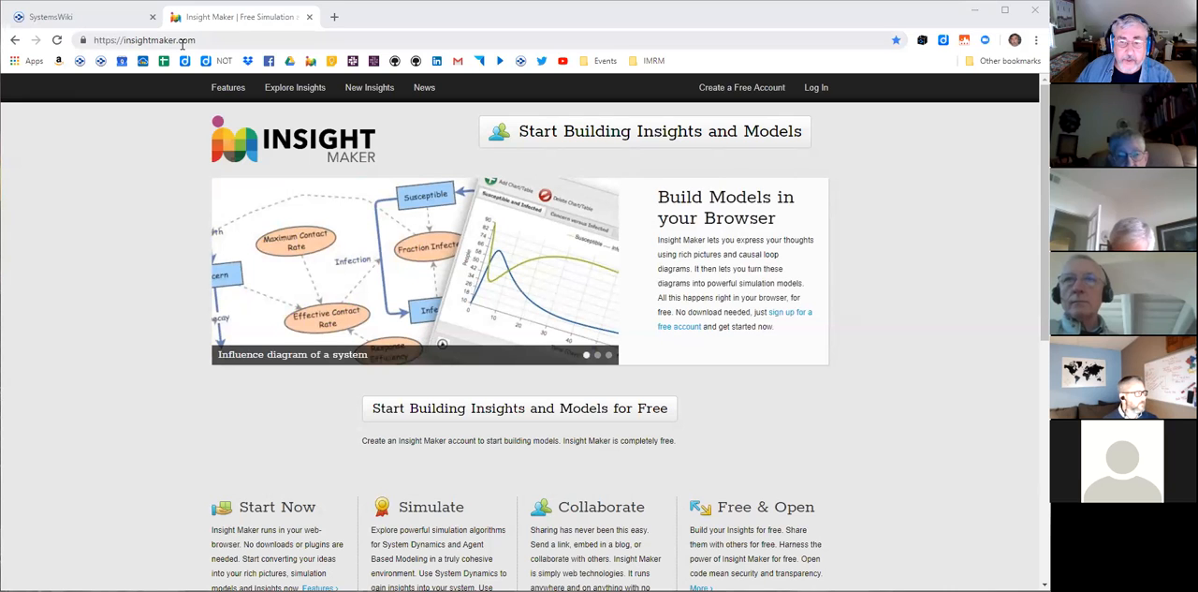
# - View the account registration form, and log in with the saved credentials and Remember me enabled
pyautogui.click(733, 88)
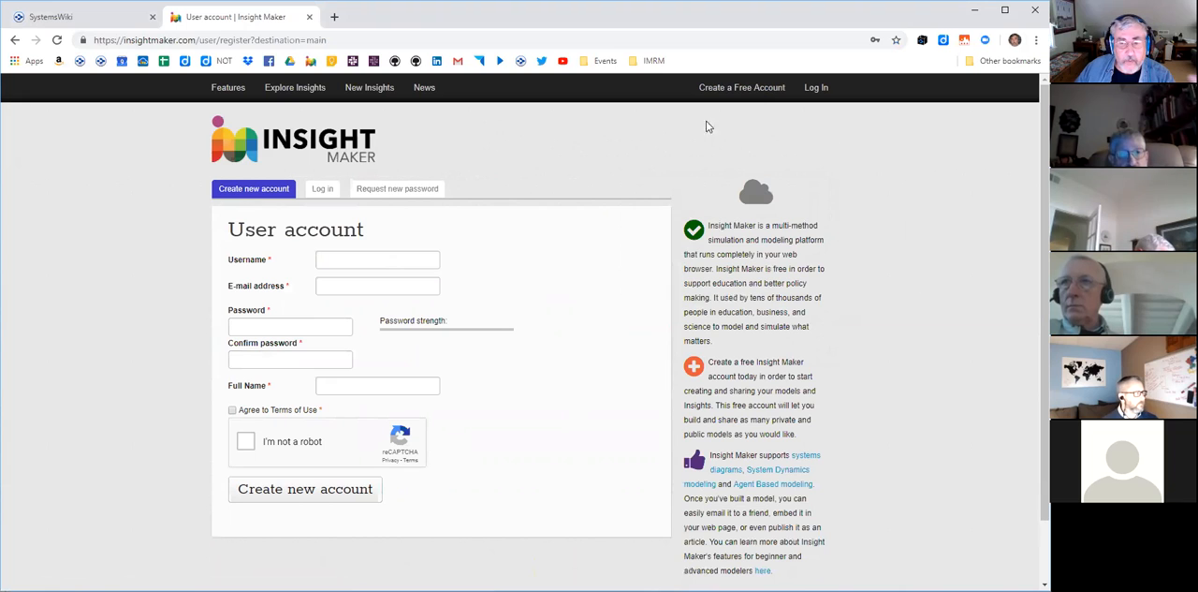
pyautogui.click(814, 89)
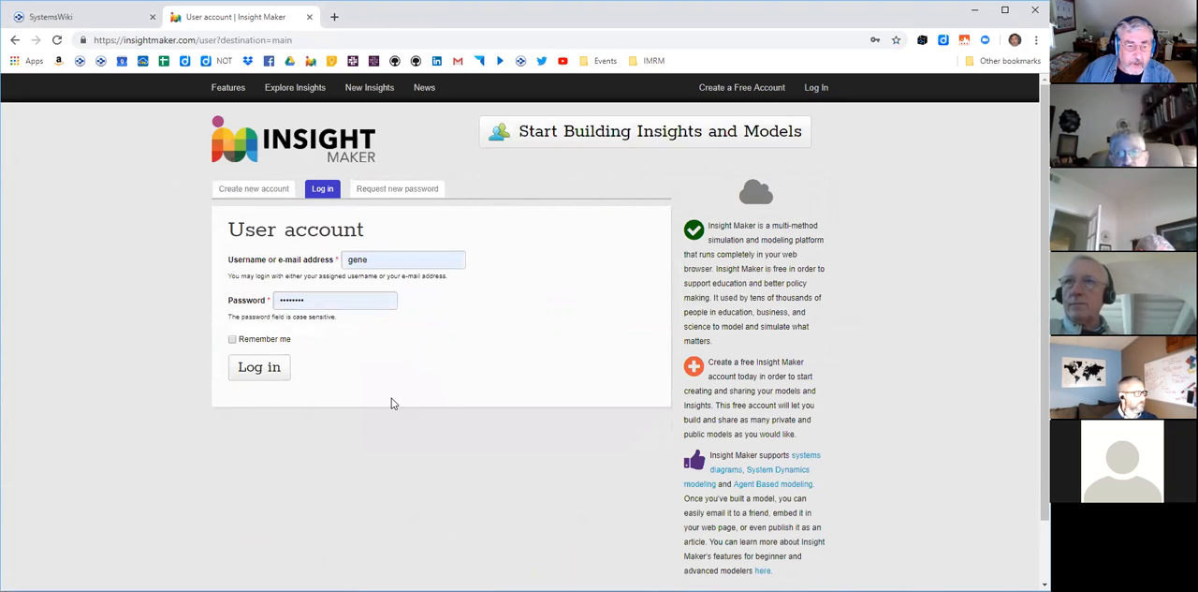
pyautogui.click(232, 340)
pyautogui.click(255, 368)
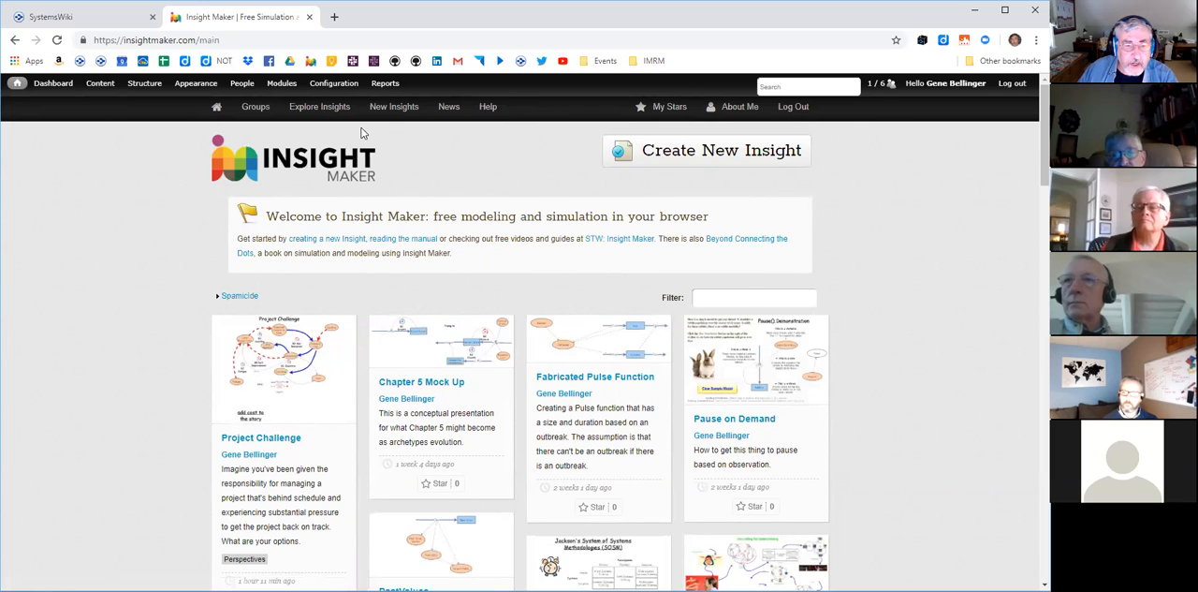
# - Browse the list of recently updated public insights, and log out of the account
pyautogui.click(396, 108)
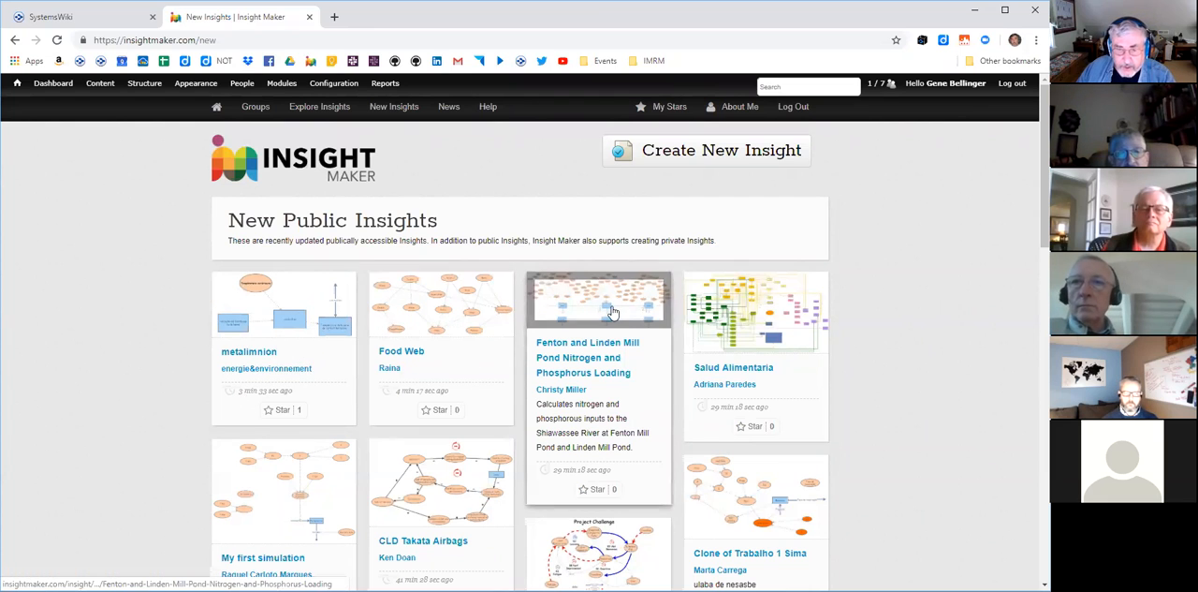
pyautogui.scroll(-15, 986, 342)
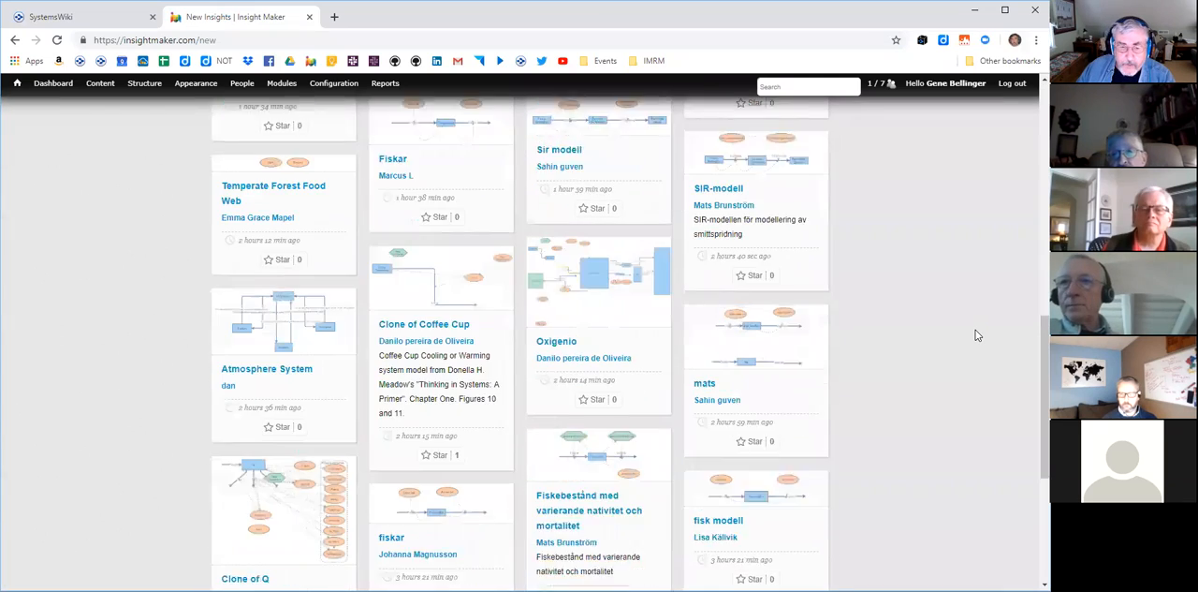
pyautogui.scroll(15, 976, 335)
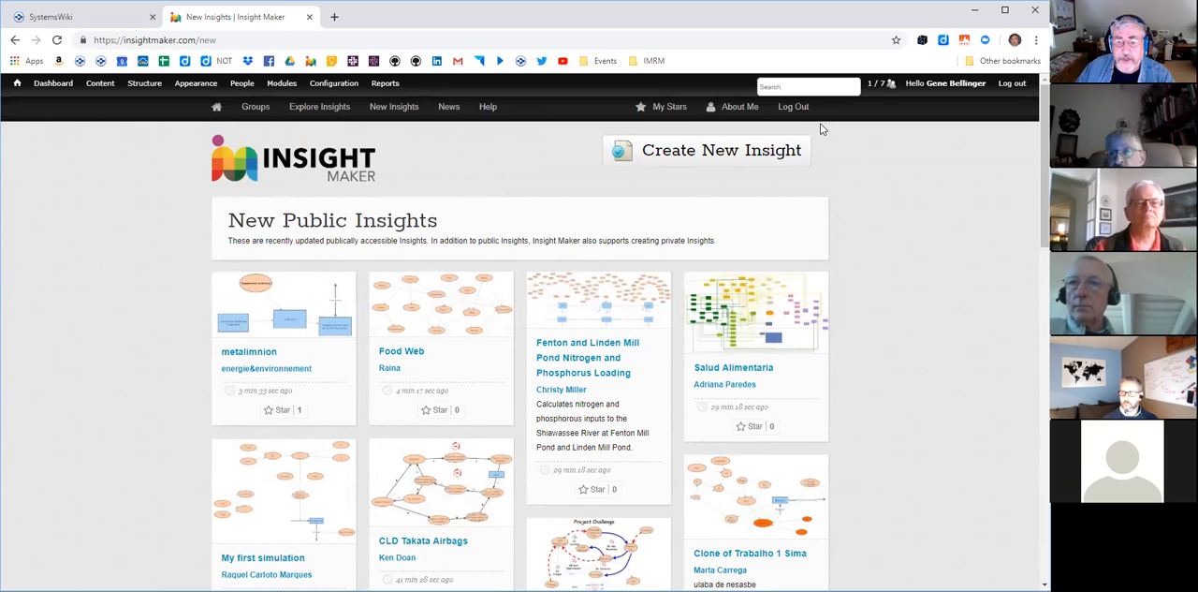
pyautogui.click(790, 109)
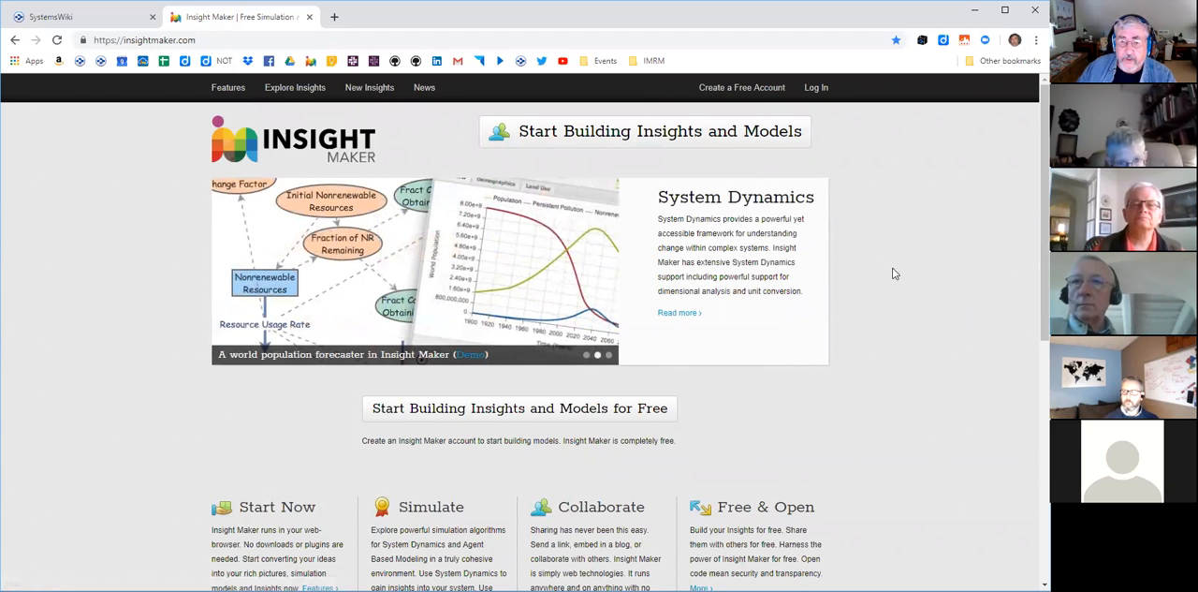
# - Log in again with the saved credentials, keeping Remember me enabled
pyautogui.click(810, 88)
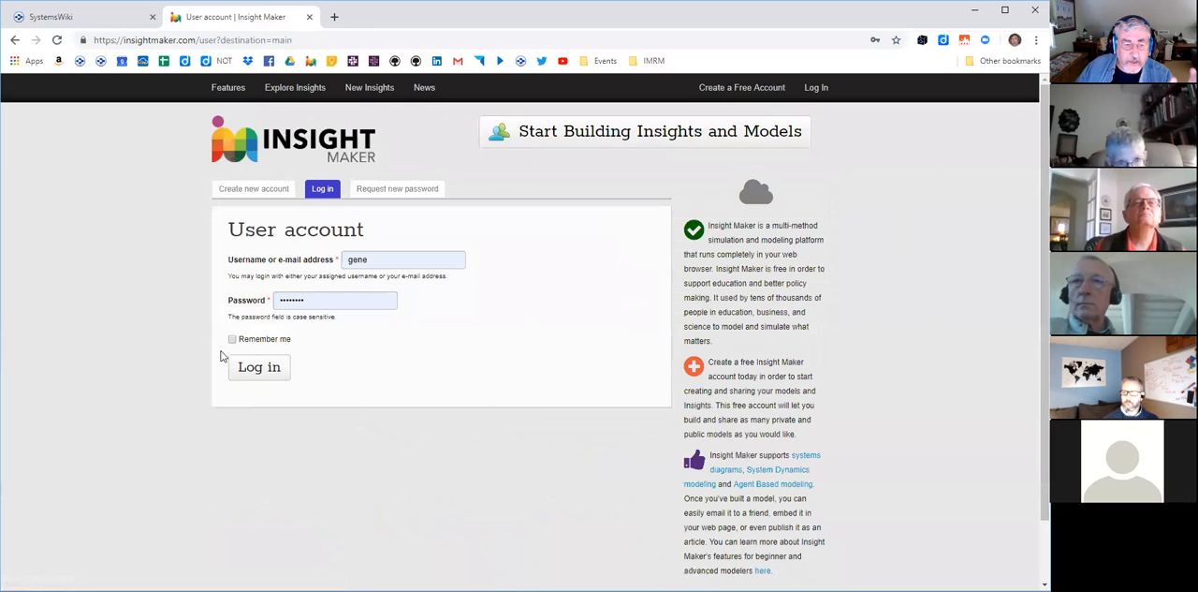
pyautogui.click(232, 338)
pyautogui.click(245, 371)
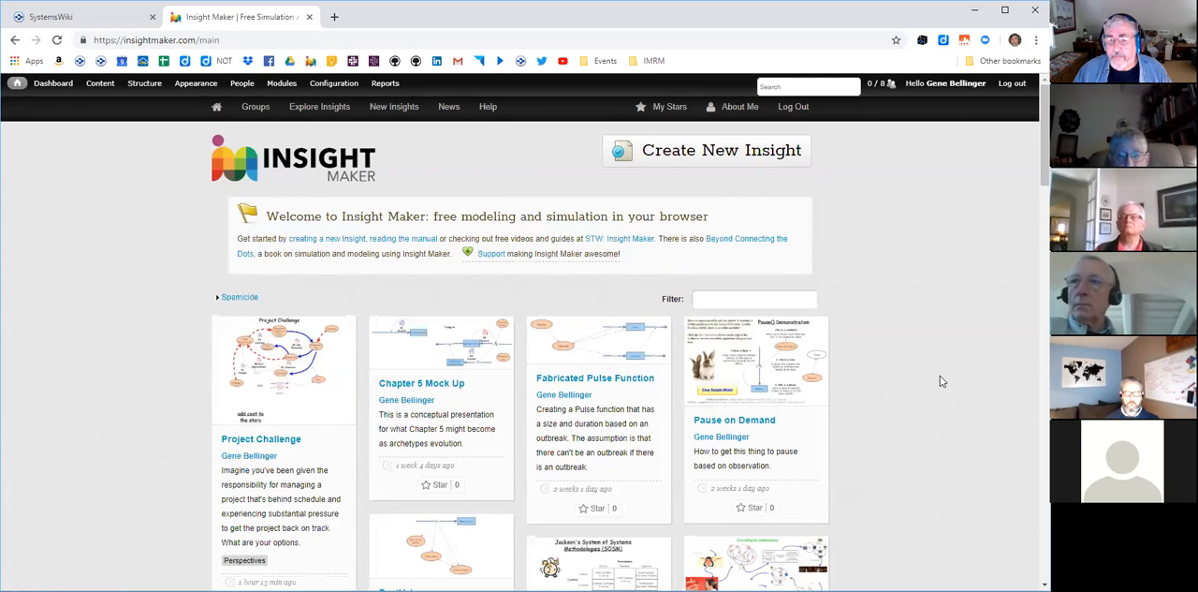
# - Create a new insight and run the Product Adoption demo simulation, closing its results window
pyautogui.click(680, 156)
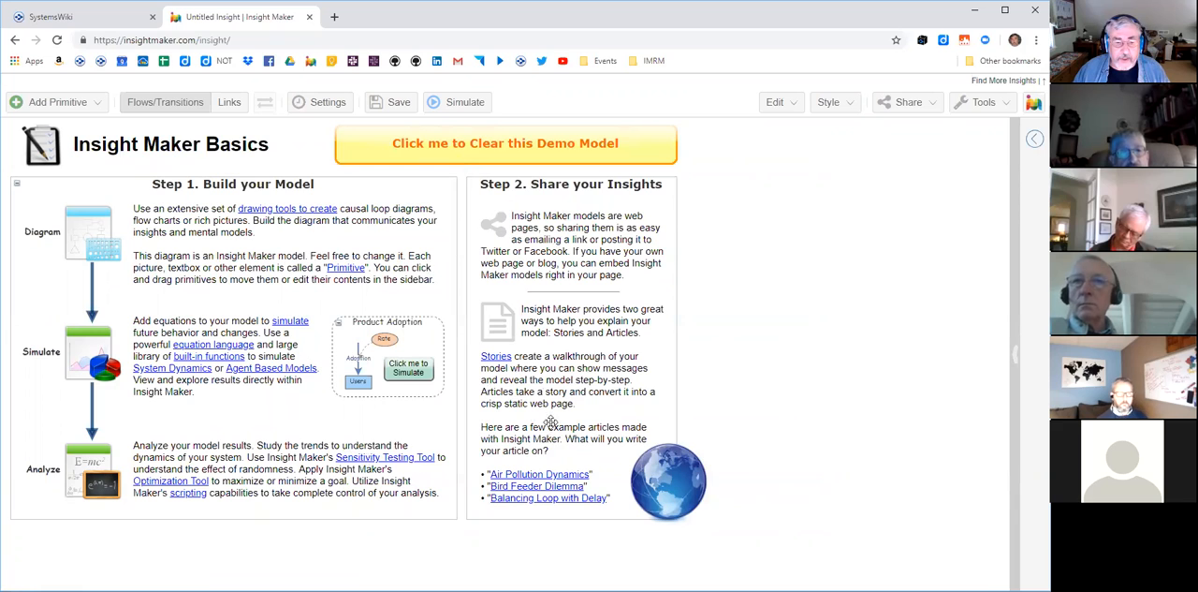
pyautogui.click(398, 375)
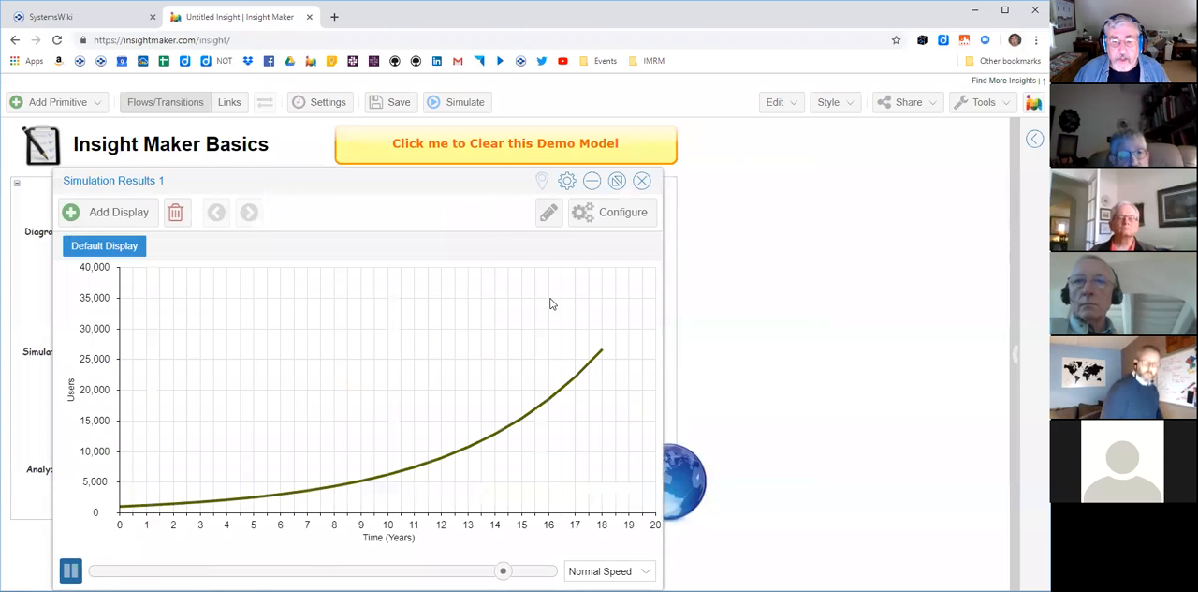
pyautogui.click(642, 181)
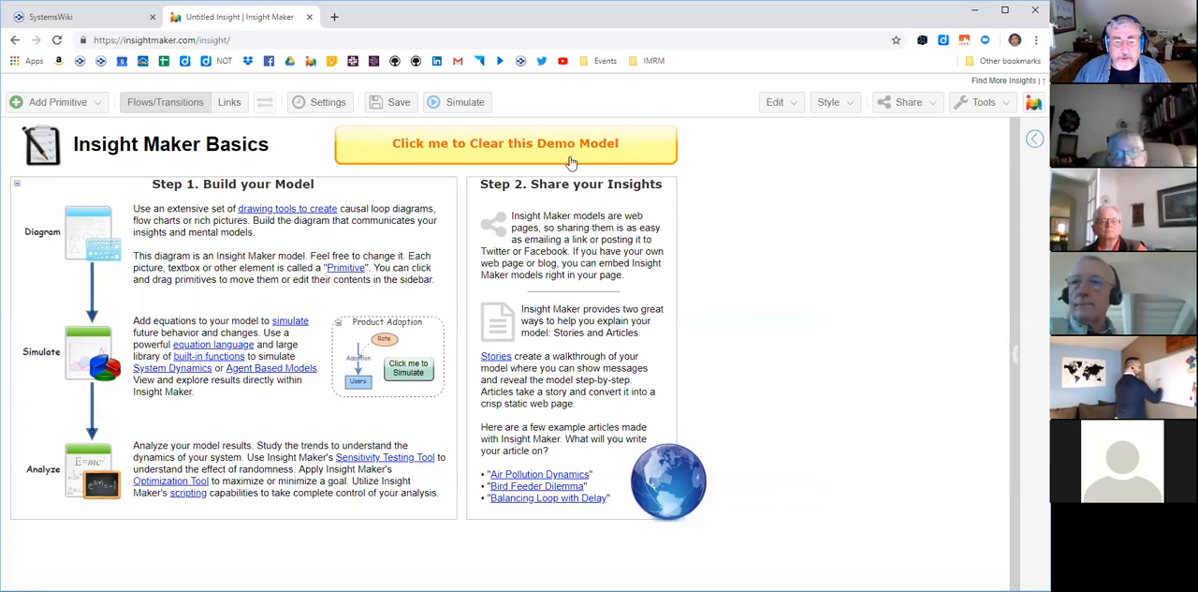
# - Clear the demo model and add a variable to the blank canvas
pyautogui.click(498, 150)
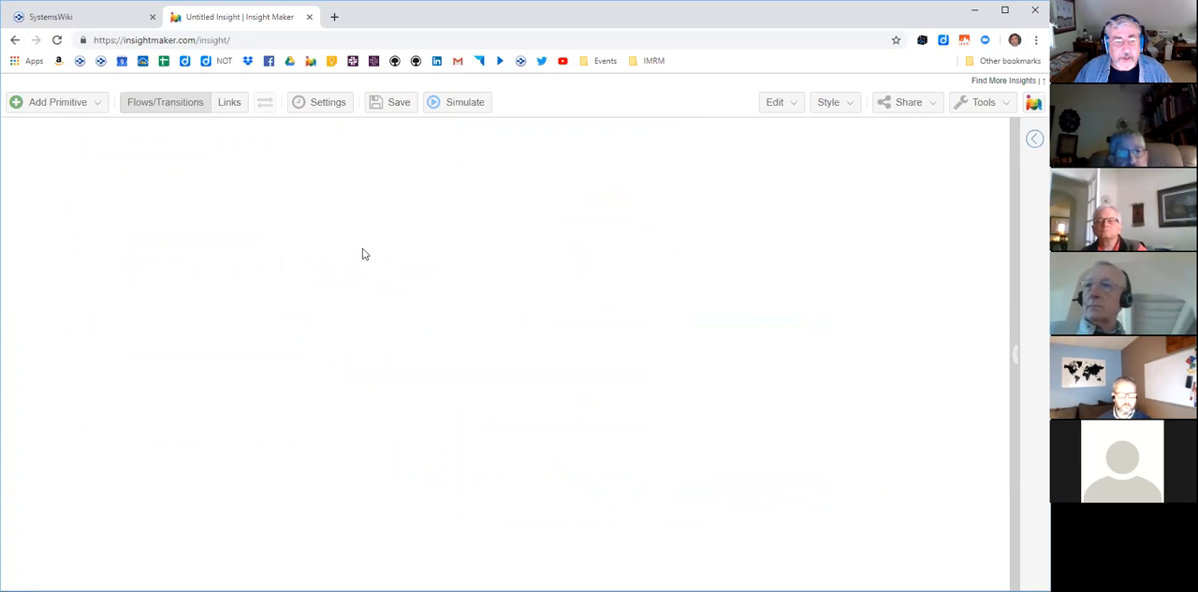
pyautogui.click(96, 109)
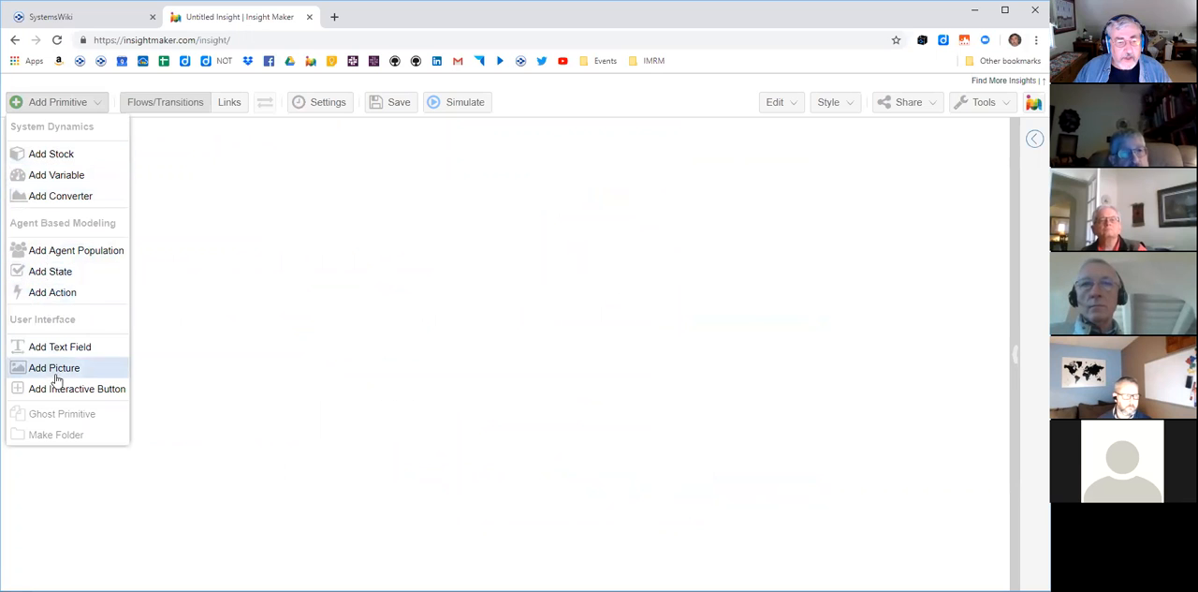
pyautogui.click(54, 176)
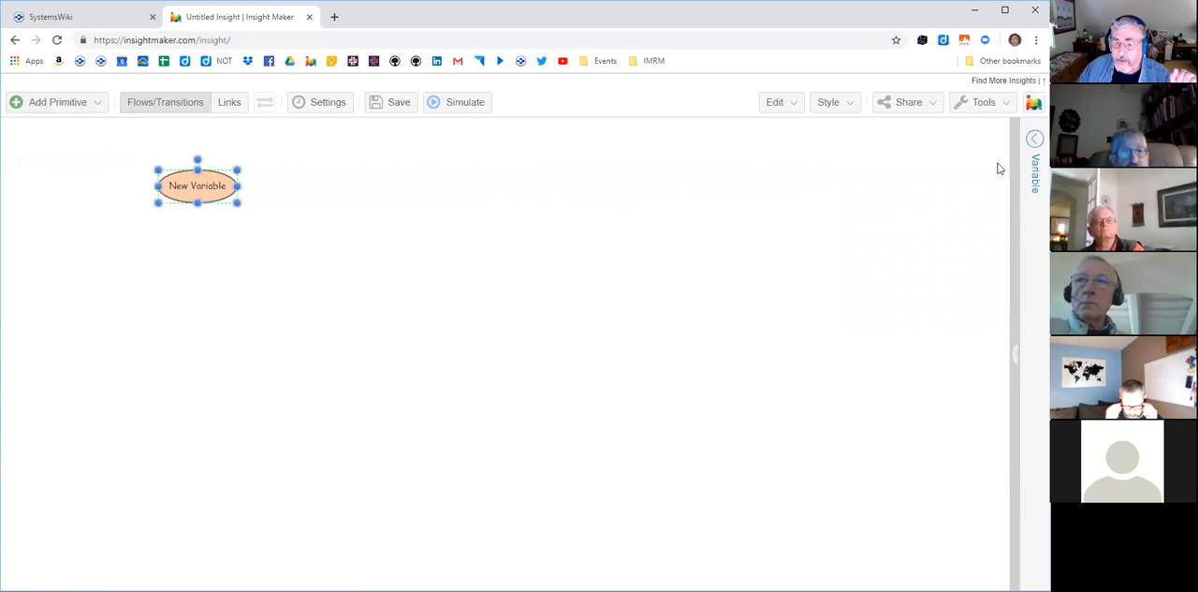
# - Show the configuration of the new variable and name it Savings Account
pyautogui.click(1034, 139)
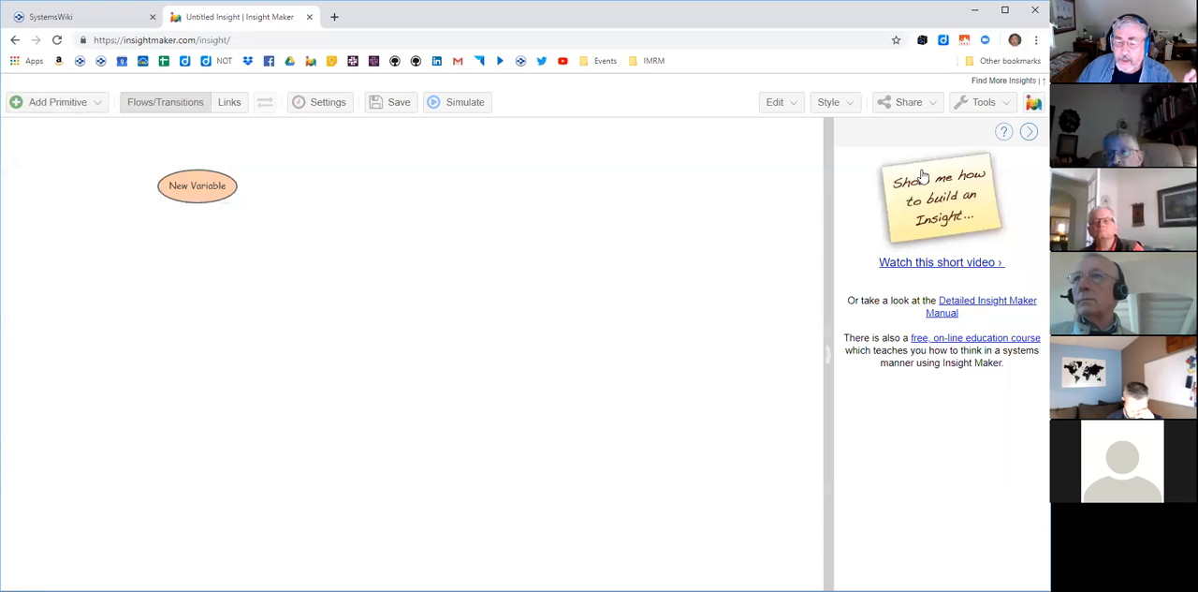
pyautogui.click(175, 186)
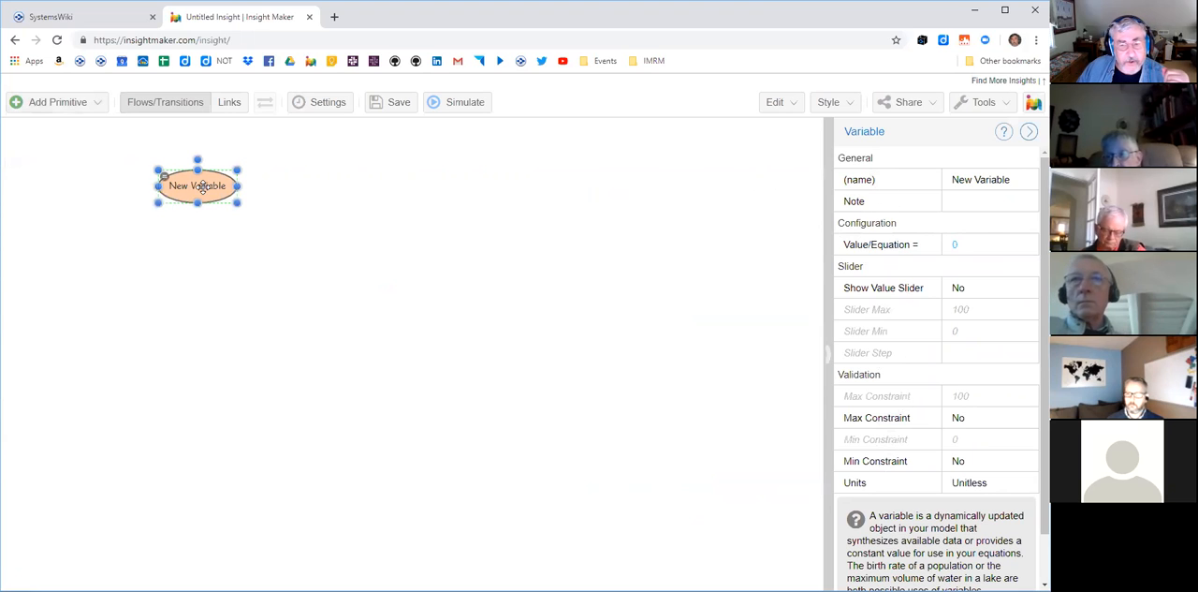
pyautogui.click(995, 184)
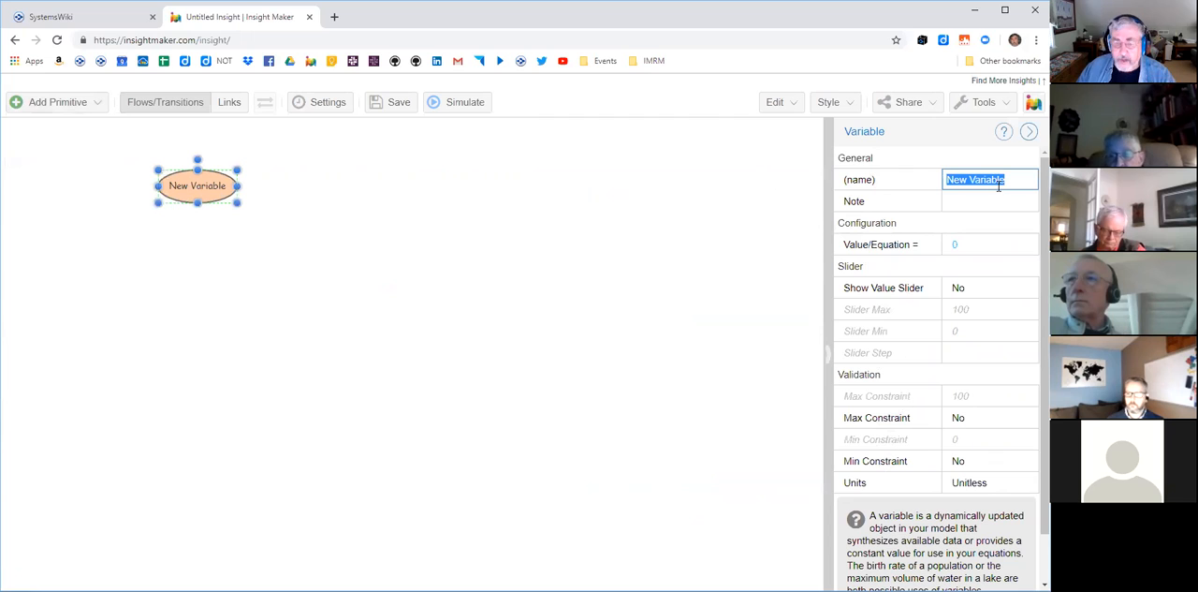
pyautogui.write('S')
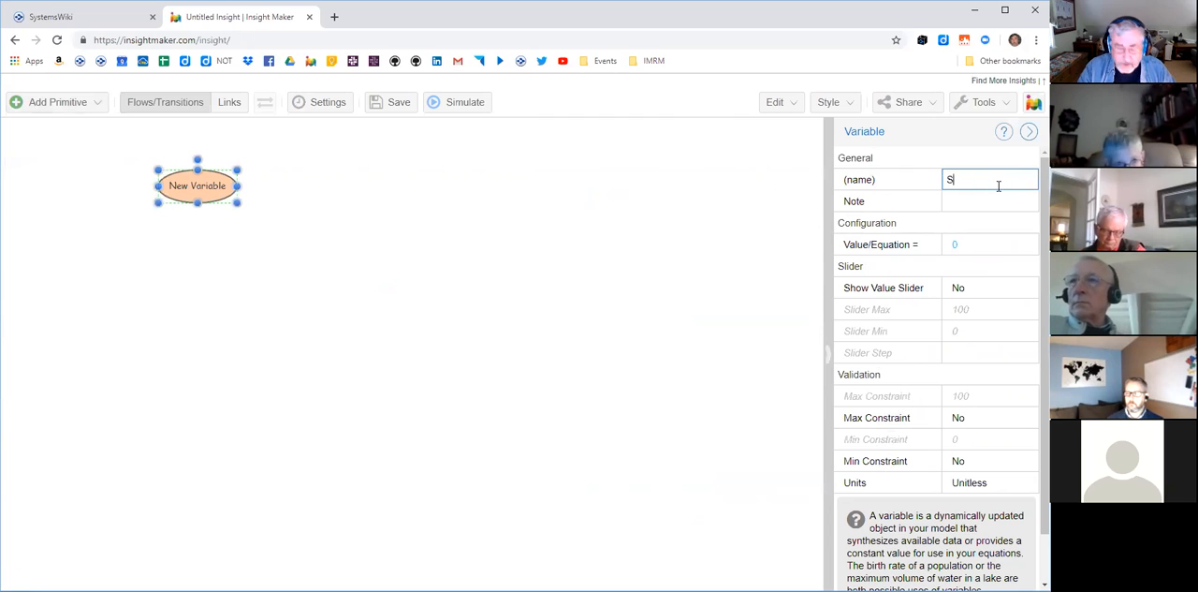
pyautogui.write('avings')
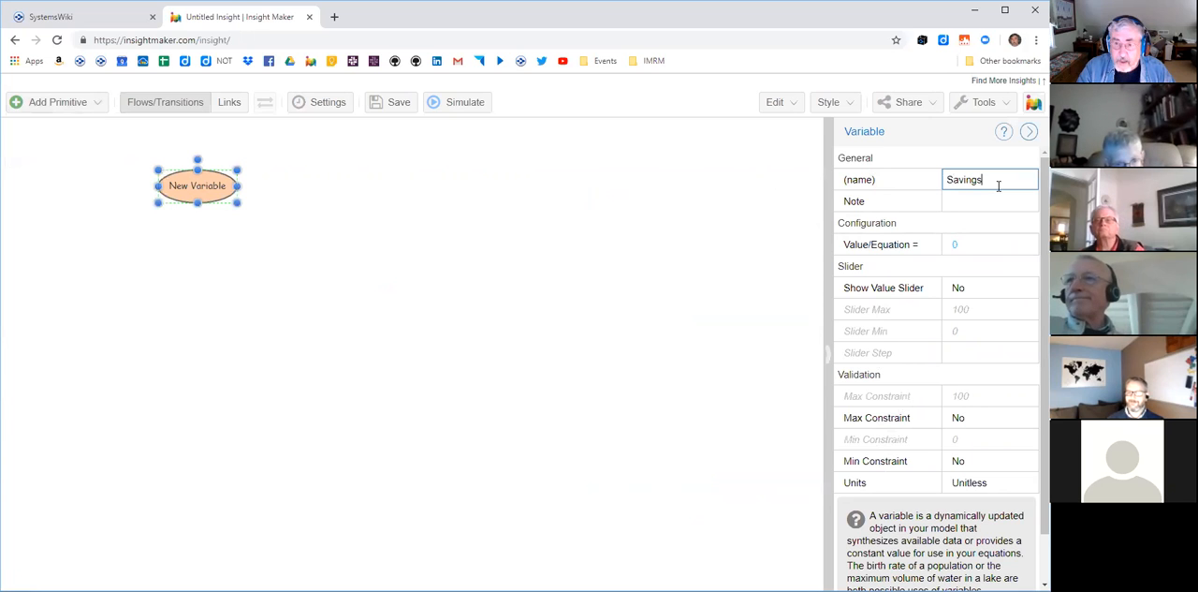
pyautogui.write(' Account')
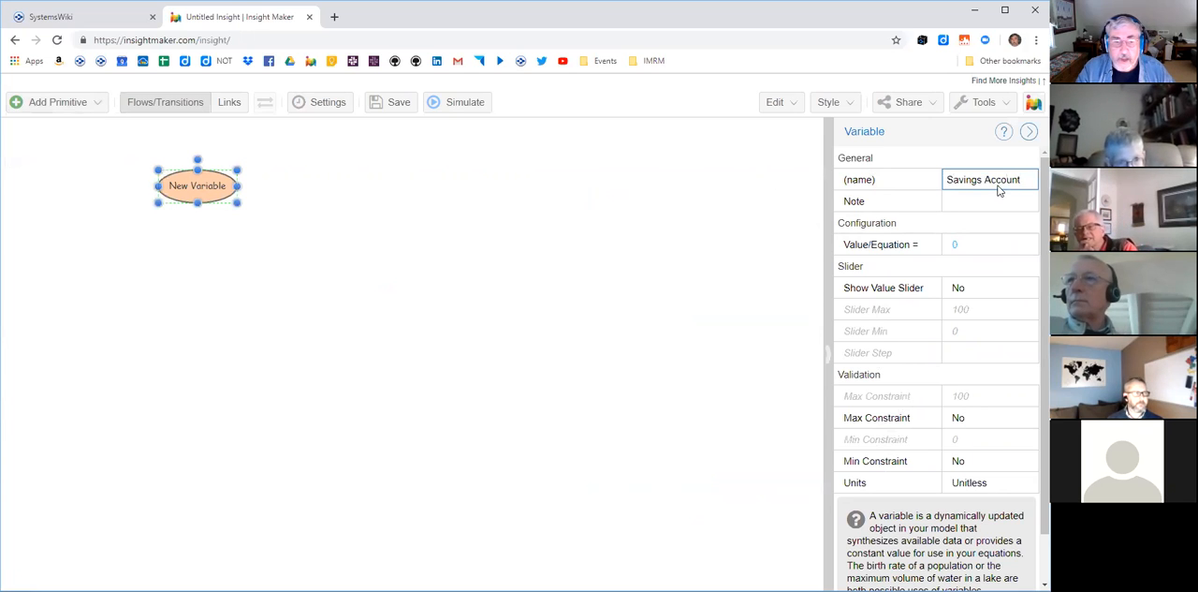
pyautogui.press('Return')
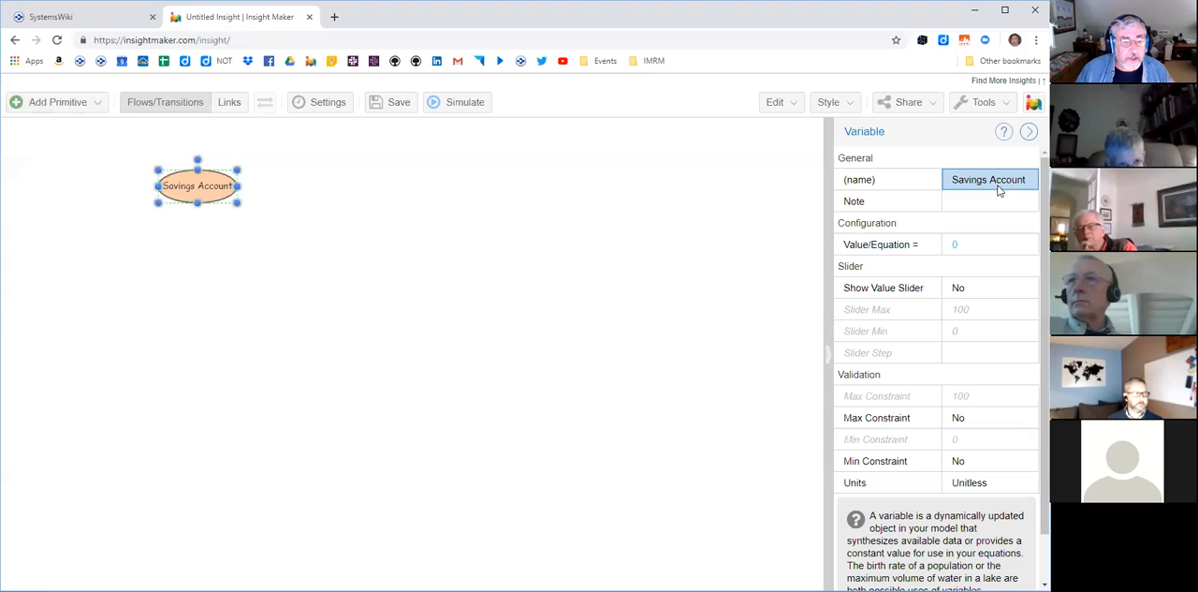
# - Create a second variable directly on the canvas beside the first and name it Saving Account
pyautogui.click(86, 104)
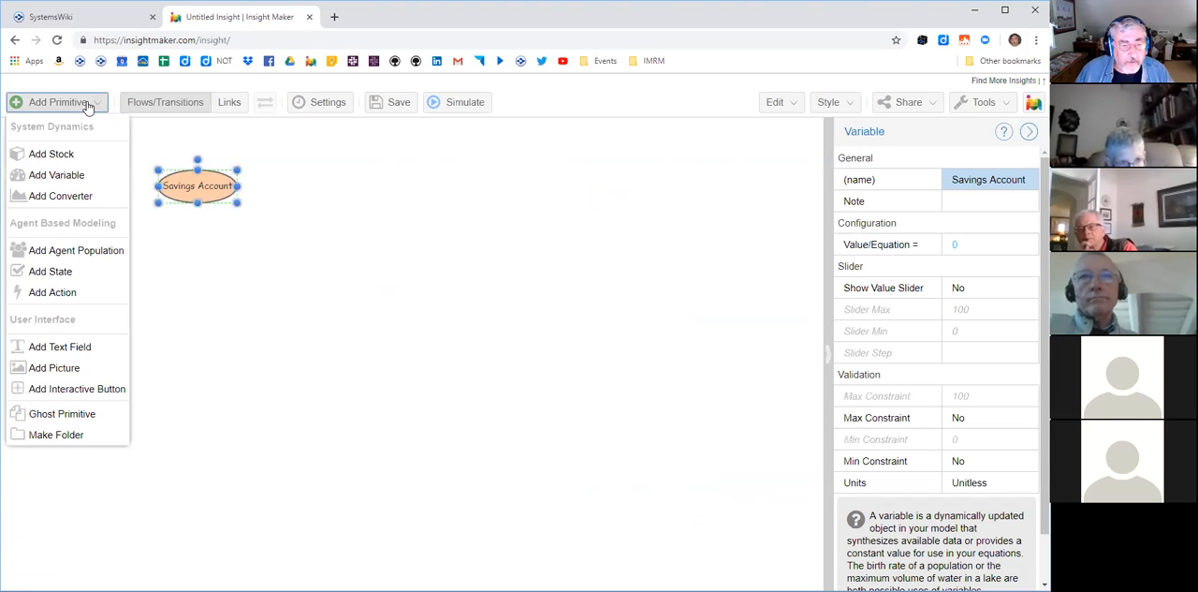
pyautogui.rightClick(346, 192)
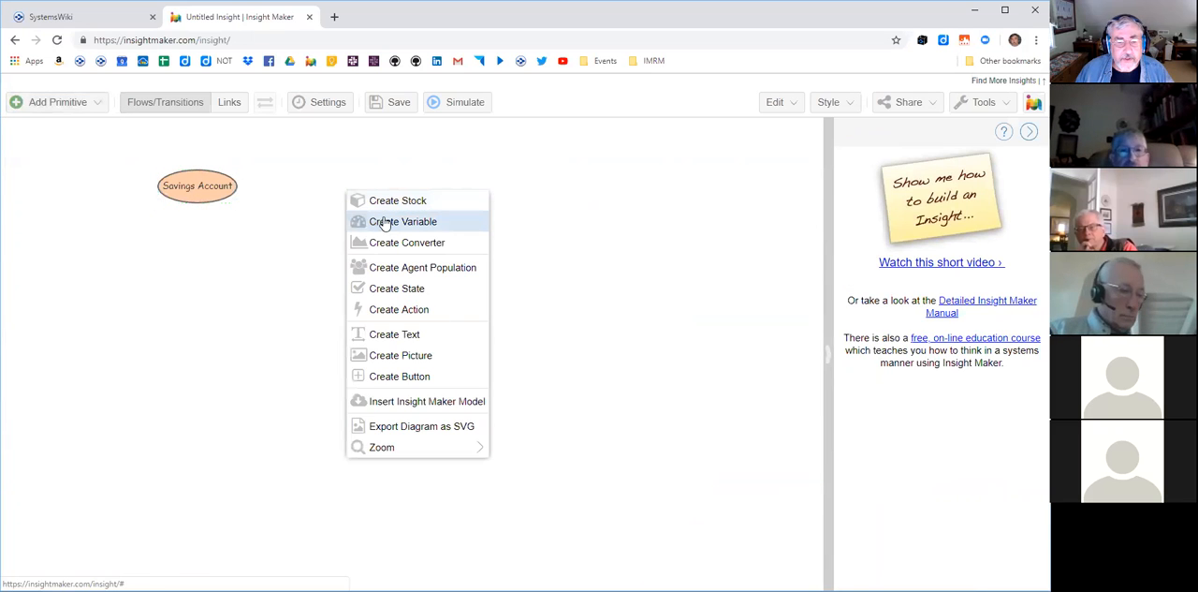
pyautogui.click(383, 221)
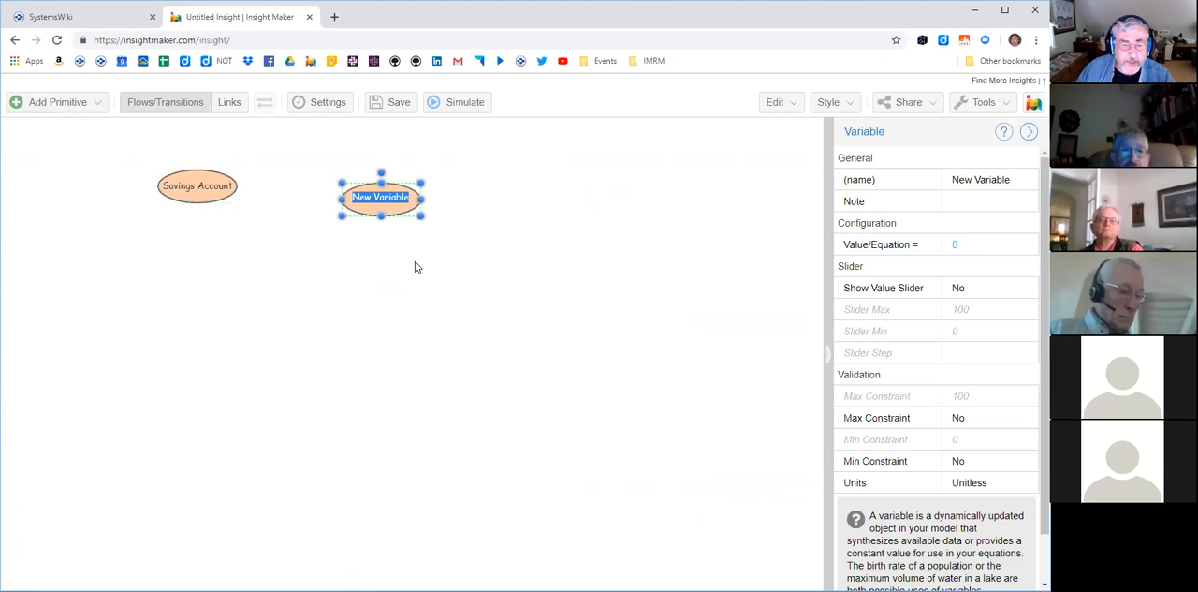
pyautogui.write('Sav')
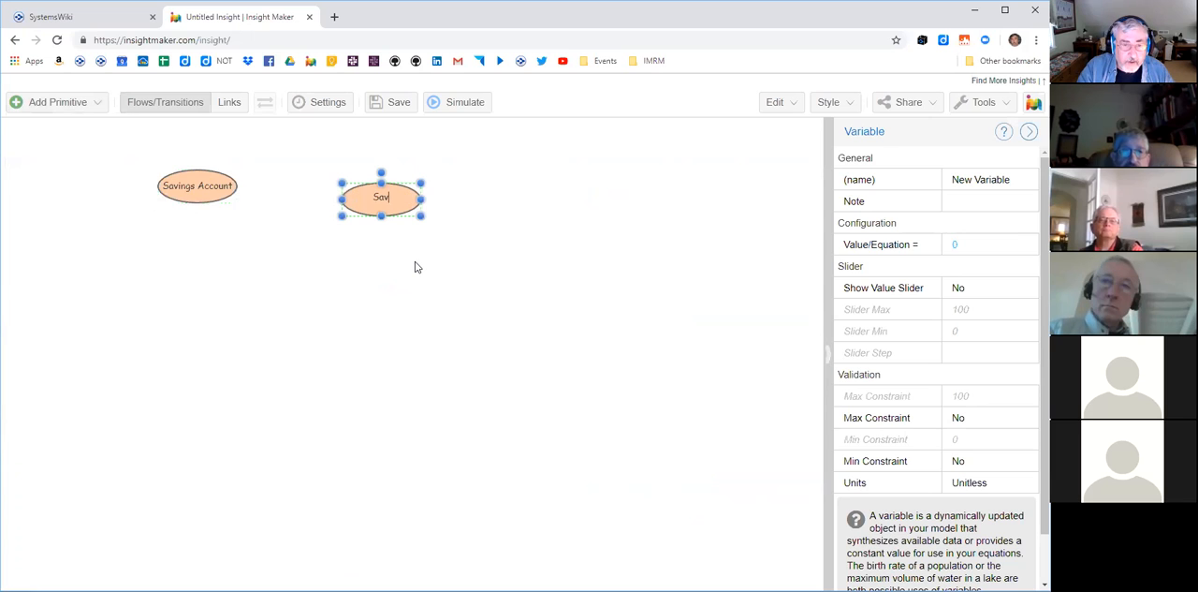
pyautogui.write('ing Account')
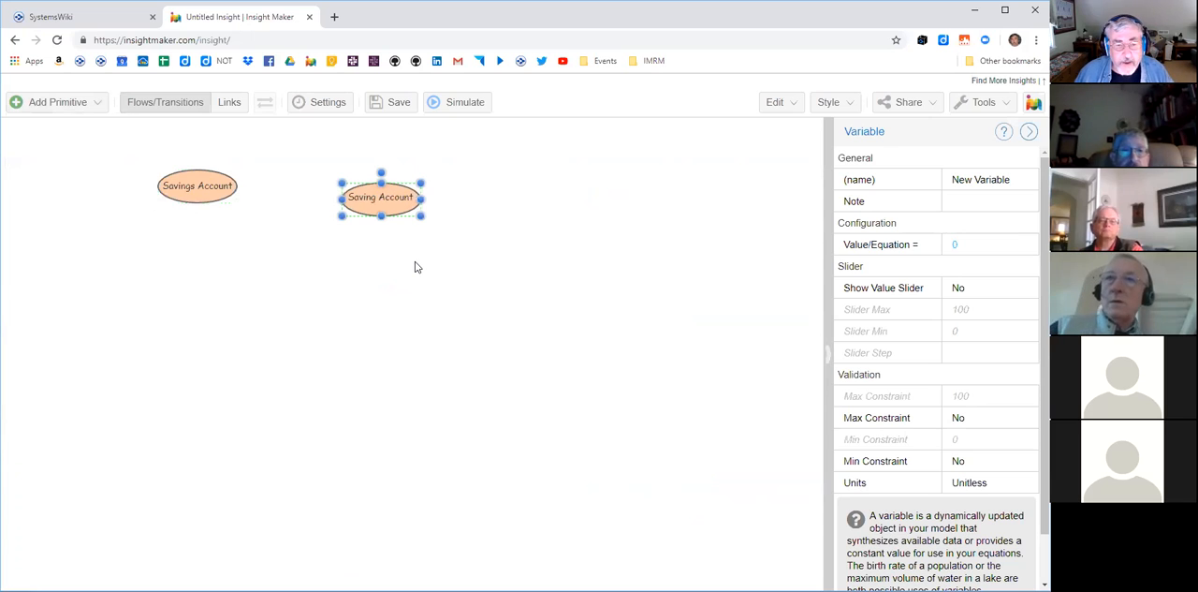
pyautogui.click(416, 267)
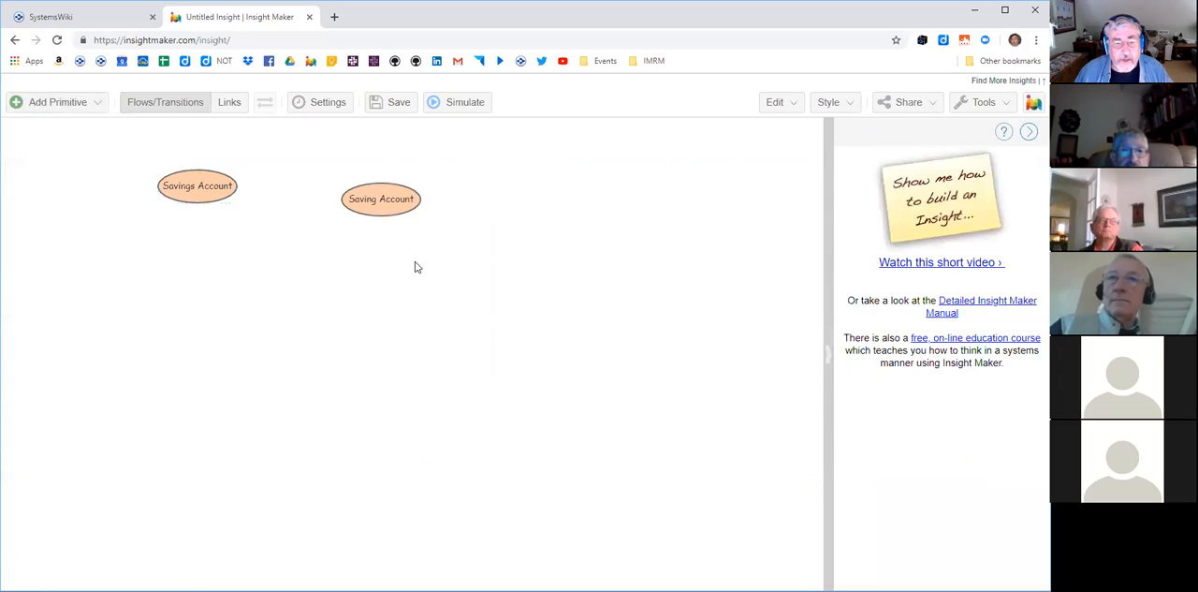
# - Reshape the Saving Account variable into a narrower, taller oval and move it lower on the canvas
pyautogui.click(351, 192)
pyautogui.moveTo(417, 211); pyautogui.dragTo(337, 318)
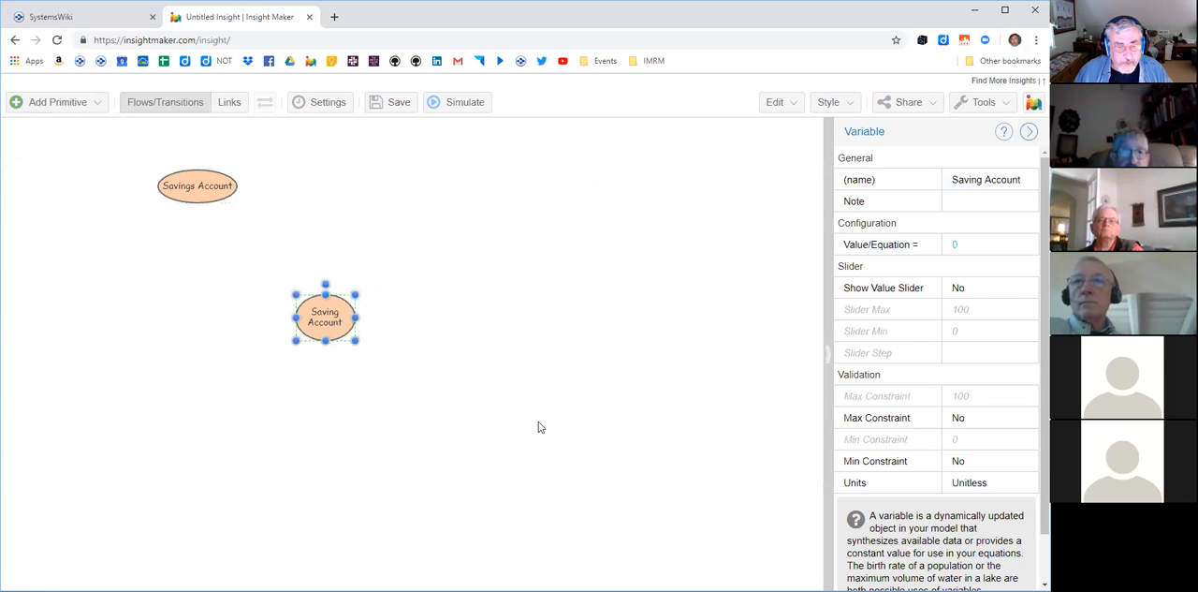
pyautogui.click(365, 320)
# - Delete the Saving Account variable and undo the deletion
pyautogui.click(335, 320)
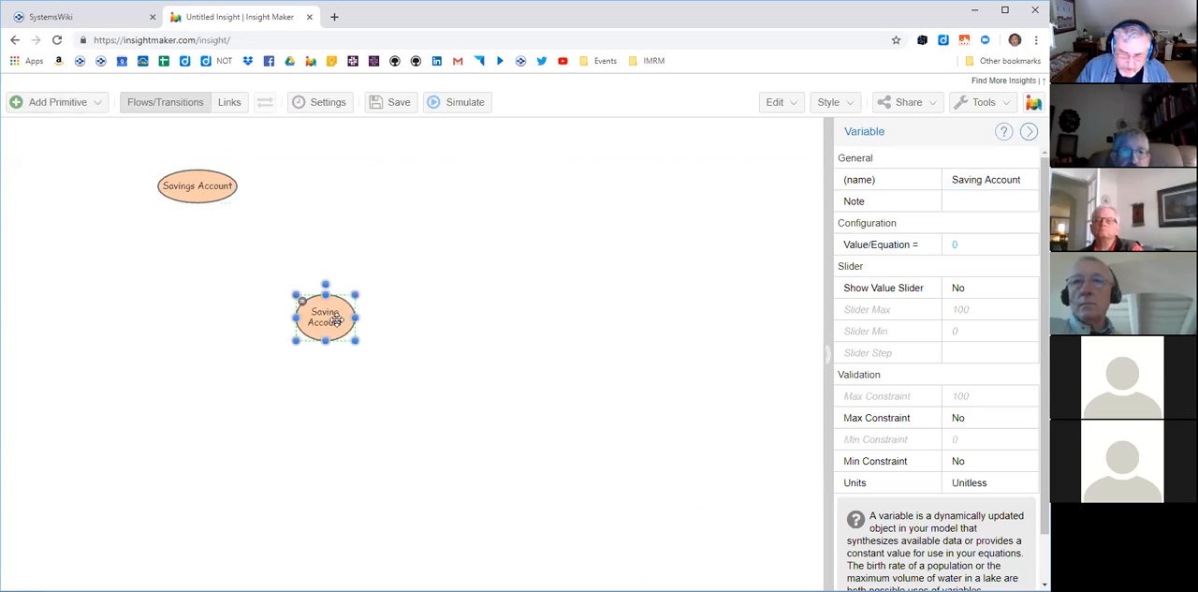
pyautogui.press('Delete')
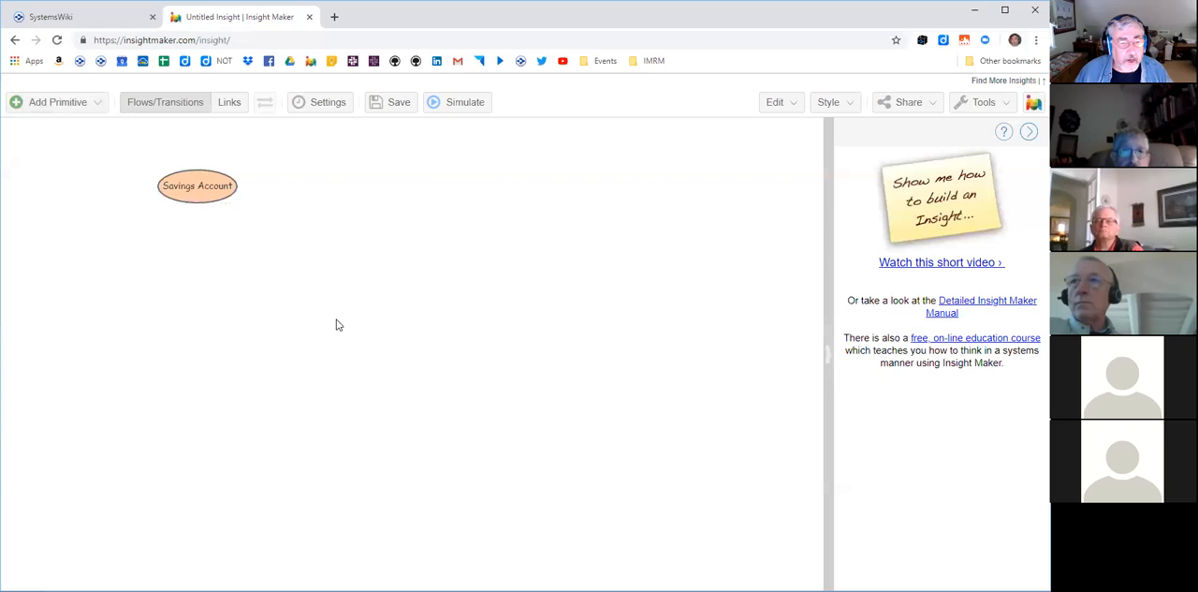
pyautogui.click(776, 105)
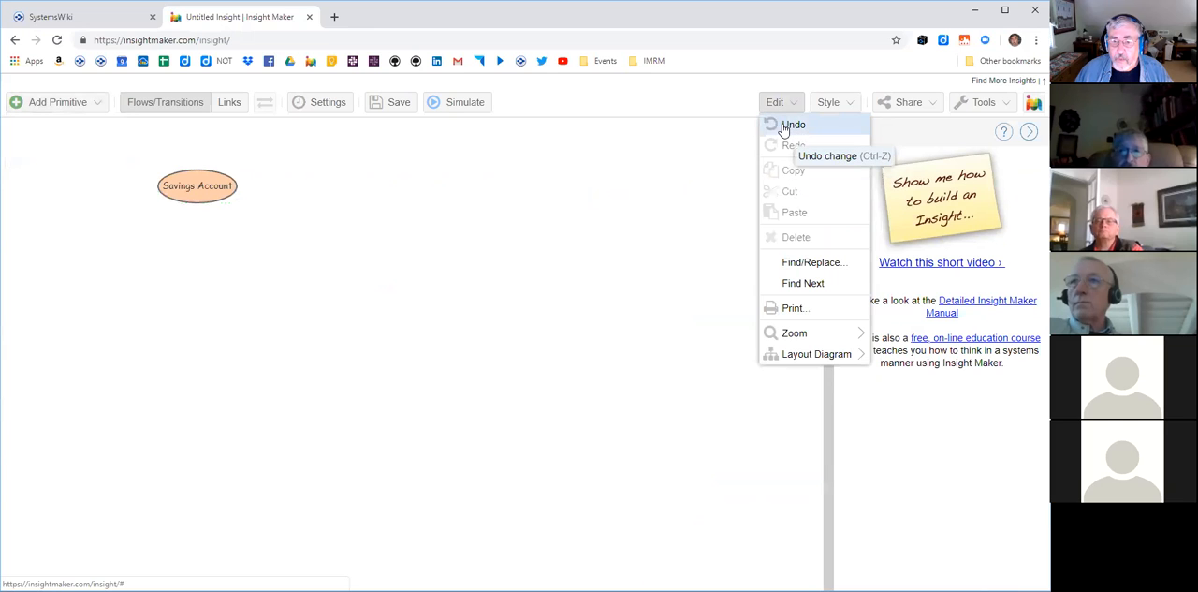
pyautogui.click(786, 125)
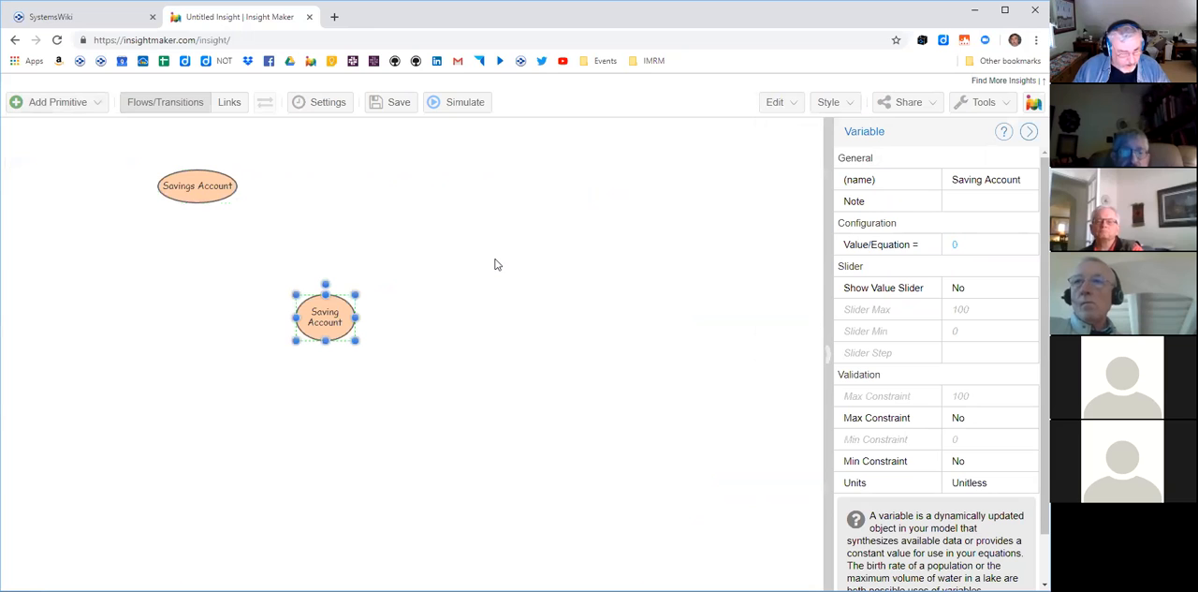
# - Undo the remaining changes to the Saving Account variable, back through its creation
pyautogui.hotkey('ctrl', 'z')
pyautogui.hotkey('ctrl', 'z')
pyautogui.hotkey('ctrl', 'z')
pyautogui.hotkey('ctrl', 'z')
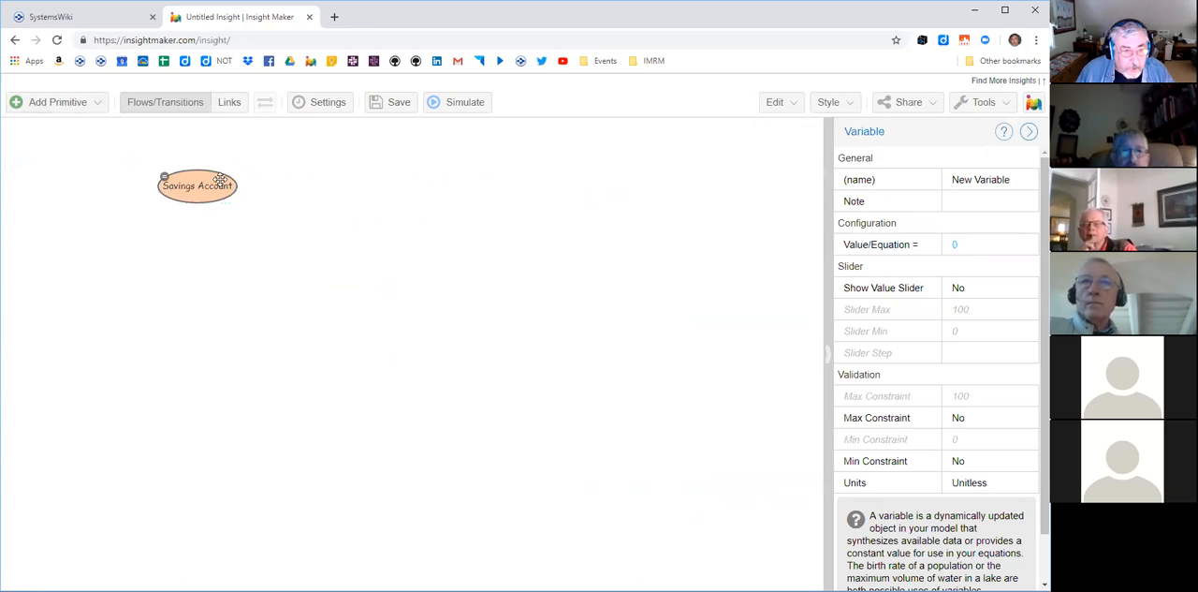
# - Reshape the Savings Account variable into a narrower oval with its name on two lines, and move it toward the canvas centre
pyautogui.moveTo(210, 185); pyautogui.dragTo(344, 297)
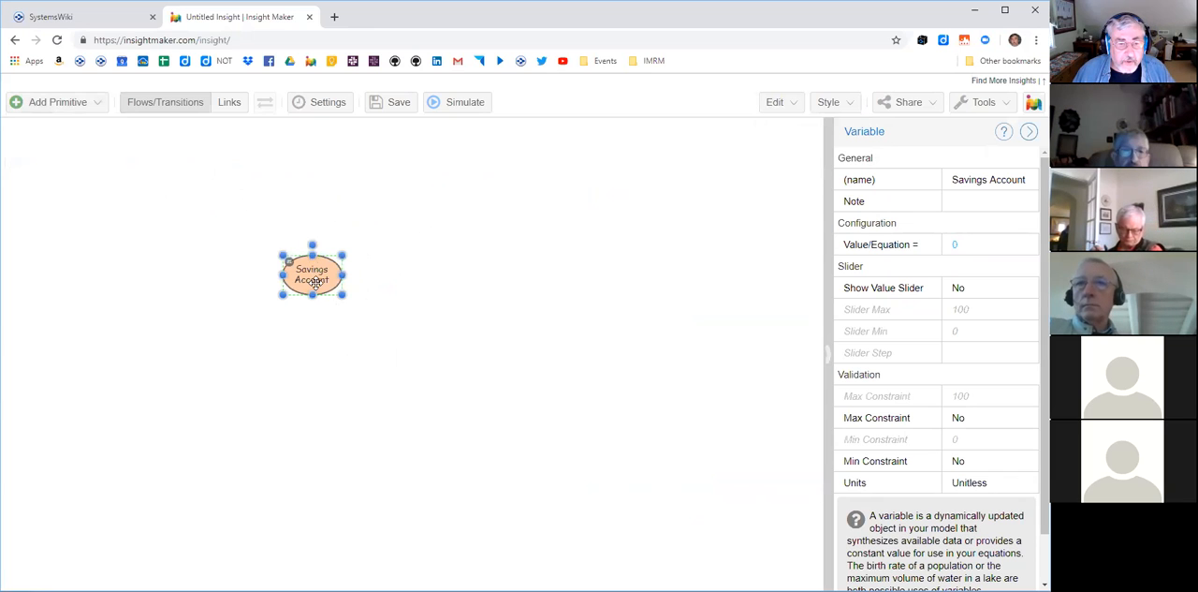
# - Duplicate the Savings Account variable above and to the right of the original, and rename the copy Deposits
pyautogui.rightClick(441, 245)
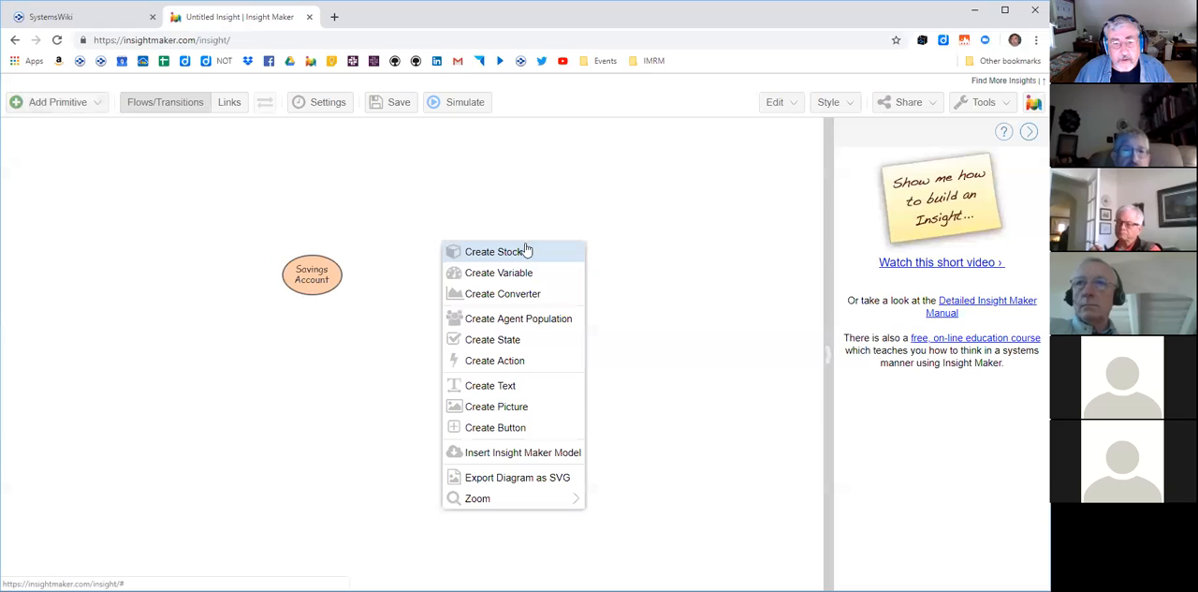
pyautogui.click(409, 216)
pyautogui.click(316, 271)
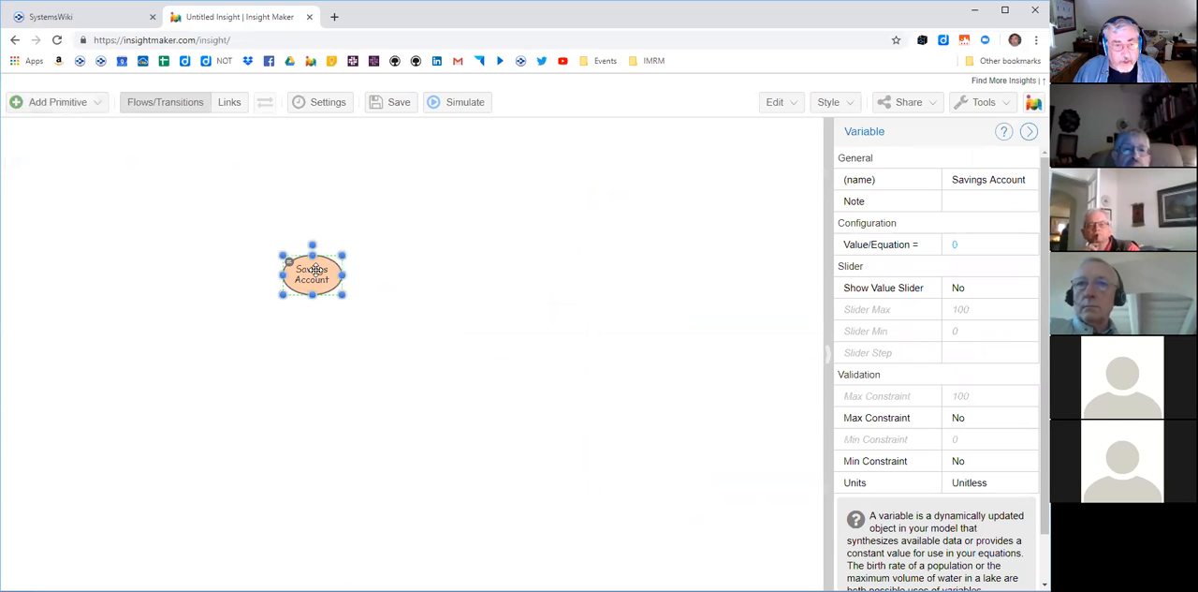
pyautogui.moveTo(332, 279)
pyautogui.mouseDown()
pyautogui.moveTo(377, 183)
pyautogui.moveTo(392, 180)
pyautogui.mouseUp()
pyautogui.doubleClick(375, 180)
pyautogui.write('Deposits')
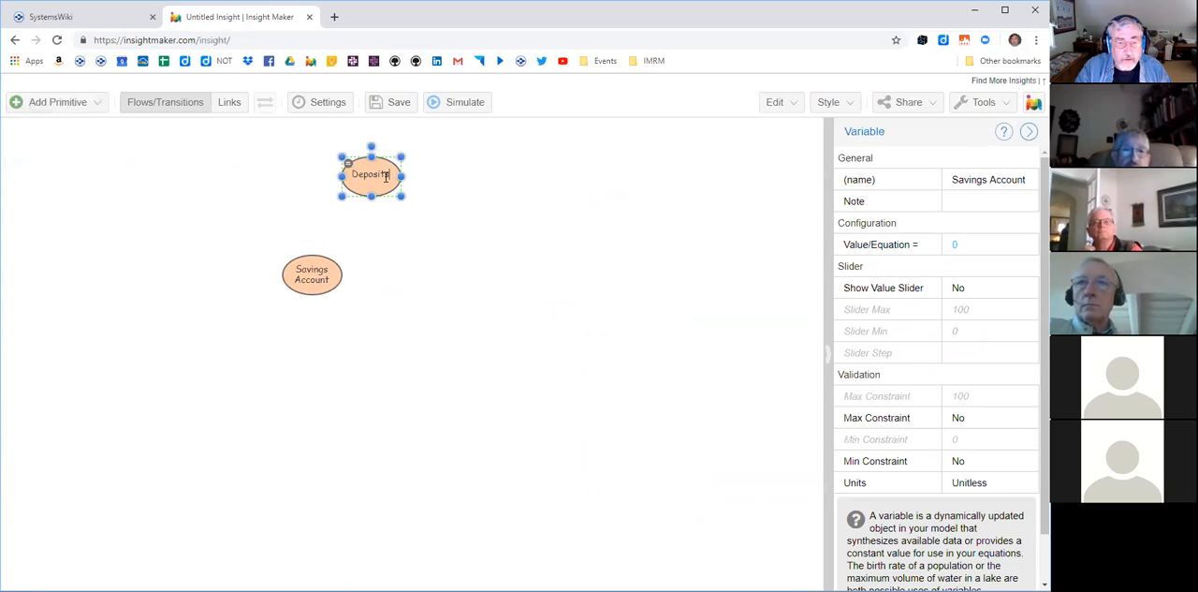
pyautogui.press('Return')
pyautogui.click(458, 341)
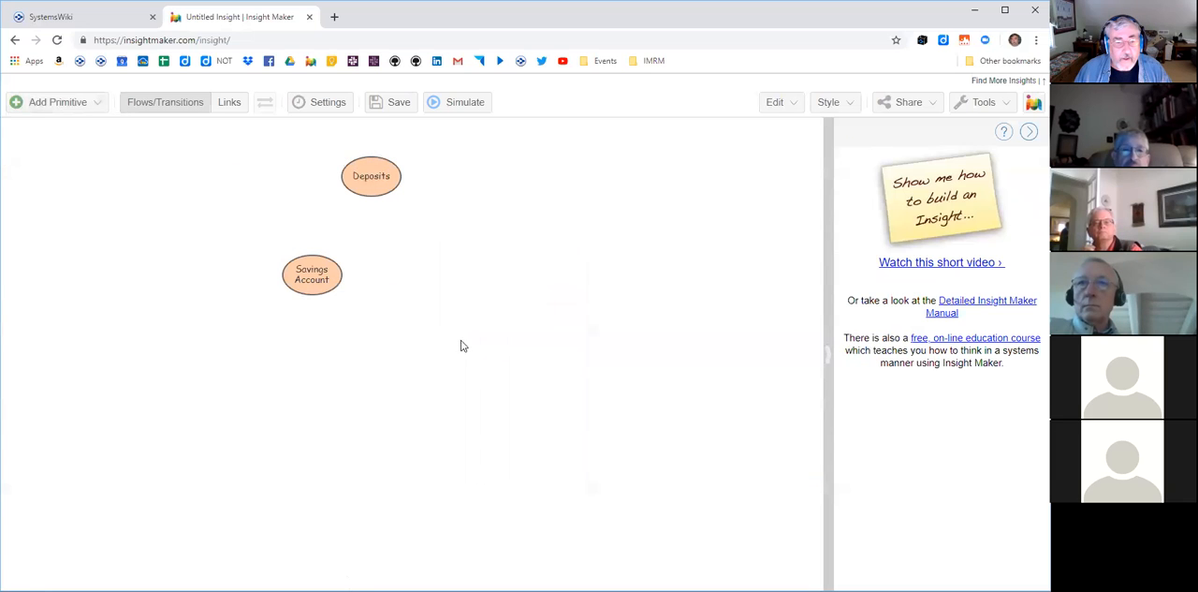
# - Create a link from Deposits to Savings Account and move Deposits farther right
pyautogui.click(229, 102)
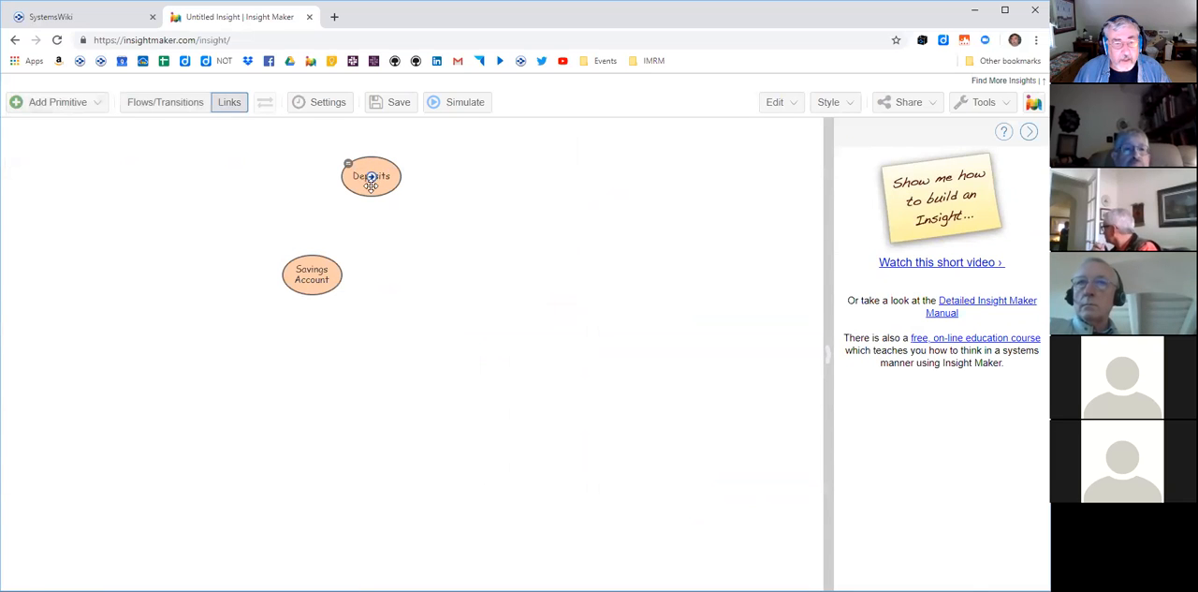
pyautogui.moveTo(371, 179); pyautogui.dragTo(328, 286)
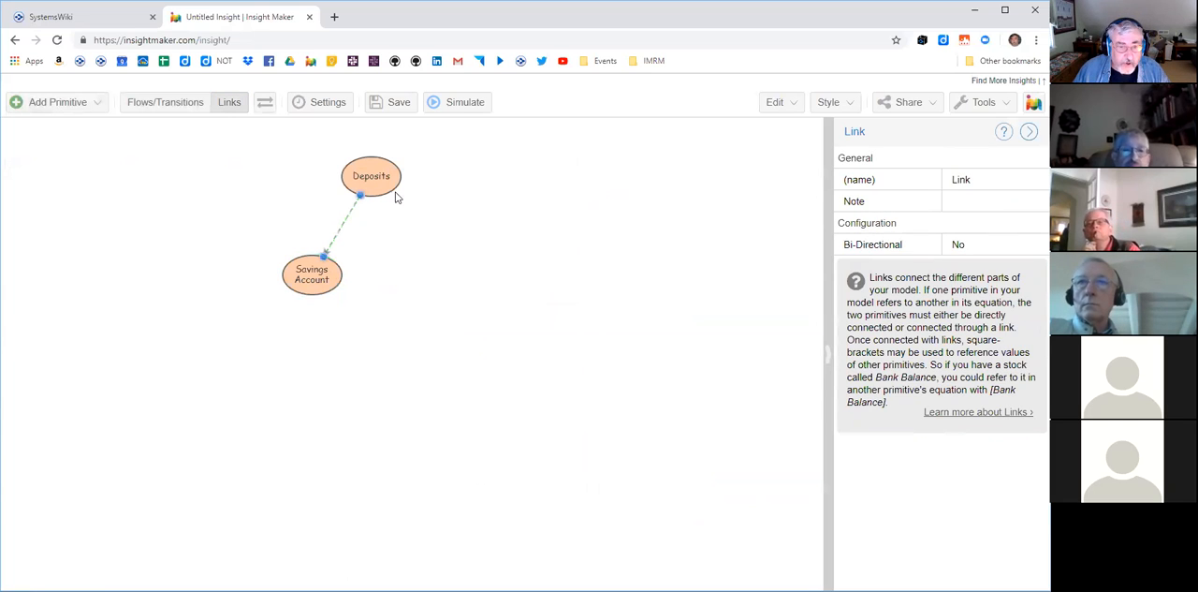
pyautogui.moveTo(386, 183); pyautogui.dragTo(432, 183)
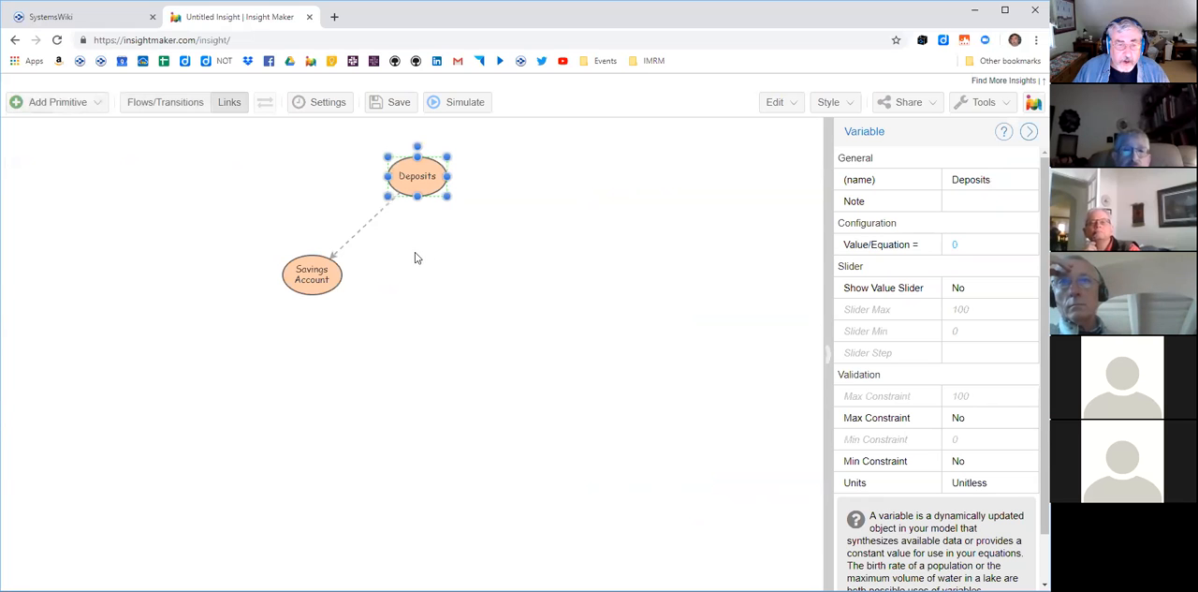
# - Add bend points to the link between Deposits and Savings Account and shape it into a curve bulging toward the lower right
pyautogui.click(369, 216)
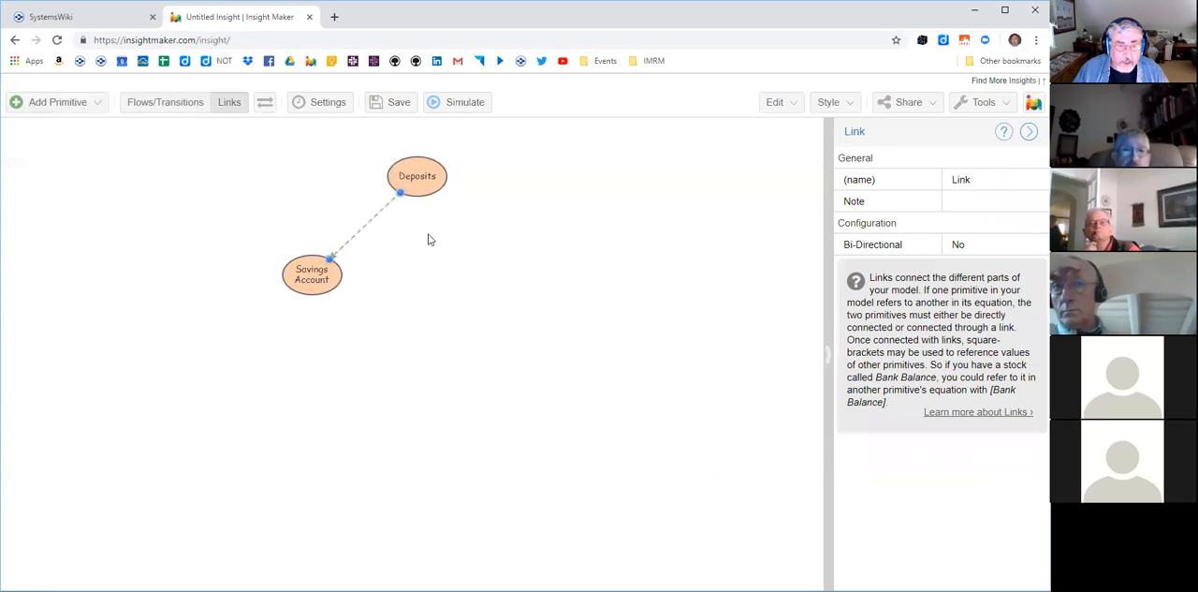
pyautogui.keyDown('shift'); pyautogui.click(381, 208); pyautogui.keyUp('shift')
pyautogui.keyDown('shift'); pyautogui.click(369, 222); pyautogui.keyUp('shift')
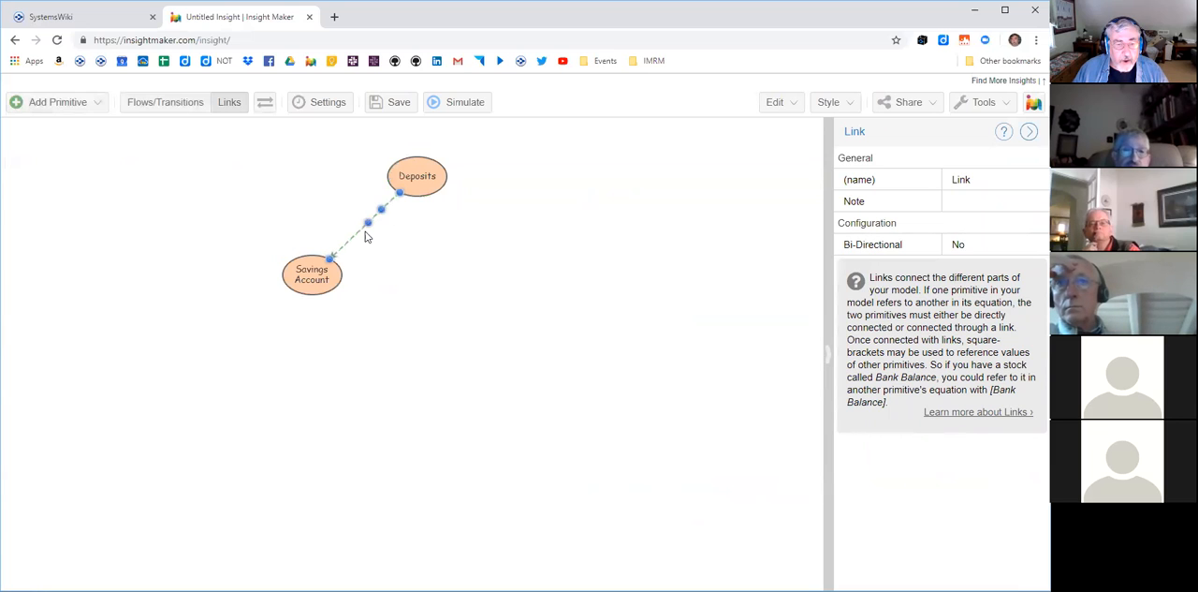
pyautogui.moveTo(348, 234); pyautogui.dragTo(447, 261)
pyautogui.moveTo(384, 209); pyautogui.dragTo(473, 222)
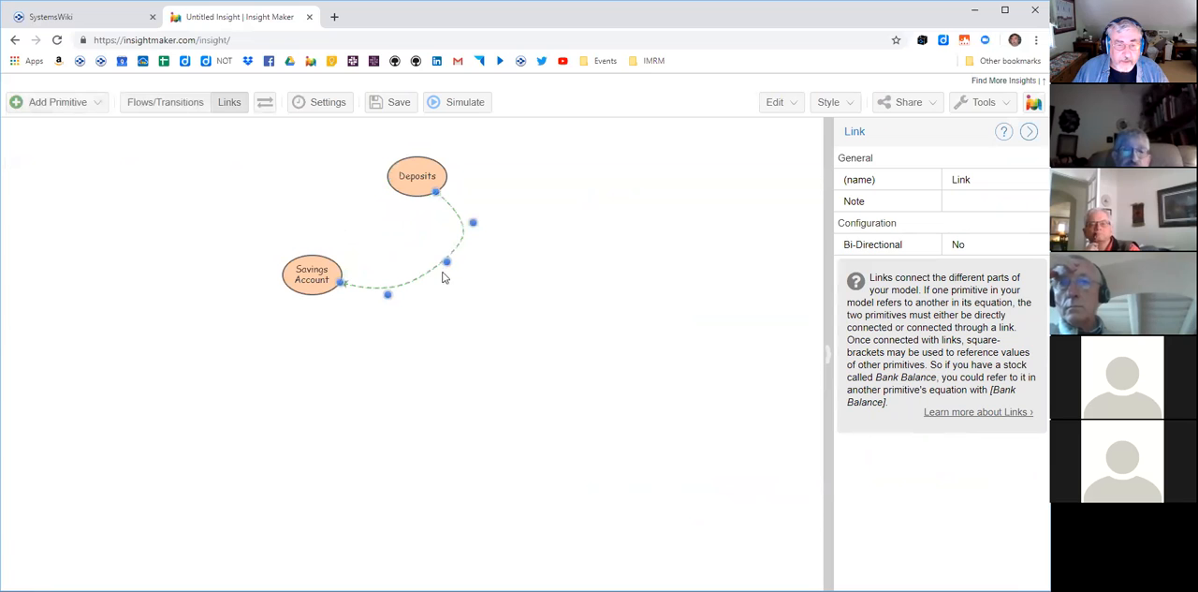
pyautogui.moveTo(446, 262); pyautogui.dragTo(439, 274)
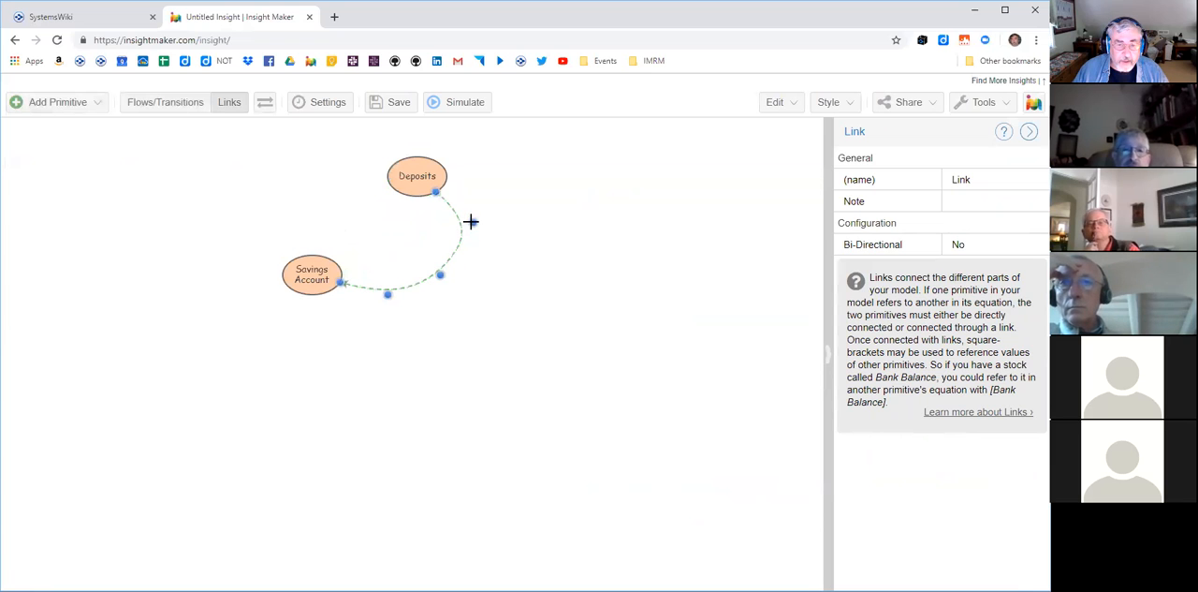
pyautogui.moveTo(472, 222); pyautogui.dragTo(453, 235)
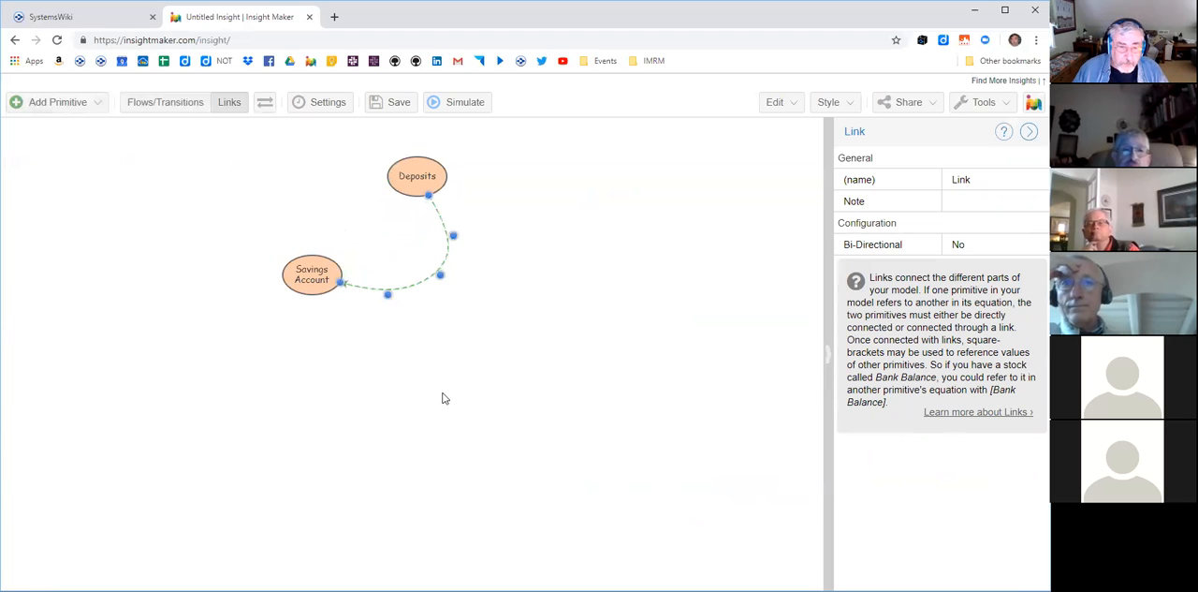
# - Set the line colour of the link from Deposits to Savings Account to blue
pyautogui.click(433, 174)
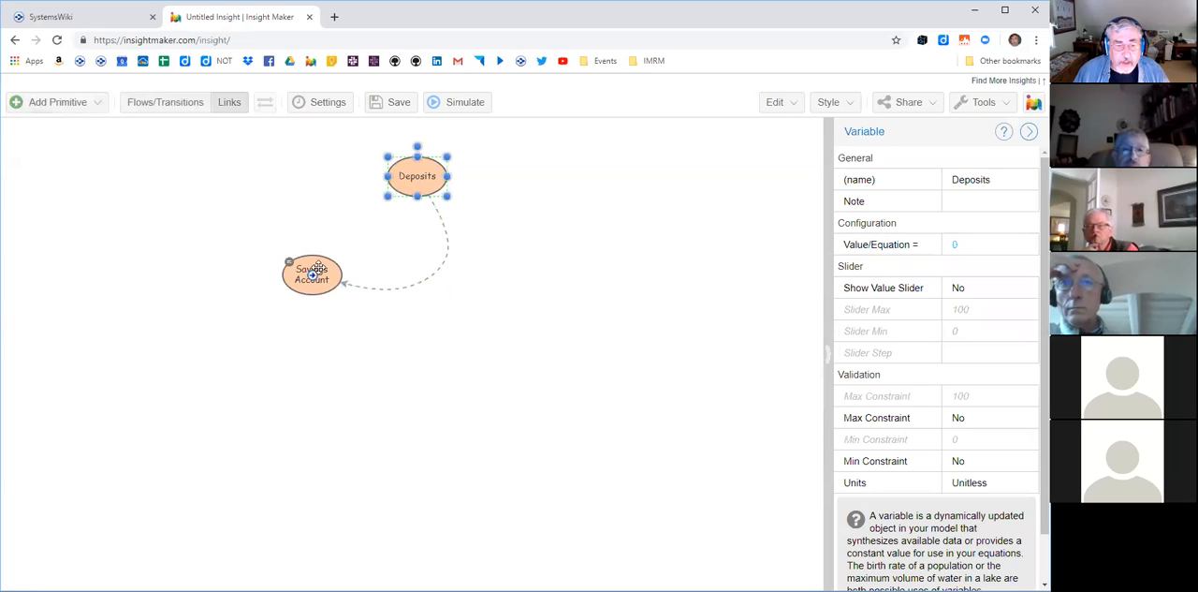
pyautogui.click(832, 105)
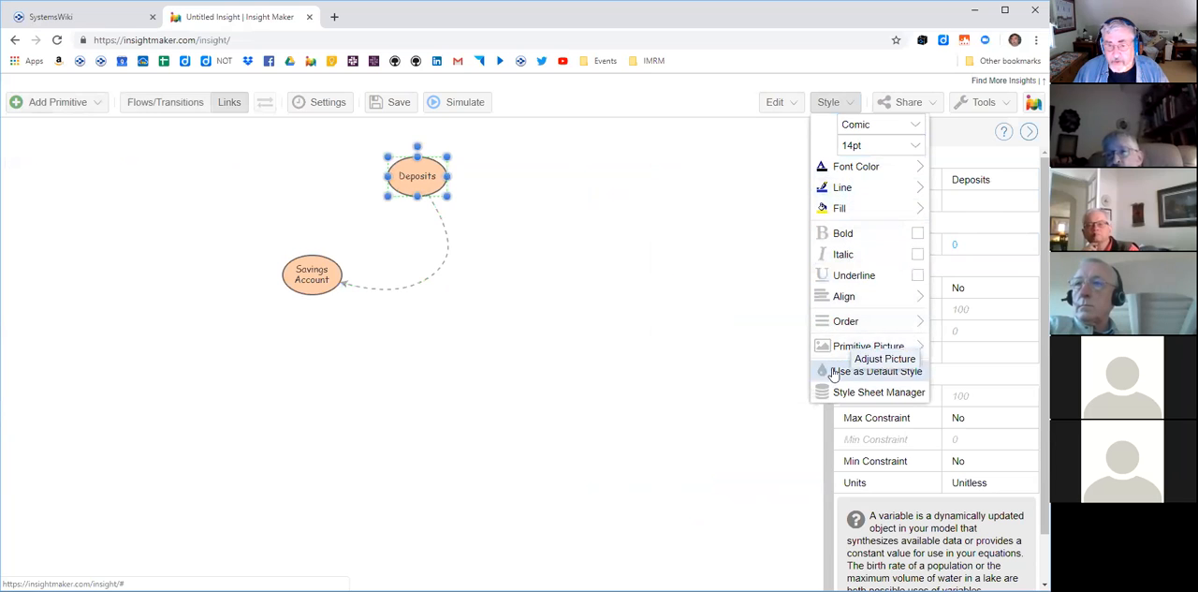
pyautogui.click(445, 261)
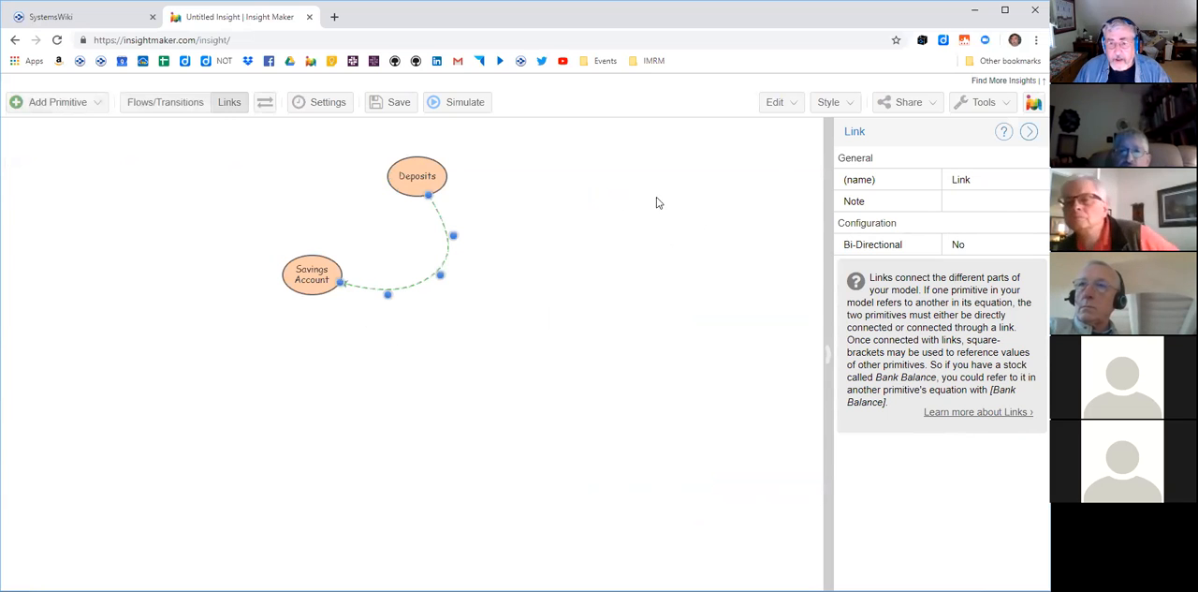
pyautogui.click(839, 105)
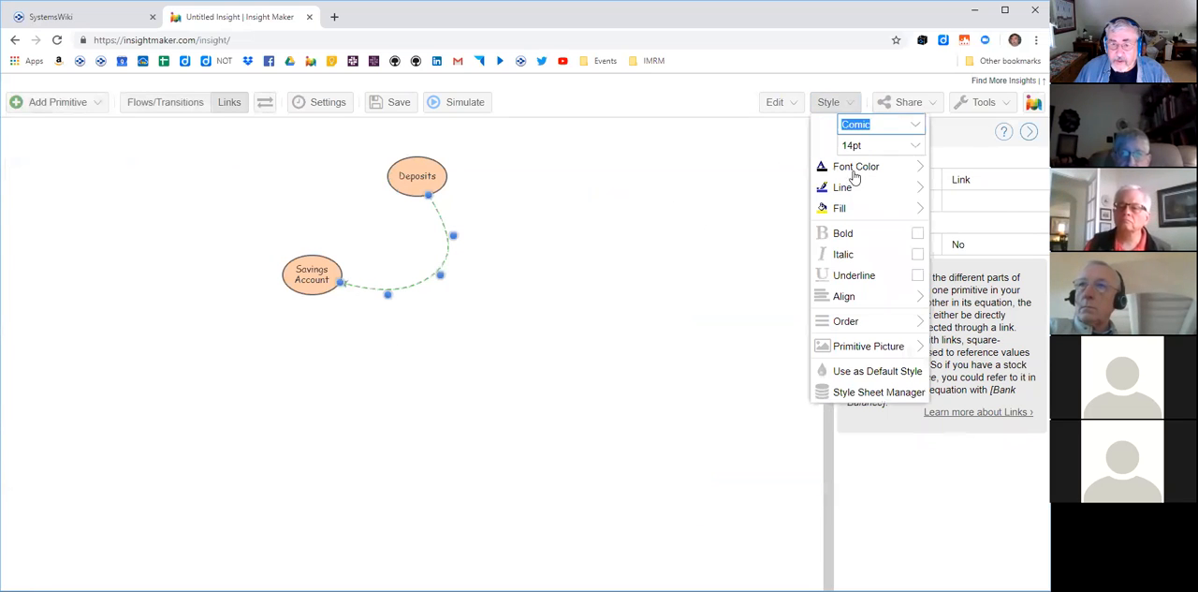
pyautogui.moveTo(852, 192)
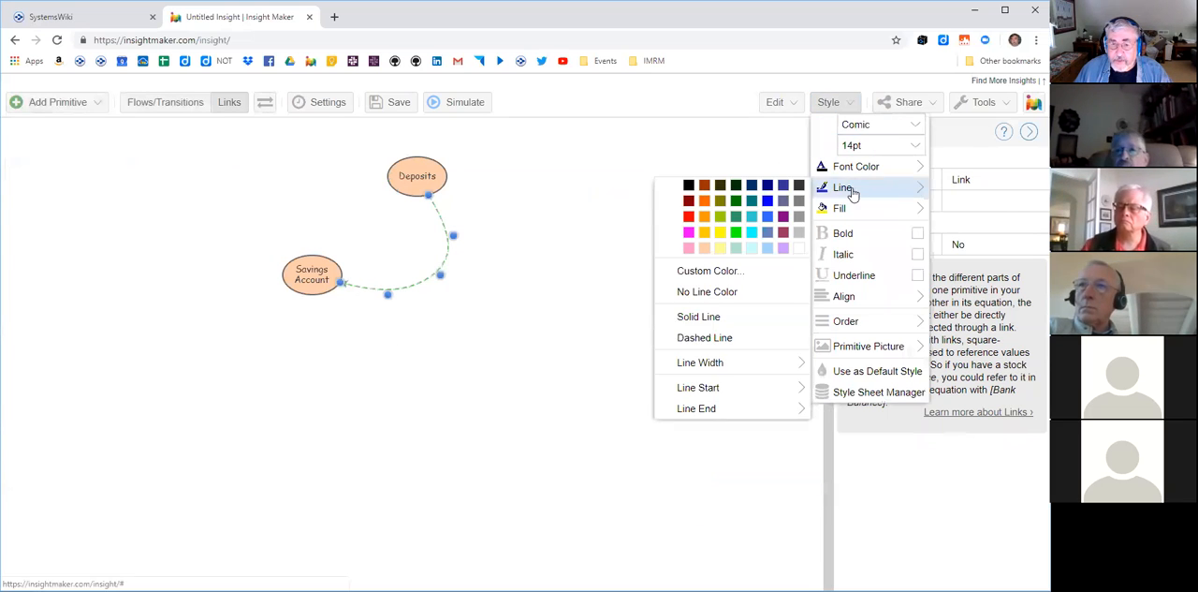
pyautogui.click(768, 201)
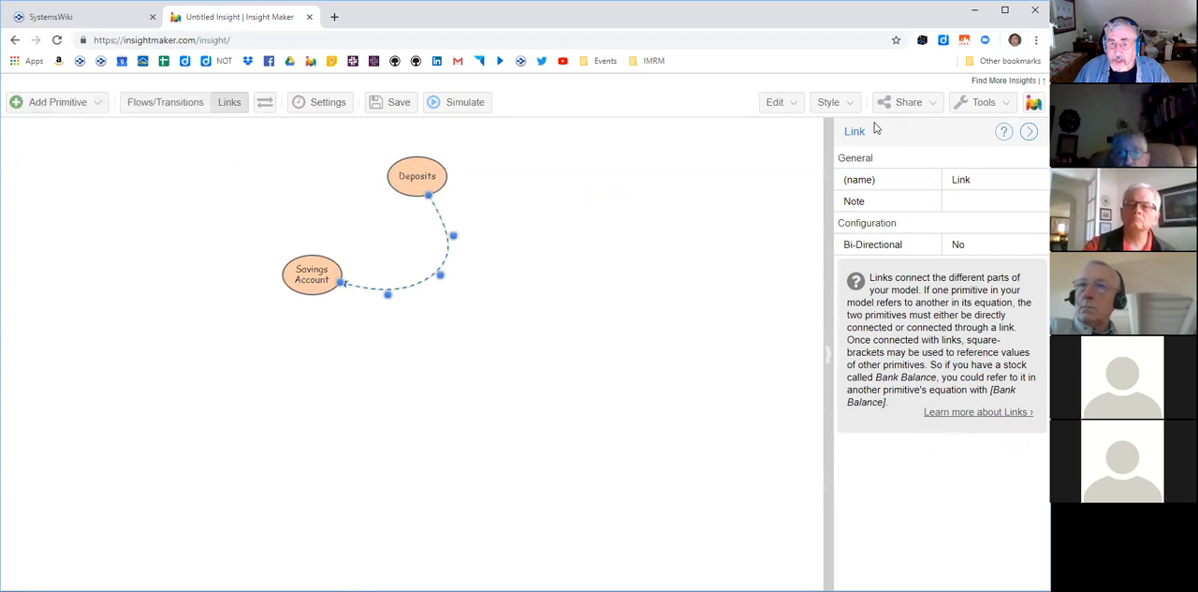
# - Change the blue link to a solid line with a width of 5
pyautogui.click(848, 105)
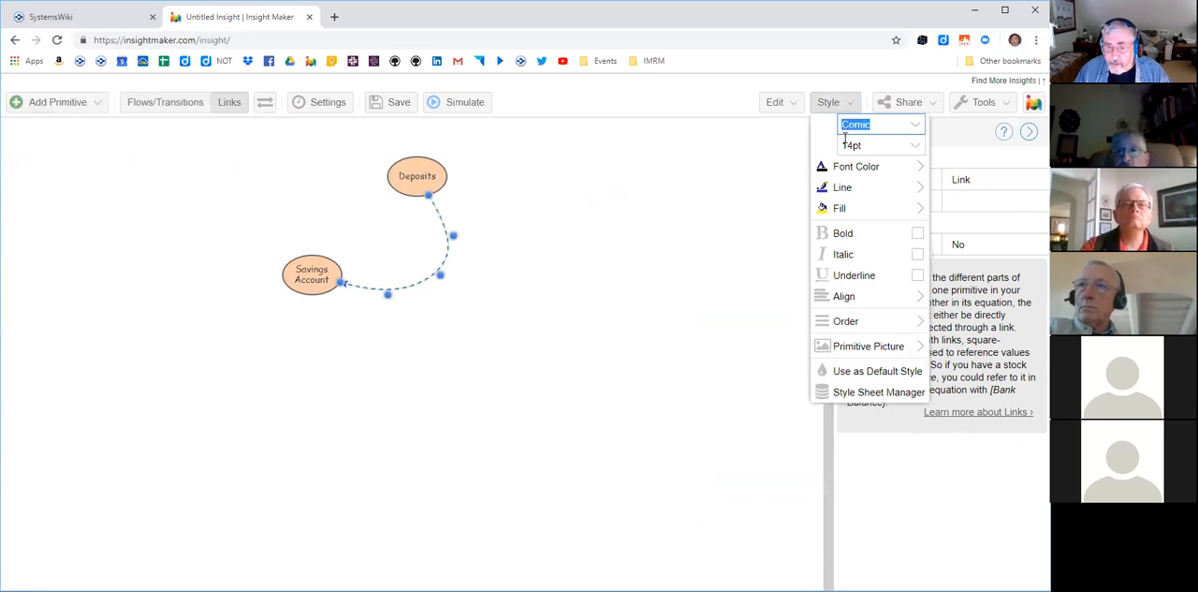
pyautogui.moveTo(850, 185)
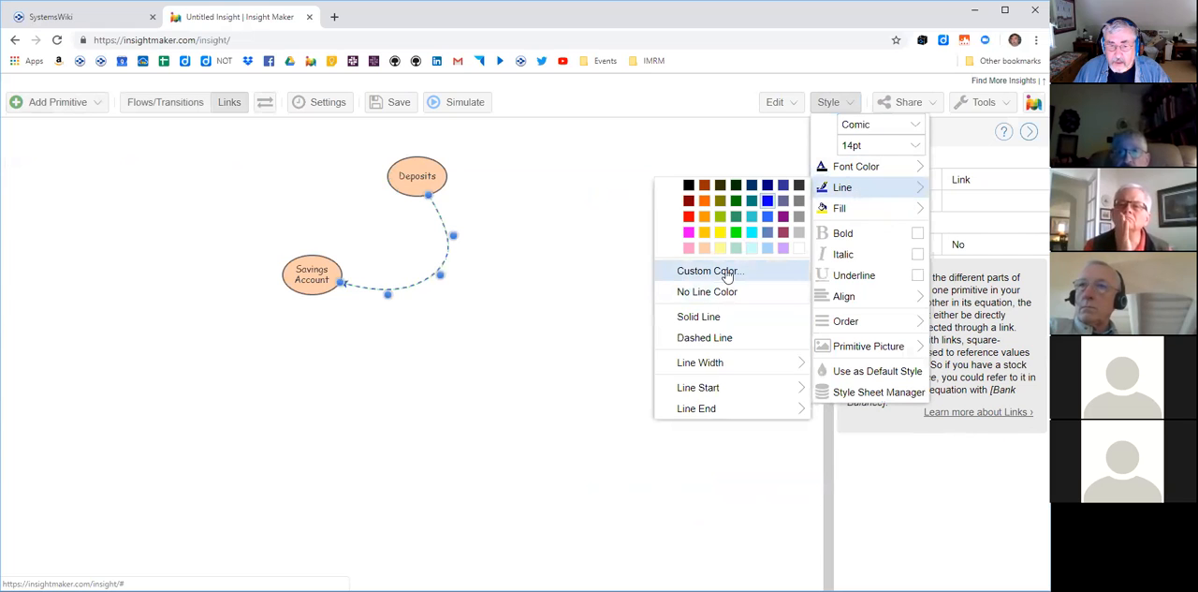
pyautogui.click(709, 319)
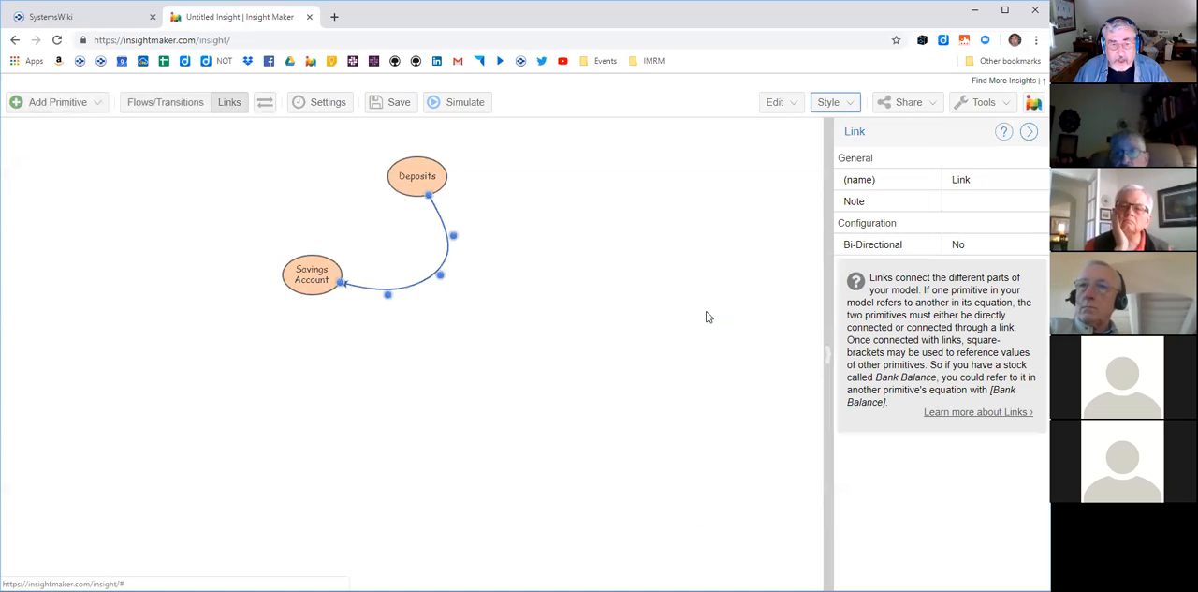
pyautogui.click(845, 105)
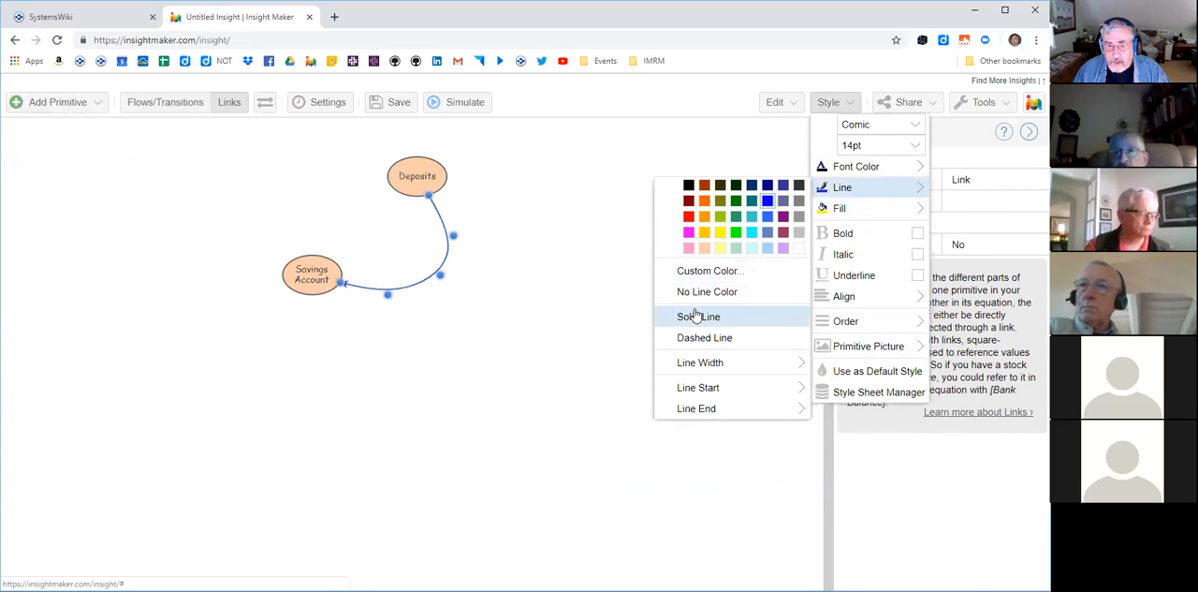
pyautogui.moveTo(714, 365)
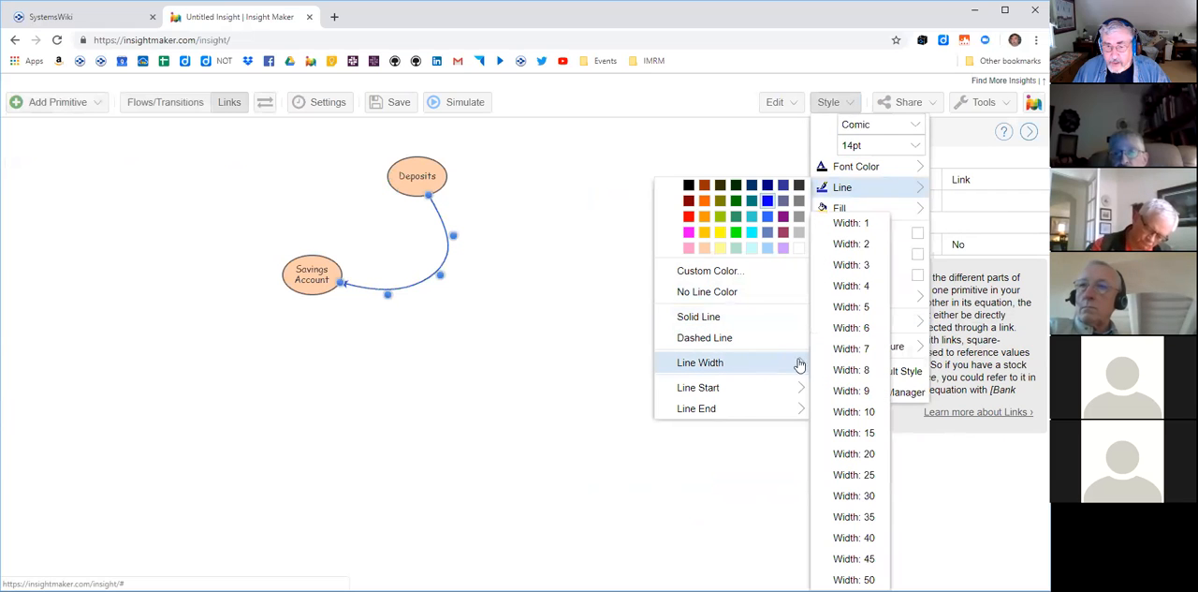
pyautogui.click(852, 309)
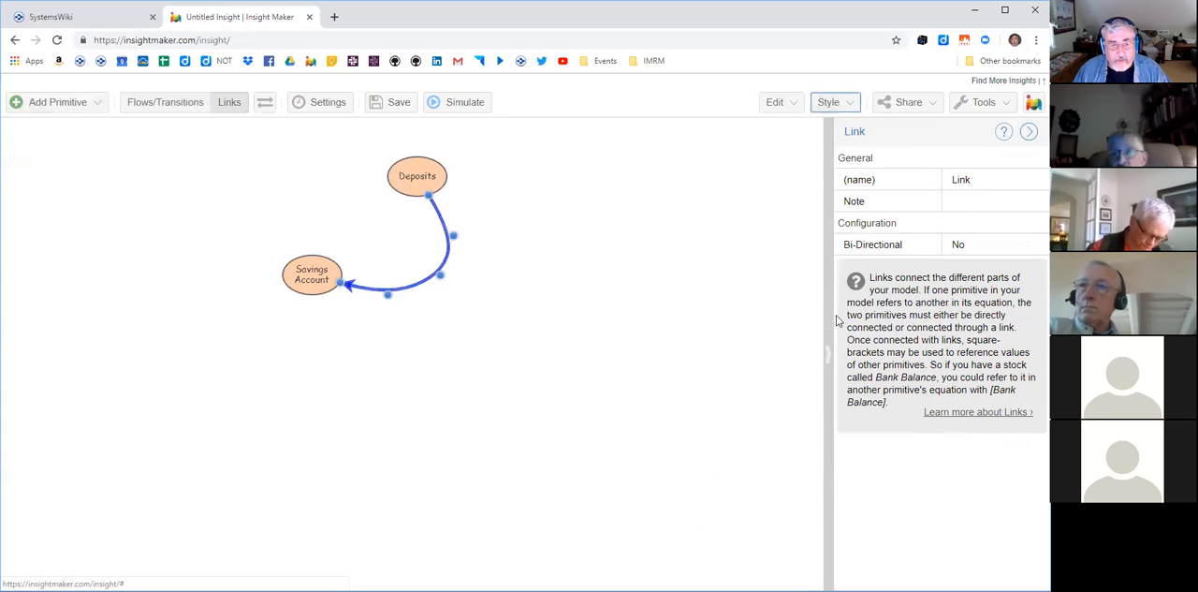
pyautogui.click(631, 316)
# - Move the Deposits variable slightly farther right and up, and select its link to Savings Account
pyautogui.click(426, 174)
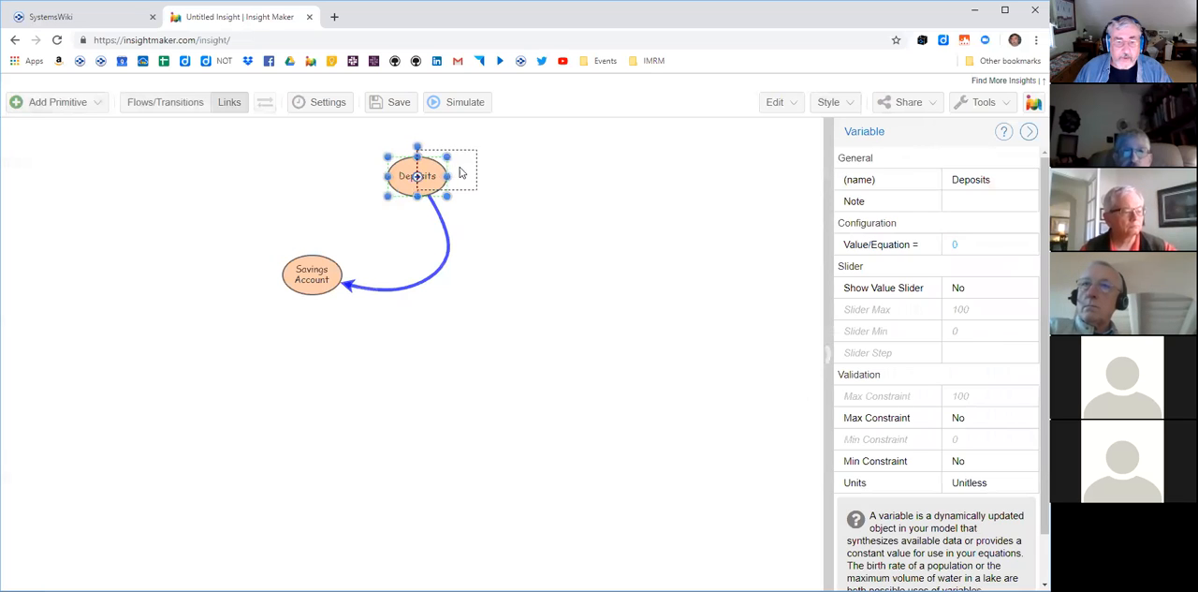
pyautogui.moveTo(459, 172); pyautogui.dragTo(459, 172)
pyautogui.click(600, 316)
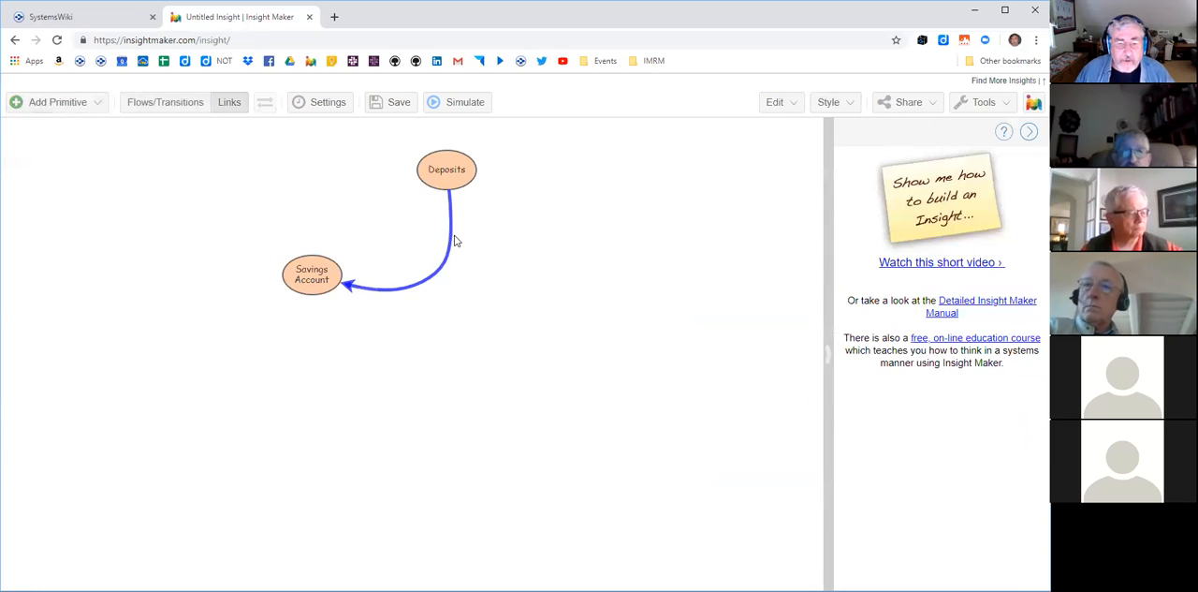
pyautogui.click(440, 262)
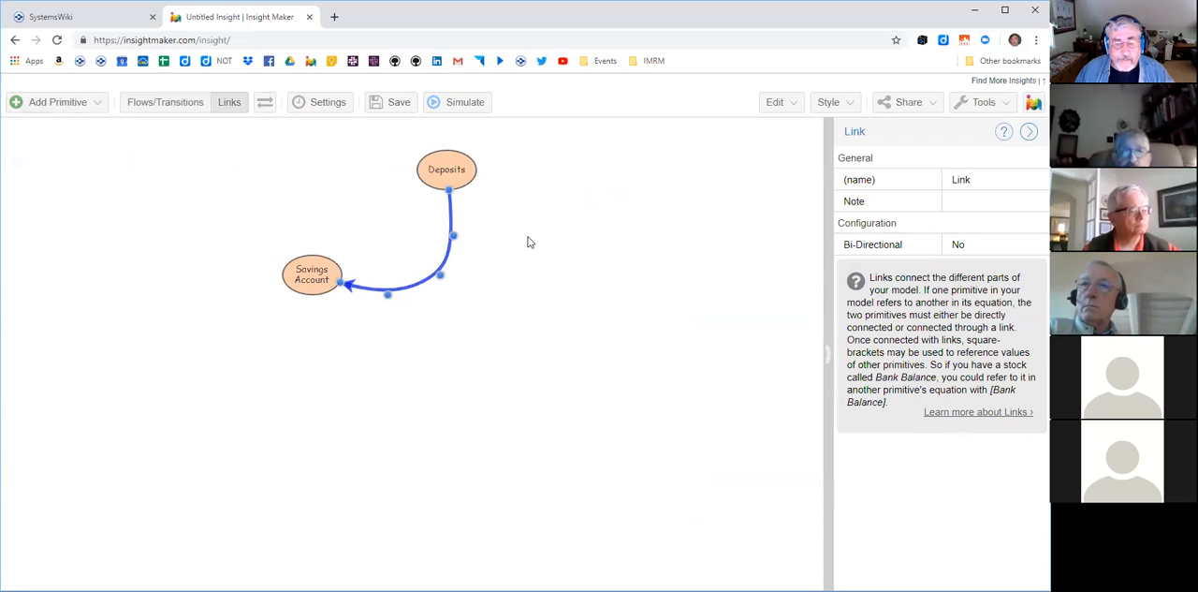
# - Create a new variable to the right of Deposits and reattach the start of the blue link from Deposits to it
pyautogui.rightClick(541, 204)
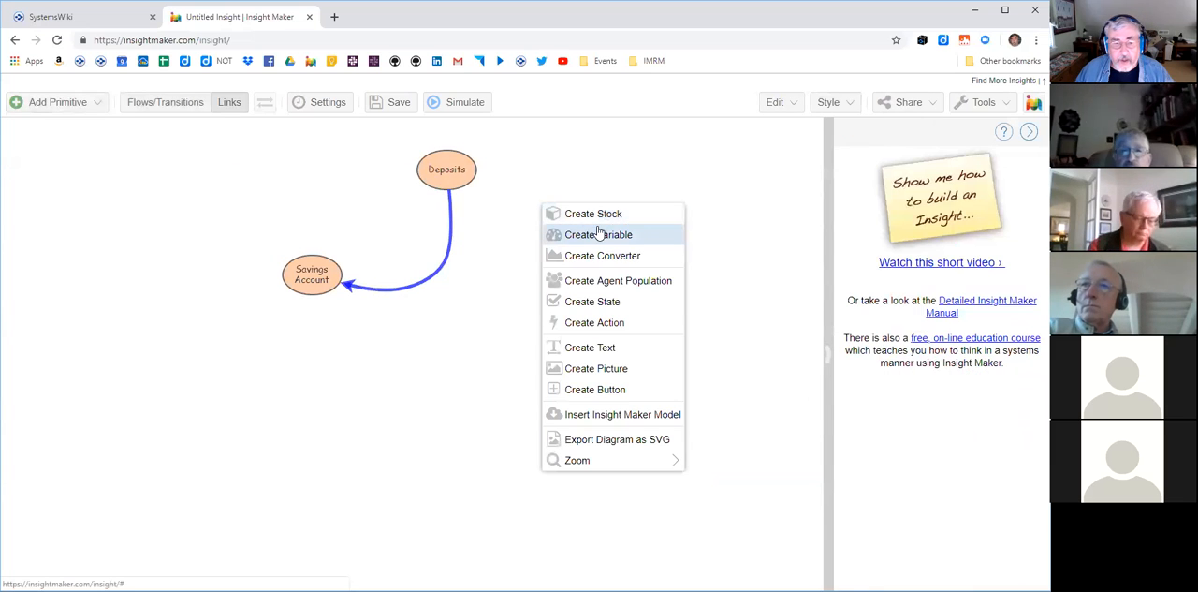
pyautogui.click(599, 230)
pyautogui.click(453, 218)
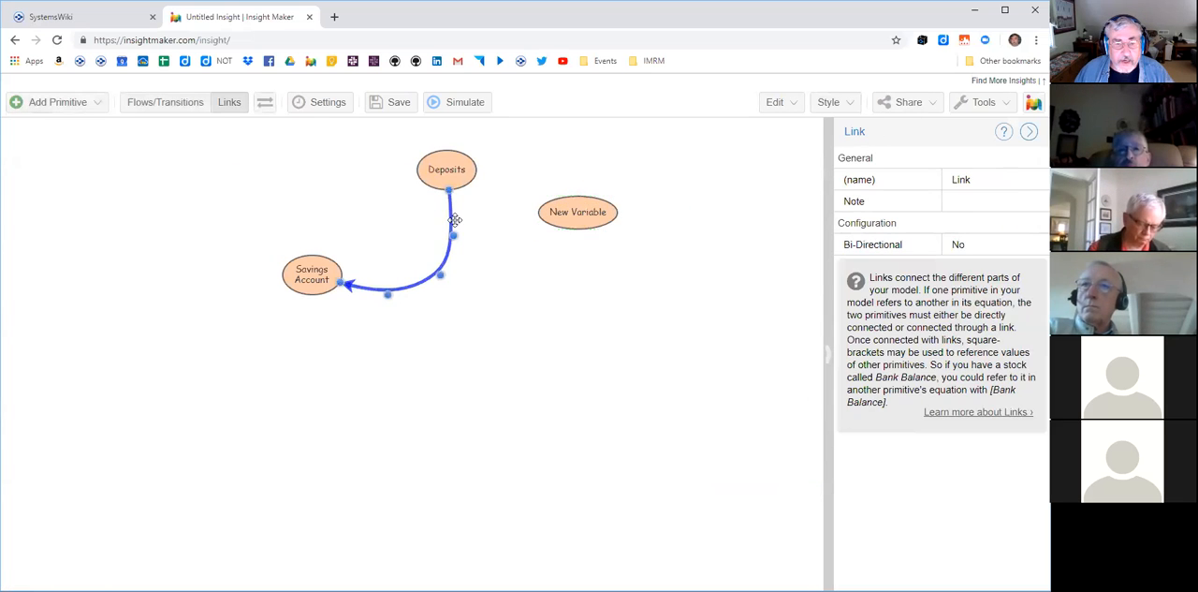
pyautogui.moveTo(449, 193); pyautogui.dragTo(571, 219)
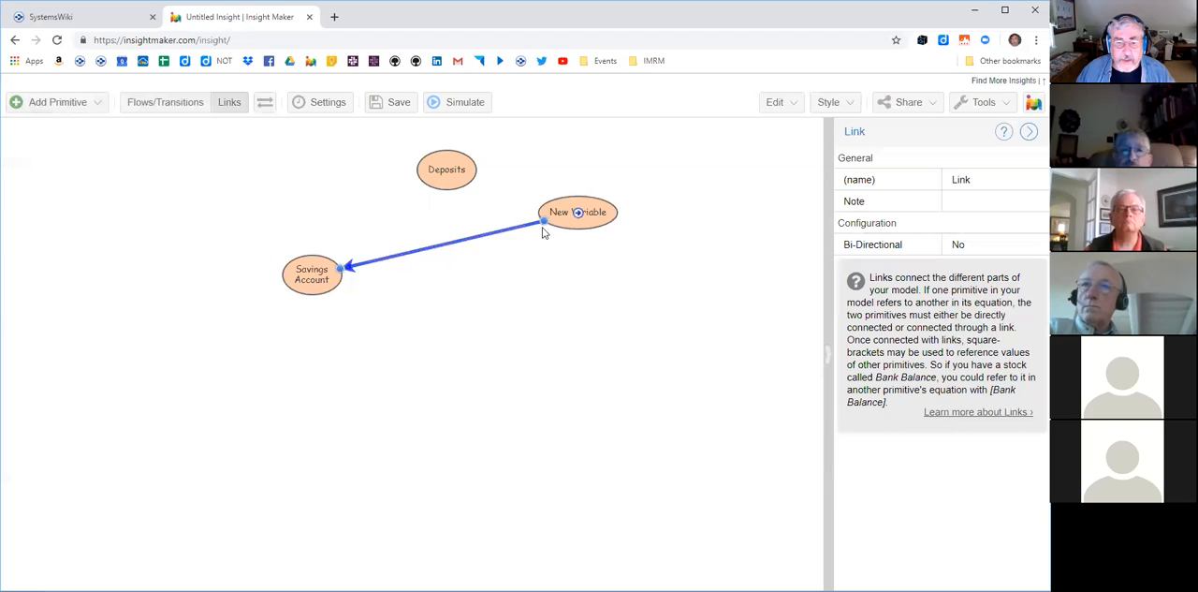
# - Reattach the start of the blue link to Deposits and bend the link into a smooth curve toward Savings Account
pyautogui.moveTo(545, 228); pyautogui.dragTo(448, 197)
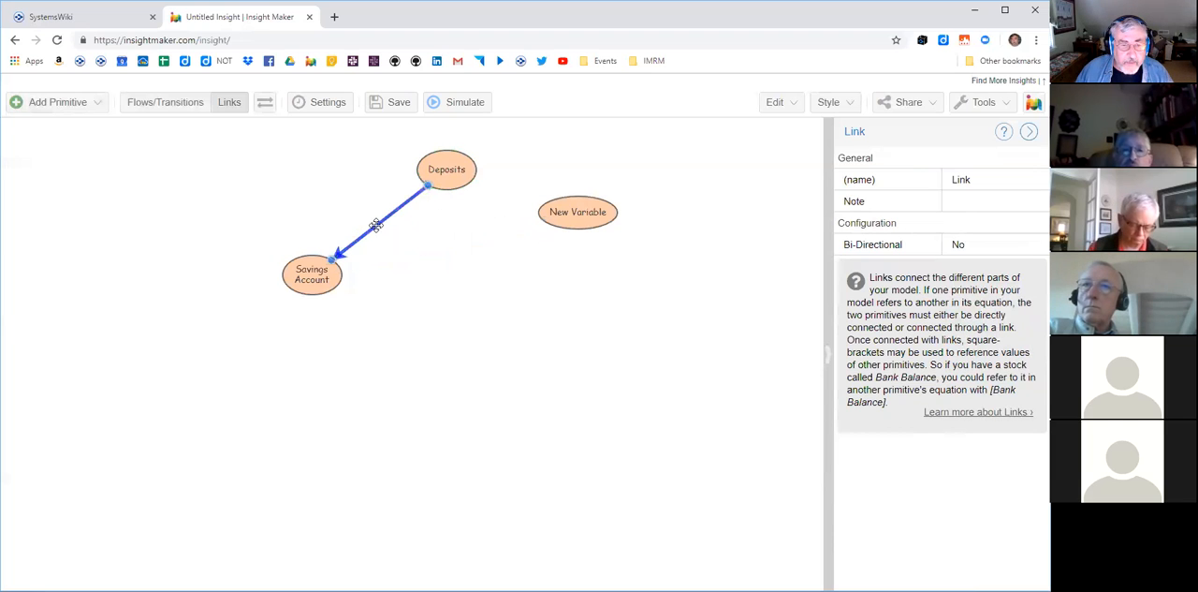
pyautogui.click(375, 225)
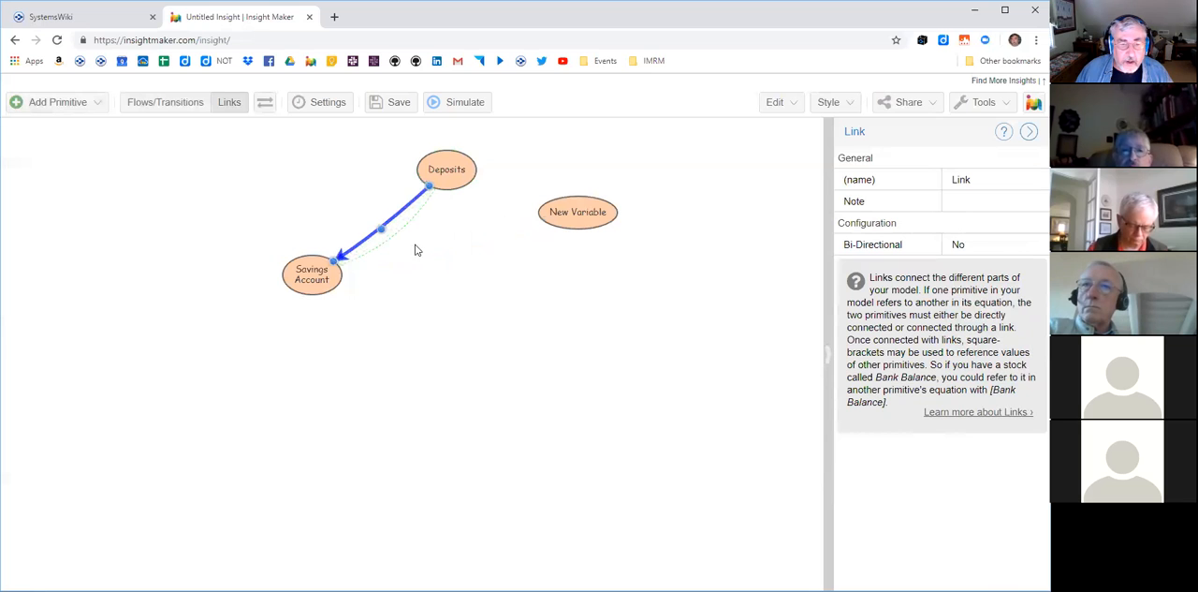
pyautogui.moveTo(421, 254); pyautogui.dragTo(426, 261)
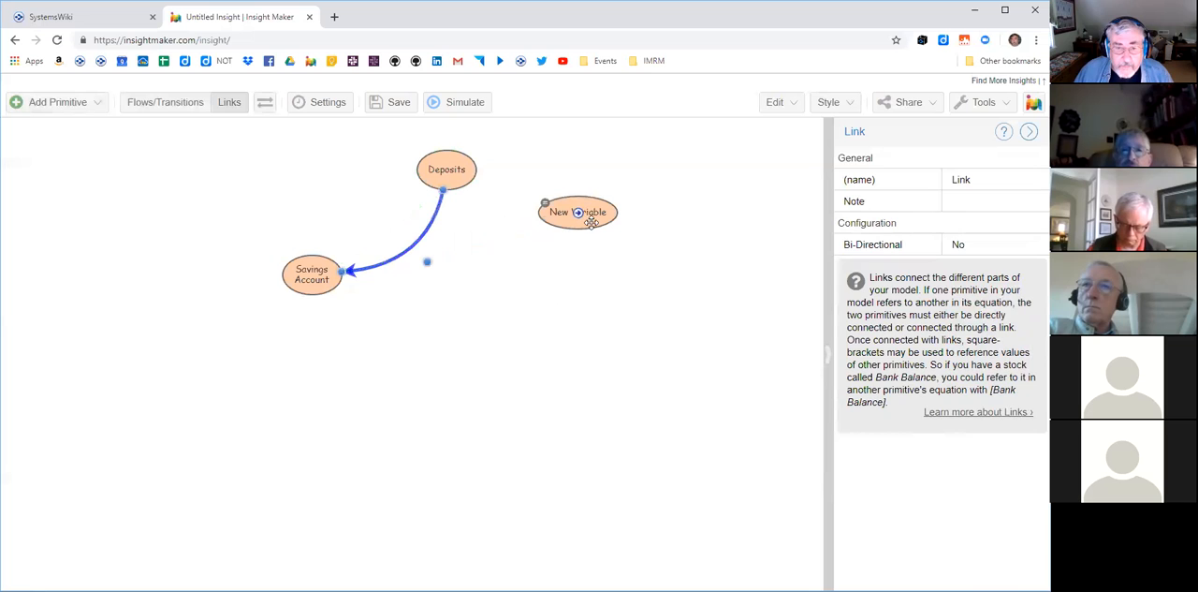
# - Place the new variable below and to the left of Savings Account, rename it Interest and narrow its oval
pyautogui.moveTo(596, 216); pyautogui.dragTo(199, 351)
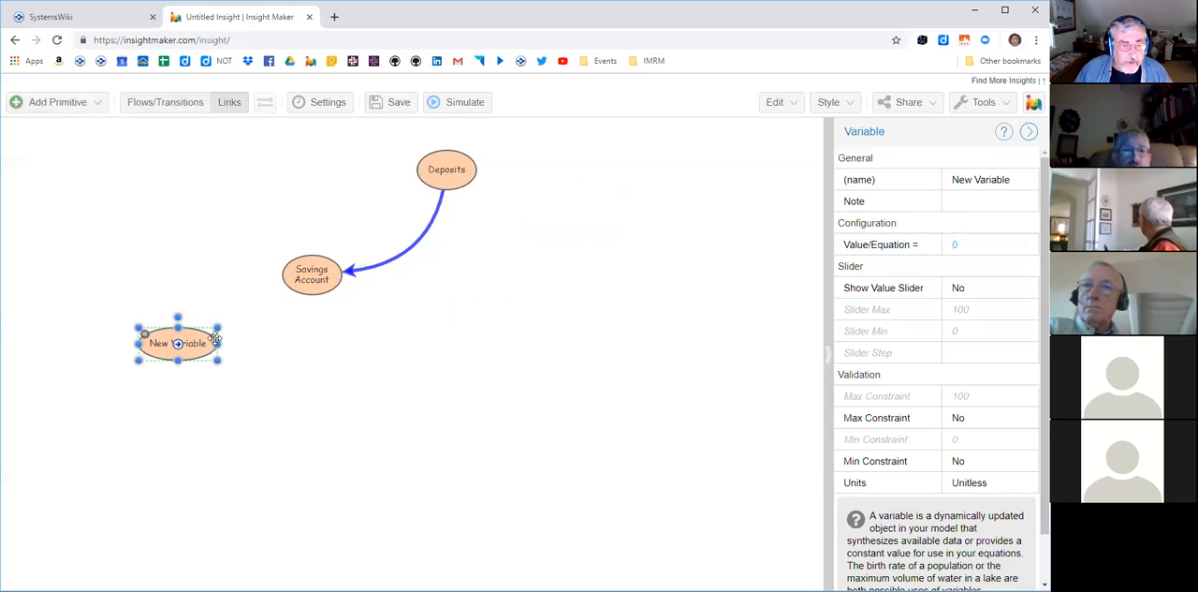
pyautogui.doubleClick(189, 342)
pyautogui.write('Interest')
pyautogui.press('Return')
pyautogui.moveTo(219, 343)
pyautogui.mouseDown()
pyautogui.moveTo(193, 347)
pyautogui.moveTo(204, 348)
pyautogui.mouseUp()
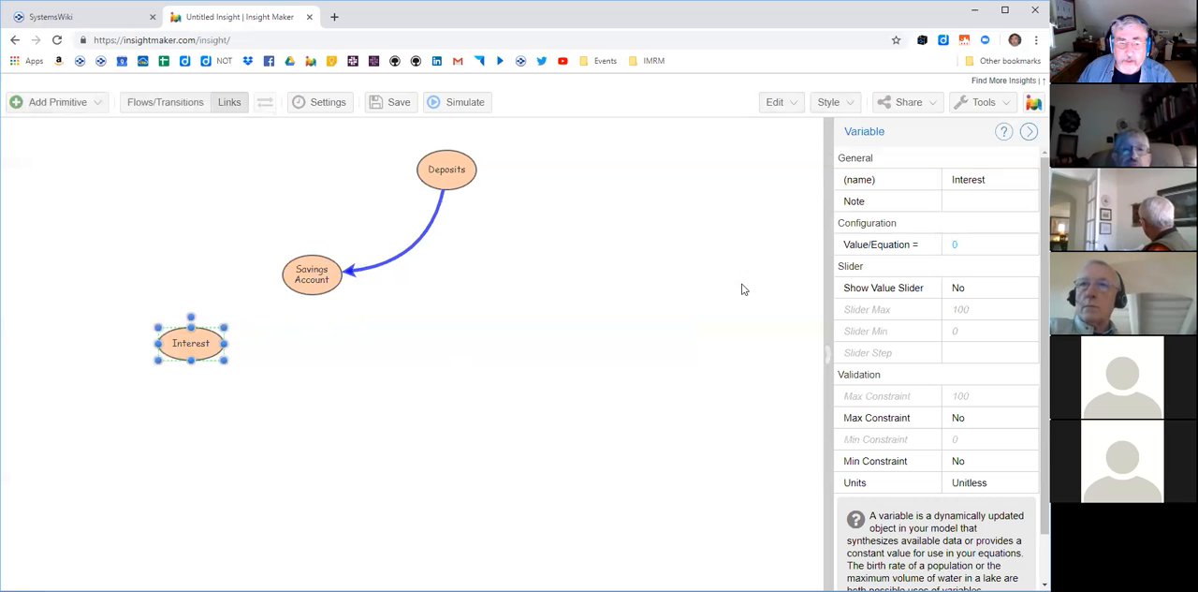
# - Duplicate the blue Deposits link, reattach the copy from Interest to Savings Account with a curve, and shift Interest slightly left and down
pyautogui.click(419, 241)
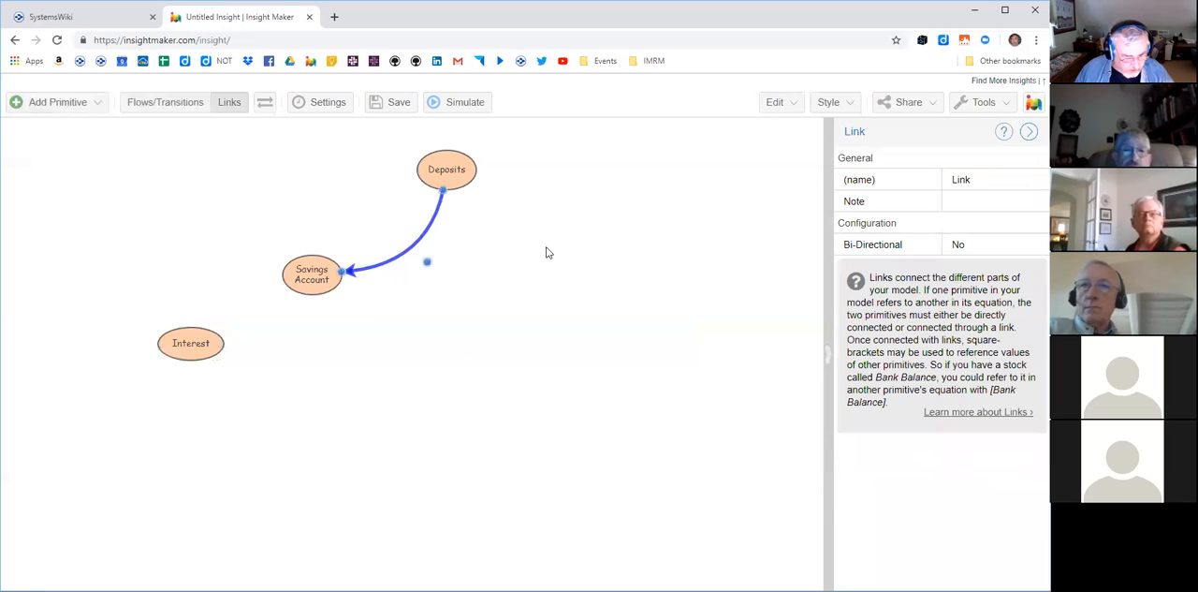
pyautogui.hotkey('ctrl', 'v')
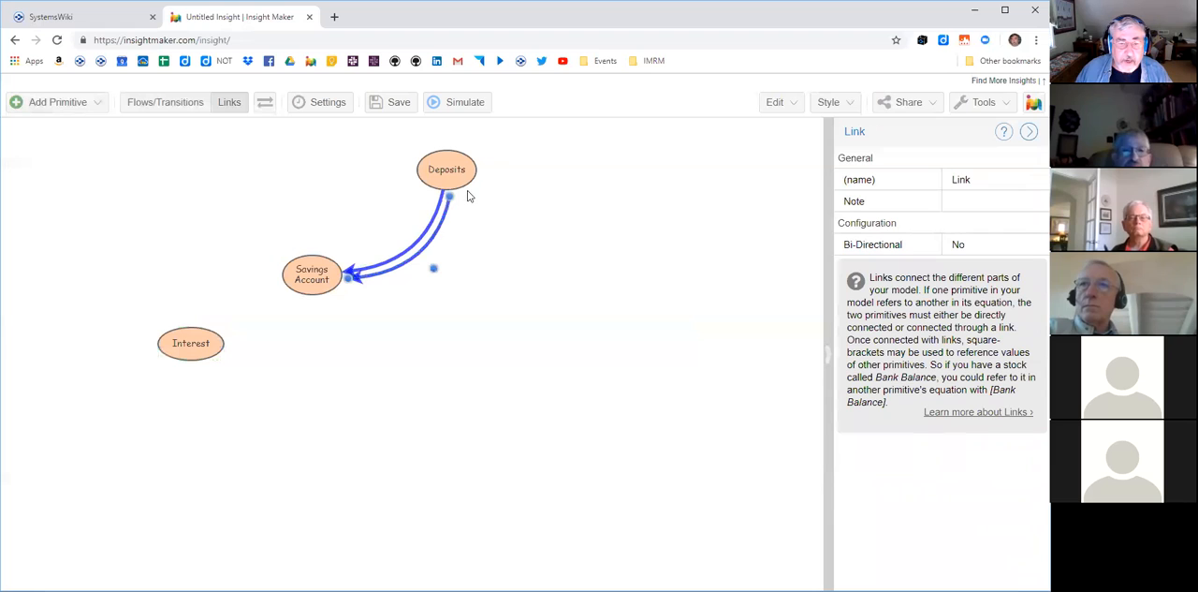
pyautogui.moveTo(449, 197); pyautogui.dragTo(190, 348)
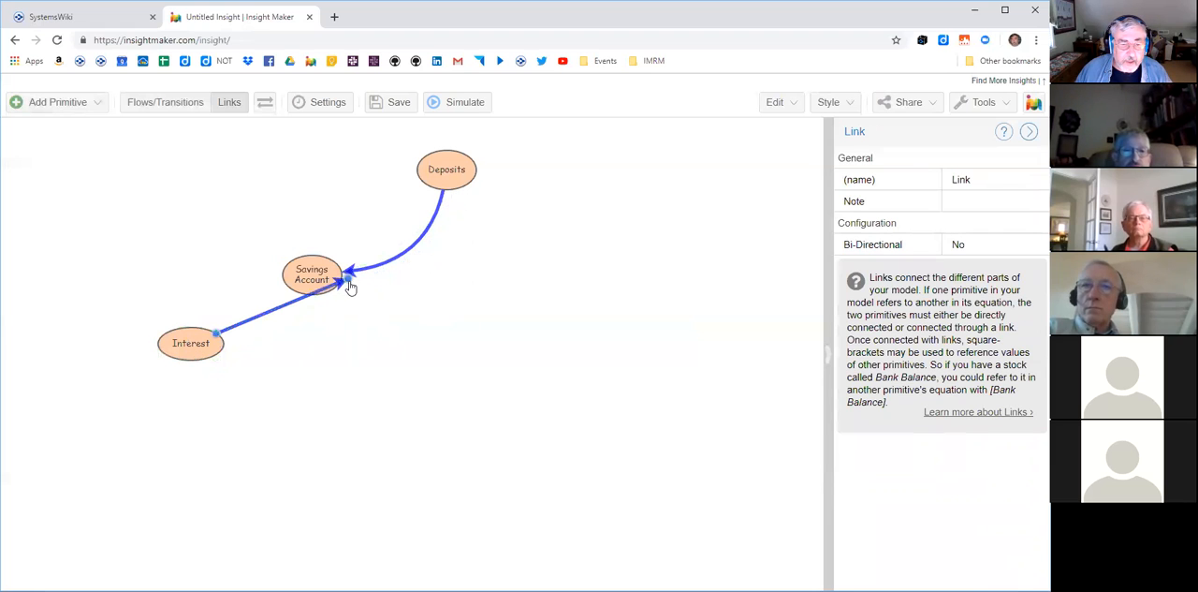
pyautogui.moveTo(312, 327); pyautogui.dragTo(312, 277)
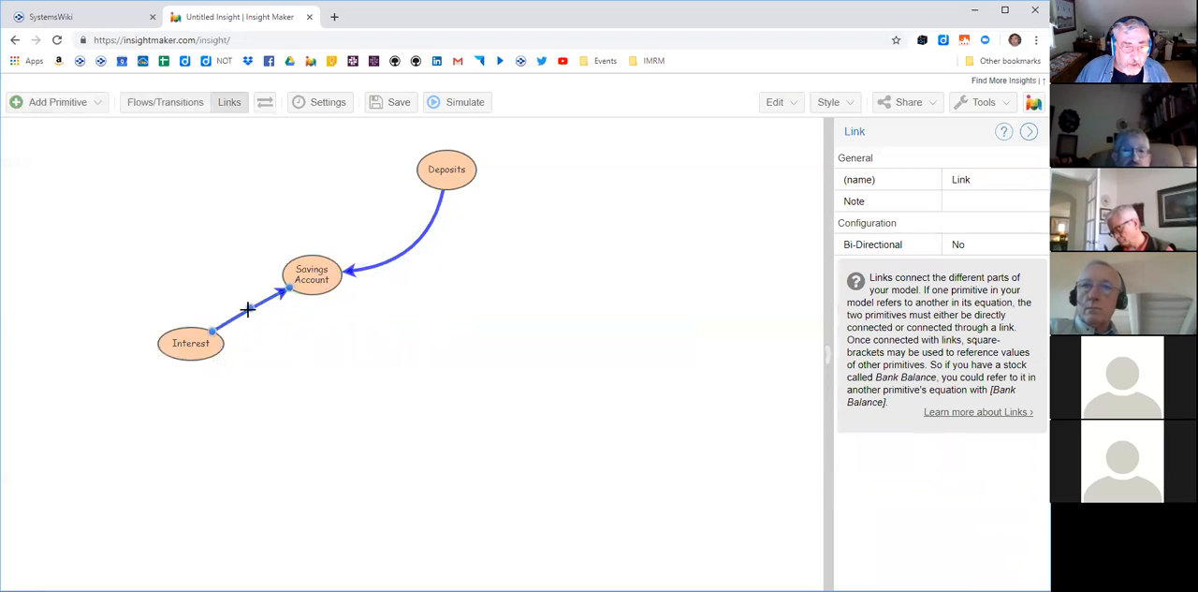
pyautogui.moveTo(276, 351); pyautogui.dragTo(282, 353)
pyautogui.moveTo(205, 353); pyautogui.dragTo(199, 359)
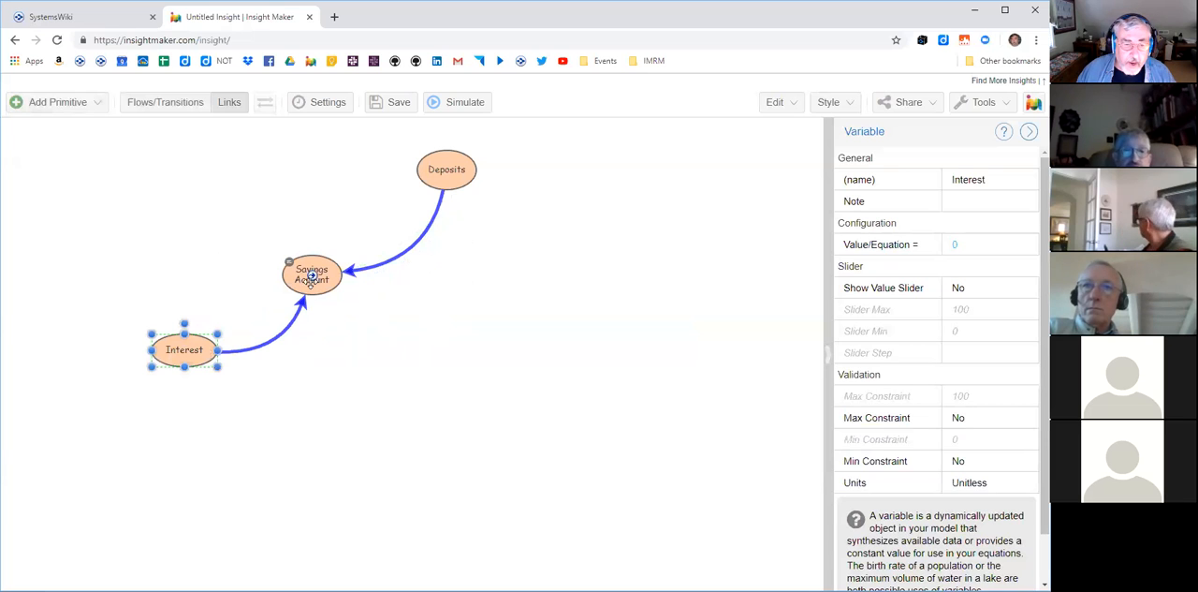
# - Add a copy of the blue link running from Savings Account back to Interest and bend it outward above the first link
pyautogui.moveTo(312, 279); pyautogui.dragTo(191, 346)
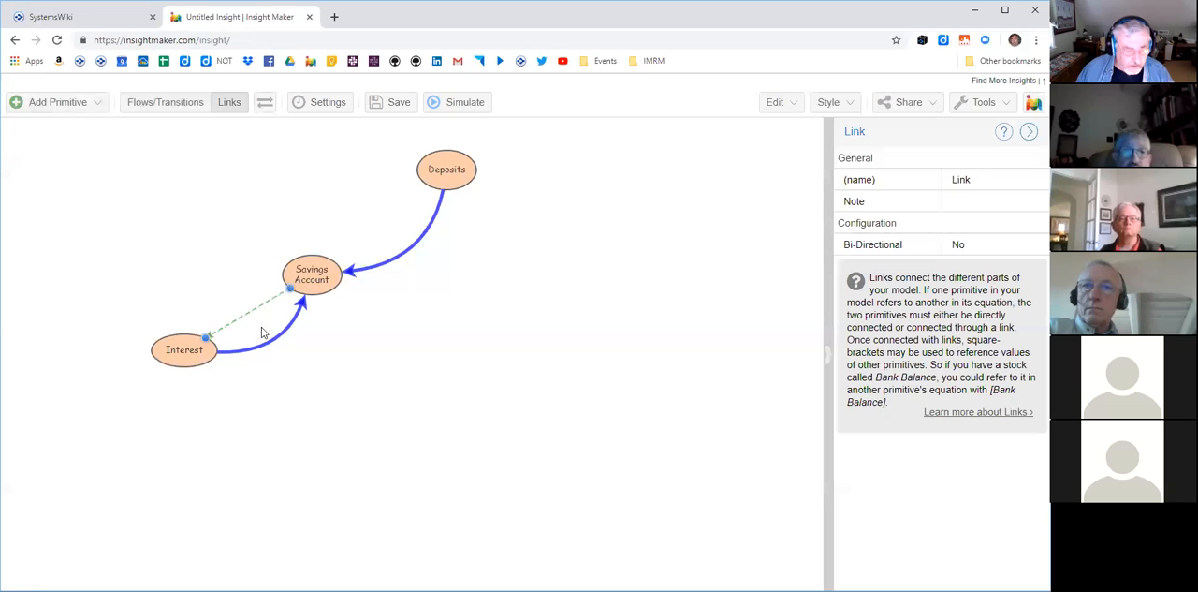
pyautogui.press('Delete')
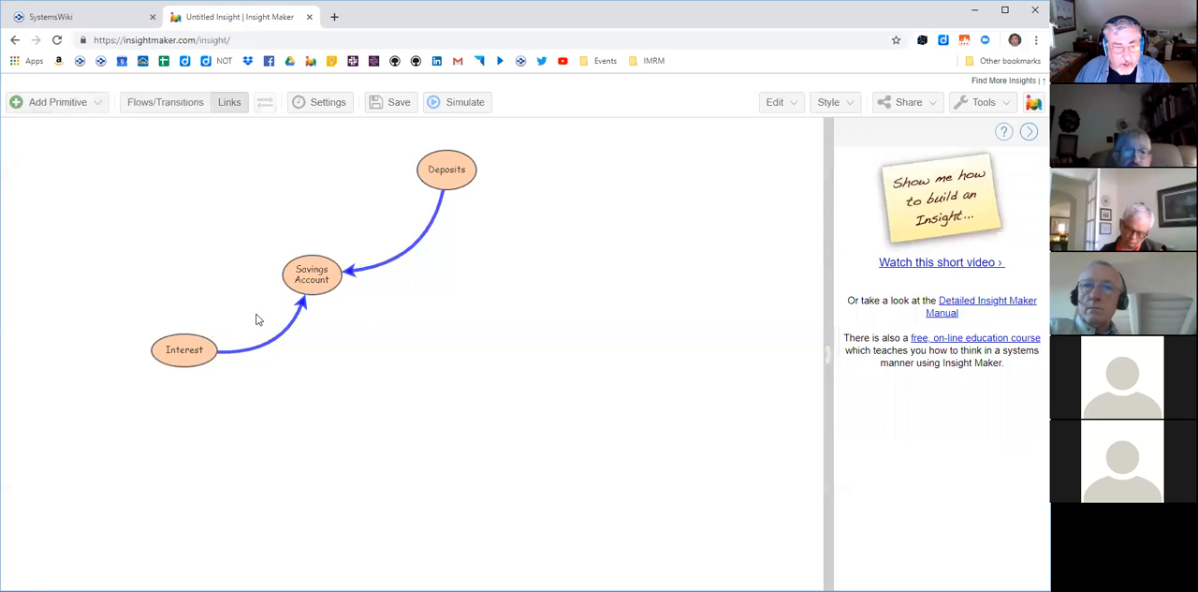
pyautogui.click(266, 343)
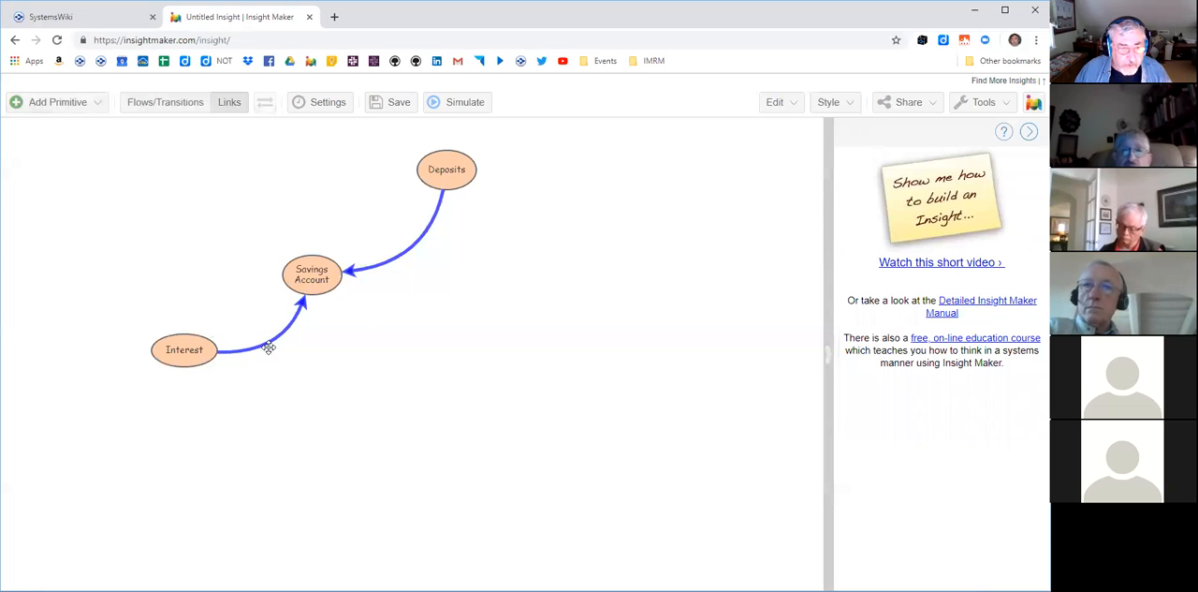
pyautogui.hotkey('ctrl', 'v')
pyautogui.moveTo(312, 304); pyautogui.dragTo(227, 278)
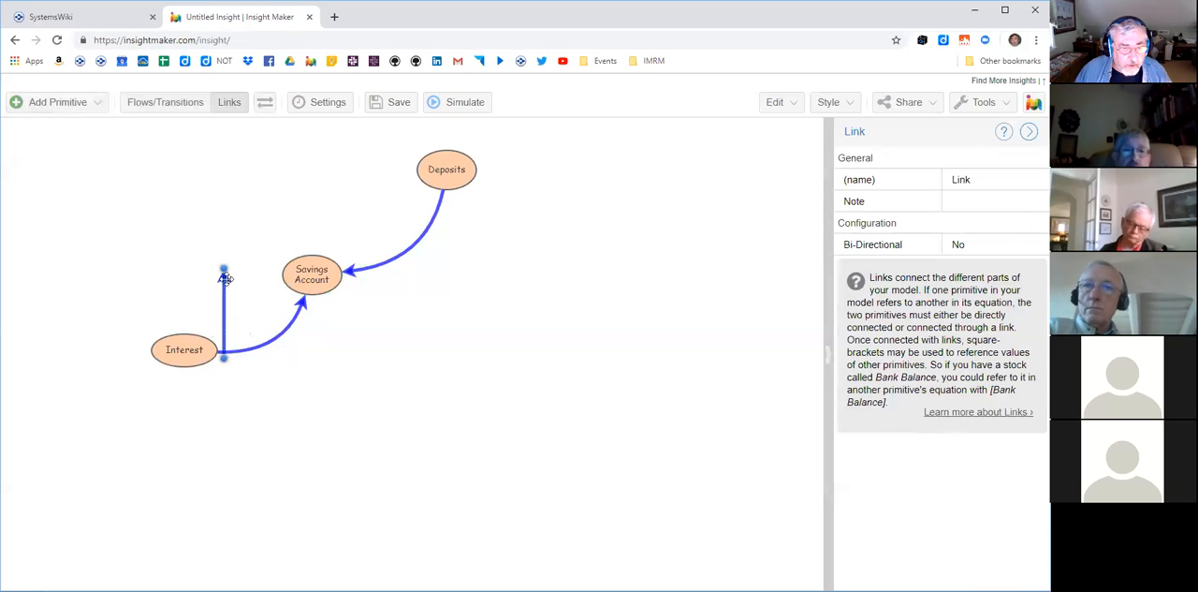
pyautogui.moveTo(223, 361); pyautogui.dragTo(204, 340)
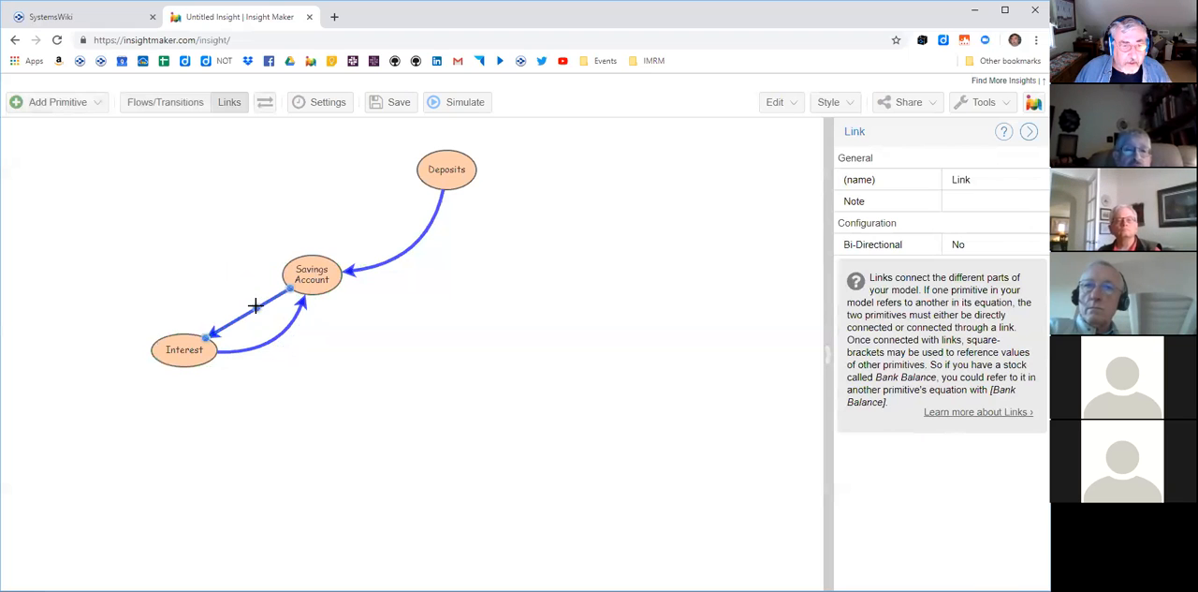
pyautogui.moveTo(253, 305); pyautogui.dragTo(206, 255)
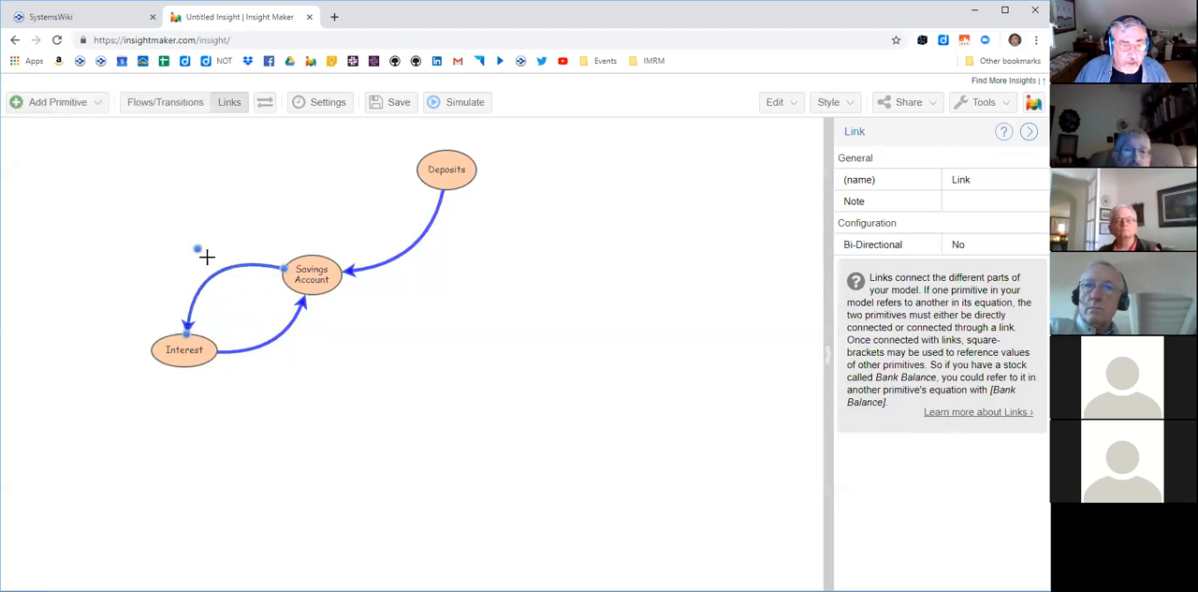
# - Duplicate the Interest variable, place the copy above and to the left of Interest, and rename it Interest Rate
pyautogui.click(201, 351)
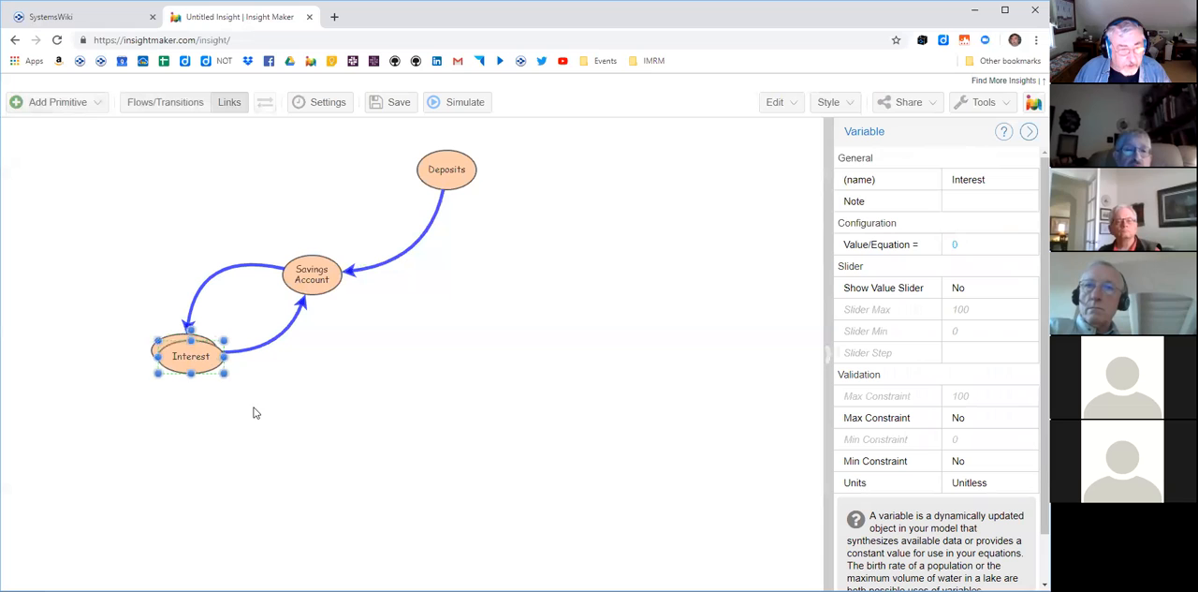
pyautogui.moveTo(208, 361); pyautogui.dragTo(148, 257)
pyautogui.doubleClick(145, 249)
pyautogui.click(146, 250)
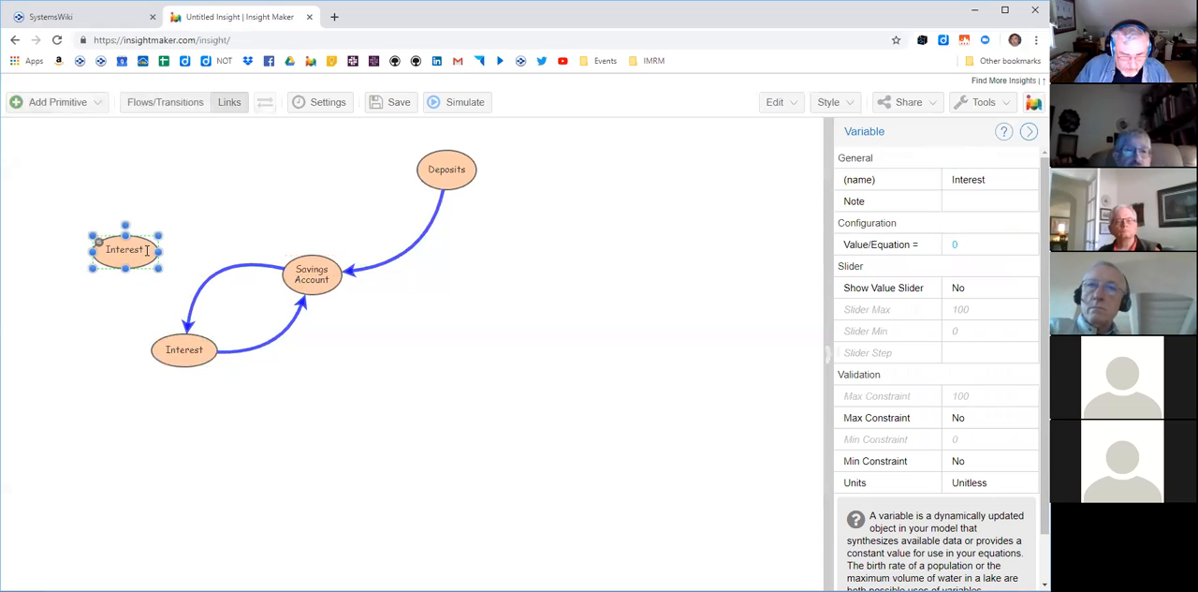
pyautogui.write('Rate')
pyautogui.press('Return')
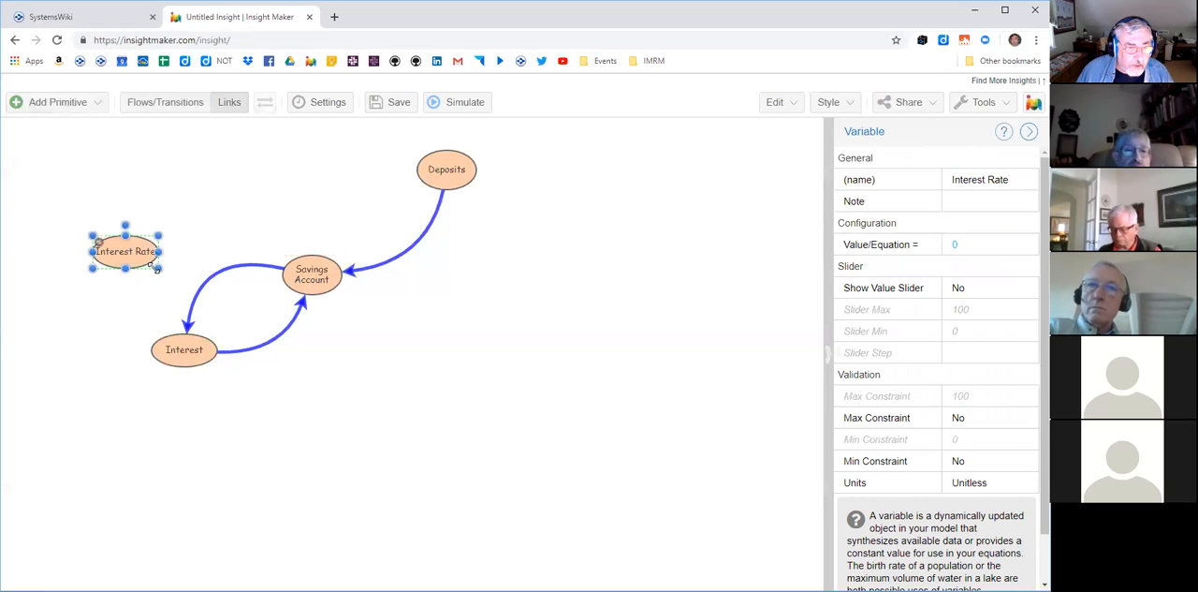
# - Connect Interest Rate to Interest with a straight copy of the blue link
pyautogui.click(224, 272)
pyautogui.moveTo(224, 273); pyautogui.dragTo(294, 278)
pyautogui.moveTo(211, 269); pyautogui.dragTo(134, 267)
pyautogui.moveTo(172, 333); pyautogui.dragTo(173, 334)
# - Move Deposits closer to Savings Account and reshape its link into a smooth curve
pyautogui.moveTo(447, 172); pyautogui.dragTo(417, 211)
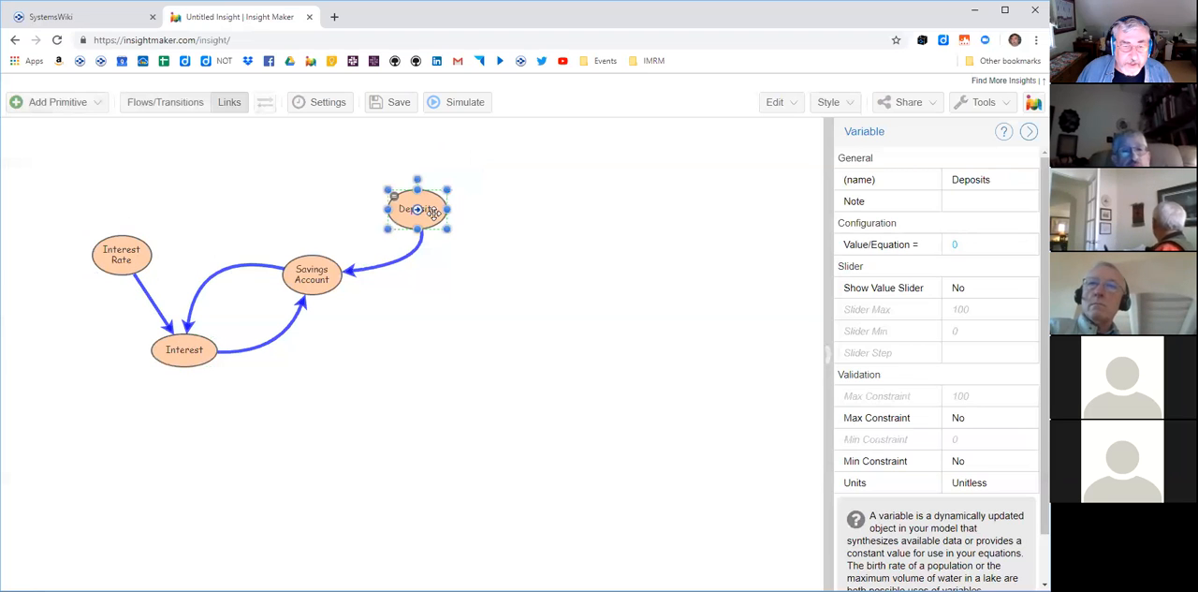
pyautogui.click(427, 263)
pyautogui.moveTo(403, 269); pyautogui.dragTo(403, 267)
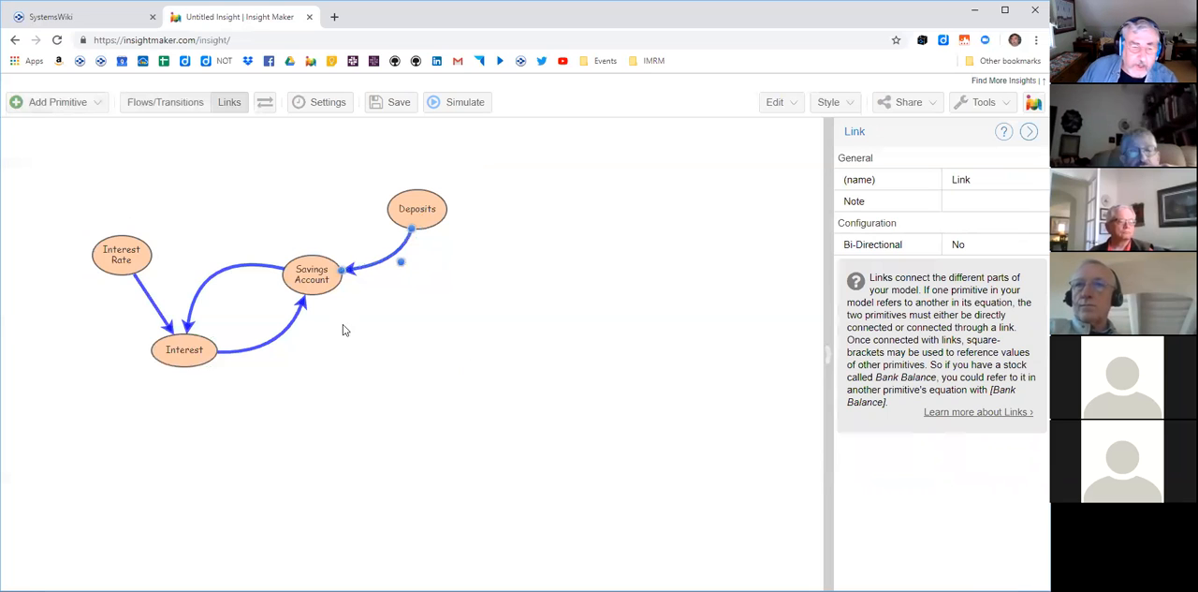
# - Bend the link from Interest to Savings Account farther outward to round out the loop
pyautogui.click(285, 330)
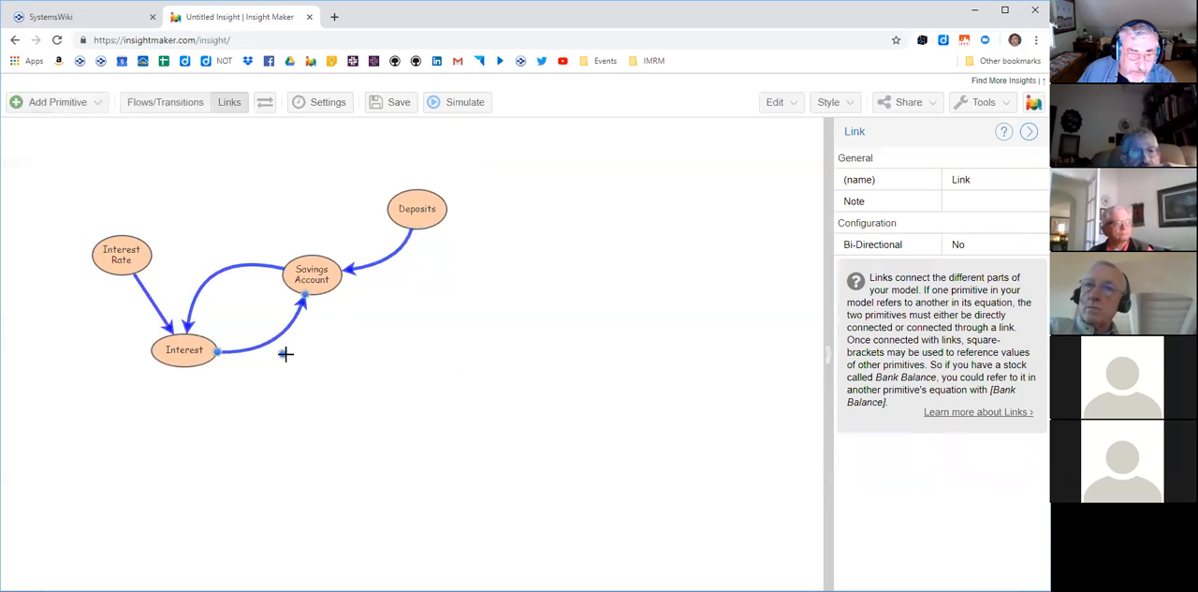
pyautogui.moveTo(283, 354); pyautogui.dragTo(327, 364)
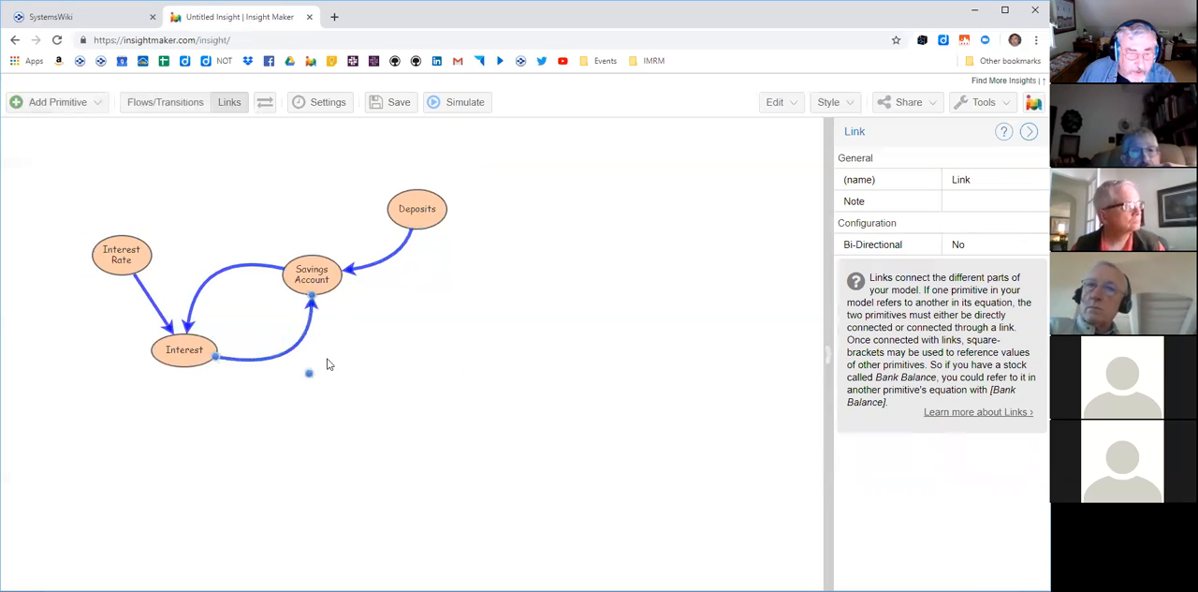
pyautogui.click(273, 315)
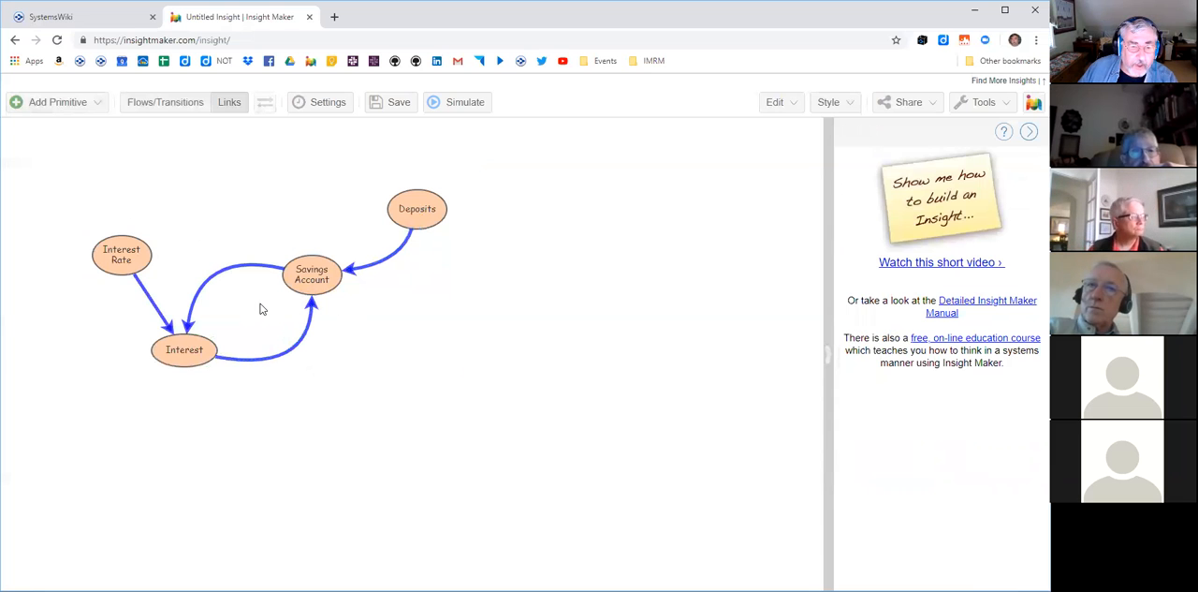
# - Place a picture inside the loop between Savings Account and Interest, using the first built-in blue circular-arrow image with a plus sign
pyautogui.rightClick(261, 309)
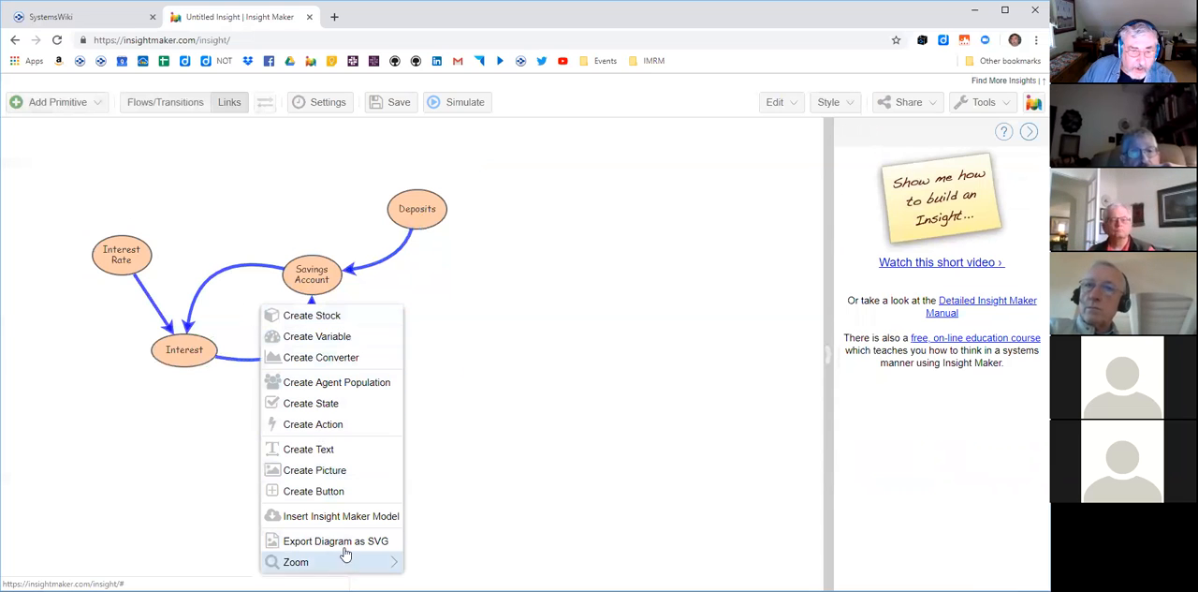
pyautogui.moveTo(347, 550)
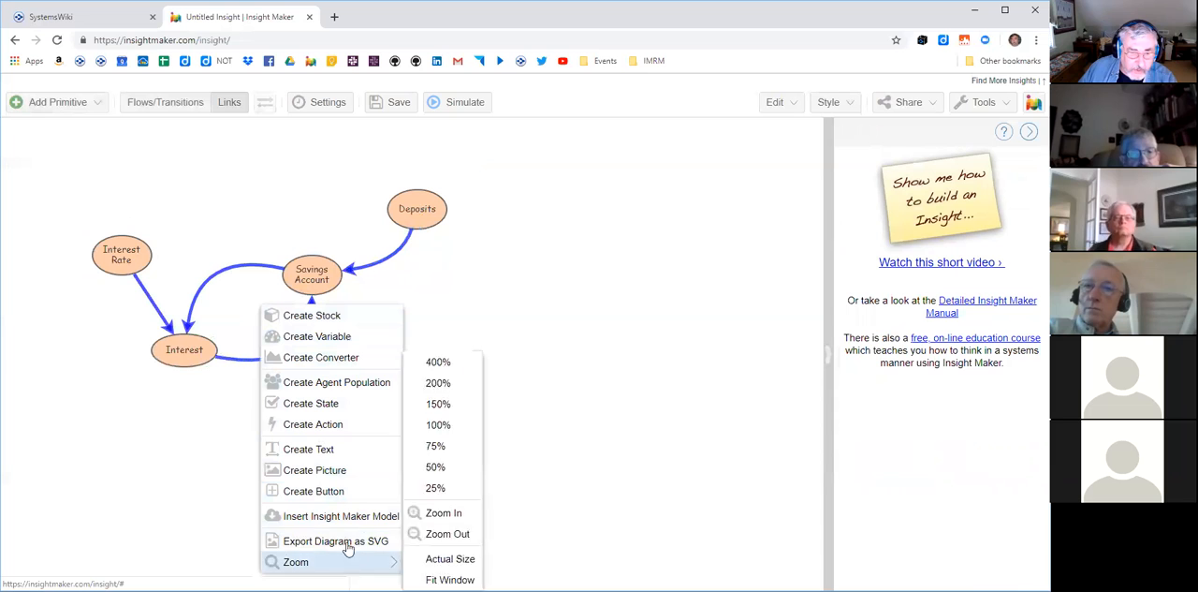
pyautogui.click(334, 477)
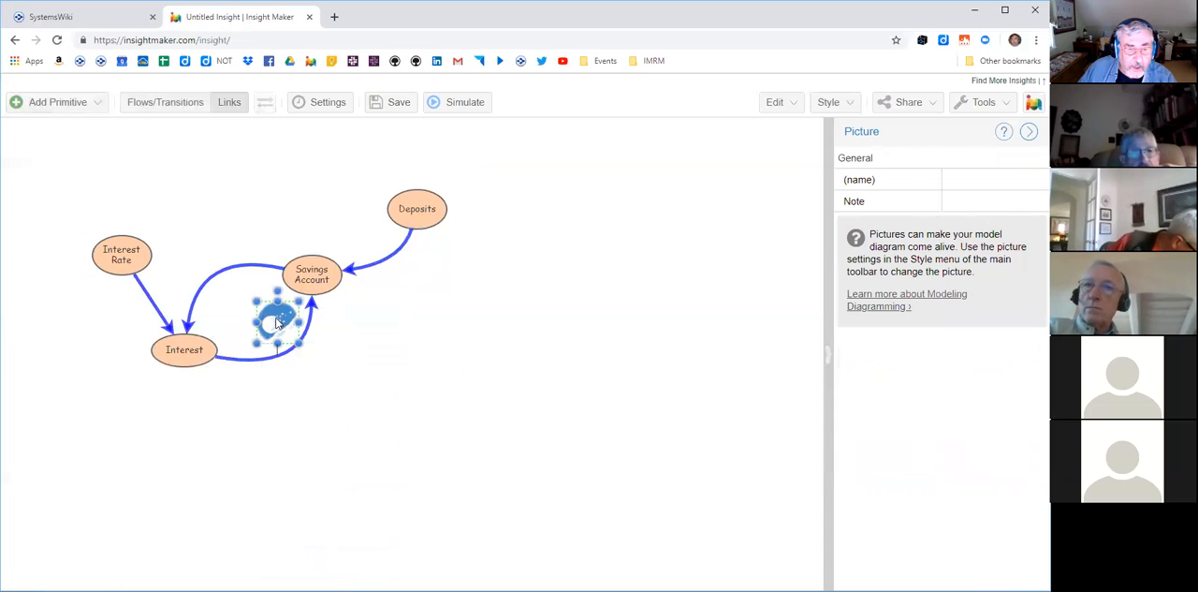
pyautogui.rightClick(278, 323)
pyautogui.moveTo(335, 557)
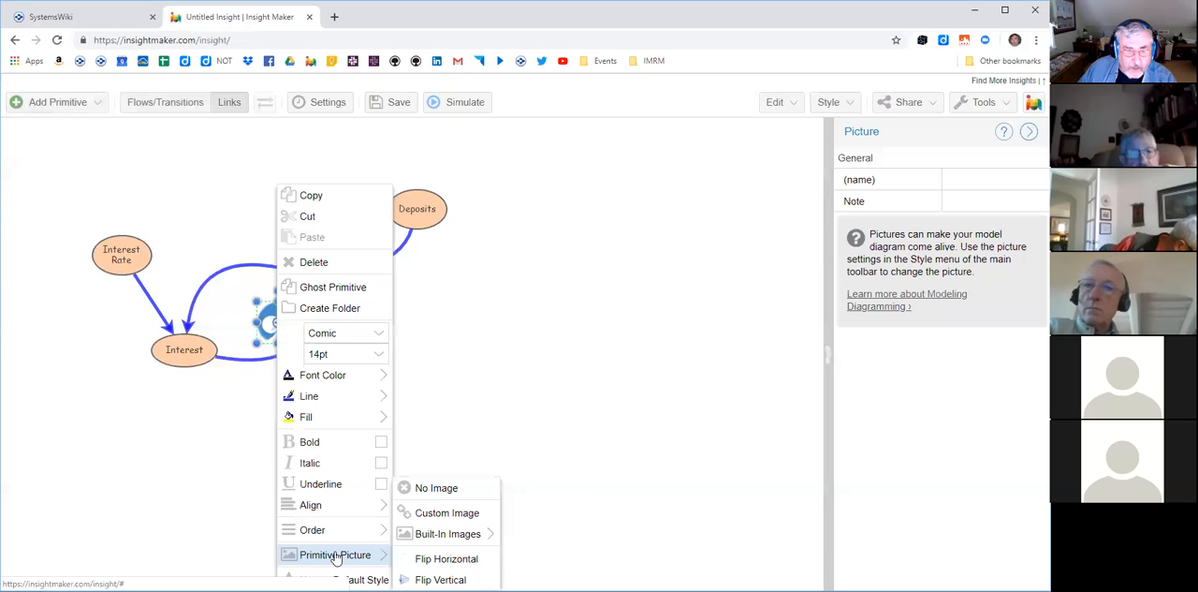
pyautogui.moveTo(431, 543)
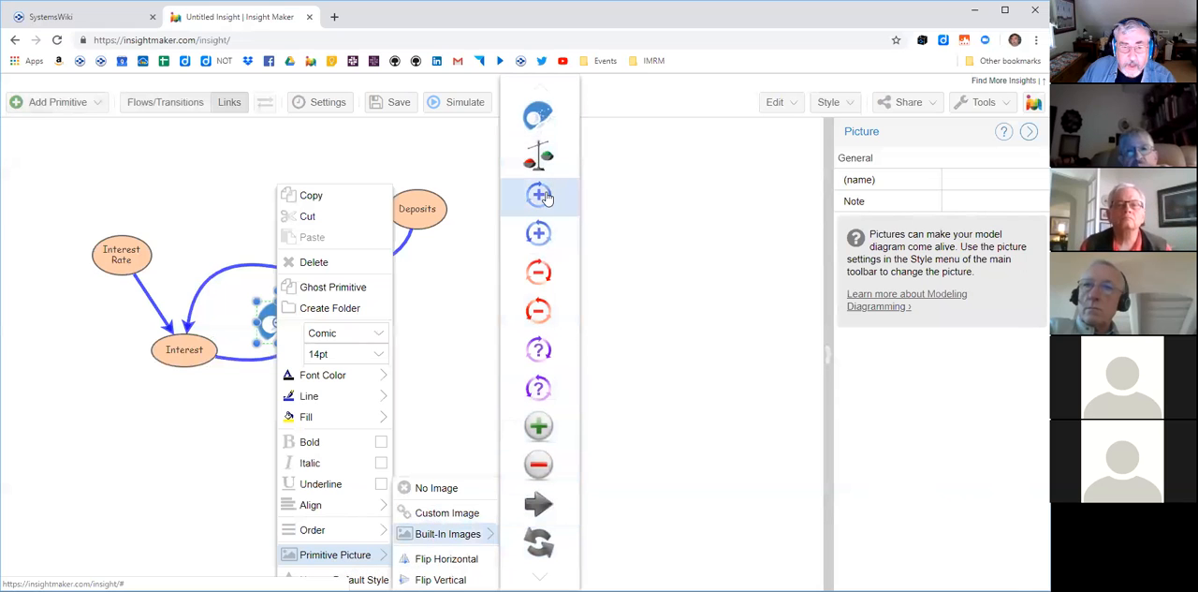
pyautogui.click(547, 199)
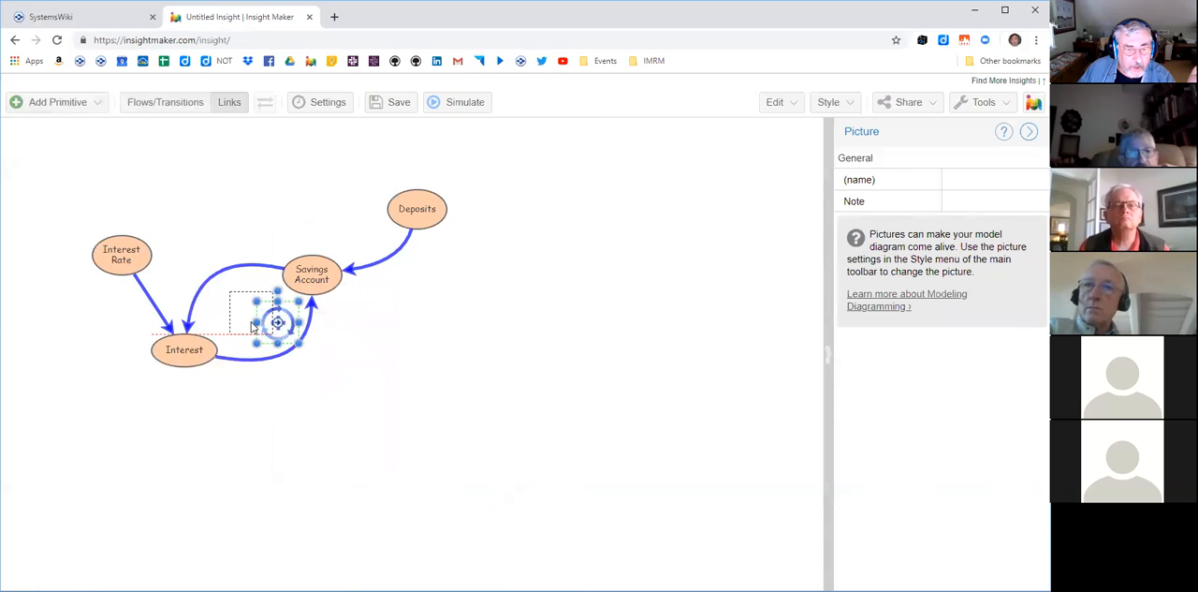
pyautogui.click(513, 344)
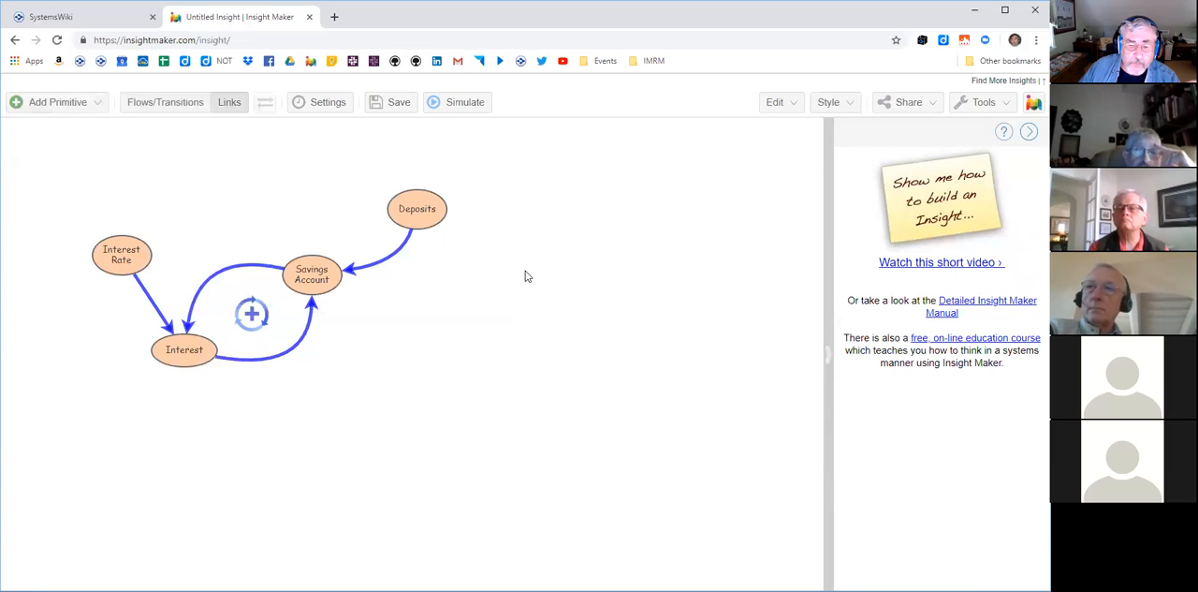
# - Open a new browser tab and search Google Images for "interest rate"
pyautogui.click(334, 17)
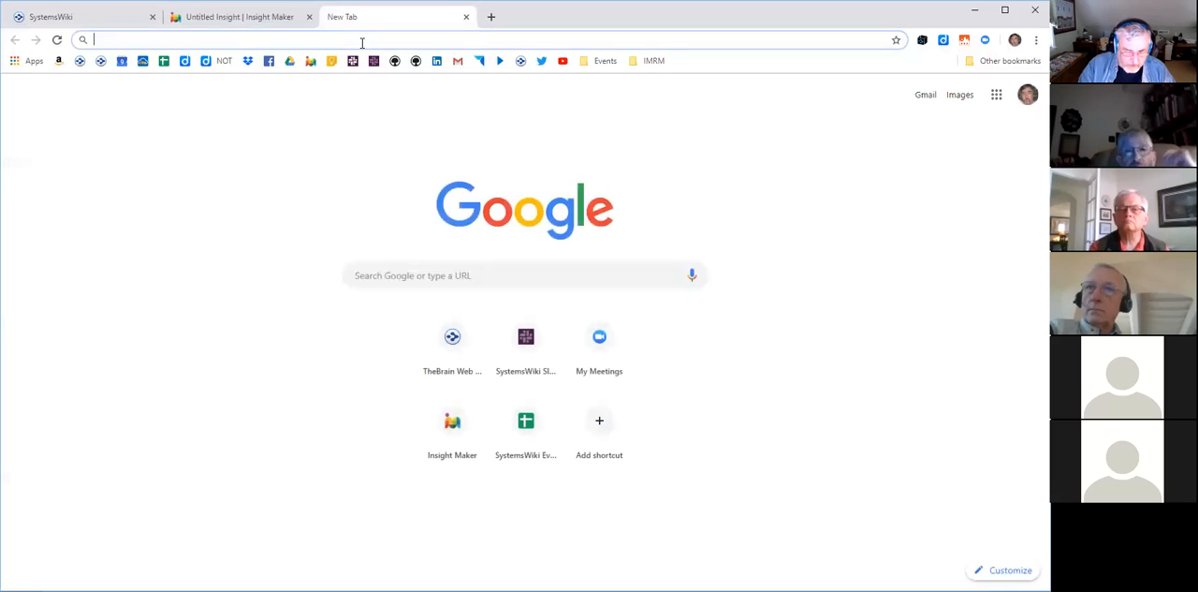
pyautogui.write('intest')
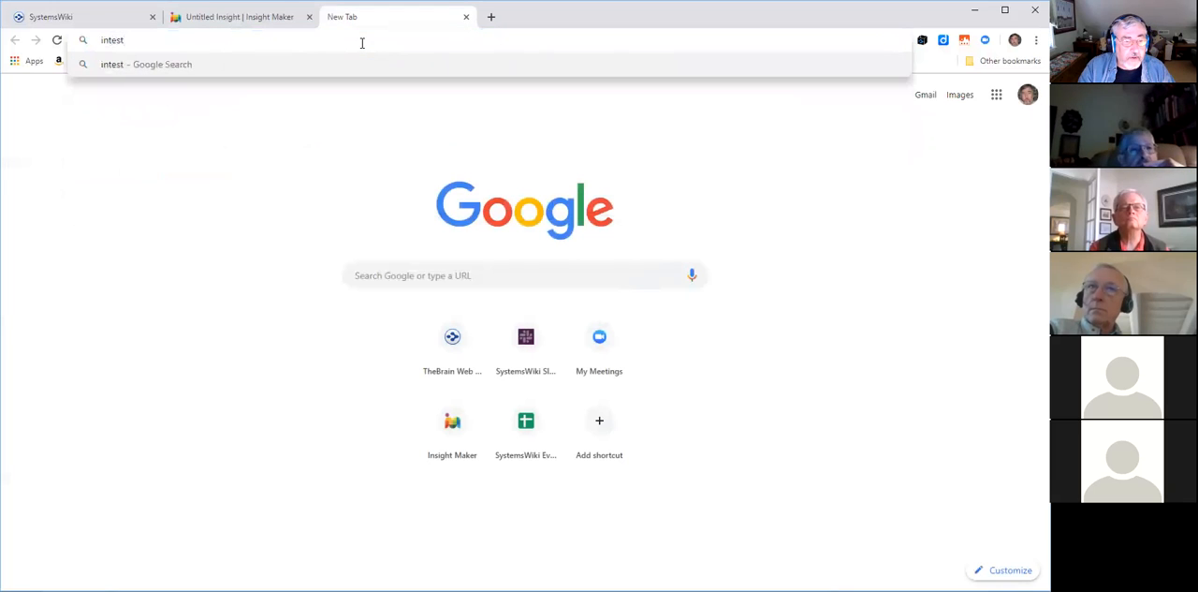
pyautogui.press('BackSpace')
pyautogui.press('BackSpace')
pyautogui.press('BackSpace')
pyautogui.write('erest rate')
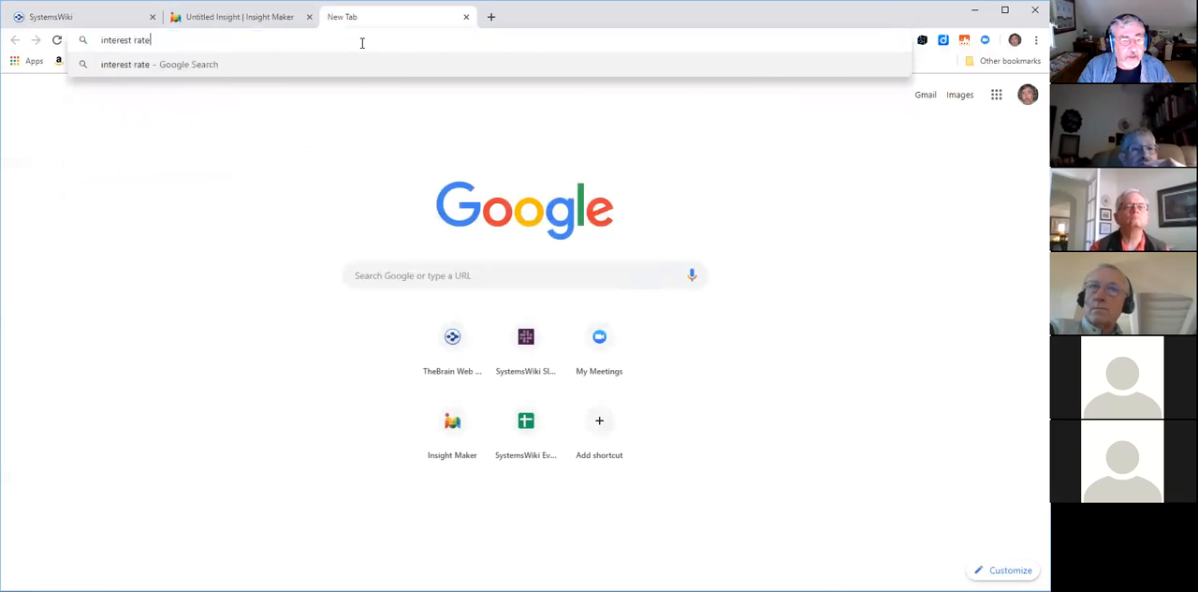
pyautogui.press('Return')
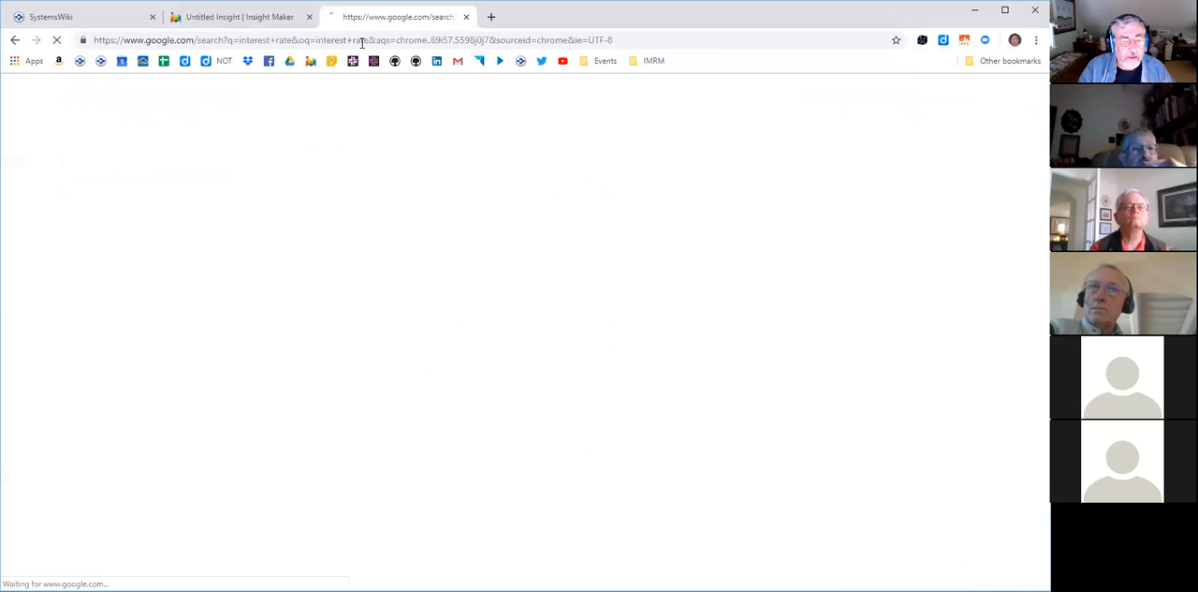
pyautogui.click(201, 140)
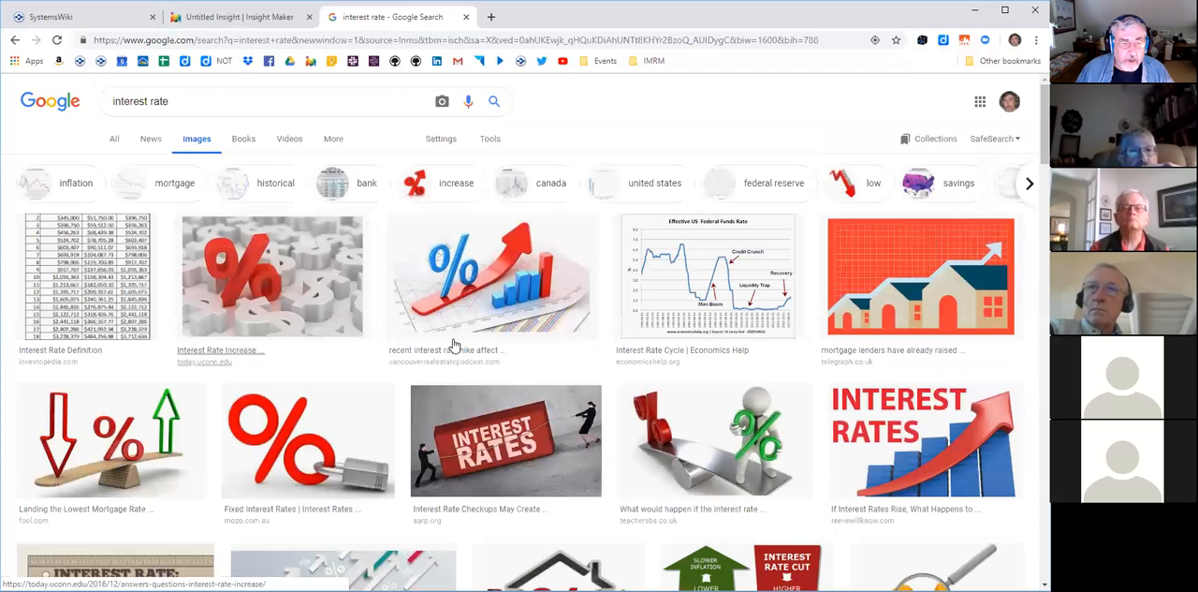
# - Copy the image address of the red percent sign picture from today.uconn.edu and switch back to the Insight Maker model
pyautogui.click(275, 263)
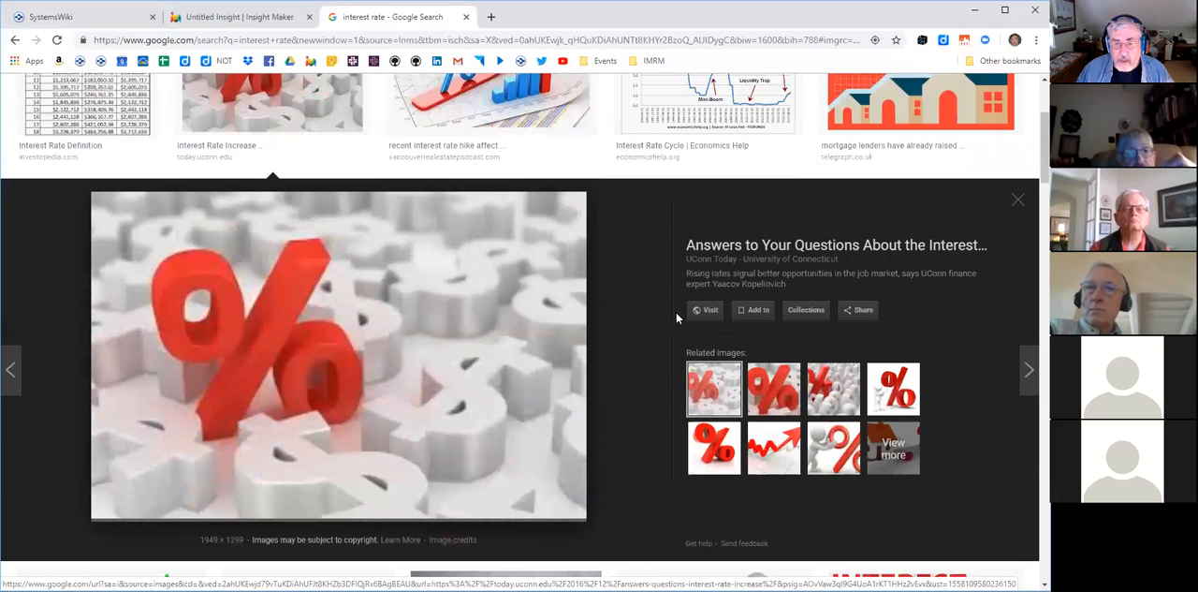
pyautogui.rightClick(427, 316)
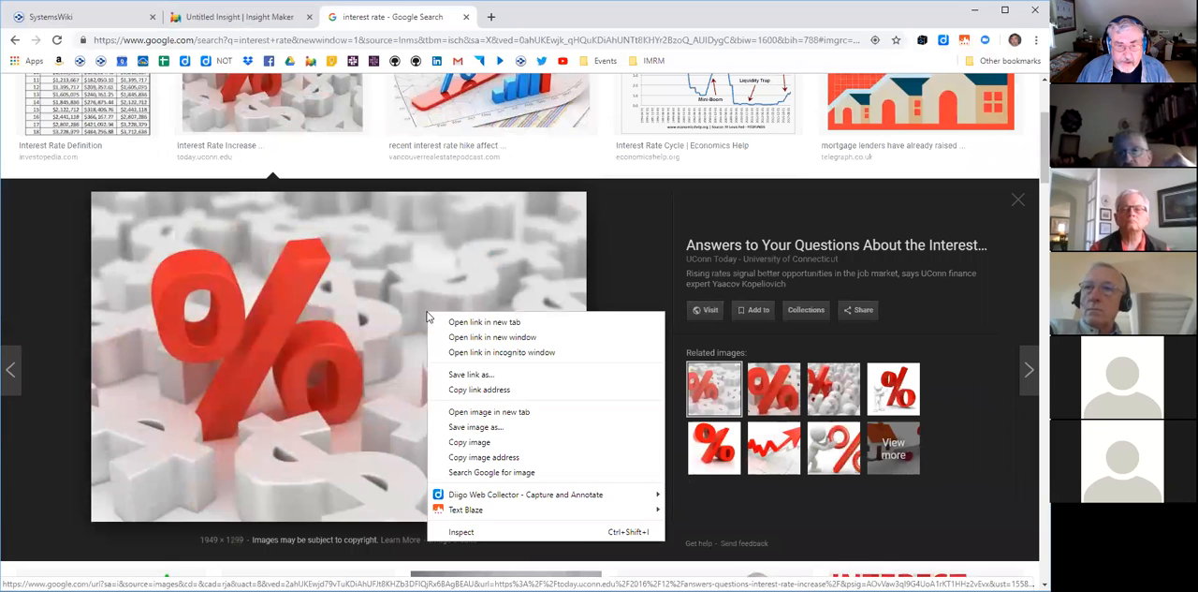
pyautogui.click(485, 458)
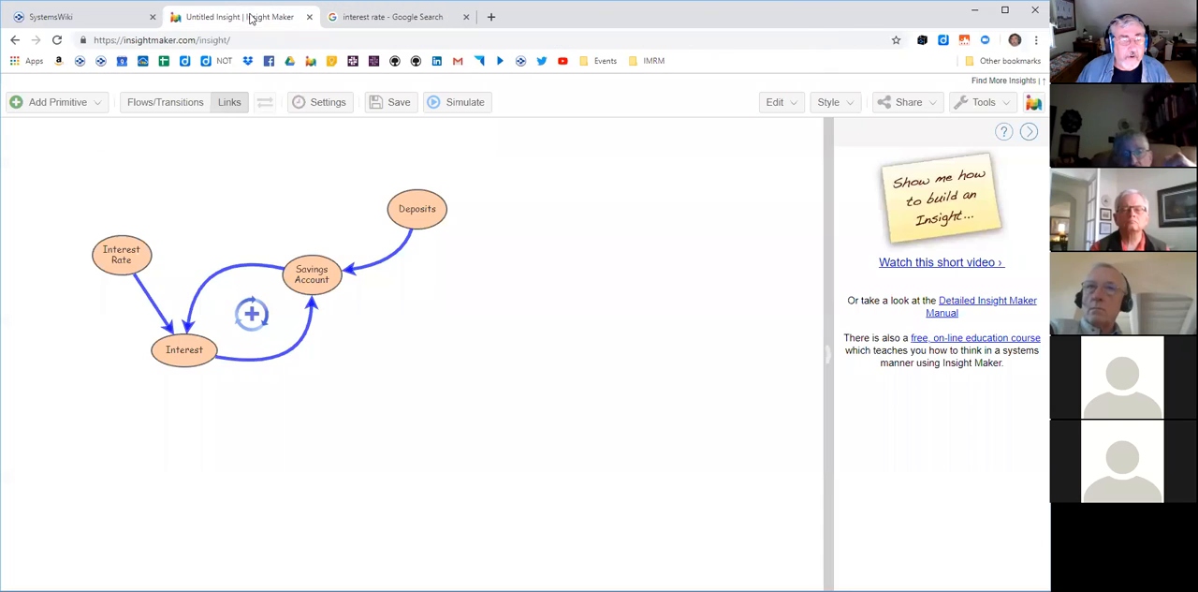
pyautogui.click(252, 17)
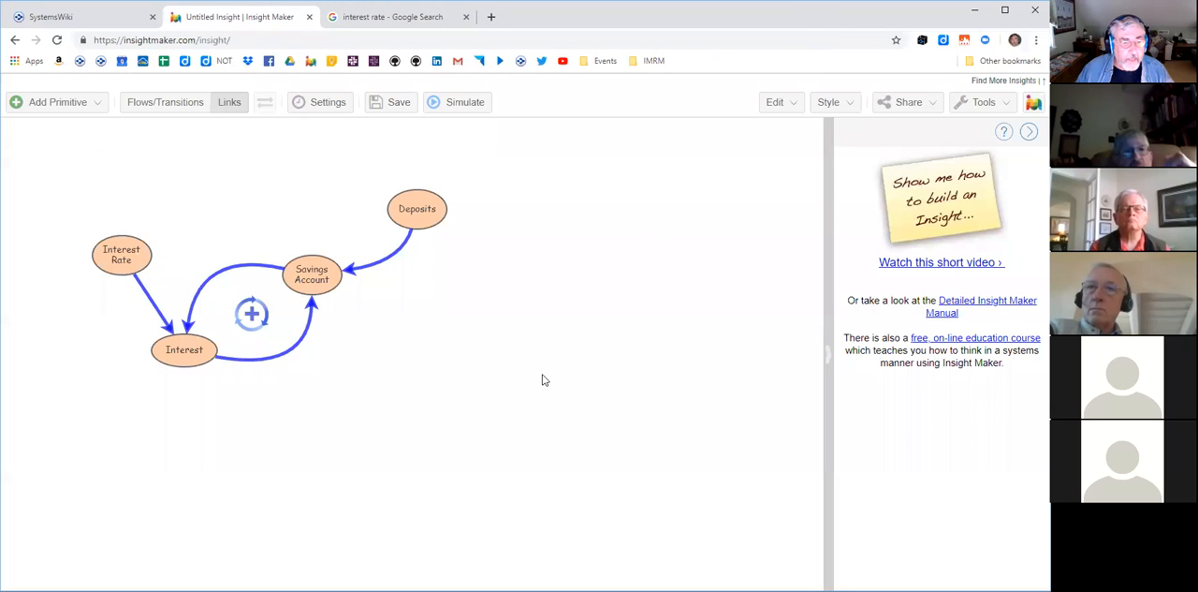
# - Give the Interest Rate variable a custom picture using the copied image URL of the red percent sign
pyautogui.click(116, 262)
pyautogui.rightClick(117, 259)
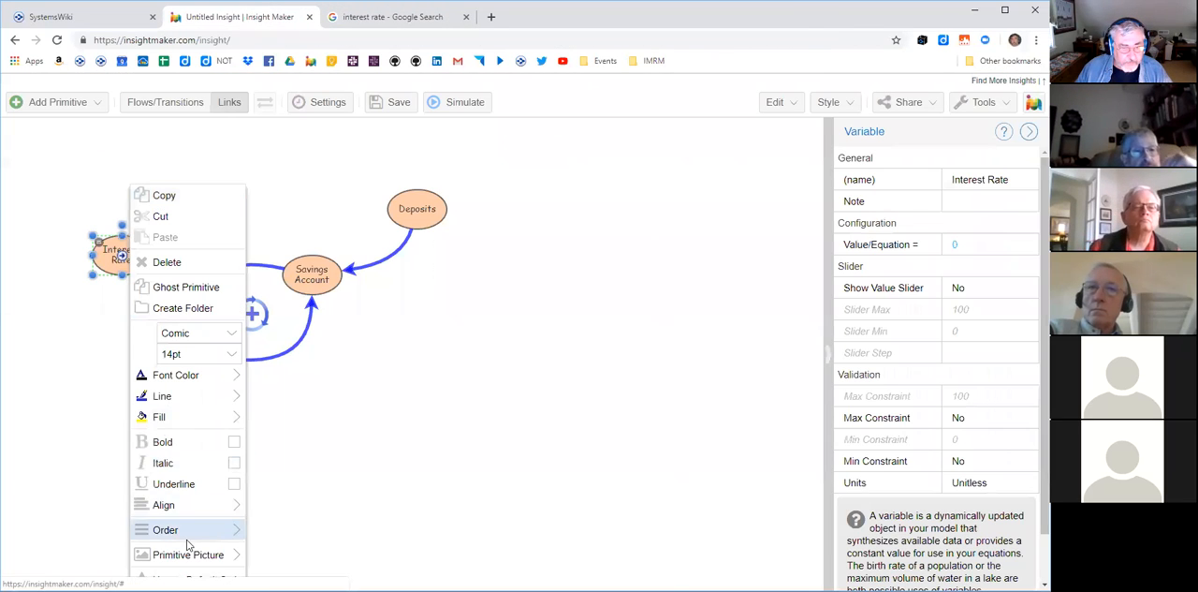
pyautogui.moveTo(187, 554)
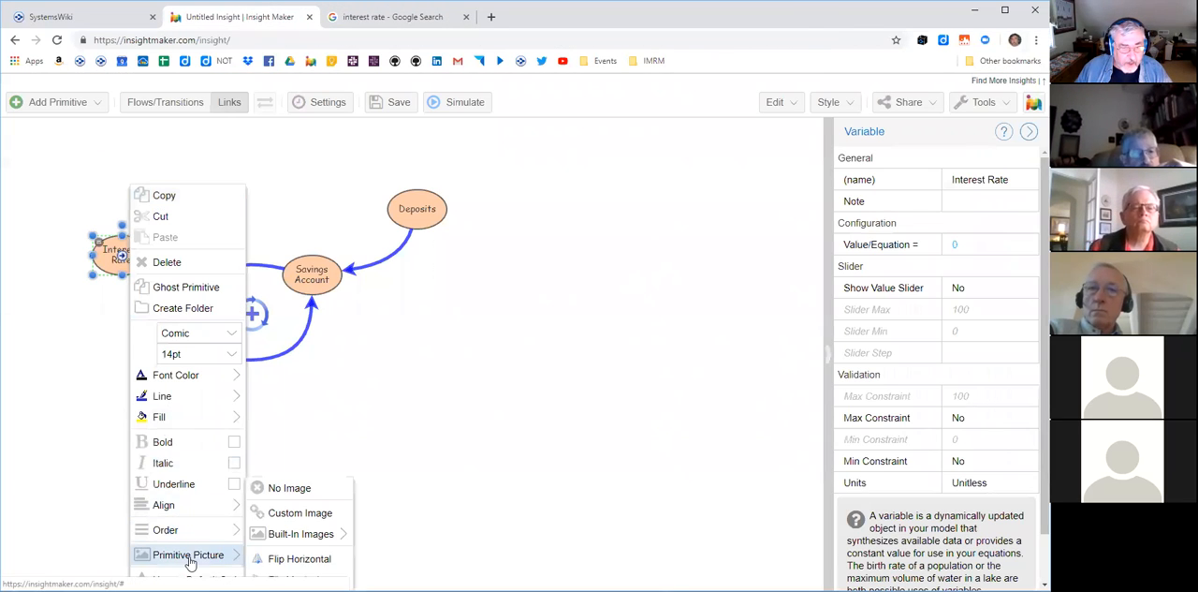
pyautogui.click(300, 513)
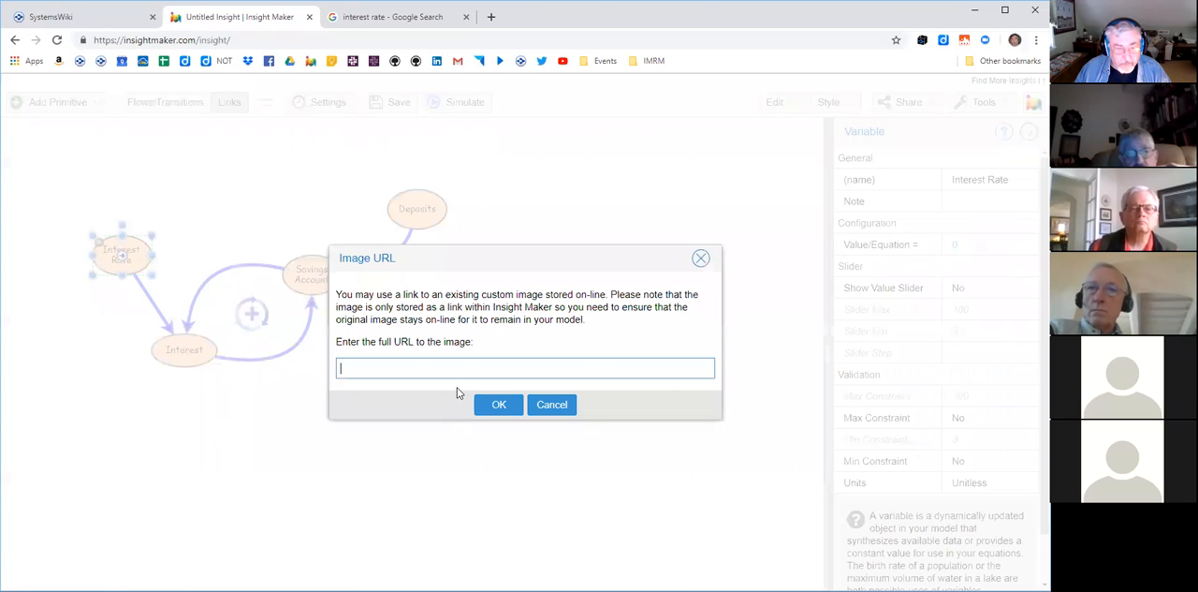
pyautogui.hotkey('ctrl', 'v')
pyautogui.click(498, 405)
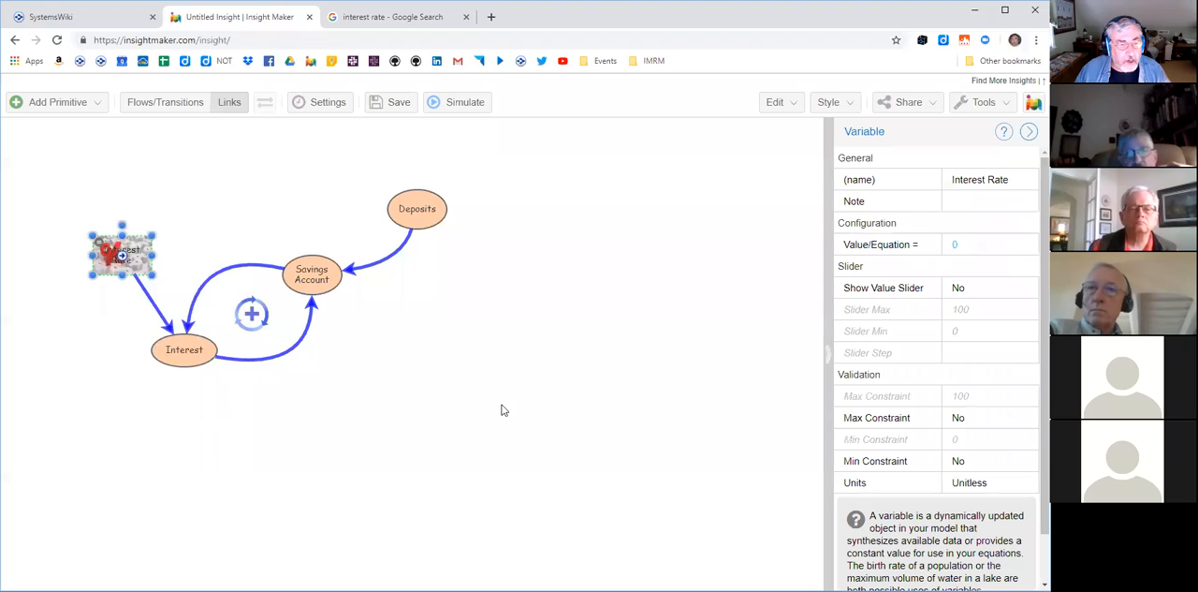
# - Position the Interest Rate label at the bottom of its picture and enlarge the picture
pyautogui.click(844, 106)
pyautogui.moveTo(861, 321)
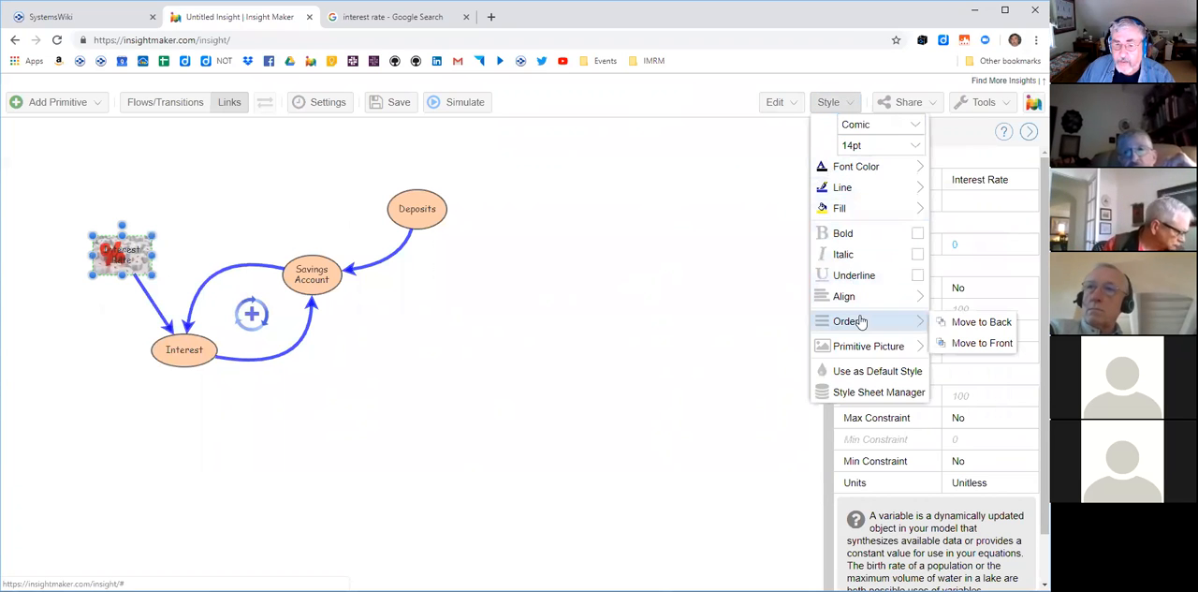
pyautogui.moveTo(903, 300)
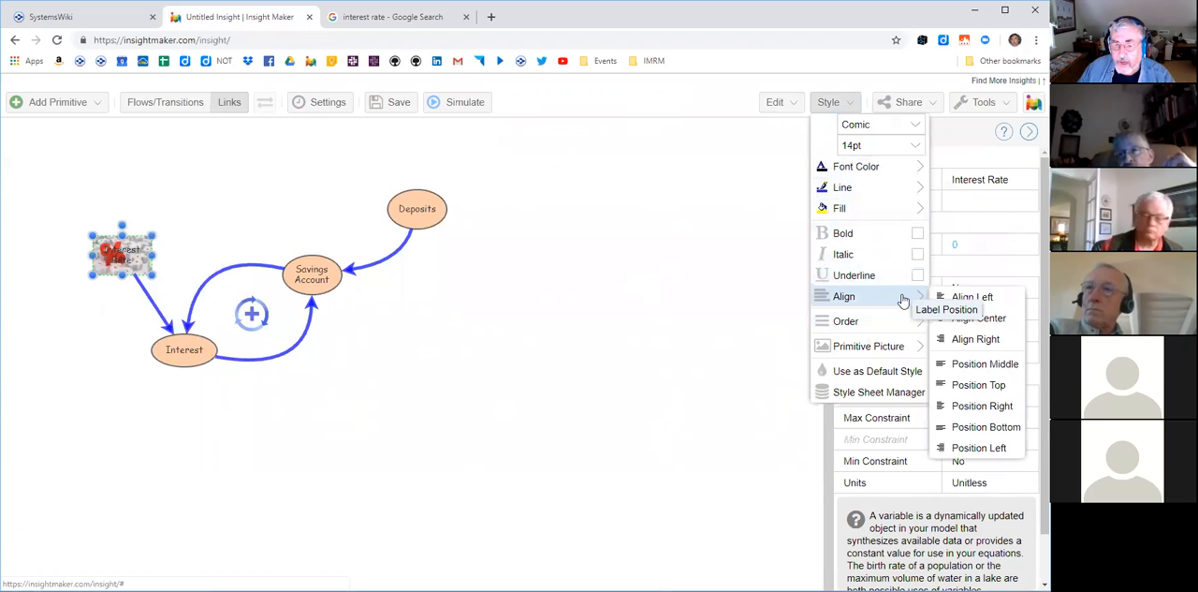
pyautogui.click(990, 427)
pyautogui.click(185, 242)
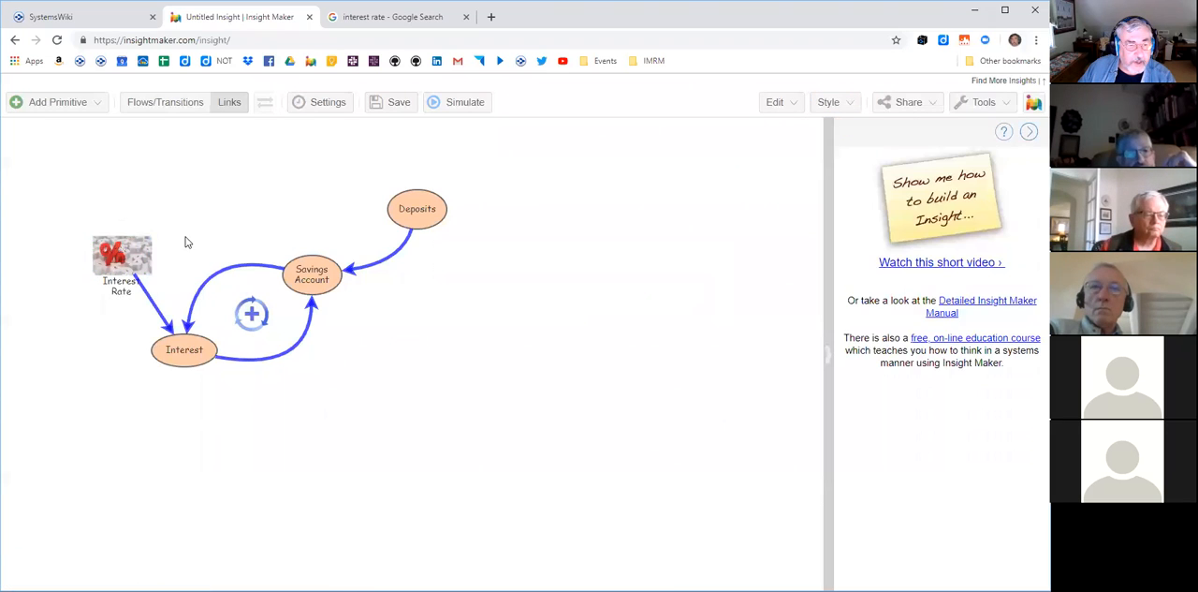
pyautogui.moveTo(136, 253); pyautogui.dragTo(58, 273)
pyautogui.click(291, 182)
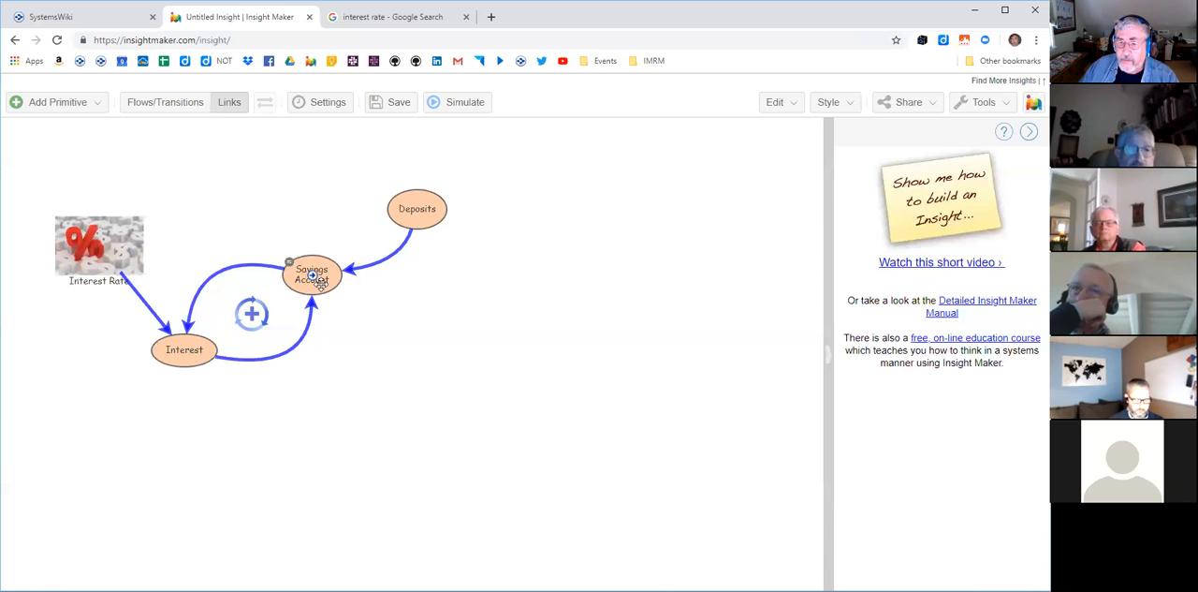
# - Name the link from Interest to Savings Account "adds to"
pyautogui.click(302, 337)
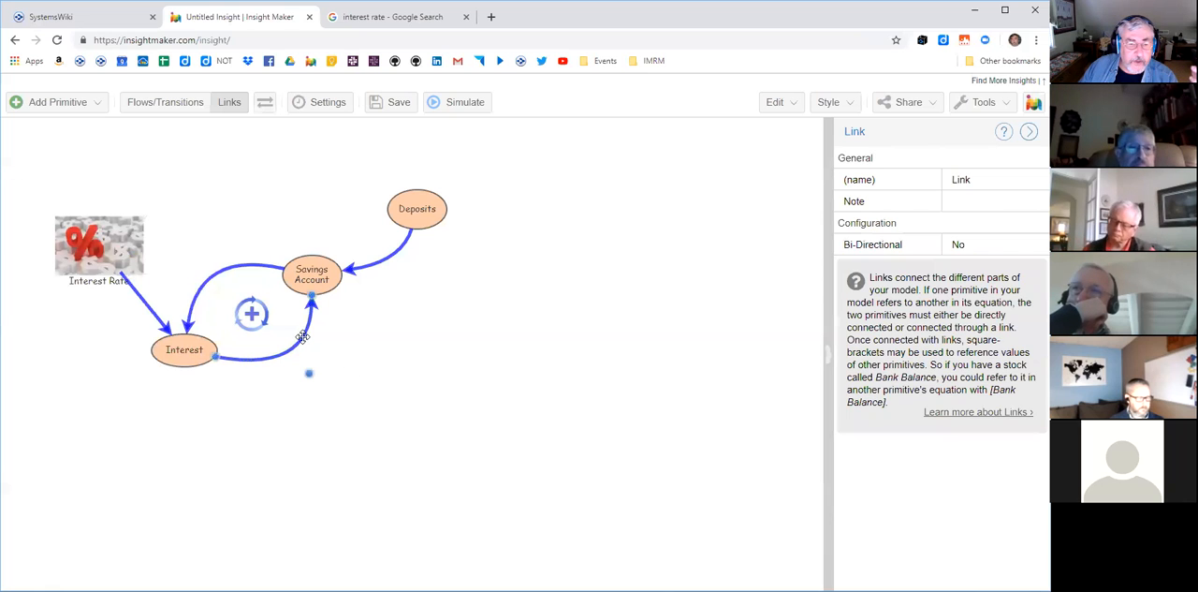
pyautogui.doubleClick(302, 337)
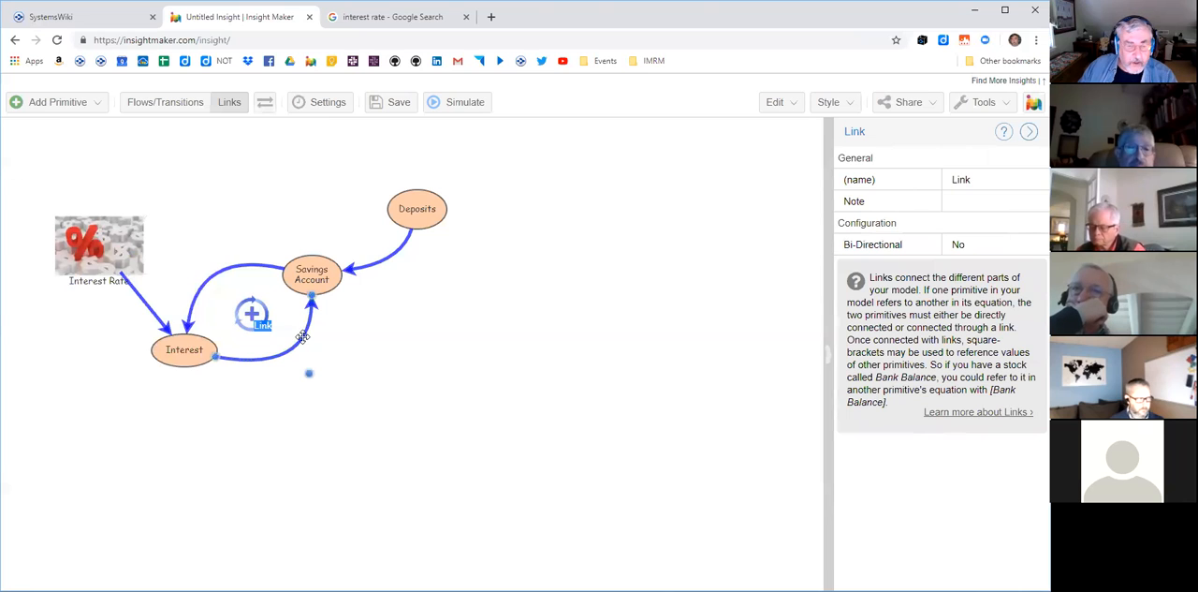
pyautogui.press('BackSpace')
pyautogui.write('adds to')
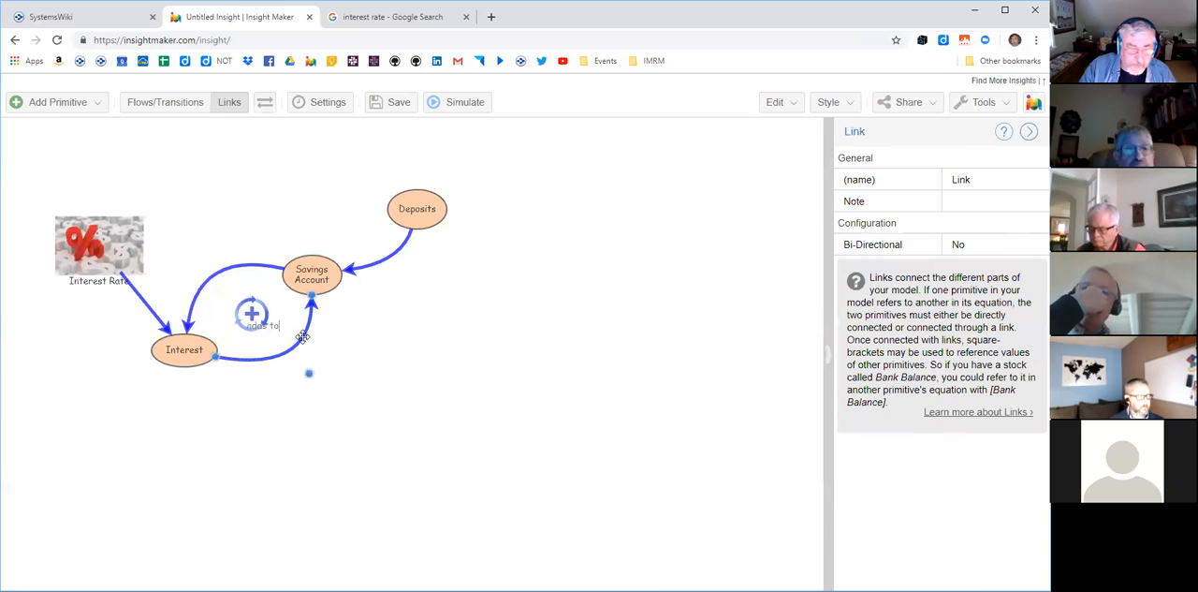
pyautogui.press('Return')
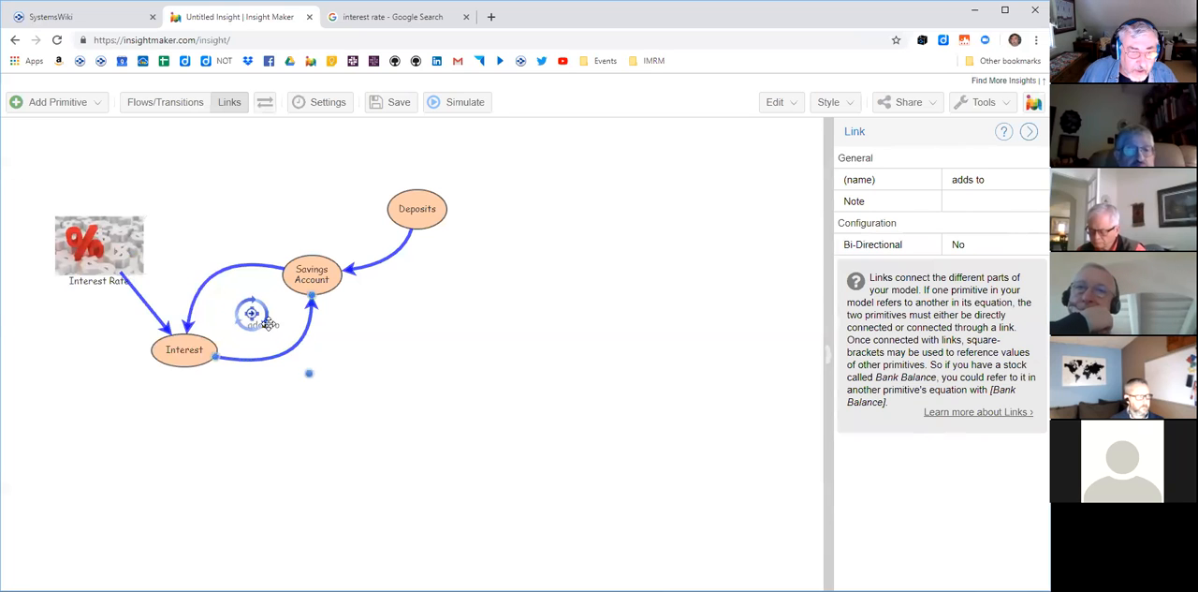
# - Move the circular-arrow picture out of the way and place the "adds to" label on its link
pyautogui.click(267, 322)
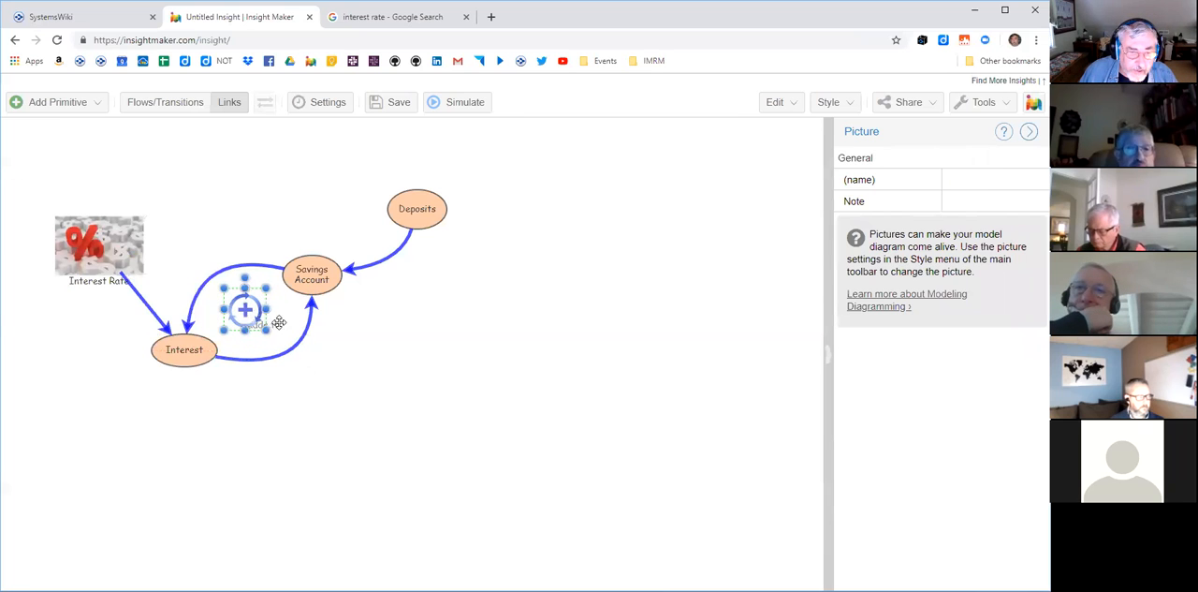
pyautogui.moveTo(248, 310); pyautogui.dragTo(227, 285)
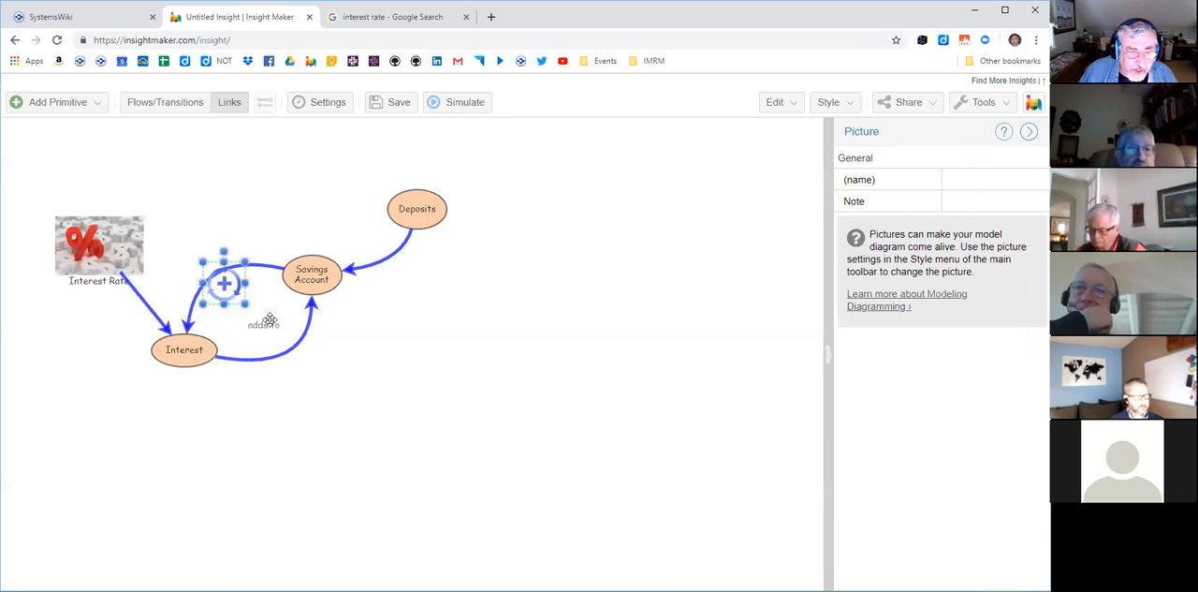
pyautogui.click(268, 321)
pyautogui.moveTo(264, 328); pyautogui.dragTo(315, 368)
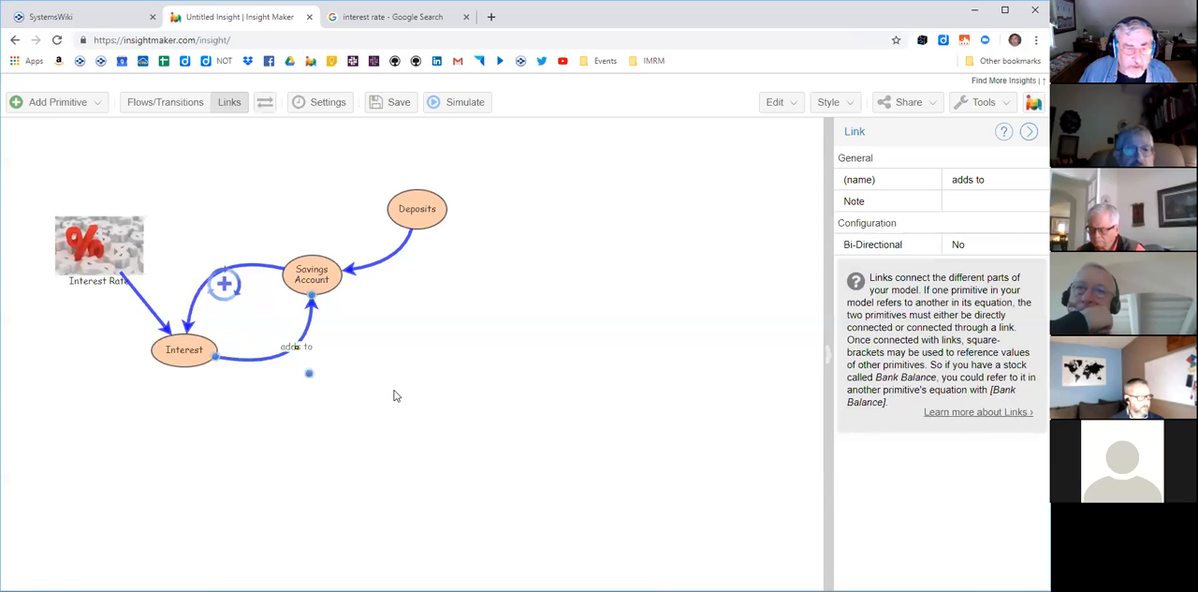
# - Make the "adds to" label bold and move the circular-arrow picture back to the middle of the loop
pyautogui.click(848, 105)
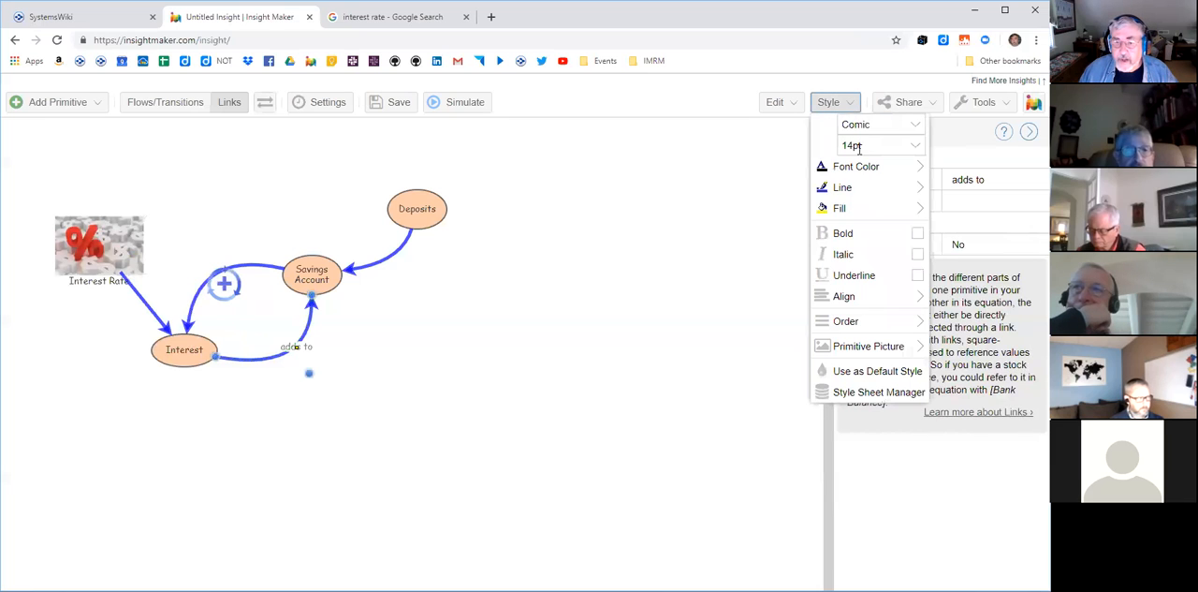
pyautogui.click(839, 234)
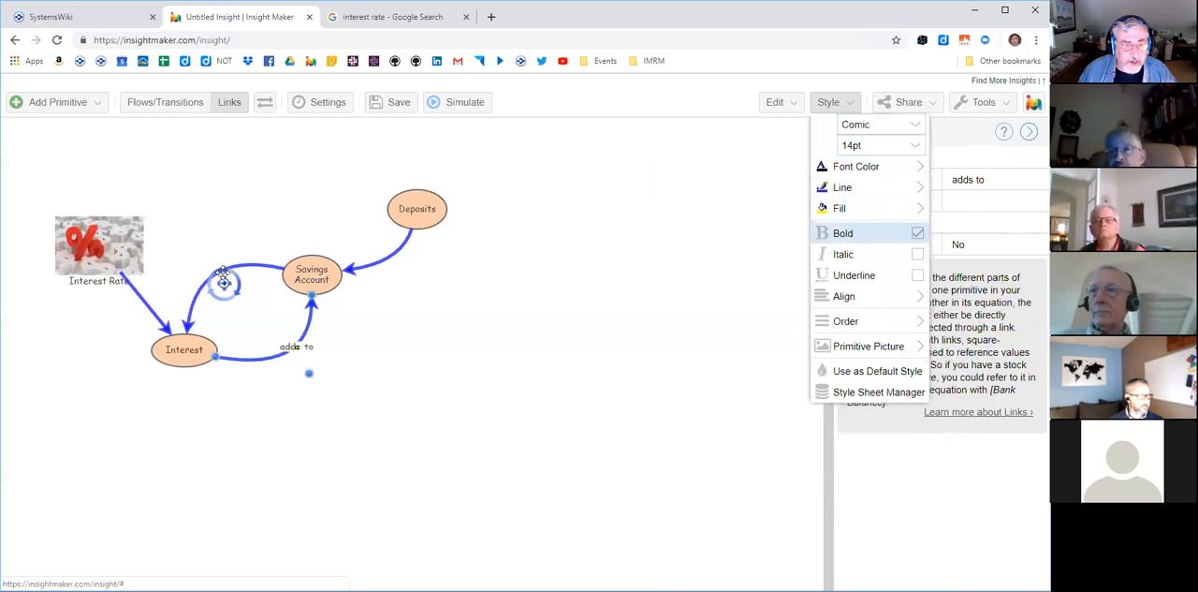
pyautogui.moveTo(224, 285); pyautogui.dragTo(262, 311)
pyautogui.click(419, 408)
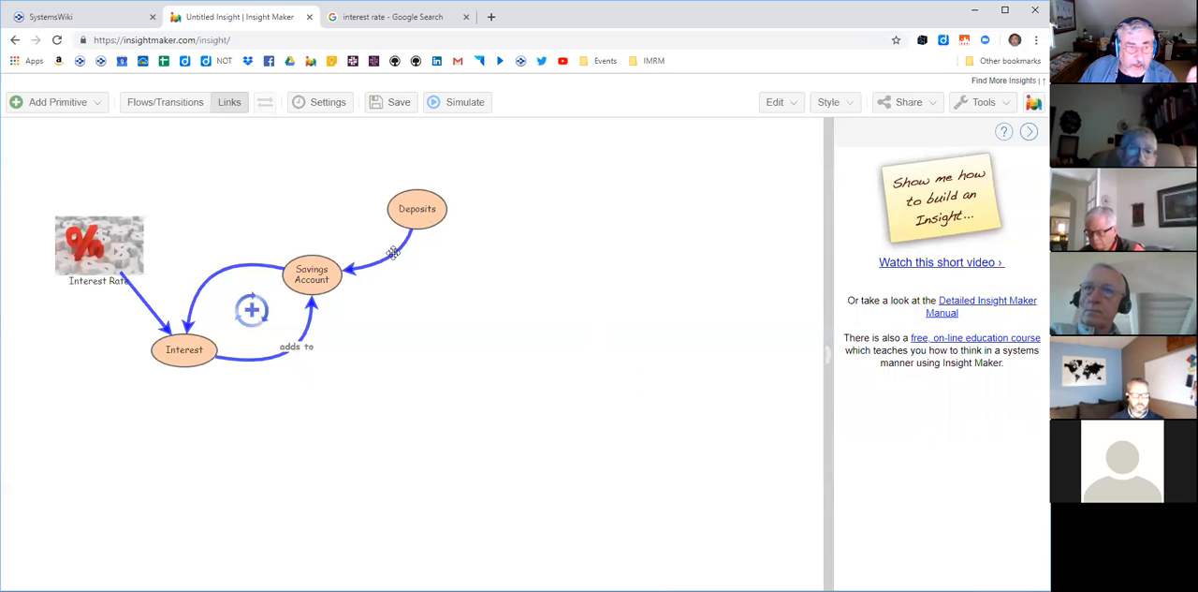
# - Add the note "this is a description" to the Deposits variable
pyautogui.click(438, 212)
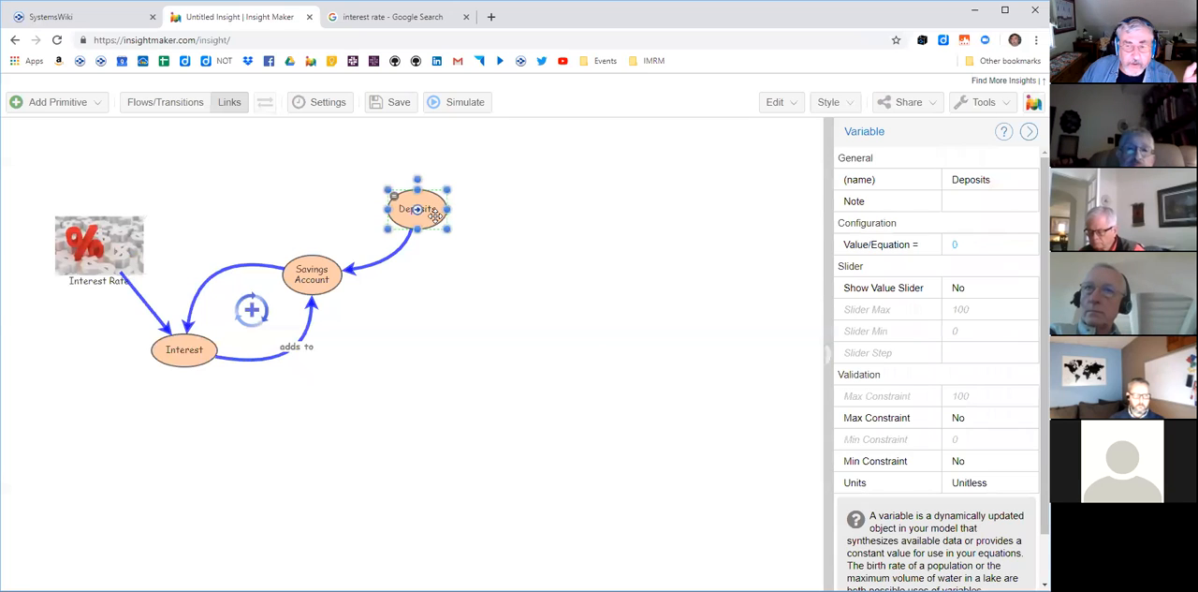
pyautogui.click(974, 199)
pyautogui.write('this is')
pyautogui.write(' a description')
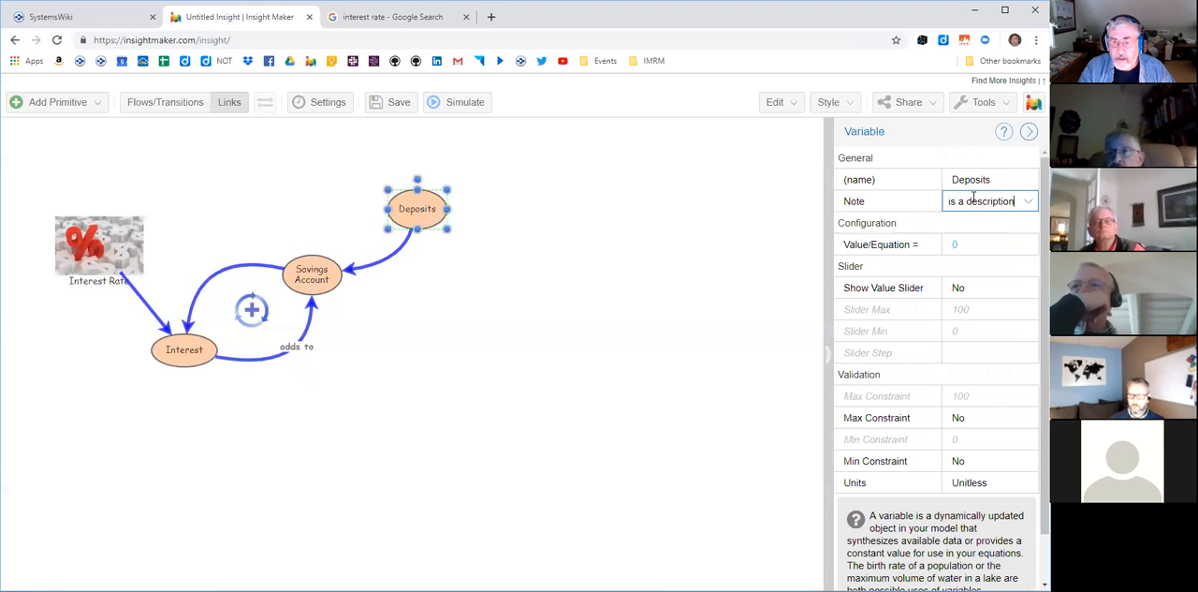
pyautogui.press('Return')
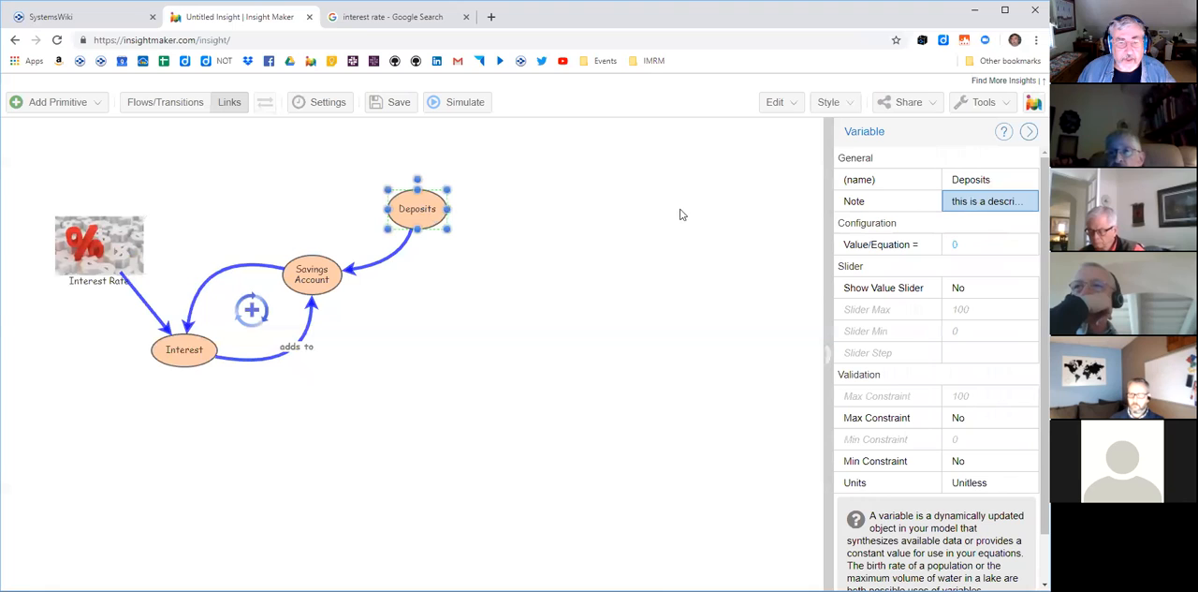
# - View the Deposits note in its pop-up and in the Note Editor, and close both without editing
pyautogui.moveTo(437, 202)
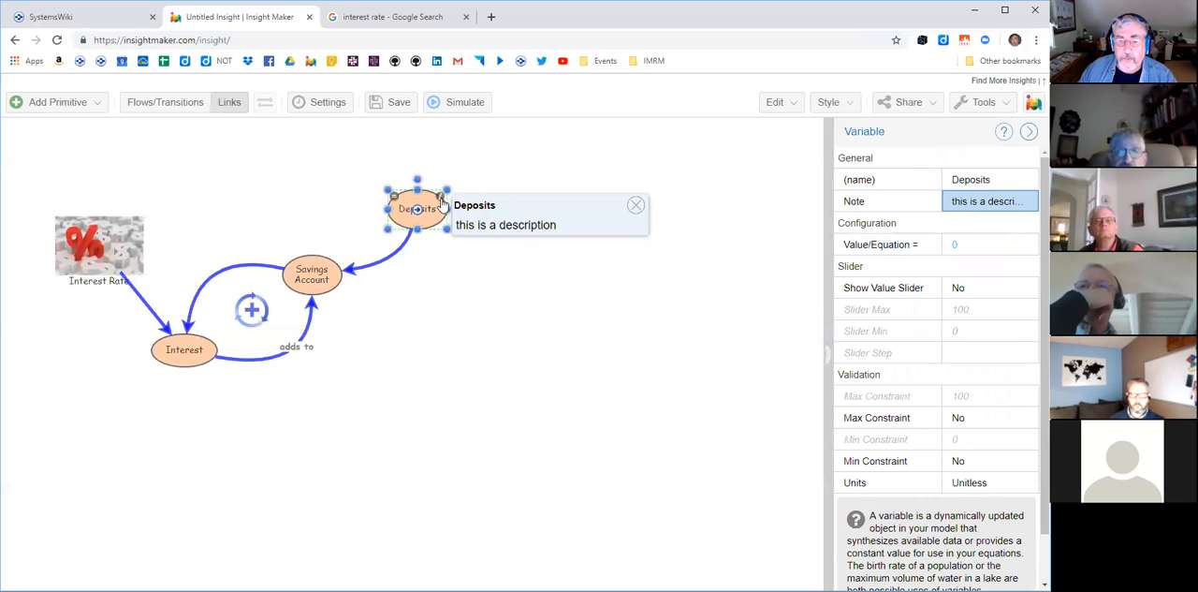
pyautogui.click(450, 249)
pyautogui.click(420, 219)
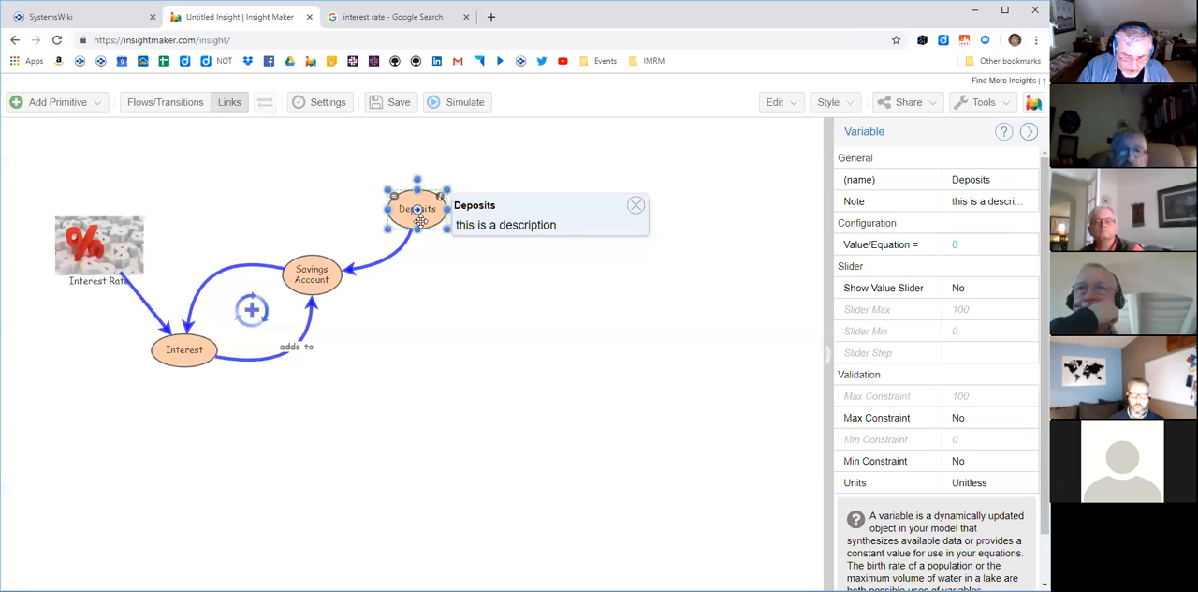
pyautogui.doubleClick(421, 219)
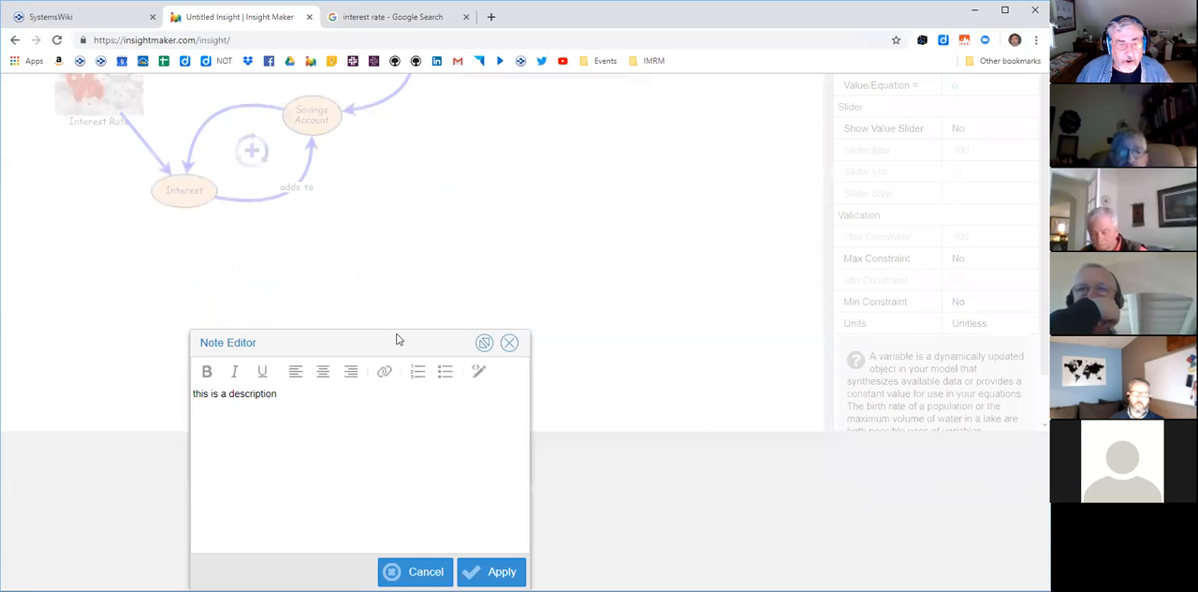
pyautogui.moveTo(409, 343); pyautogui.dragTo(707, 257)
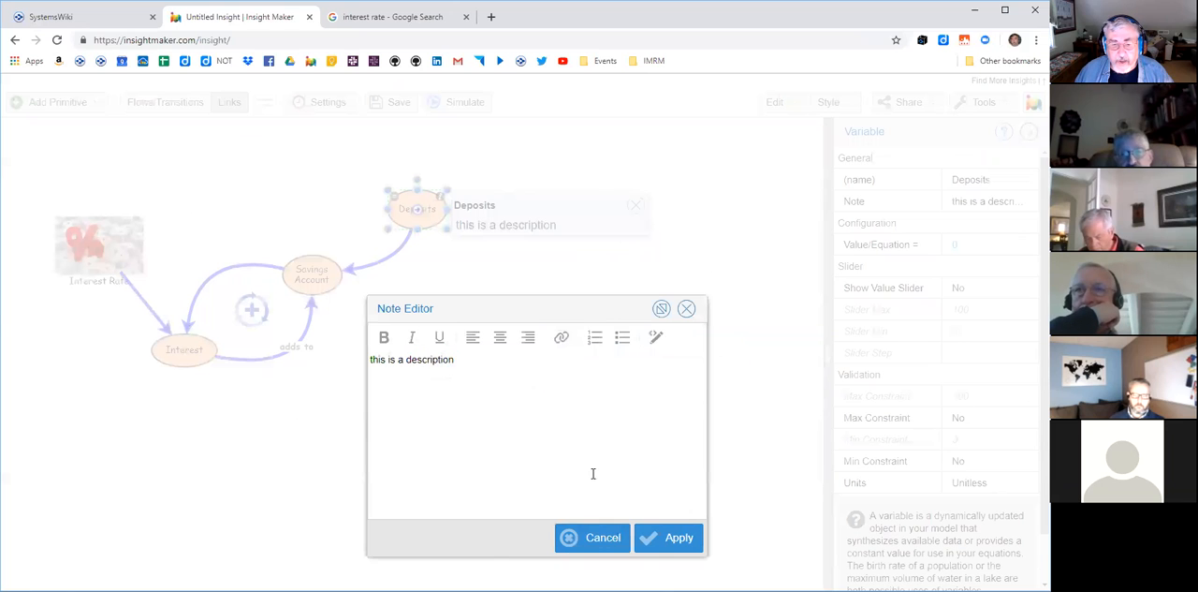
pyautogui.click(606, 543)
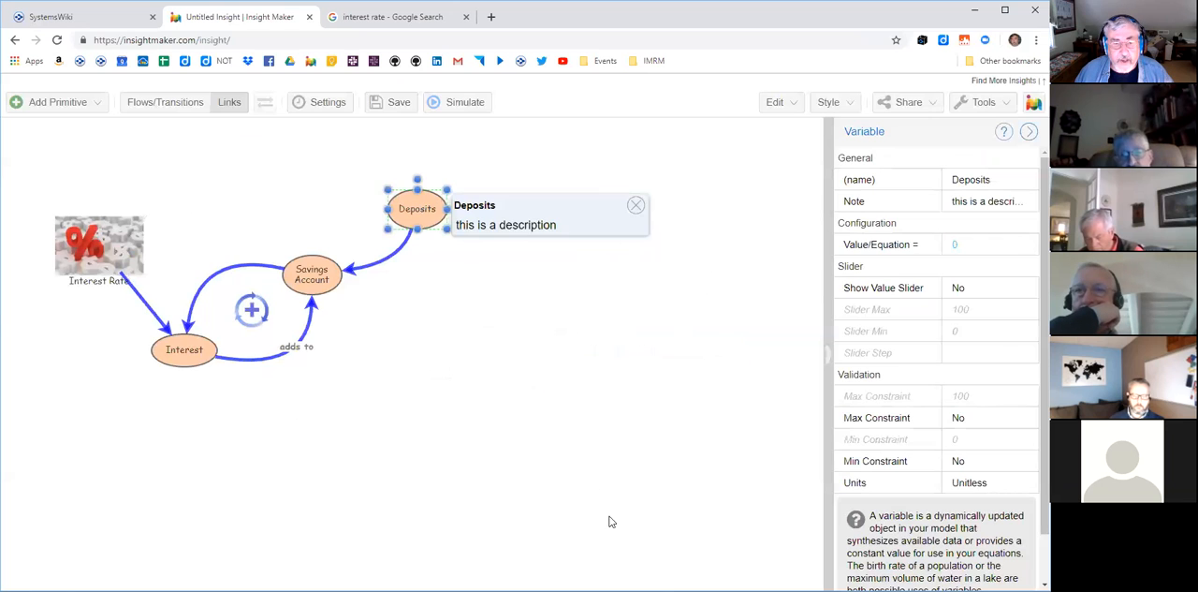
pyautogui.click(636, 206)
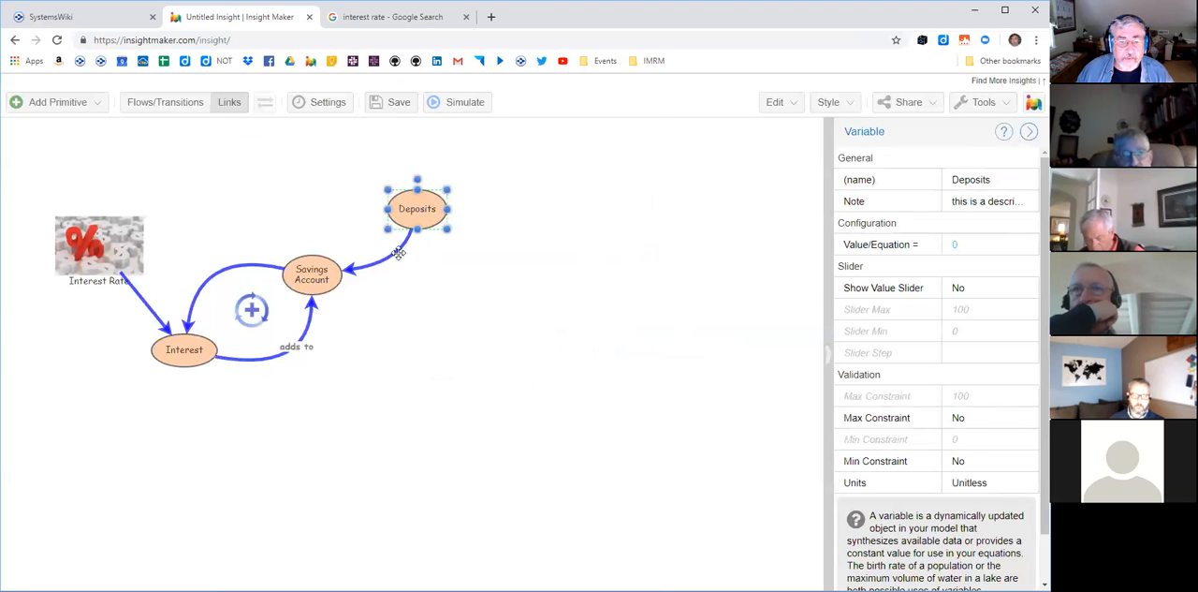
# - Add the note "this is what you add the savings account" to the link from Deposits to Savings Account using the Note Editor
pyautogui.click(397, 252)
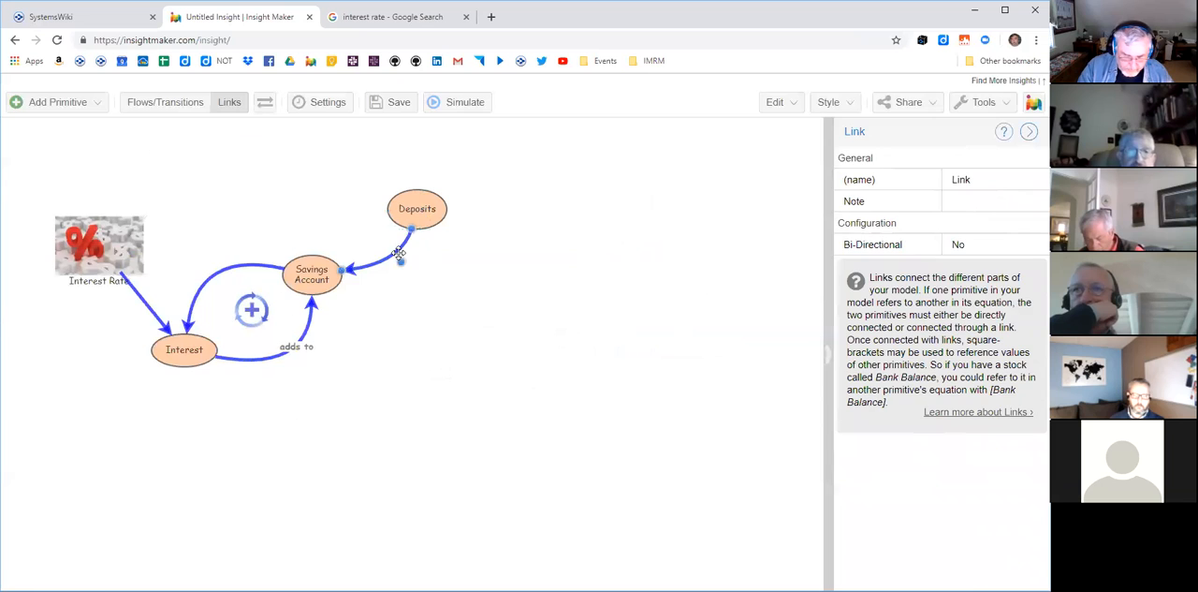
pyautogui.doubleClick(399, 255)
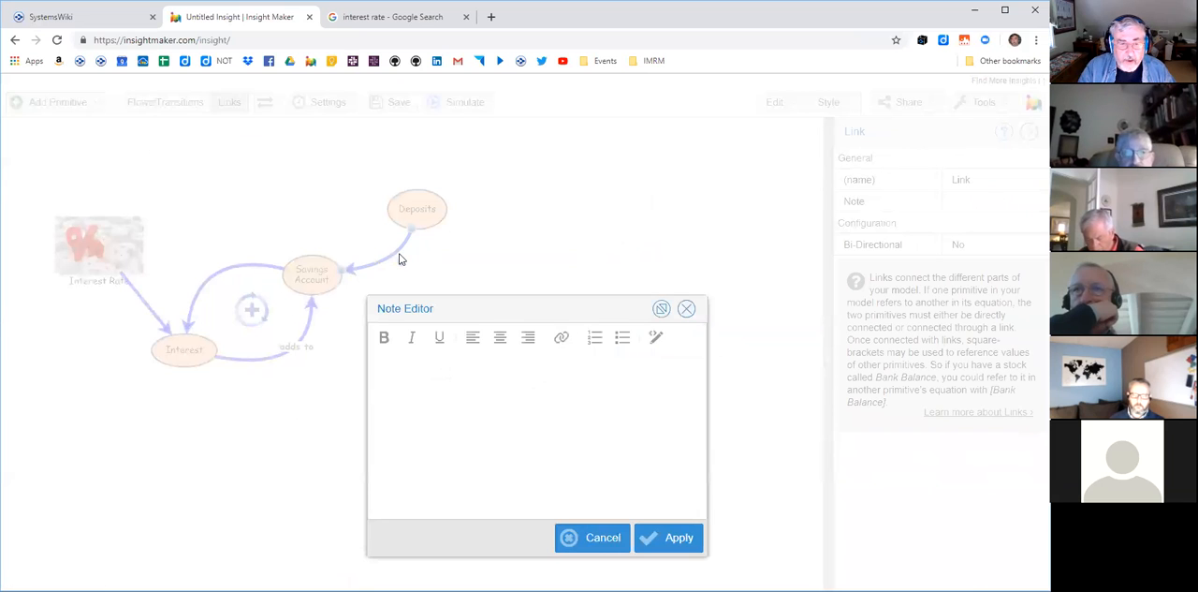
pyautogui.click(451, 397)
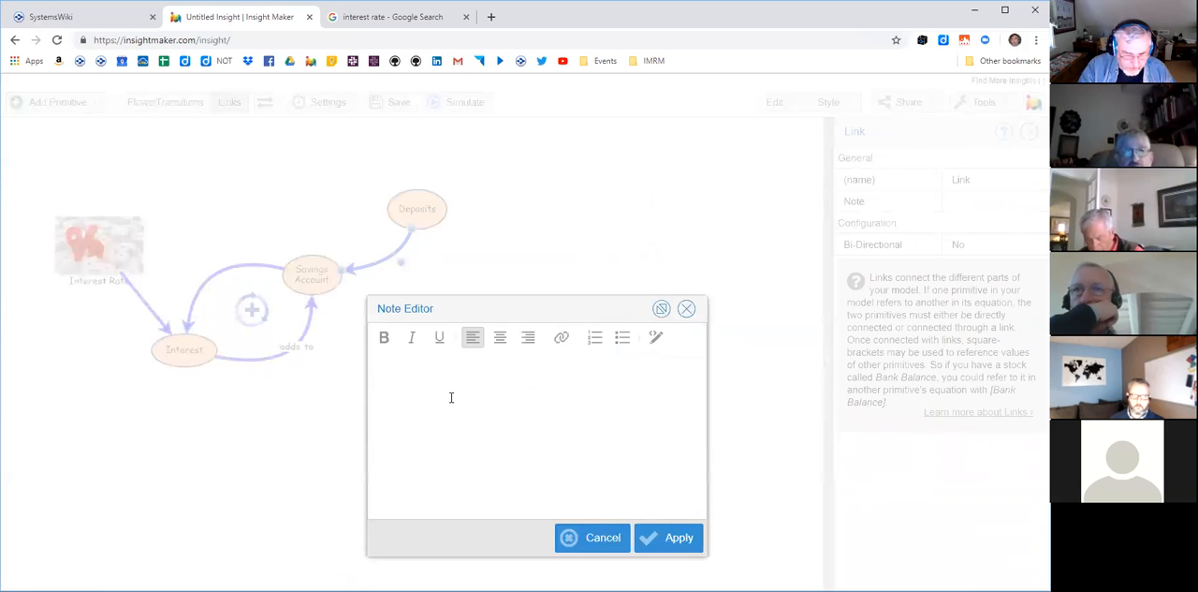
pyautogui.write('this is')
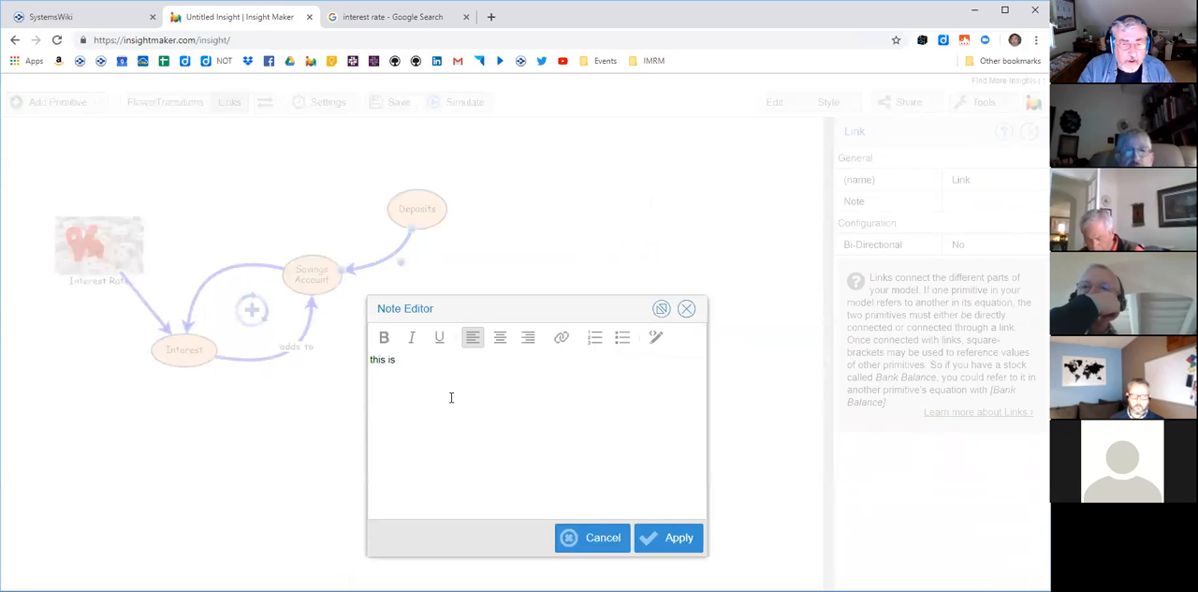
pyautogui.write(' what you wadd')
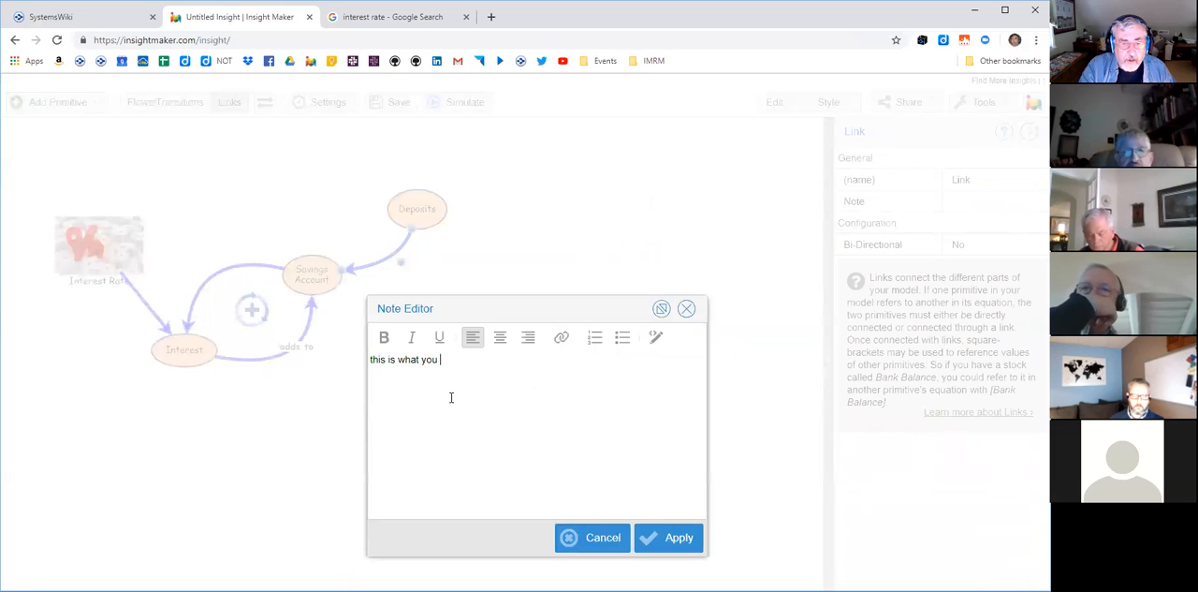
pyautogui.press('BackSpace')
pyautogui.press('BackSpace')
pyautogui.press('BackSpace')
pyautogui.press('BackSpace')
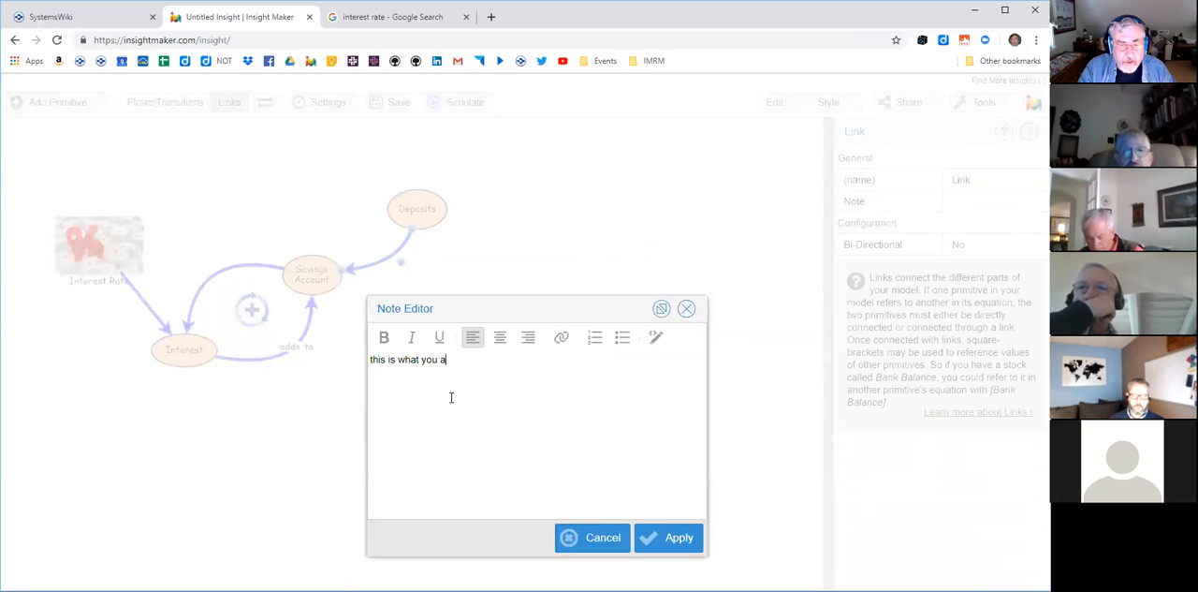
pyautogui.write('add the savings account')
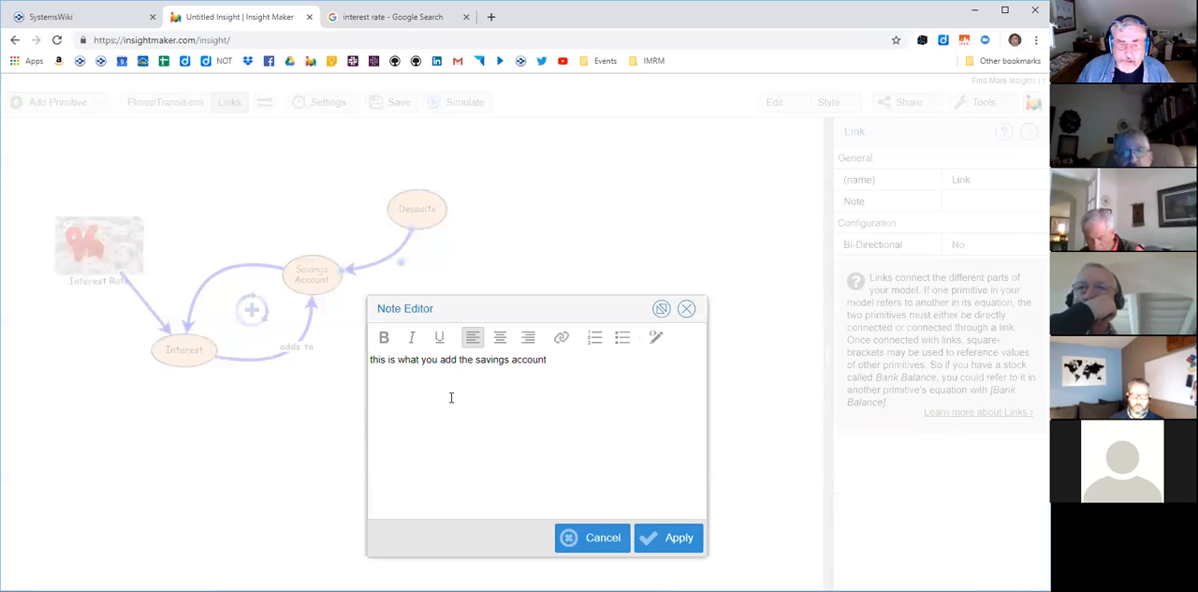
pyautogui.click(673, 540)
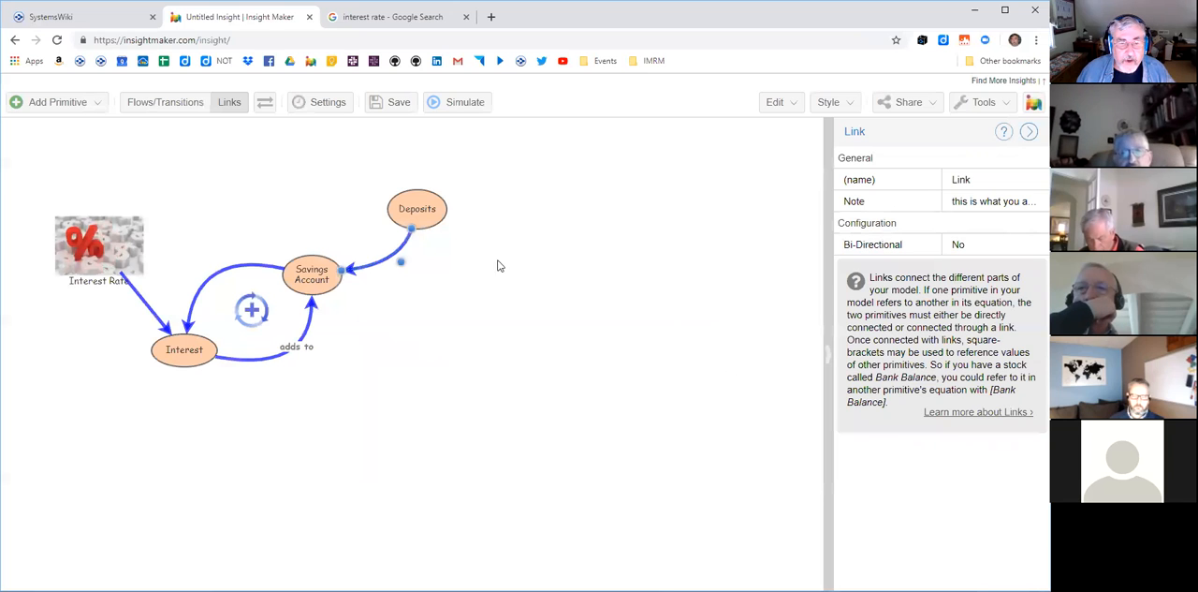
# - View the note on the link from Deposits to Savings Account in its pop-up and close it
pyautogui.moveTo(405, 239)
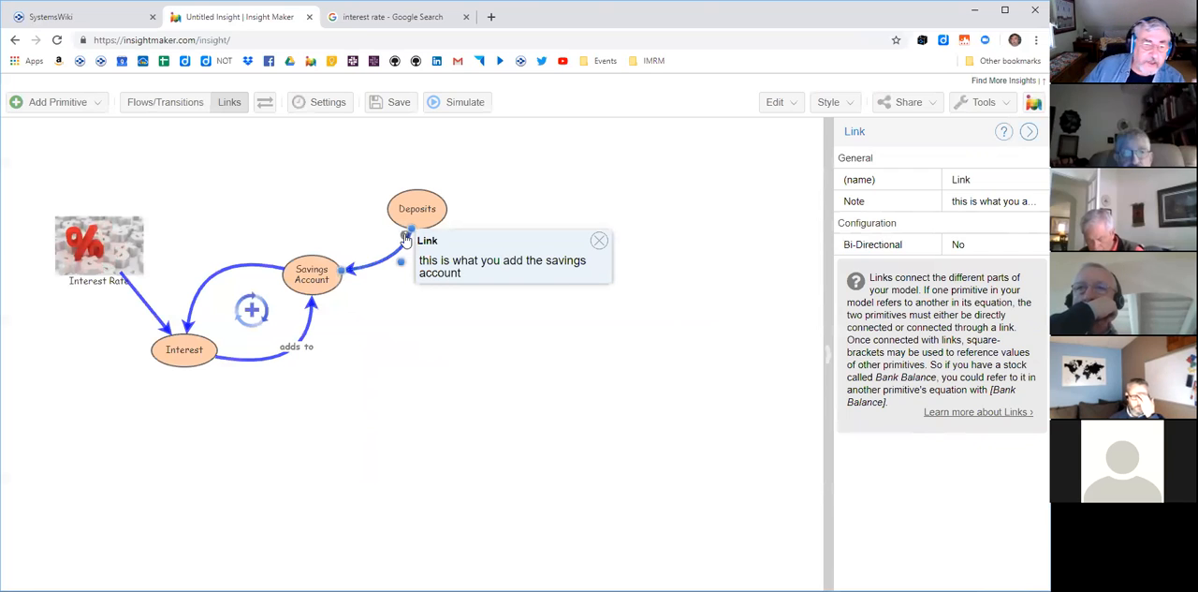
pyautogui.click(454, 402)
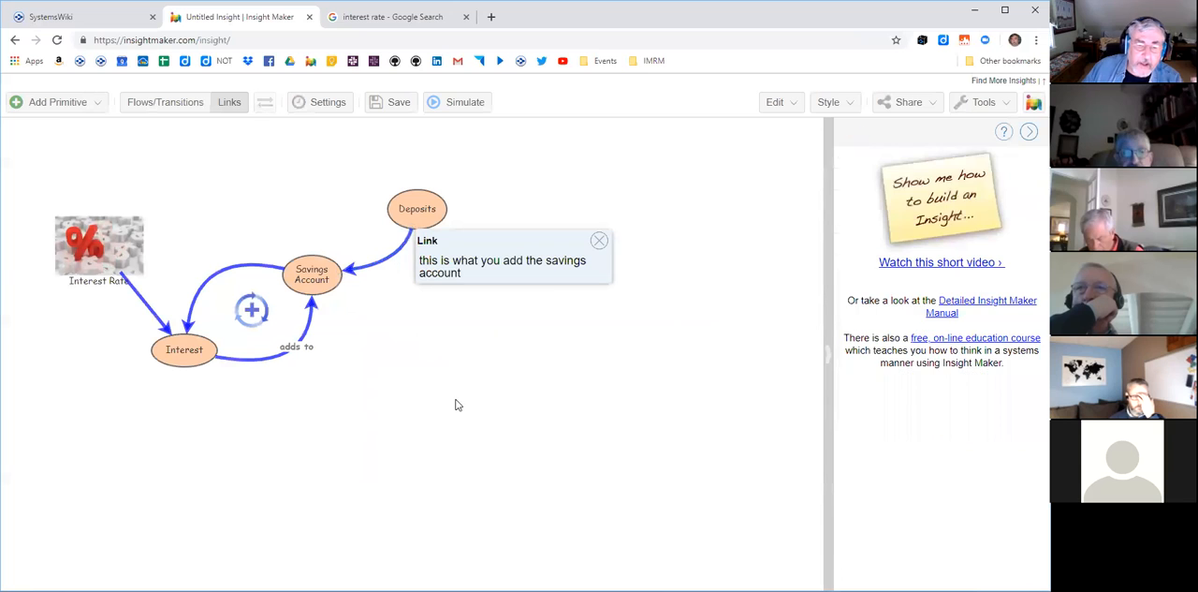
pyautogui.click(599, 243)
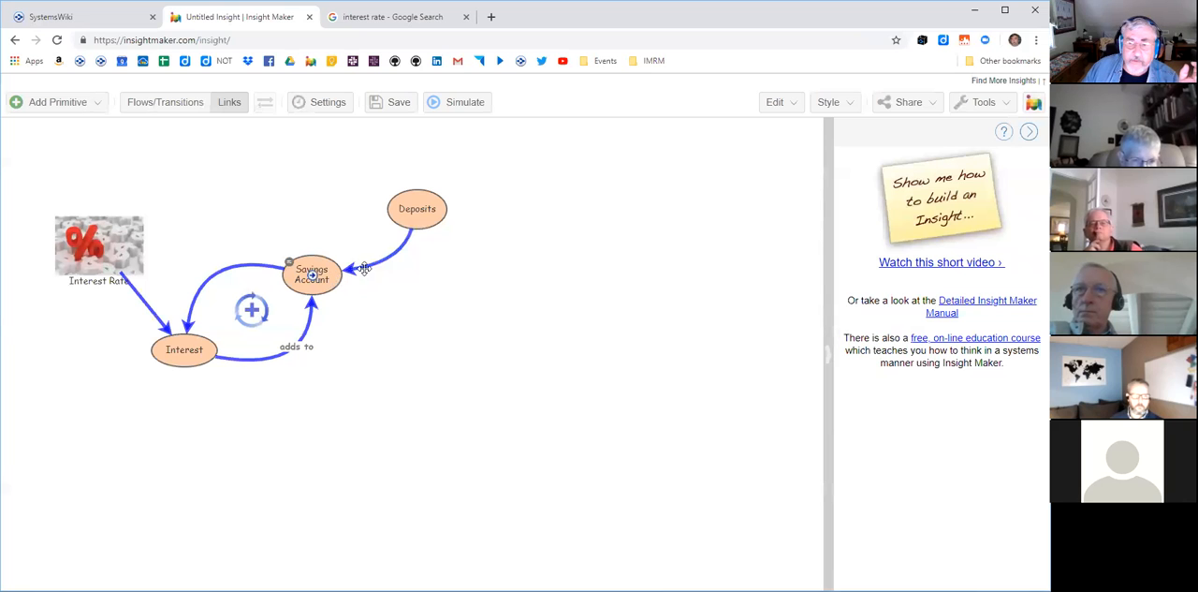
# - Run Identify Loops on the diagram, review the list of model loops, and close the results
pyautogui.click(1005, 102)
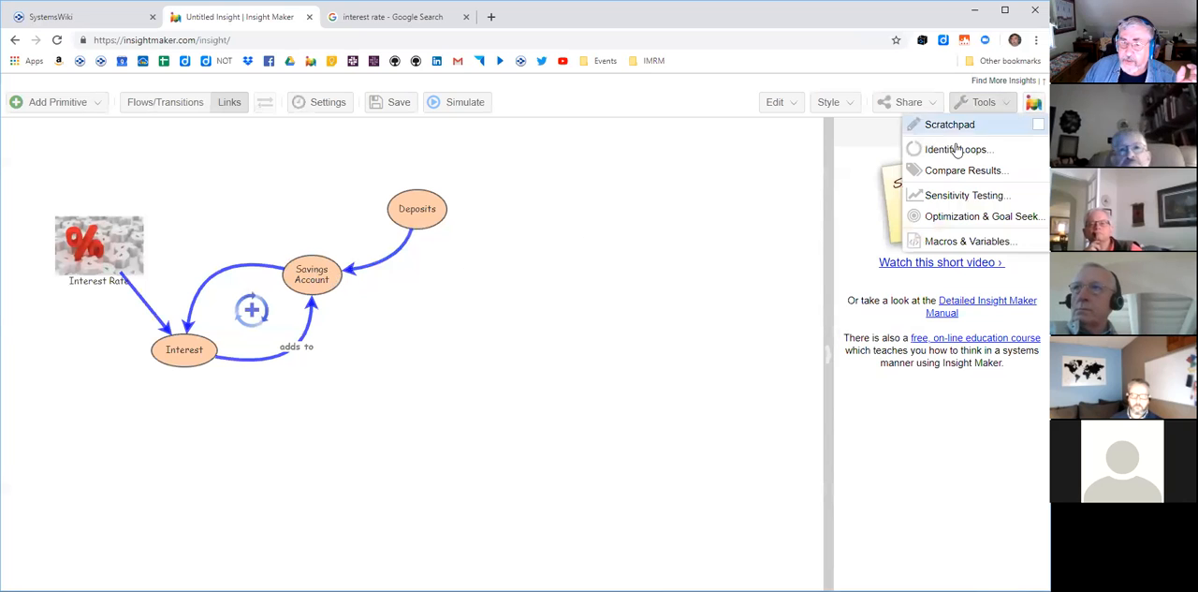
pyautogui.click(953, 151)
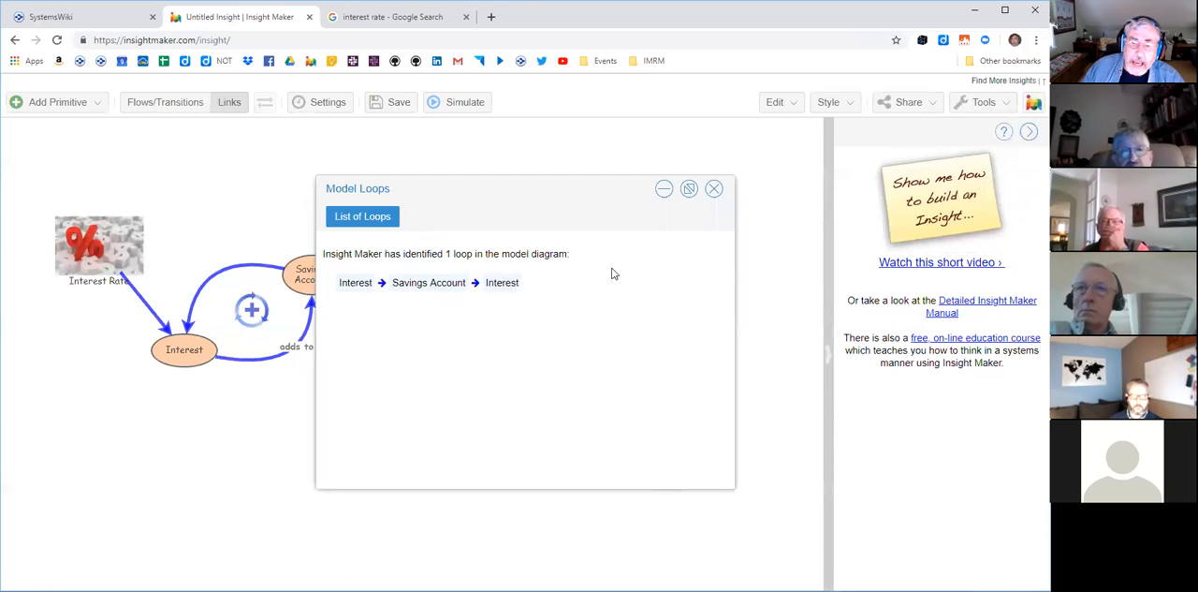
pyautogui.click(714, 190)
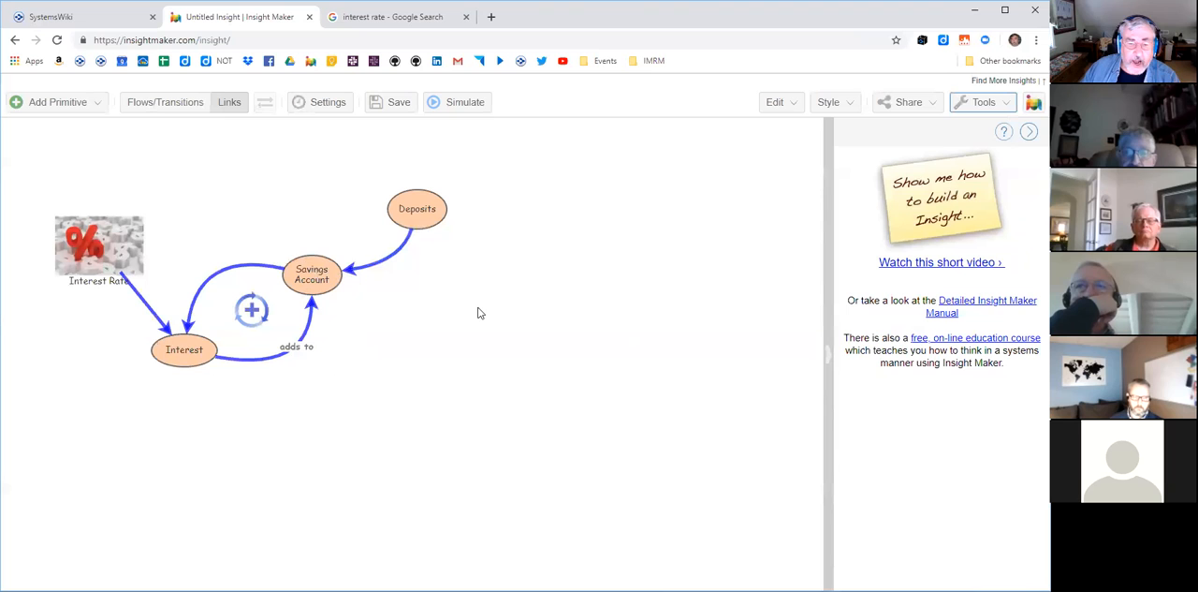
pyautogui.click(1005, 103)
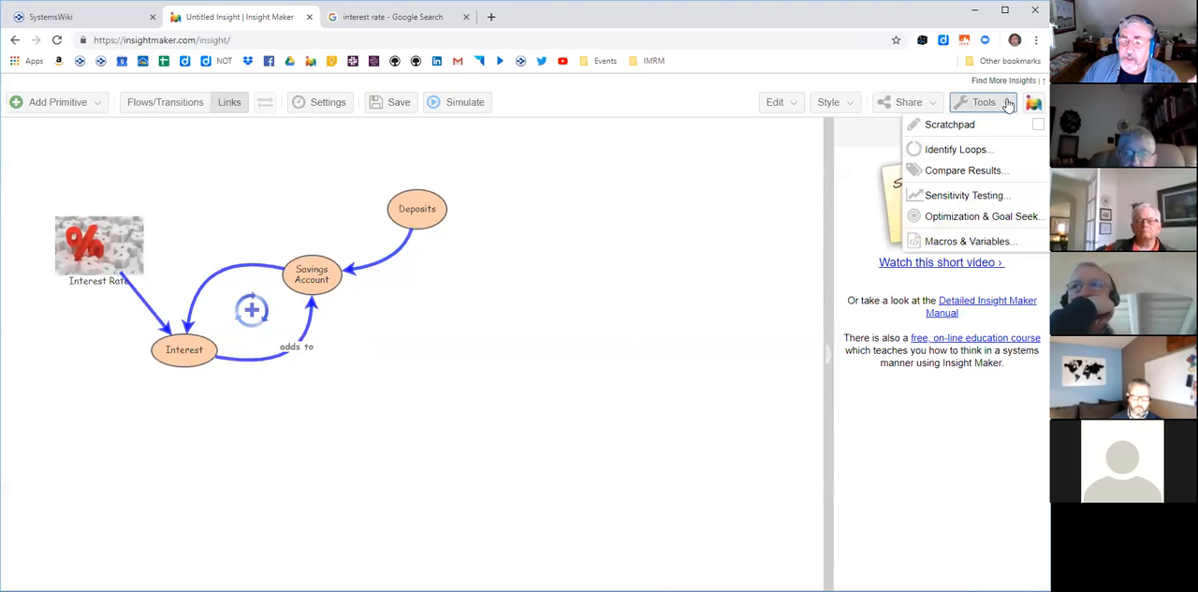
pyautogui.click(967, 150)
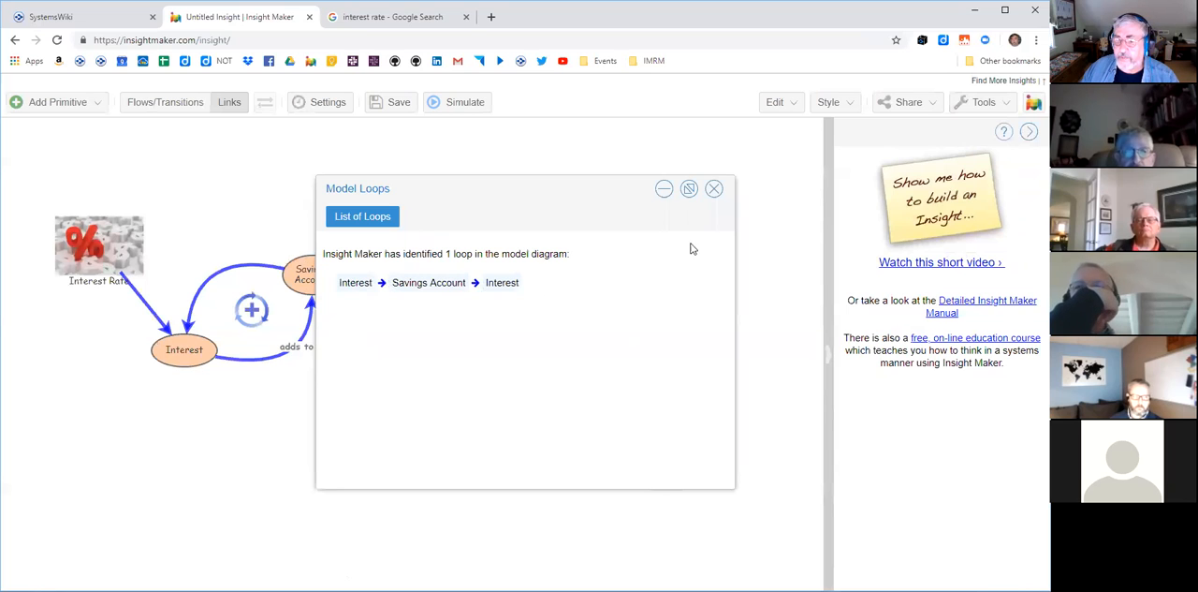
pyautogui.click(714, 190)
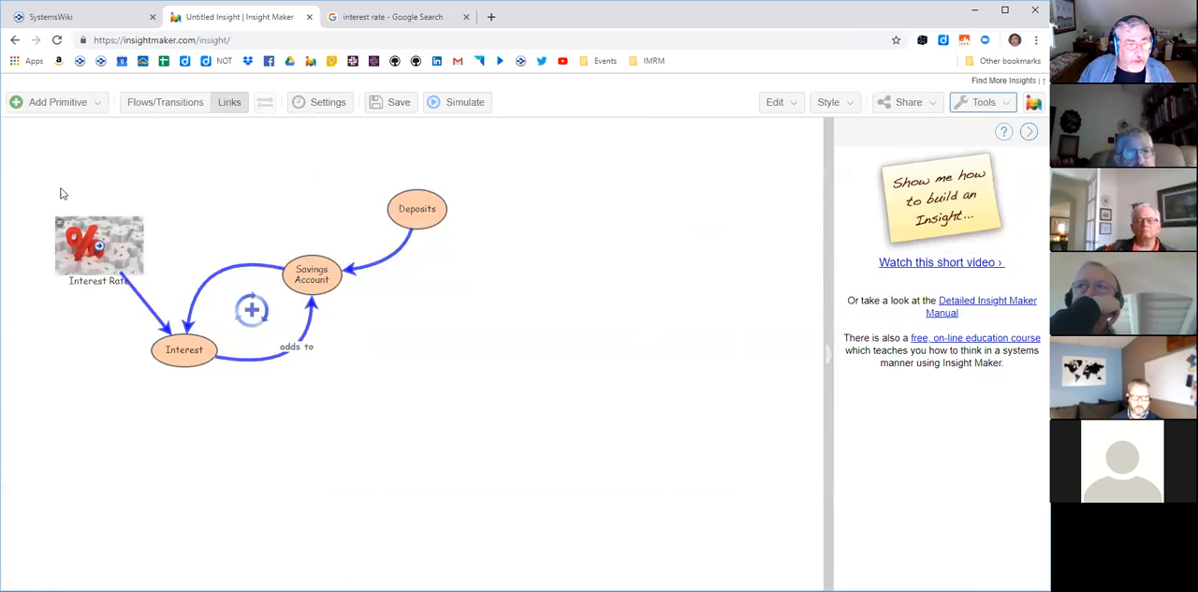
# - Select the whole diagram and move it lower on the canvas
pyautogui.moveTo(30, 145); pyautogui.dragTo(523, 407)
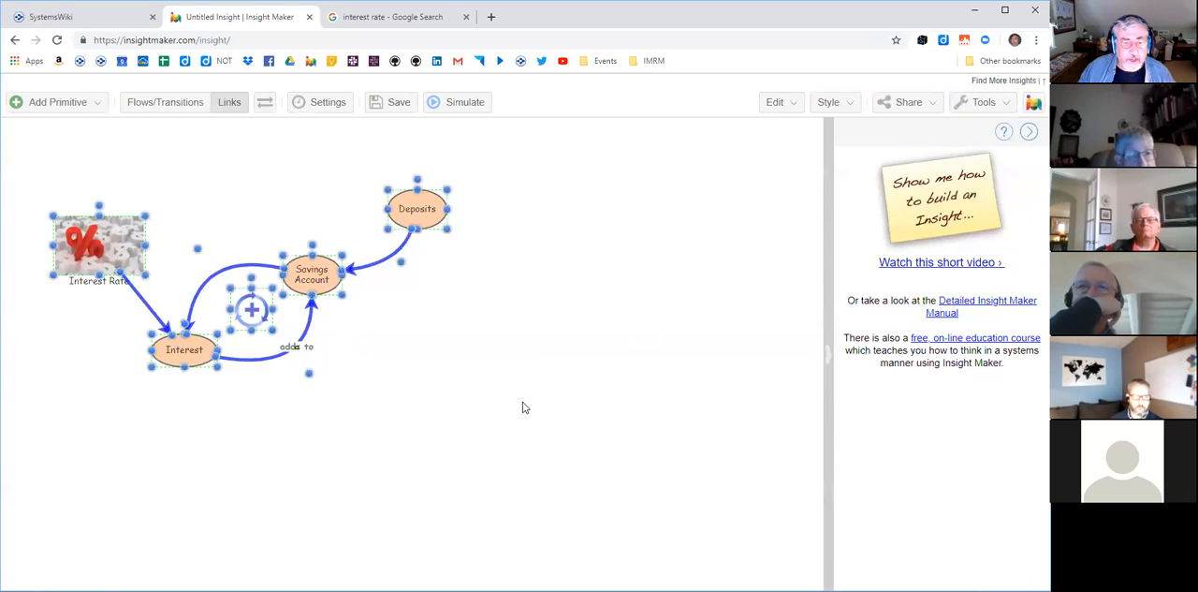
pyautogui.moveTo(314, 272); pyautogui.dragTo(328, 393)
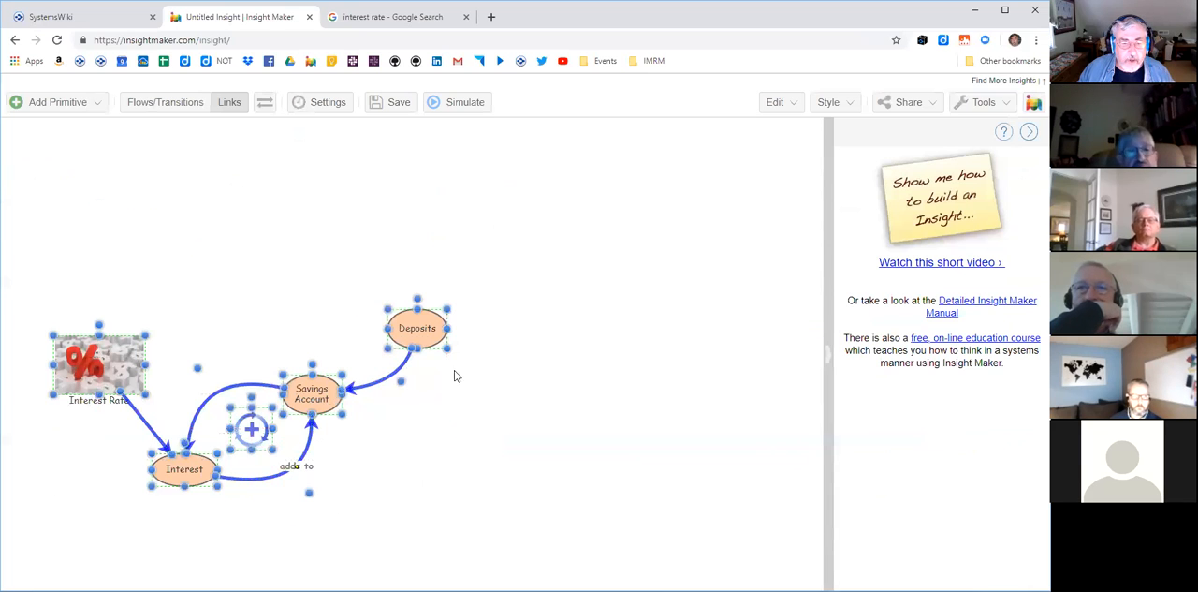
pyautogui.click(793, 109)
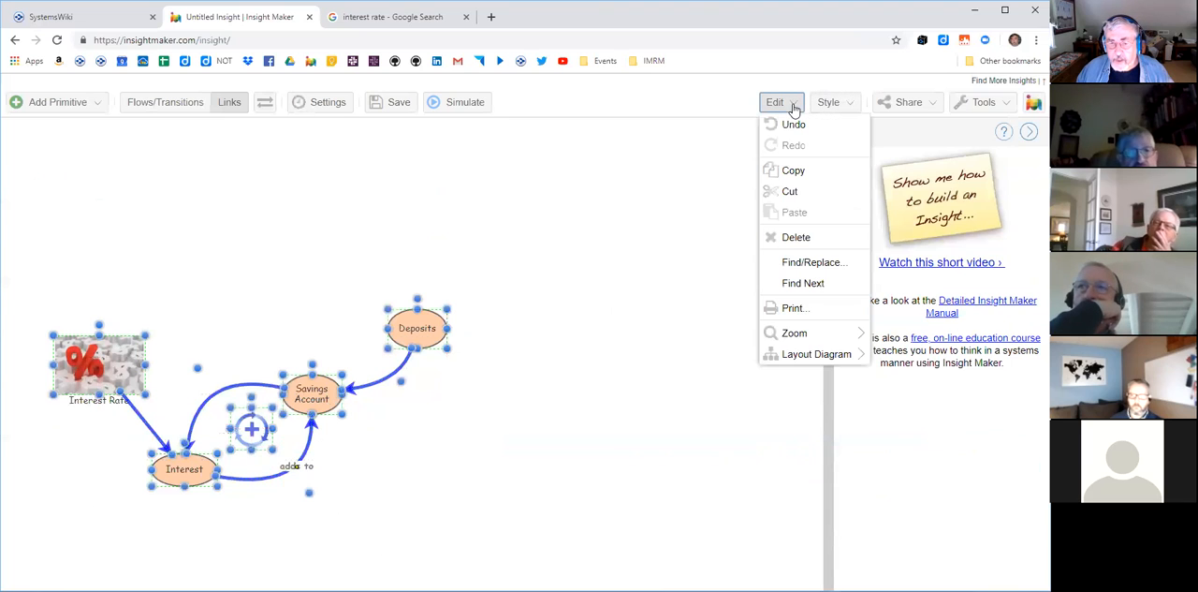
pyautogui.click(838, 105)
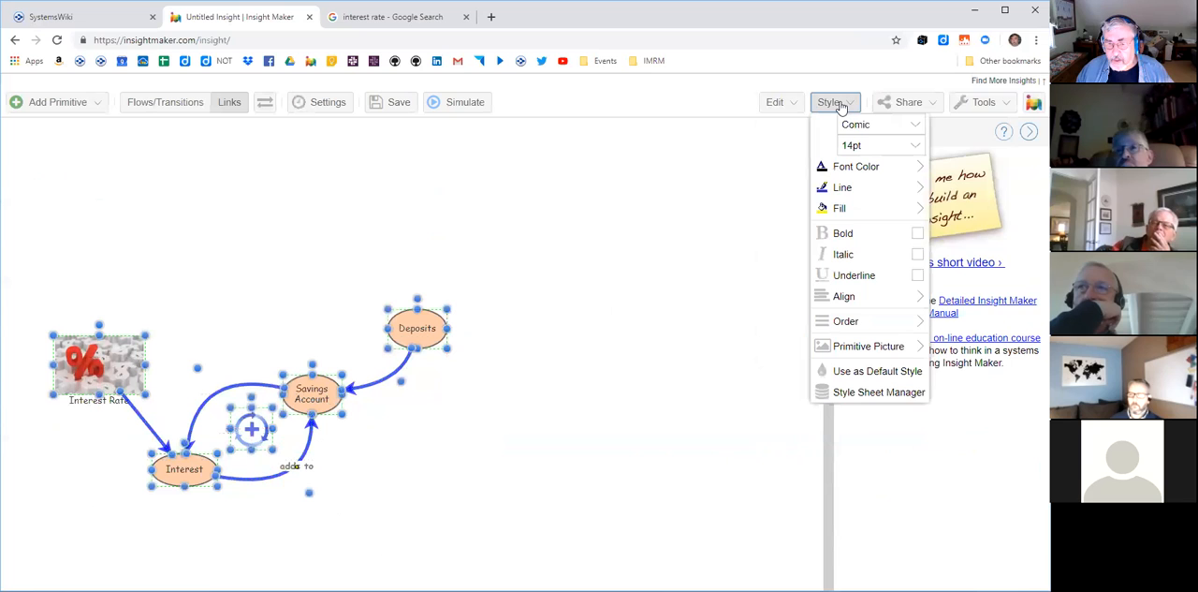
pyautogui.click(898, 105)
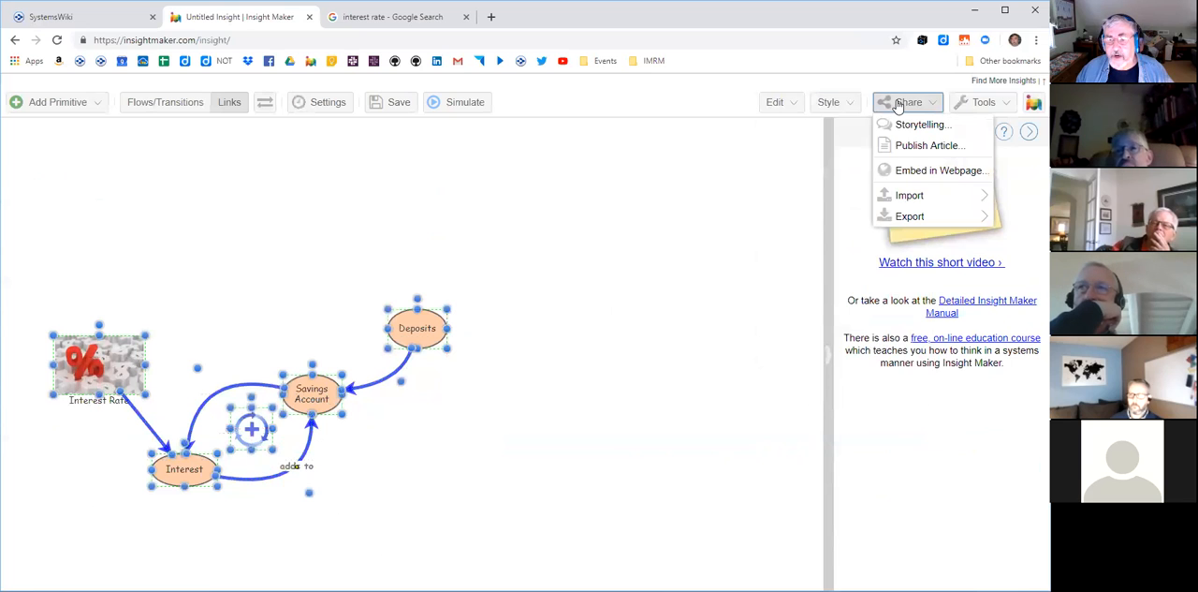
pyautogui.click(529, 220)
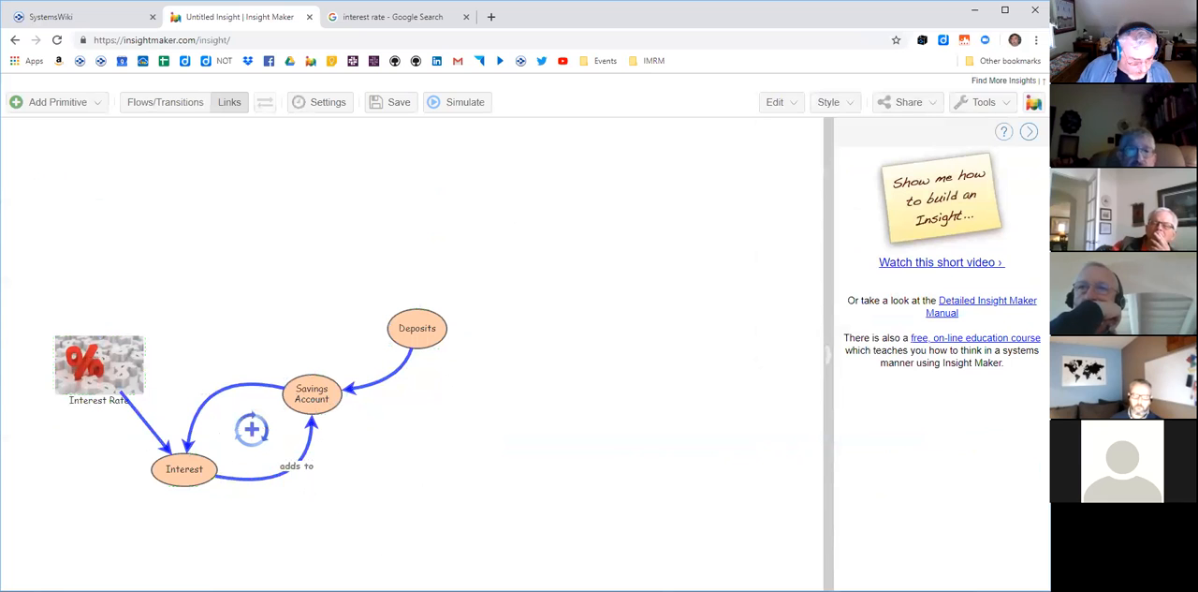
# - Group the whole diagram into a new folder and move the folder fully into view near the canvas's upper left
pyautogui.moveTo(30, 251); pyautogui.dragTo(484, 524)
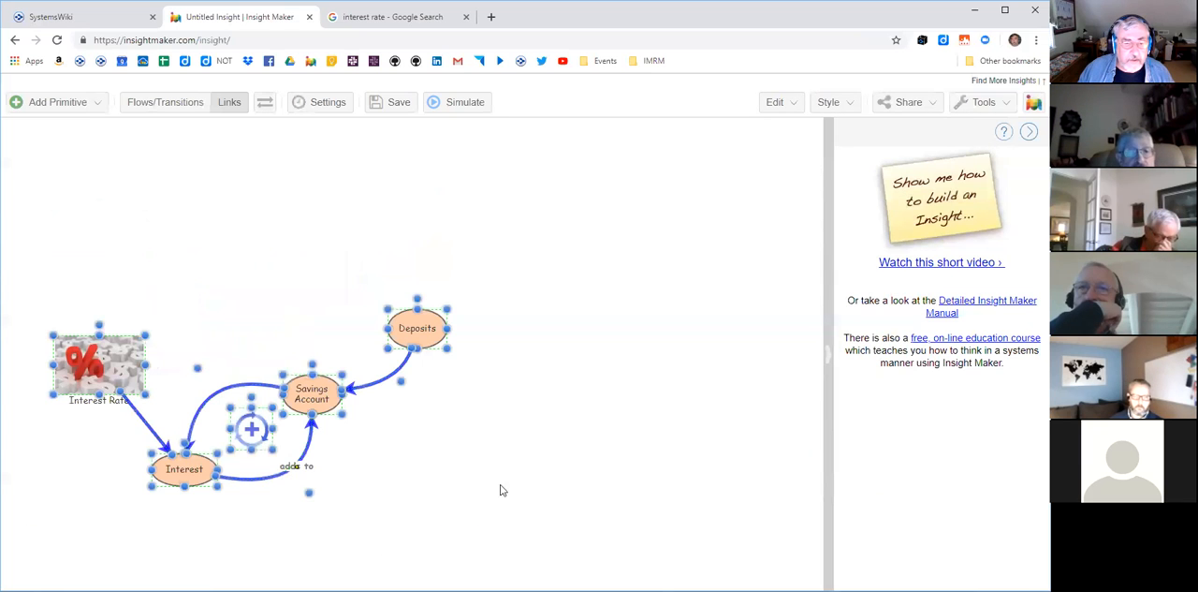
pyautogui.click(73, 103)
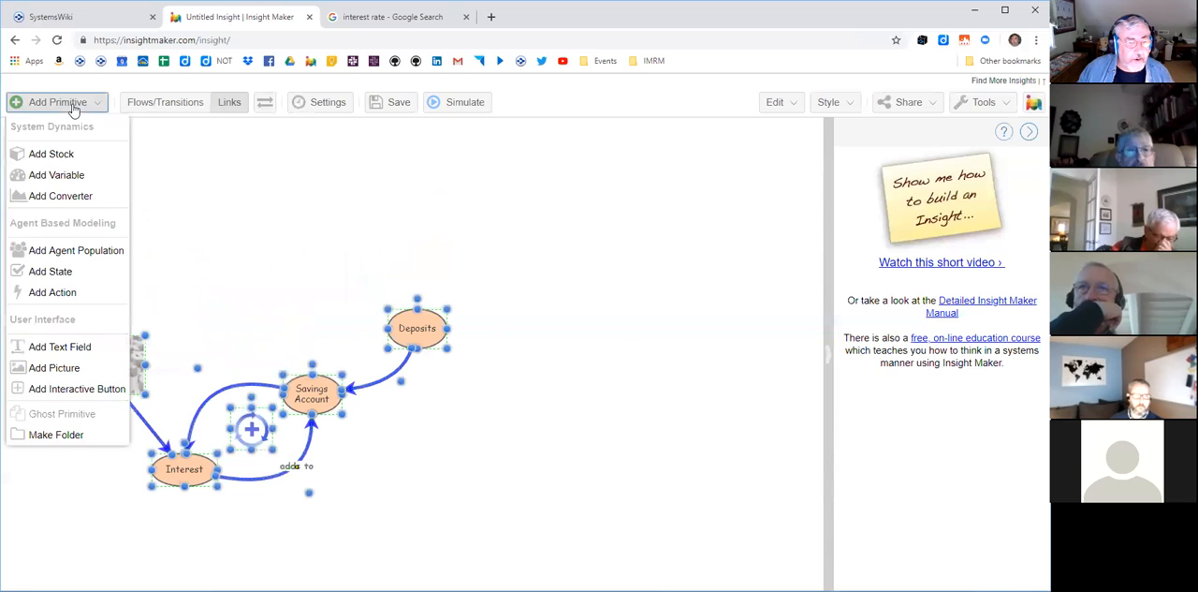
pyautogui.click(61, 436)
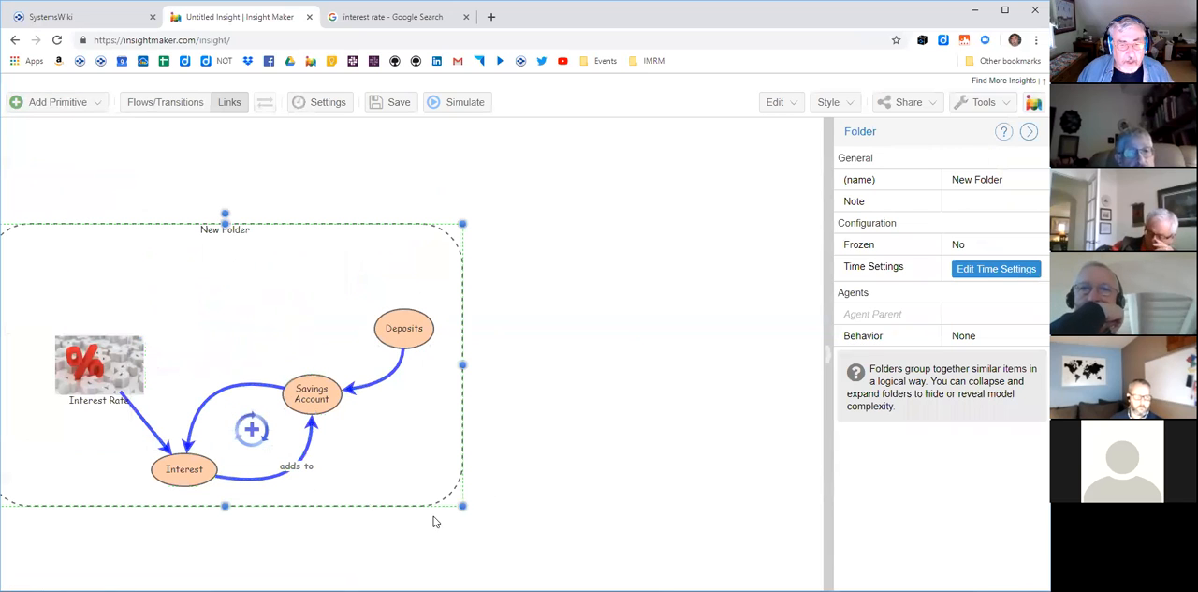
pyautogui.moveTo(435, 439); pyautogui.dragTo(524, 353)
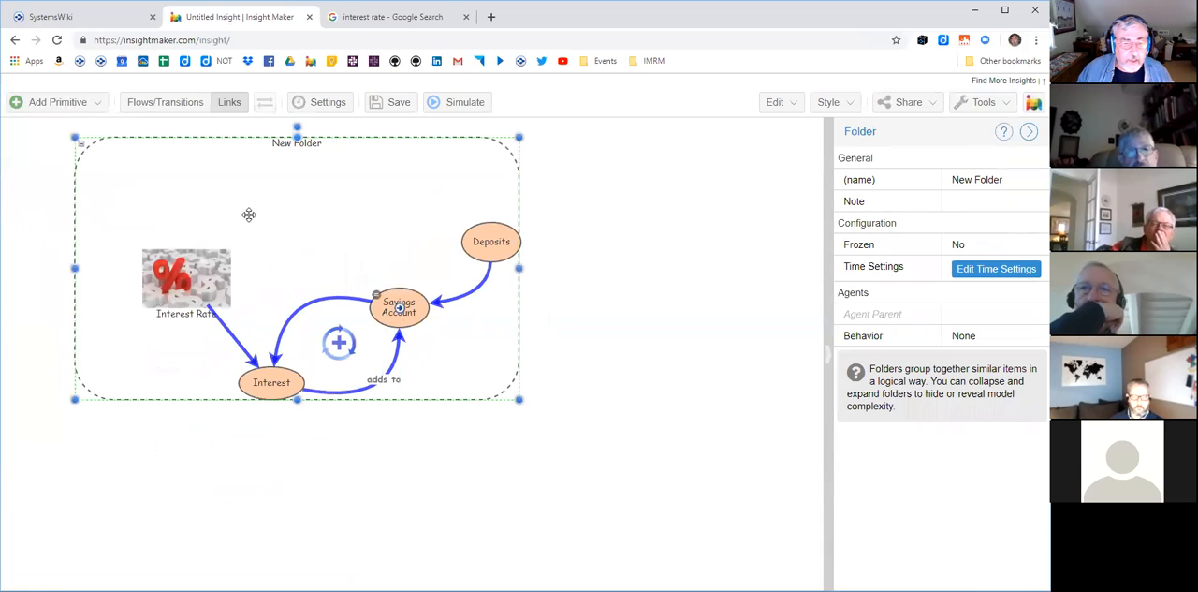
# - Collapse the new folder and rename it "Savings Account"
pyautogui.click(80, 144)
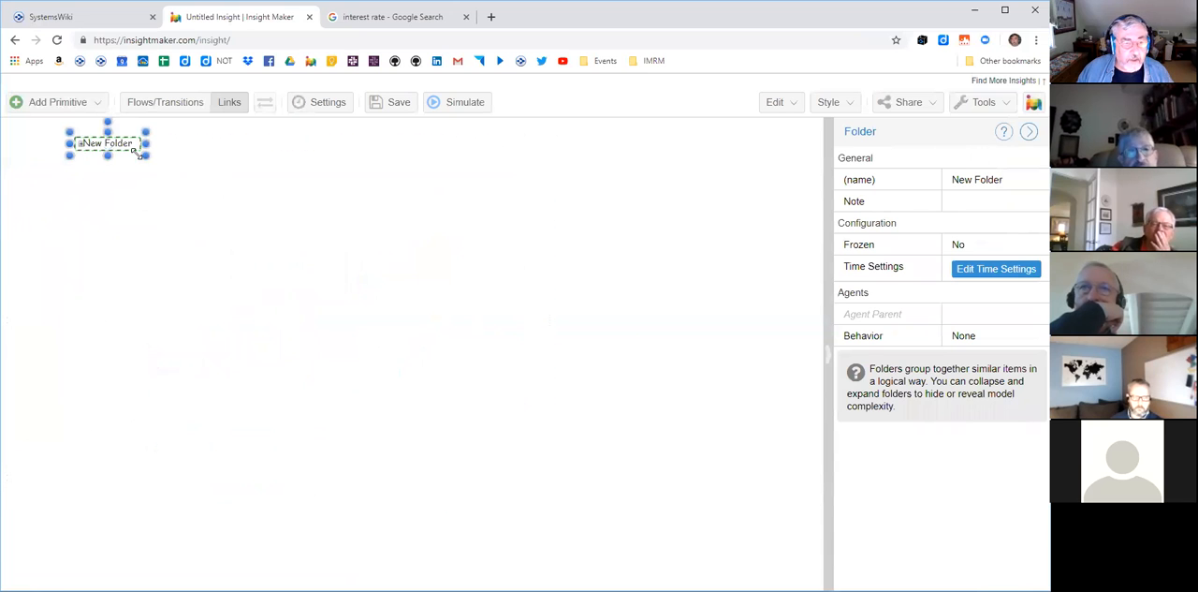
pyautogui.doubleClick(128, 145)
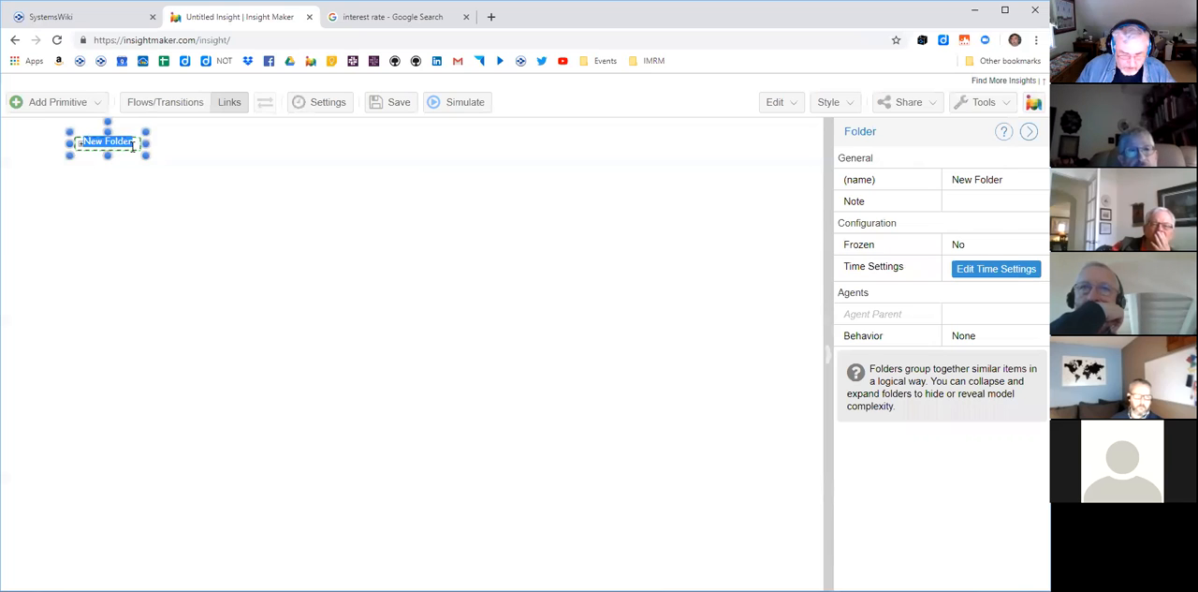
pyautogui.write('Savings Ac')
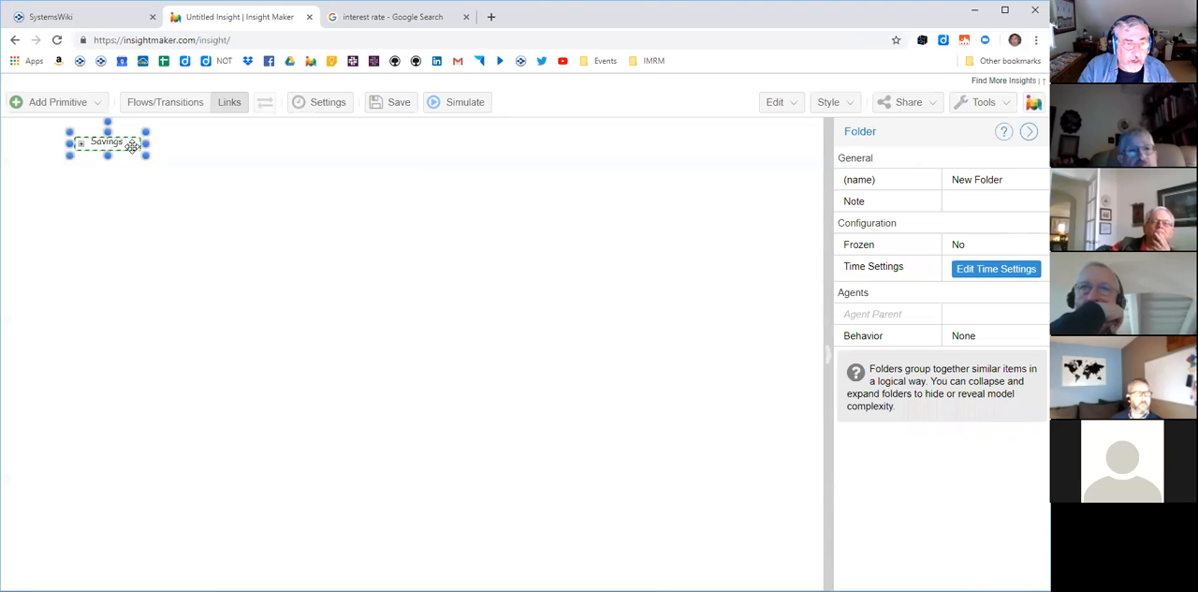
pyautogui.write('count')
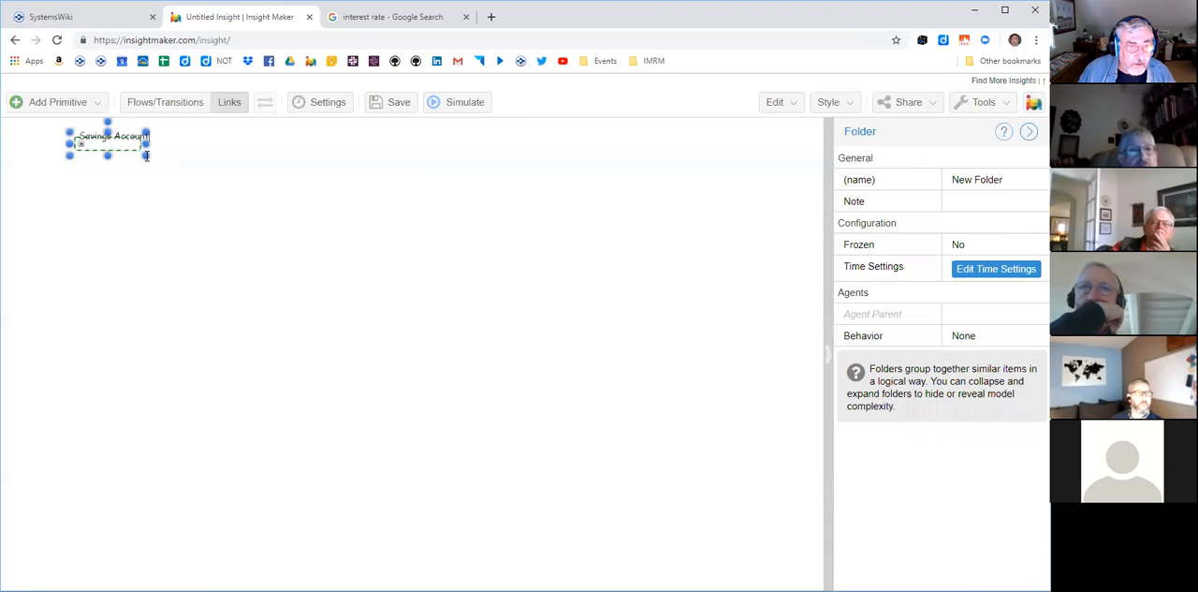
pyautogui.click(145, 178)
# - Make the collapsed Savings Account folder taller so that it forms a roughly square box, and deselect it
pyautogui.click(136, 144)
pyautogui.moveTo(145, 156); pyautogui.dragTo(144, 208)
pyautogui.click(301, 231)
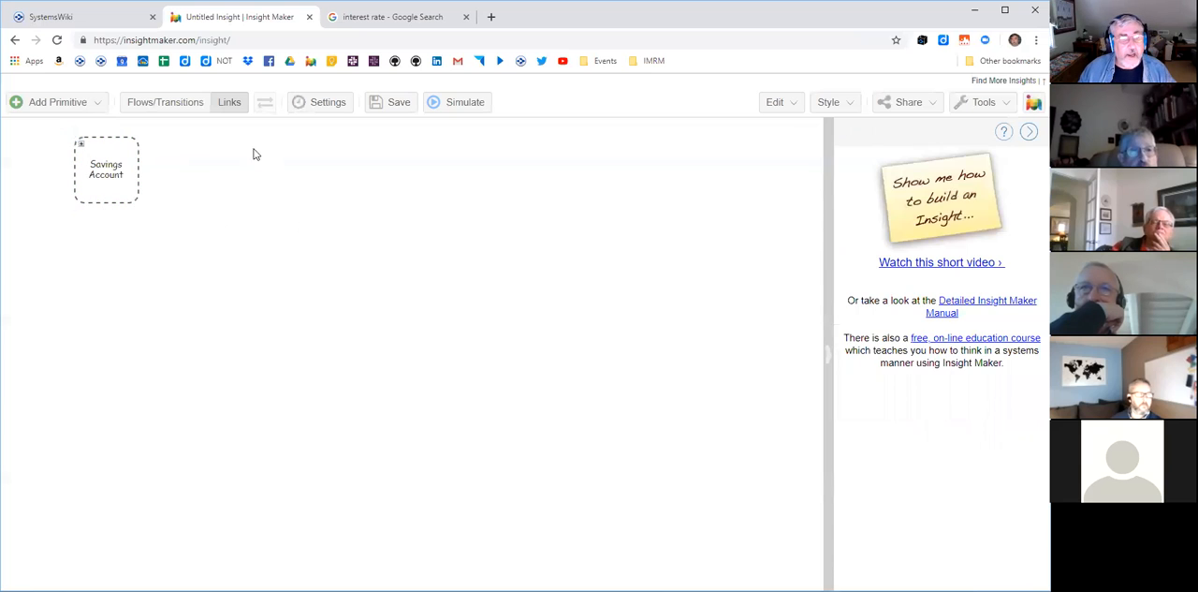
# - Expand the Savings Account folder, move Deposits outside it, and check its link with the folder collapsed before expanding it again
pyautogui.click(80, 144)
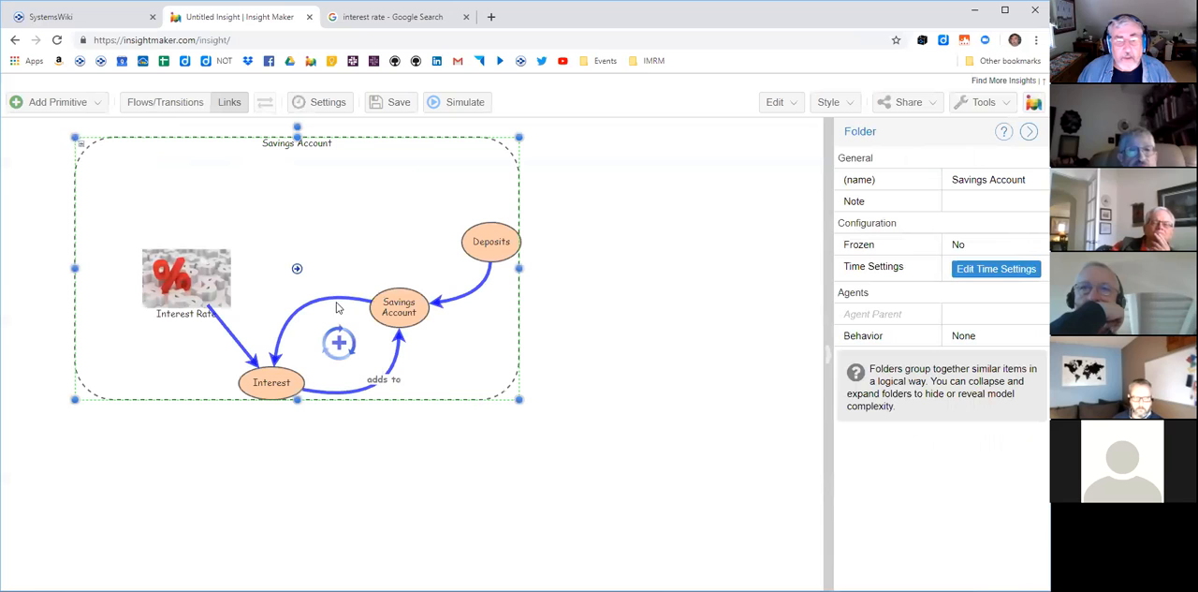
pyautogui.moveTo(503, 241); pyautogui.dragTo(625, 210)
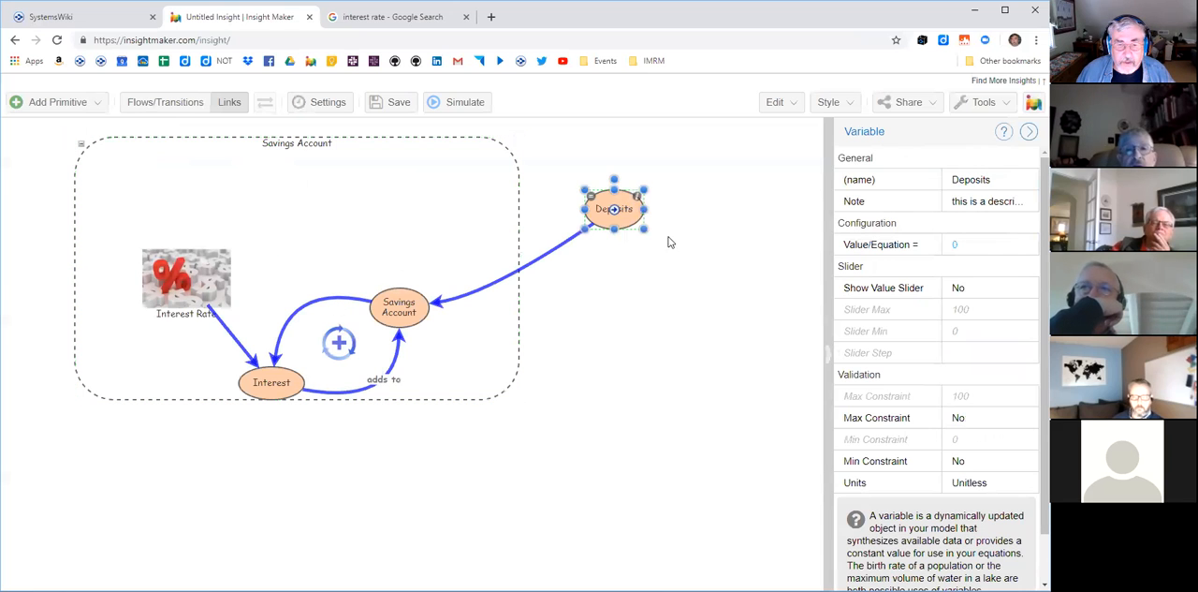
pyautogui.click(682, 354)
pyautogui.click(77, 145)
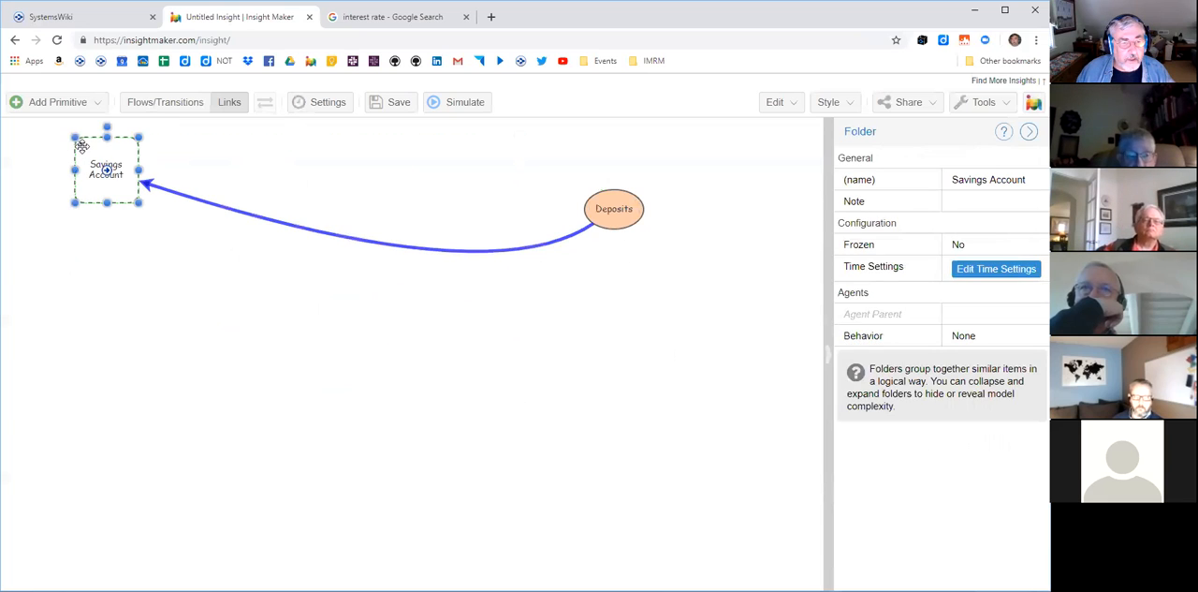
pyautogui.click(81, 144)
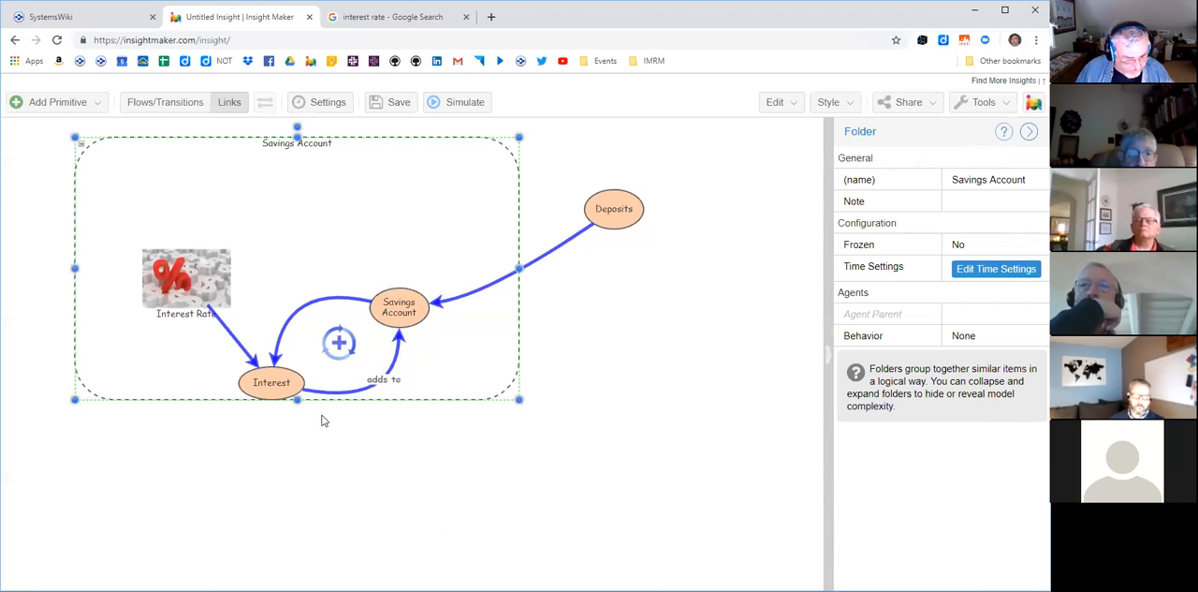
# - Move the remaining variables, links and pictures out of the Savings Account folder and delete the empty folder
pyautogui.click(409, 307)
pyautogui.moveTo(548, 459); pyautogui.dragTo(114, 205)
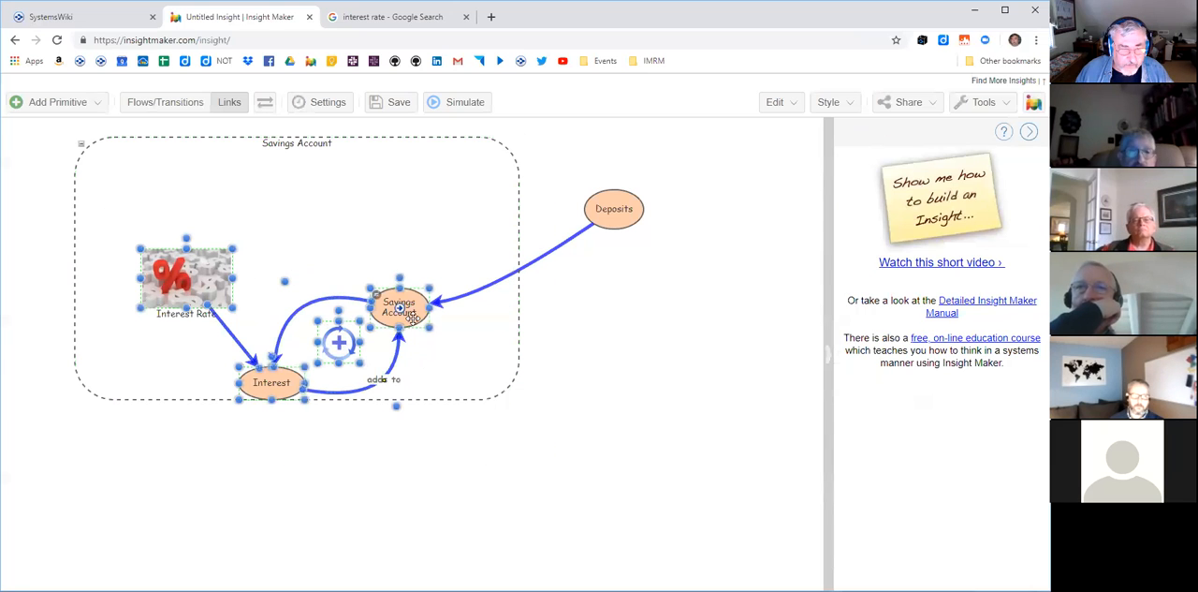
pyautogui.moveTo(412, 316); pyautogui.dragTo(675, 485)
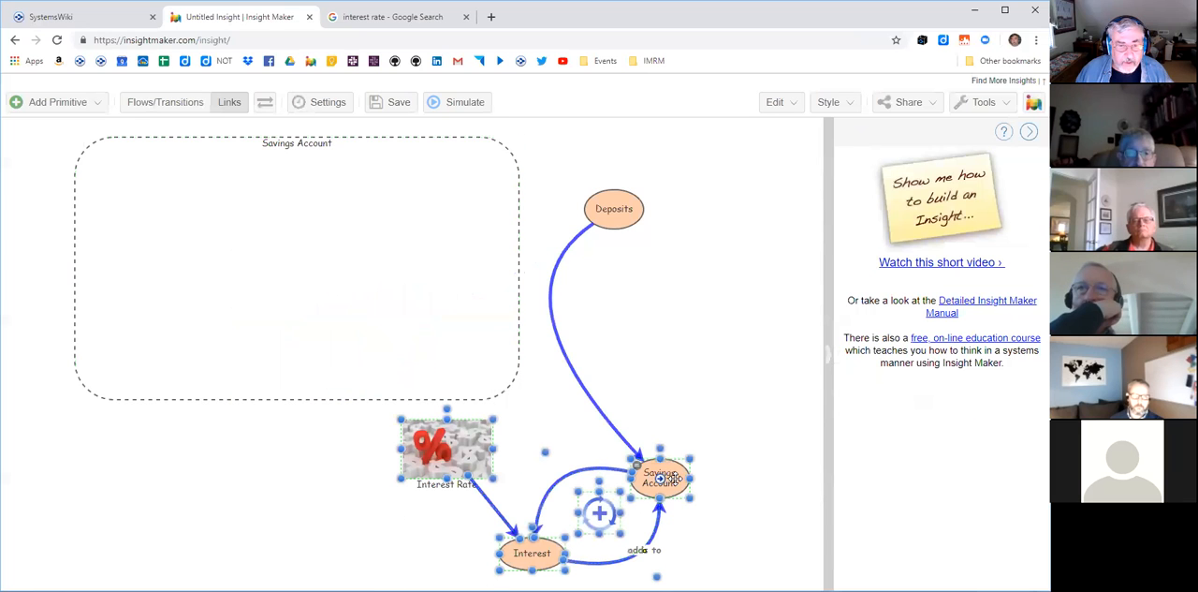
pyautogui.click(473, 273)
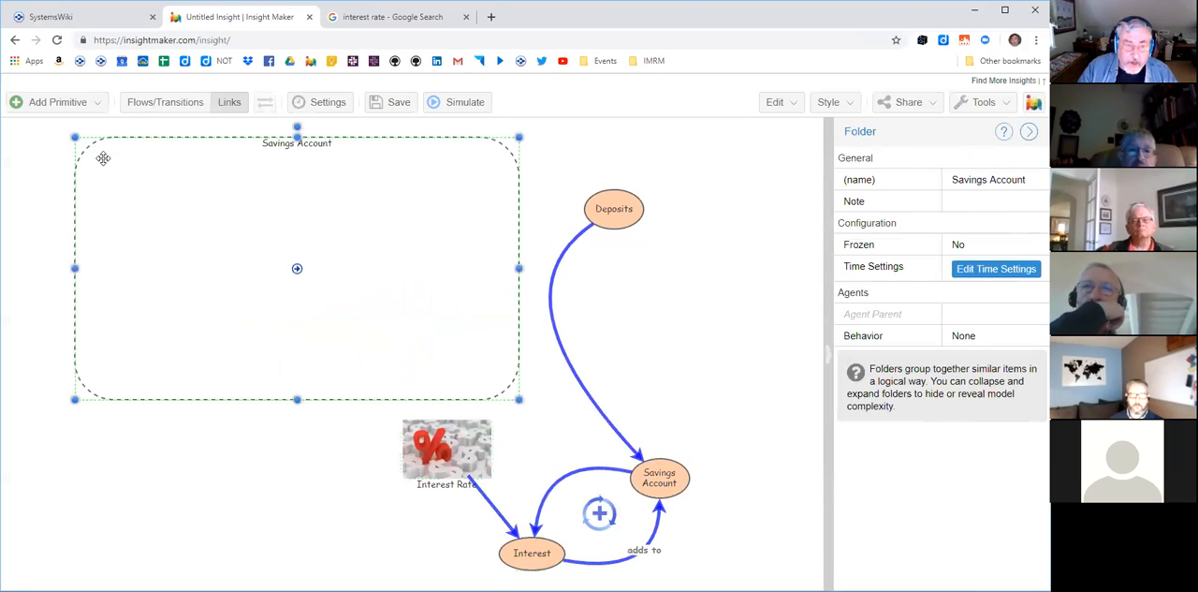
pyautogui.press('Delete')
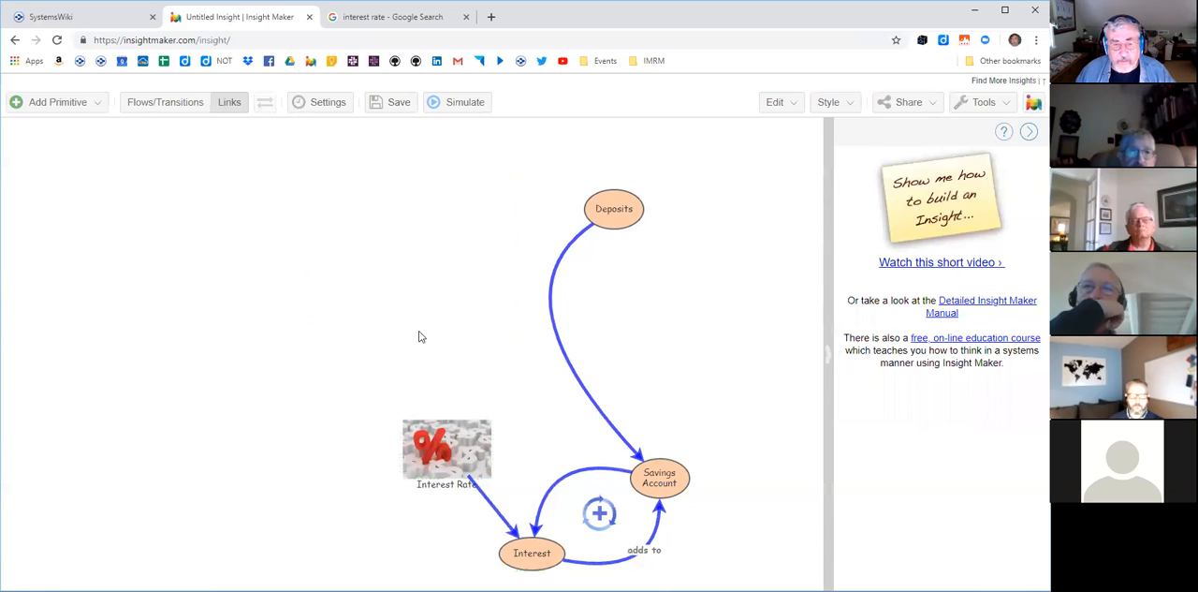
# - Move the interest loop with its pictures back to the canvas's upper left and place Deposits above and right of Savings Account
pyautogui.moveTo(352, 376); pyautogui.dragTo(739, 576)
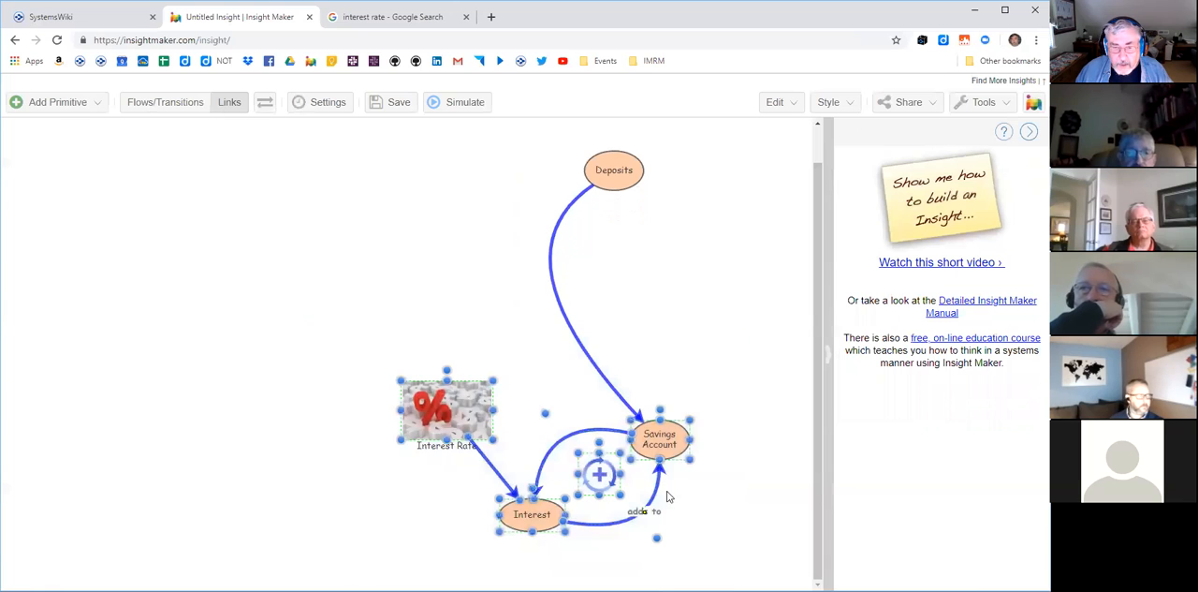
pyautogui.moveTo(604, 476); pyautogui.dragTo(250, 301)
pyautogui.moveTo(622, 212); pyautogui.dragTo(417, 205)
pyautogui.click(527, 276)
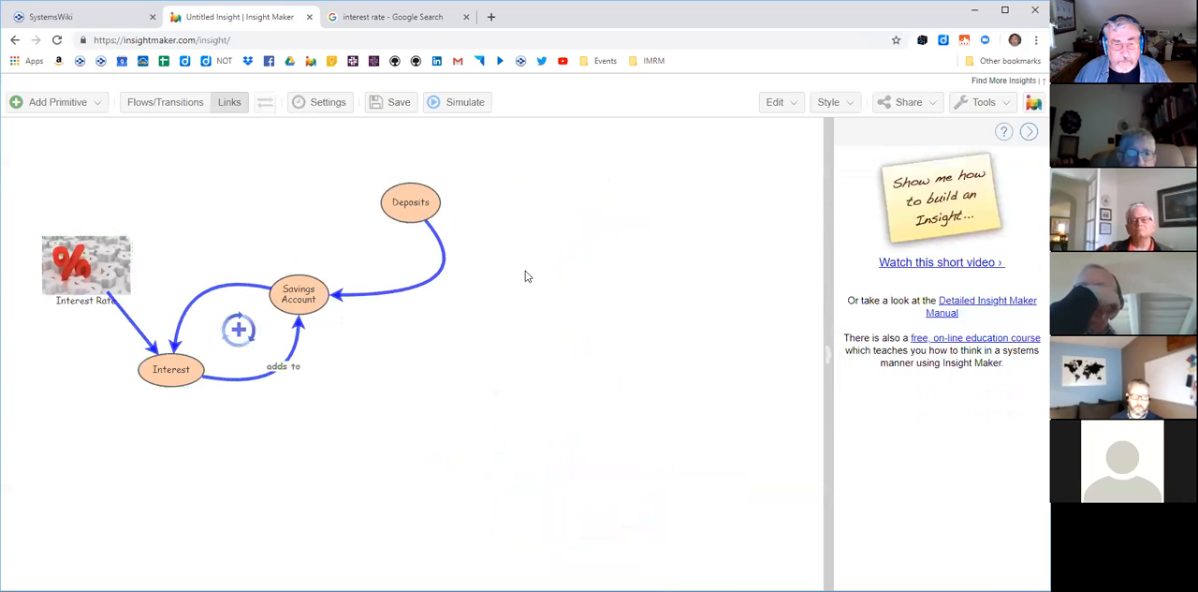
# - Reshape the link from Deposits to Savings Account into a tighter curve below Deposits
pyautogui.click(445, 267)
pyautogui.moveTo(488, 293); pyautogui.dragTo(433, 294)
pyautogui.click(465, 347)
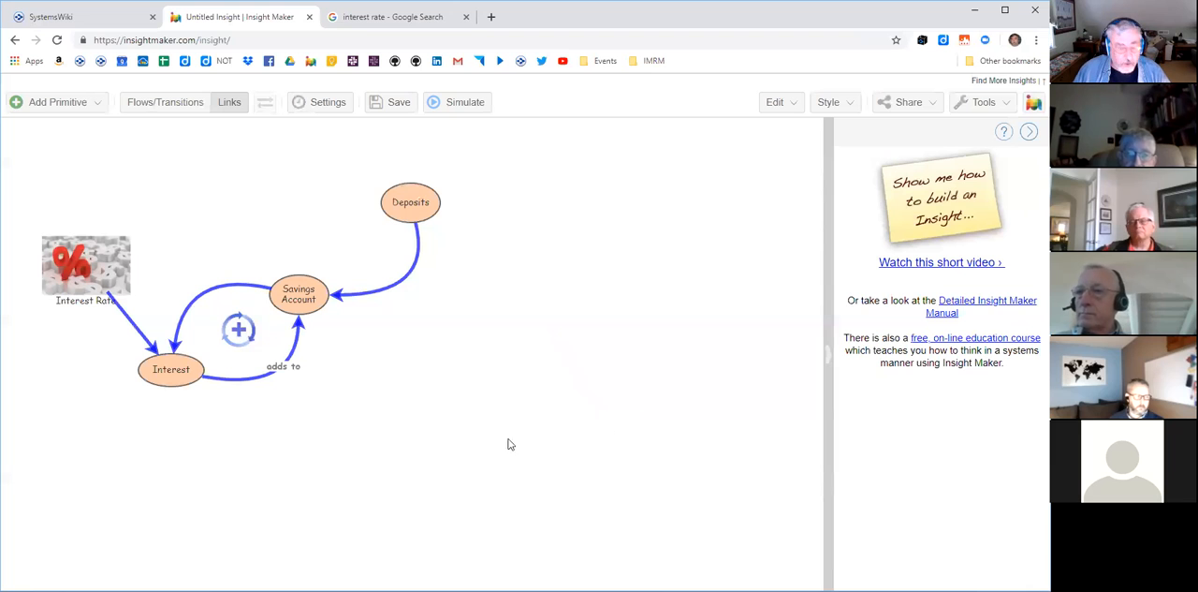
# - Group the entire savings account diagram, including Deposits and the pictures, into a new folder
pyautogui.moveTo(26, 146); pyautogui.dragTo(513, 439)
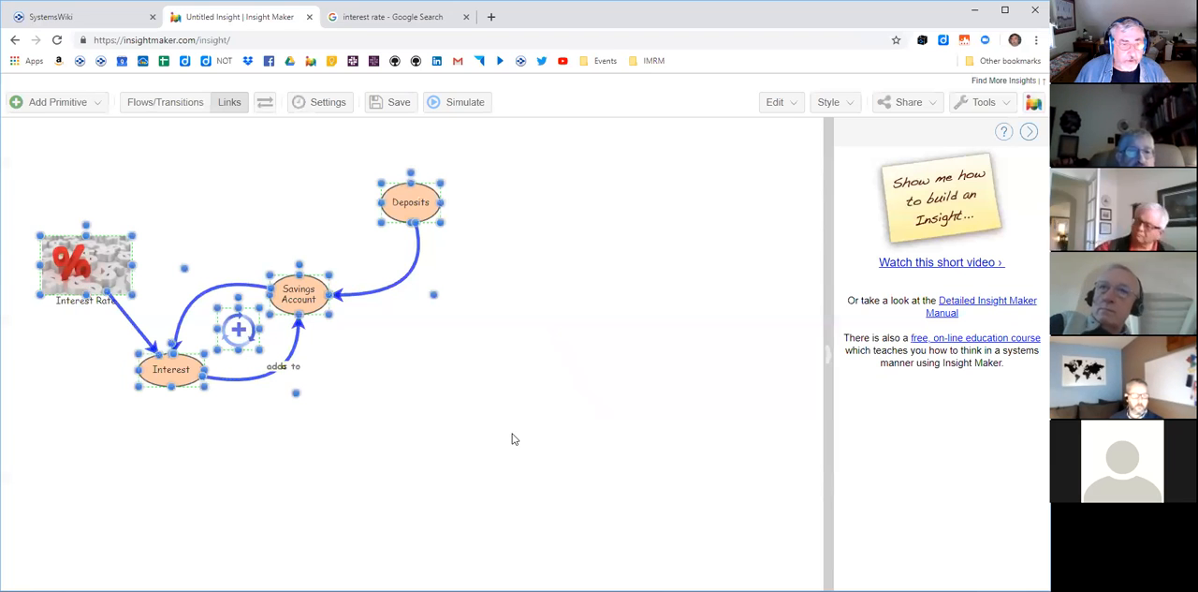
pyautogui.click(94, 106)
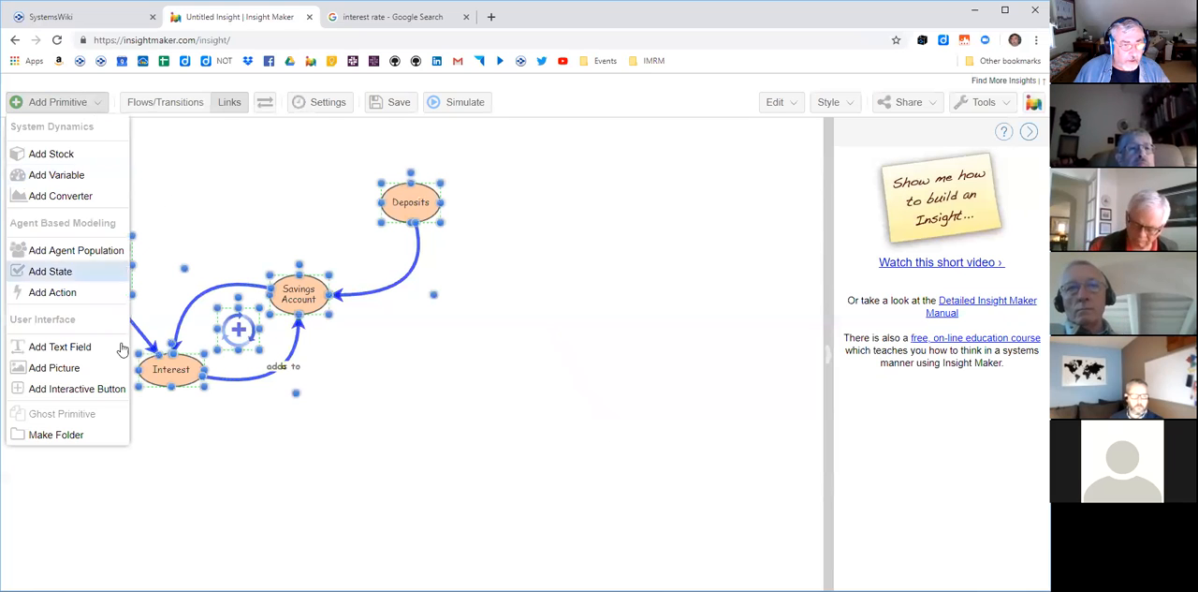
pyautogui.click(84, 434)
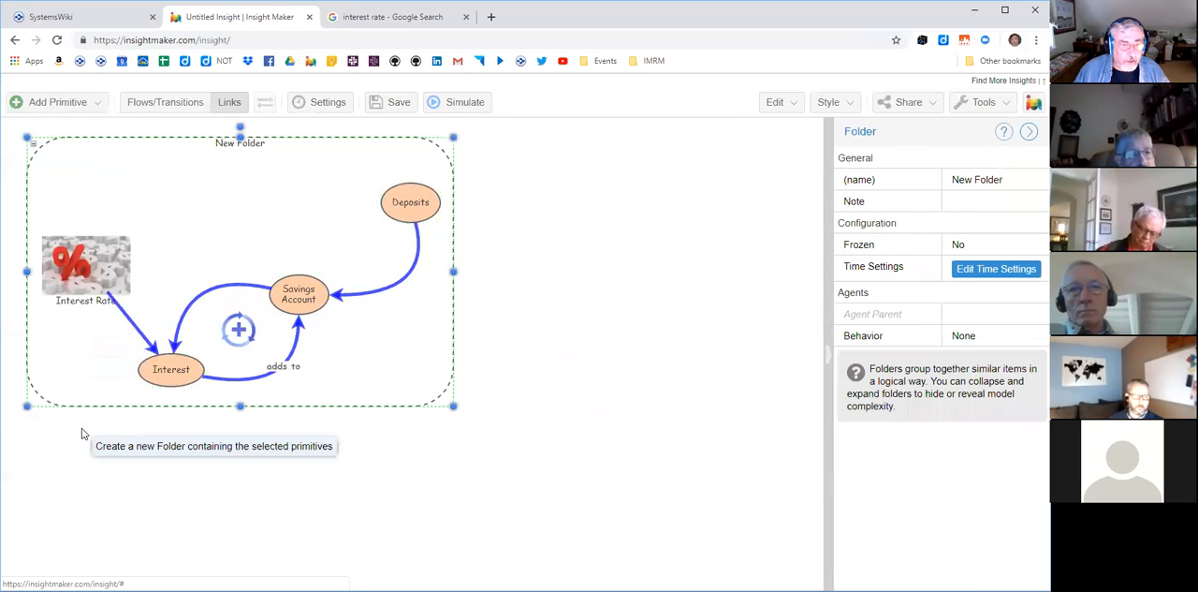
pyautogui.rightClick(386, 368)
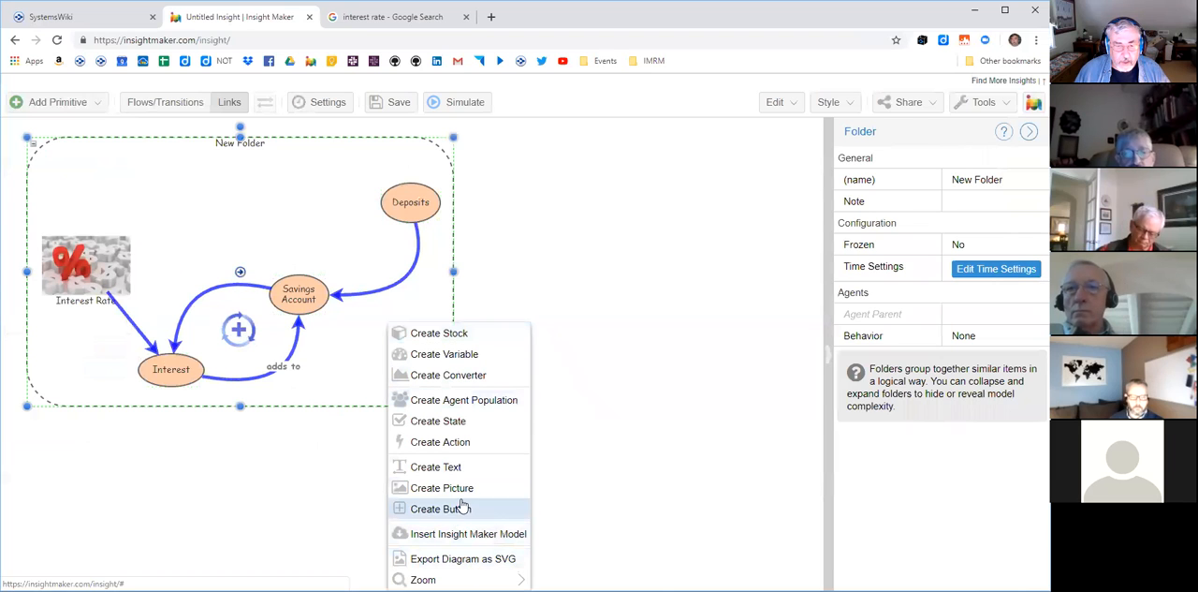
pyautogui.click(709, 401)
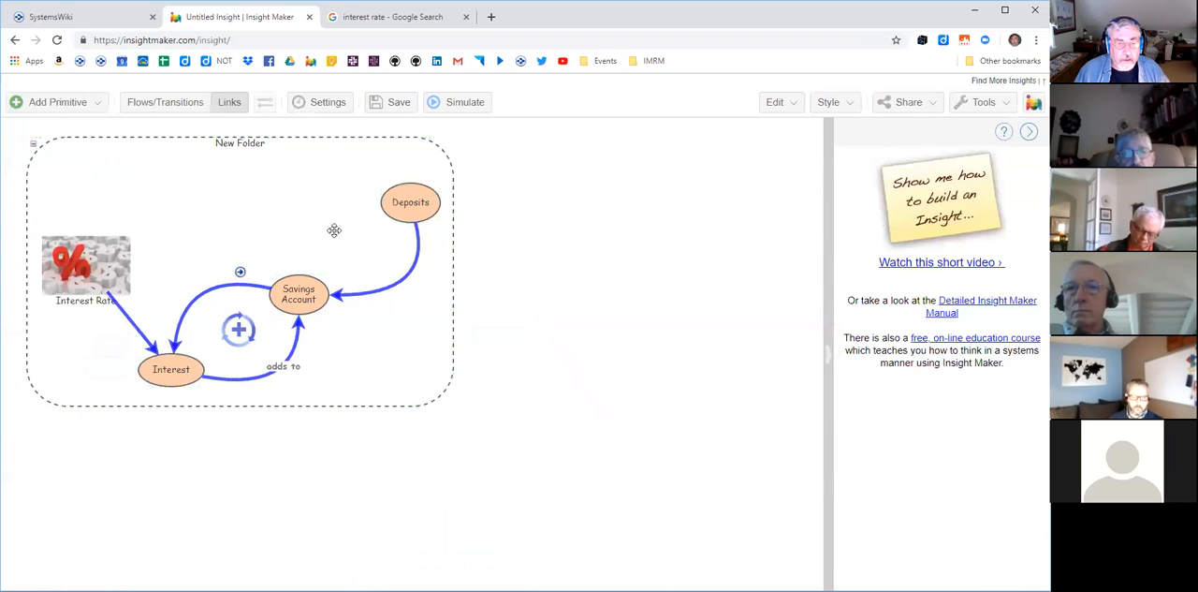
pyautogui.rightClick(307, 161)
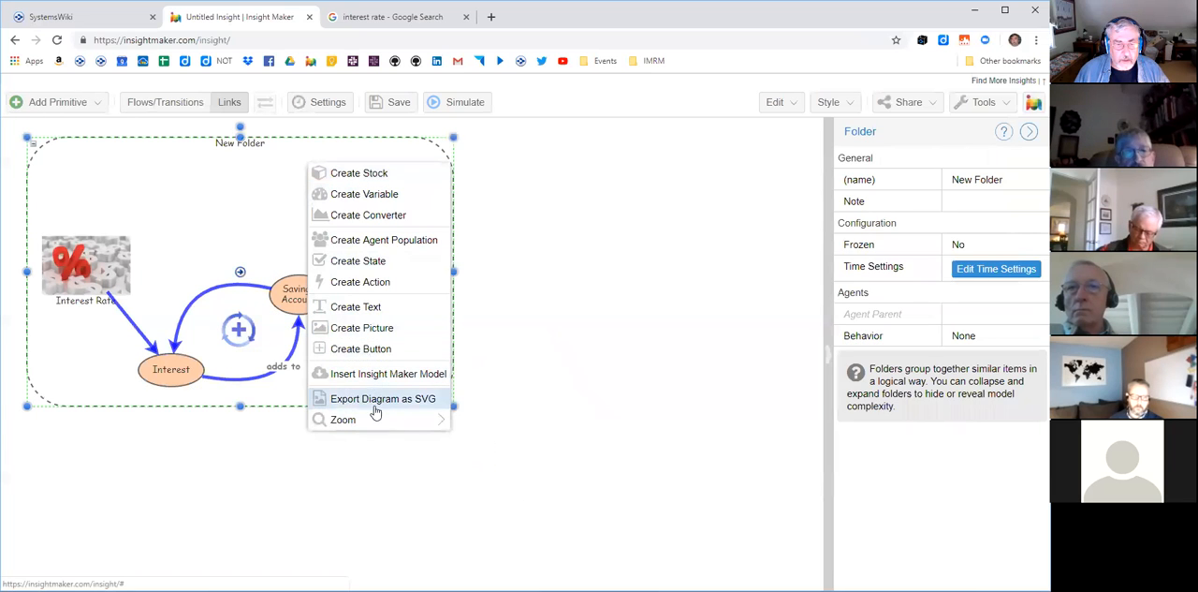
pyautogui.click(663, 366)
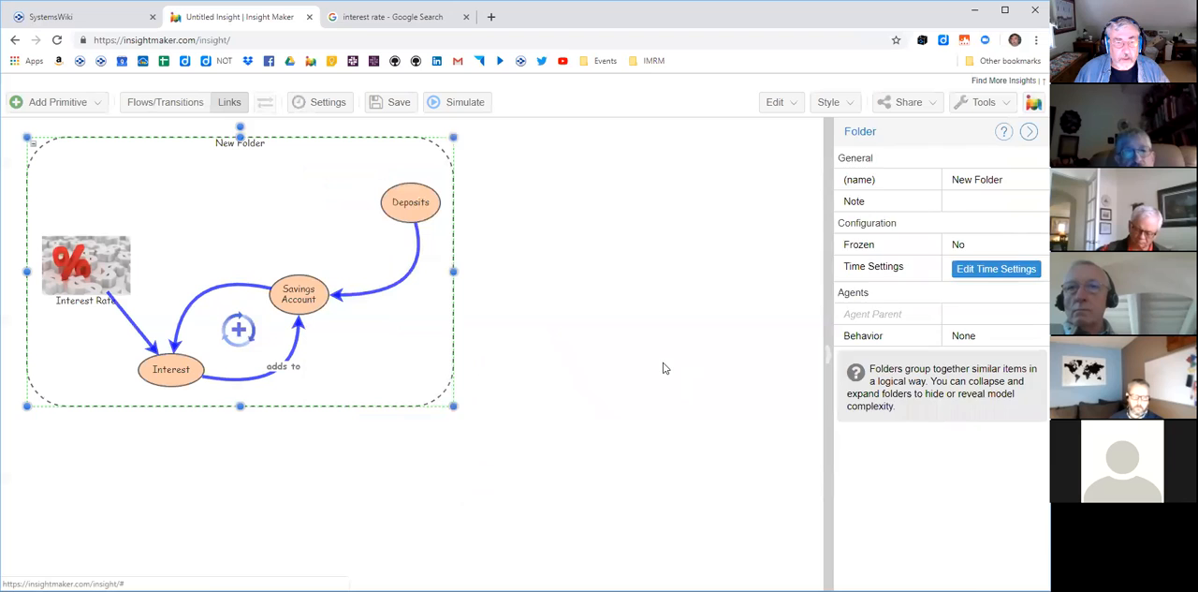
pyautogui.rightClick(201, 181)
pyautogui.click(686, 262)
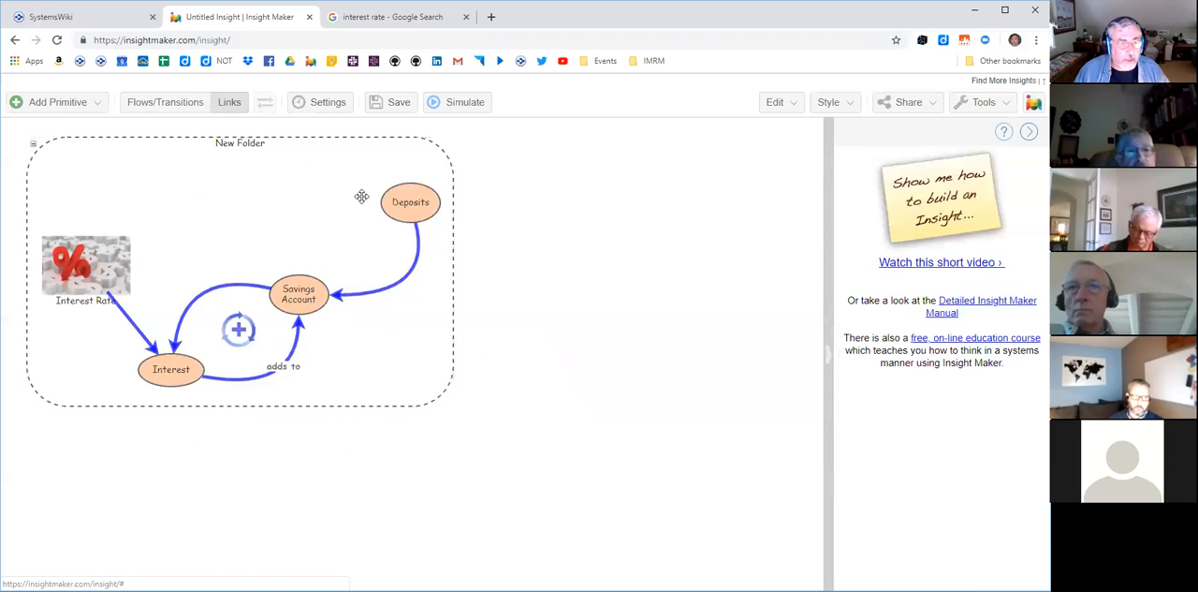
# - Collapse and enlarge the new folder, and give it the copied percent-sign image URL as its custom picture
pyautogui.click(34, 147)
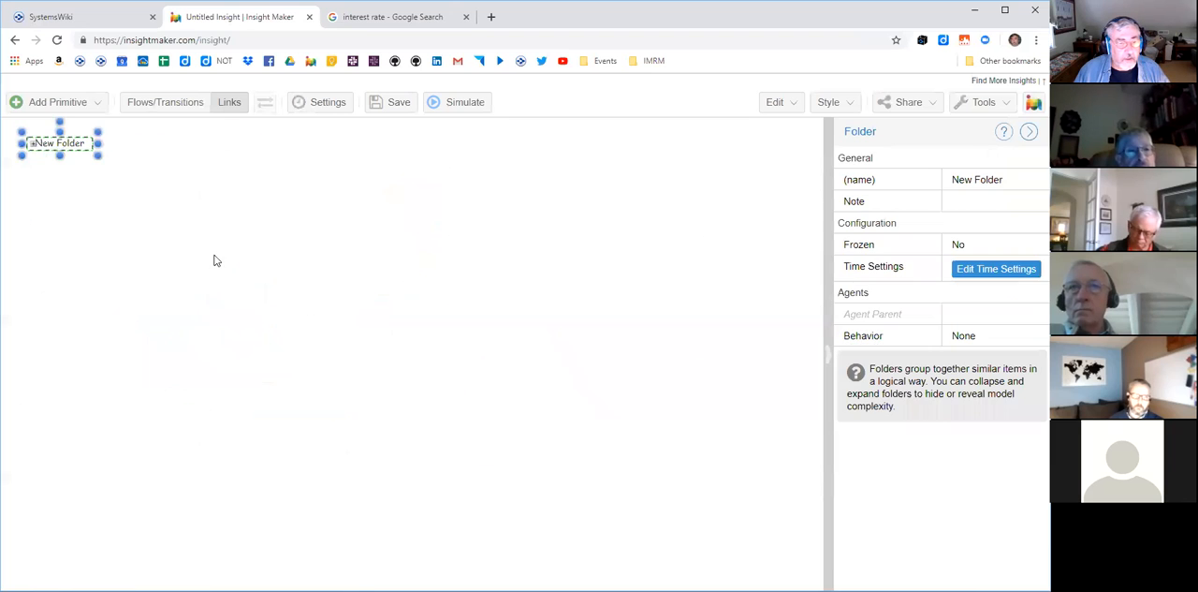
pyautogui.moveTo(97, 156); pyautogui.dragTo(275, 314)
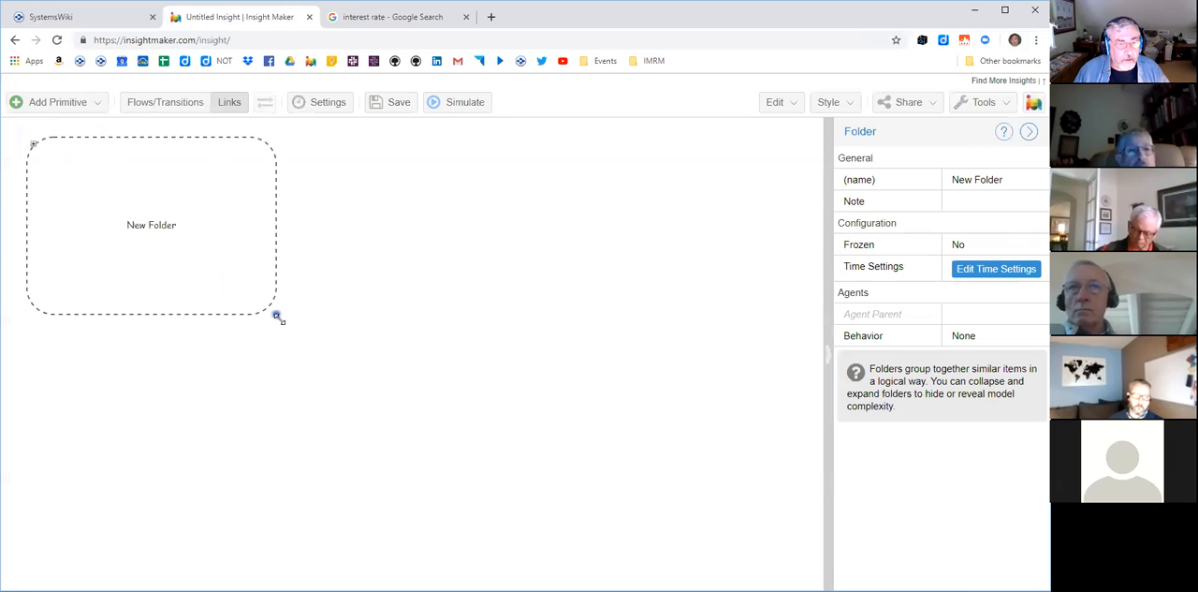
pyautogui.rightClick(222, 199)
pyautogui.moveTo(293, 552)
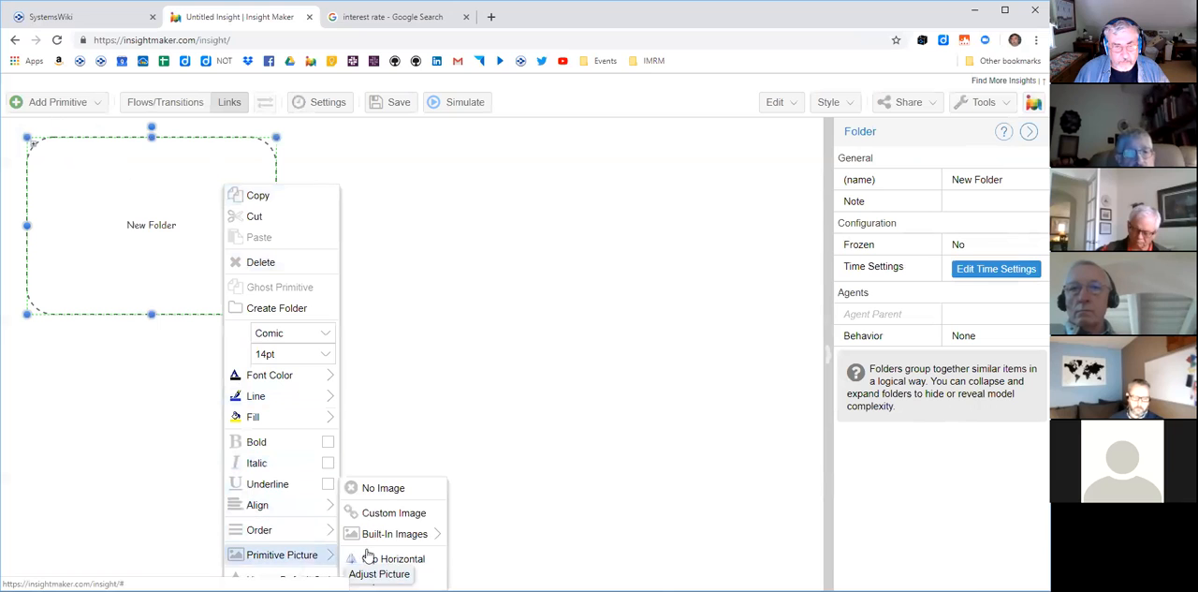
pyautogui.click(390, 518)
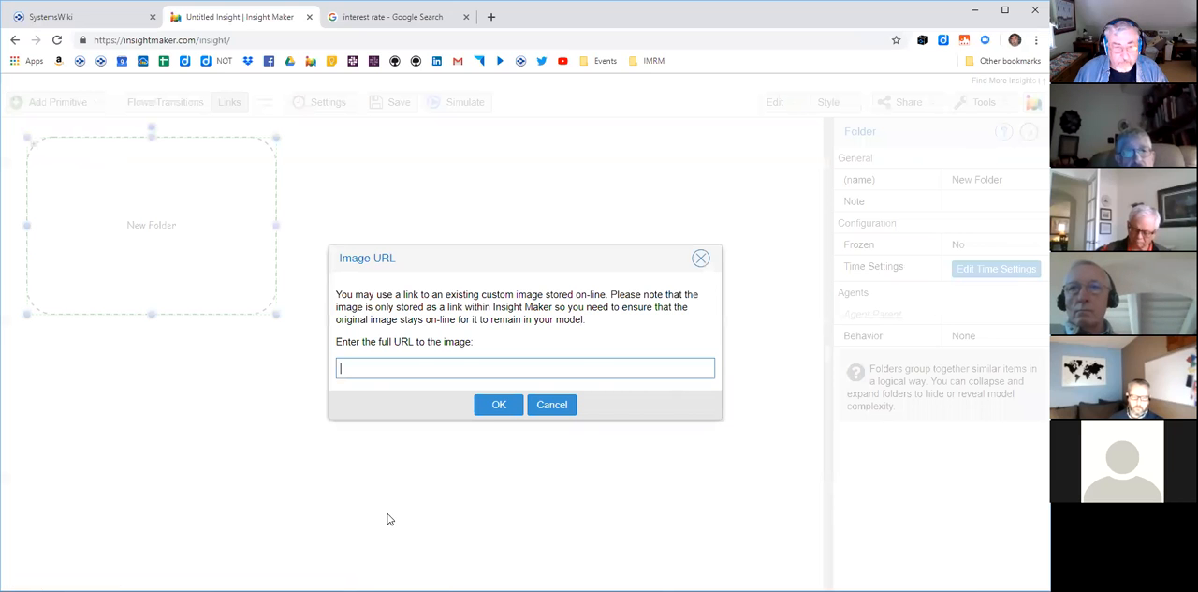
pyautogui.hotkey('ctrl', 'v')
pyautogui.click(499, 404)
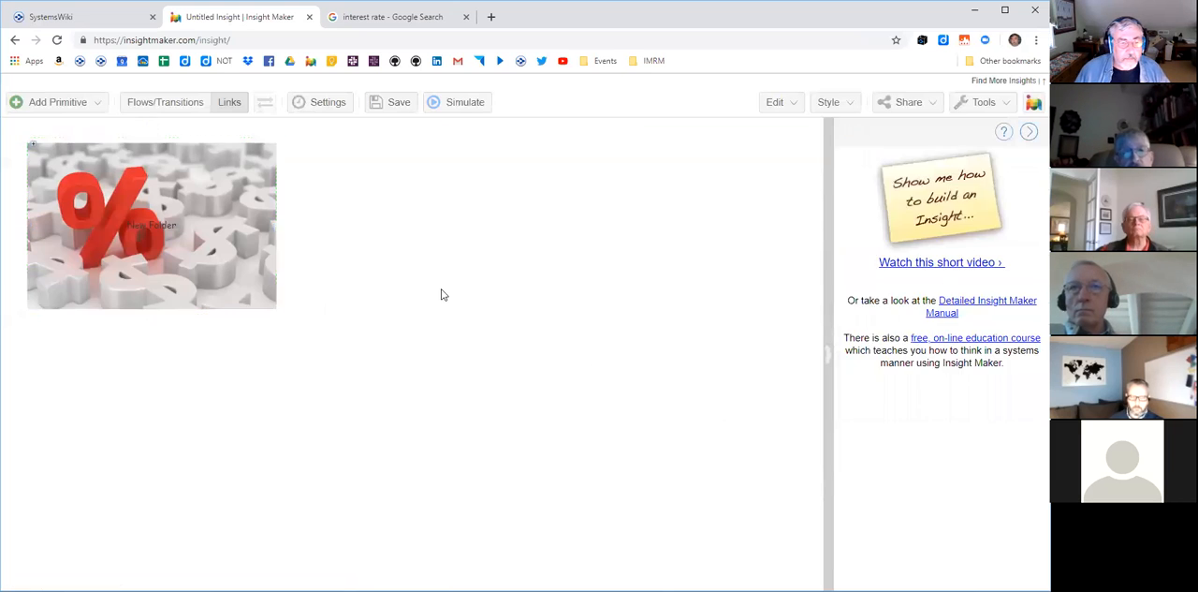
# - Position the collapsed folder's label at the bottom, below its picture
pyautogui.click(214, 235)
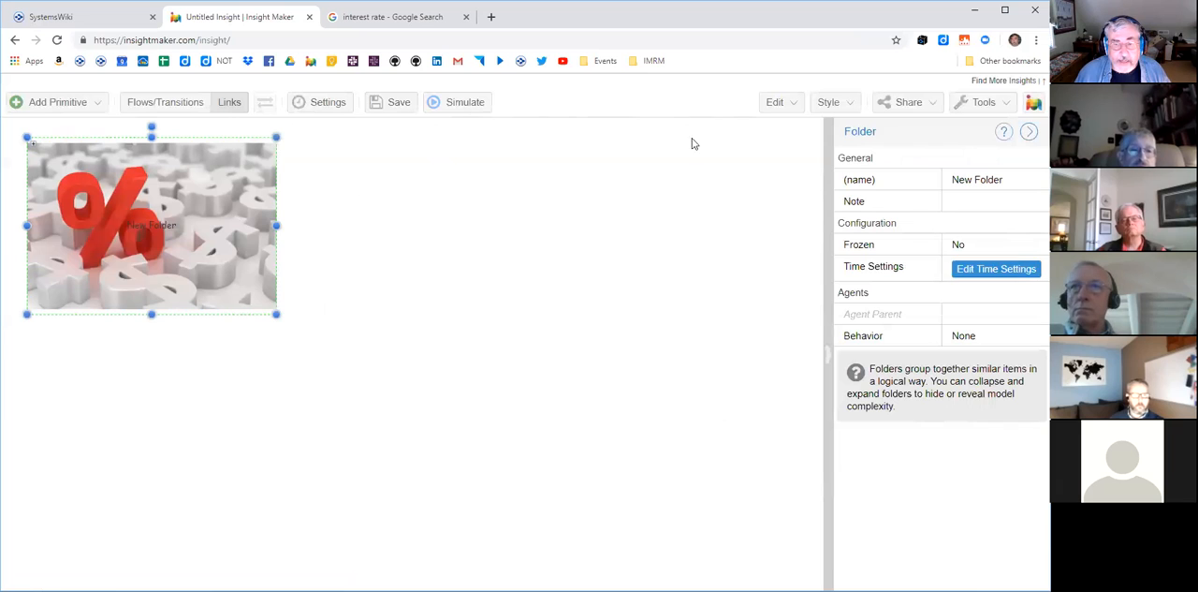
pyautogui.click(829, 102)
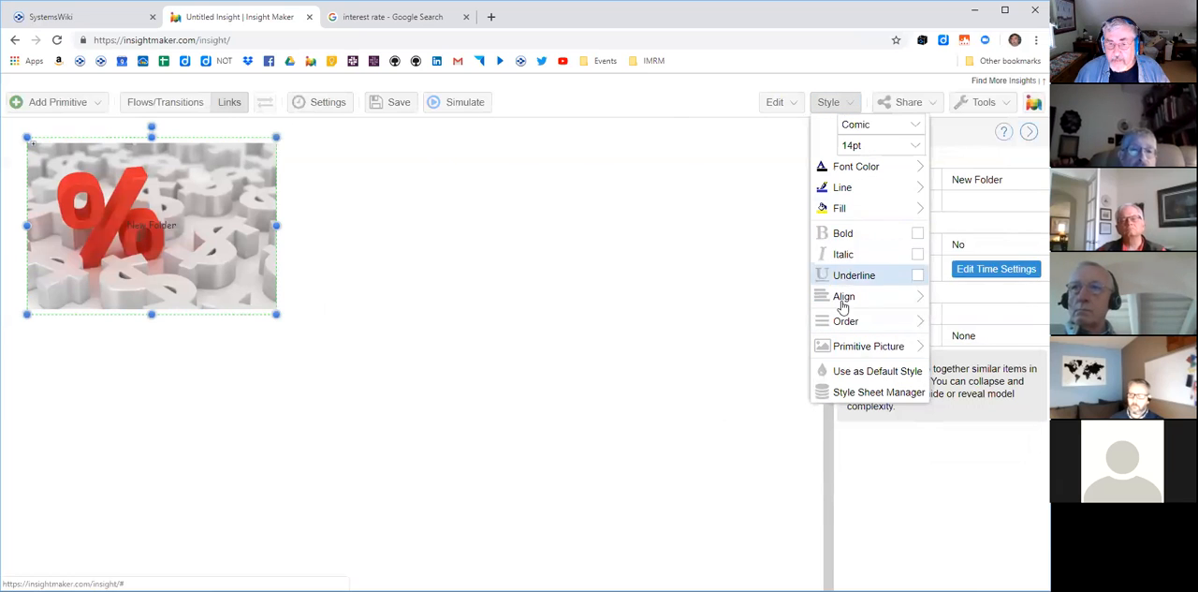
pyautogui.moveTo(847, 307)
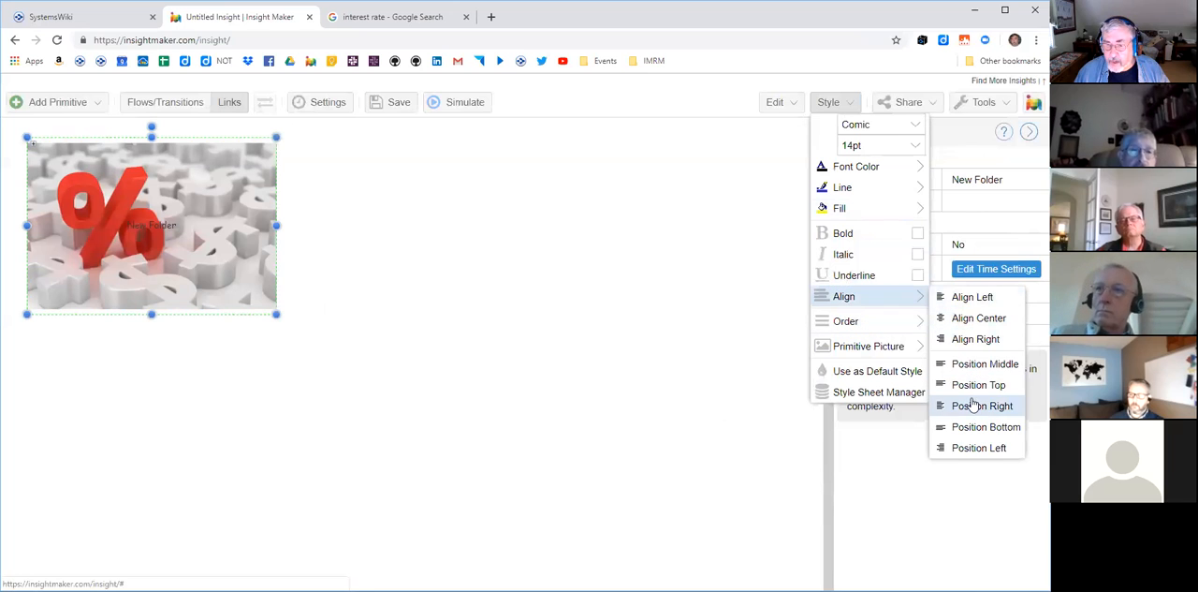
pyautogui.click(976, 427)
pyautogui.click(457, 351)
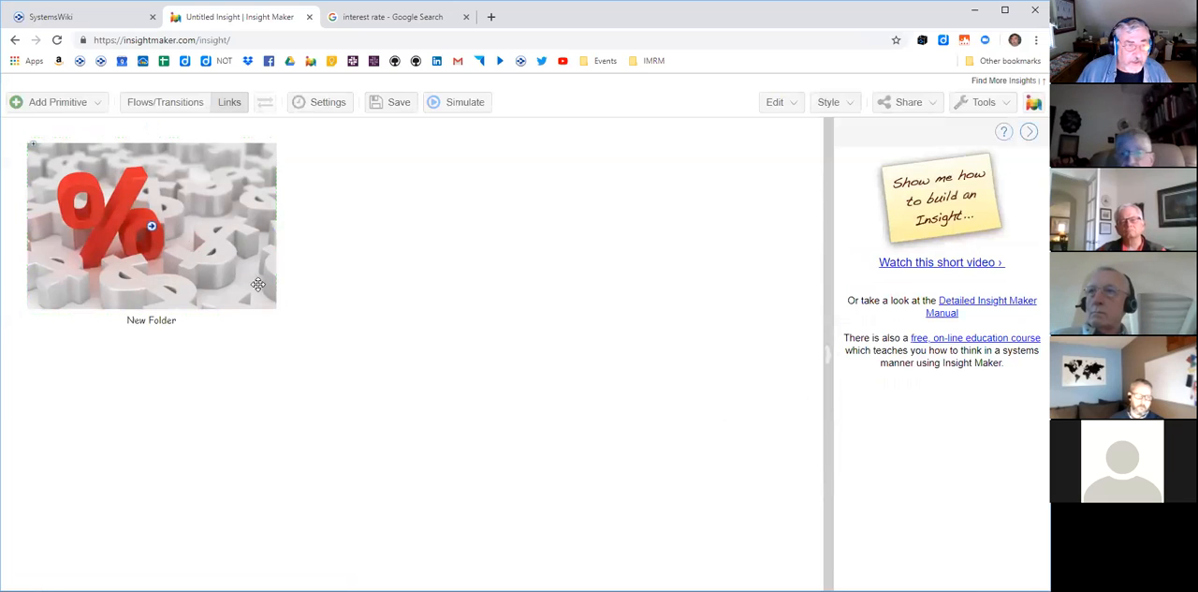
# - Expand and collapse the folder to check its picture, and shorten the collapsed frame slightly to fit the image
pyautogui.click(32, 150)
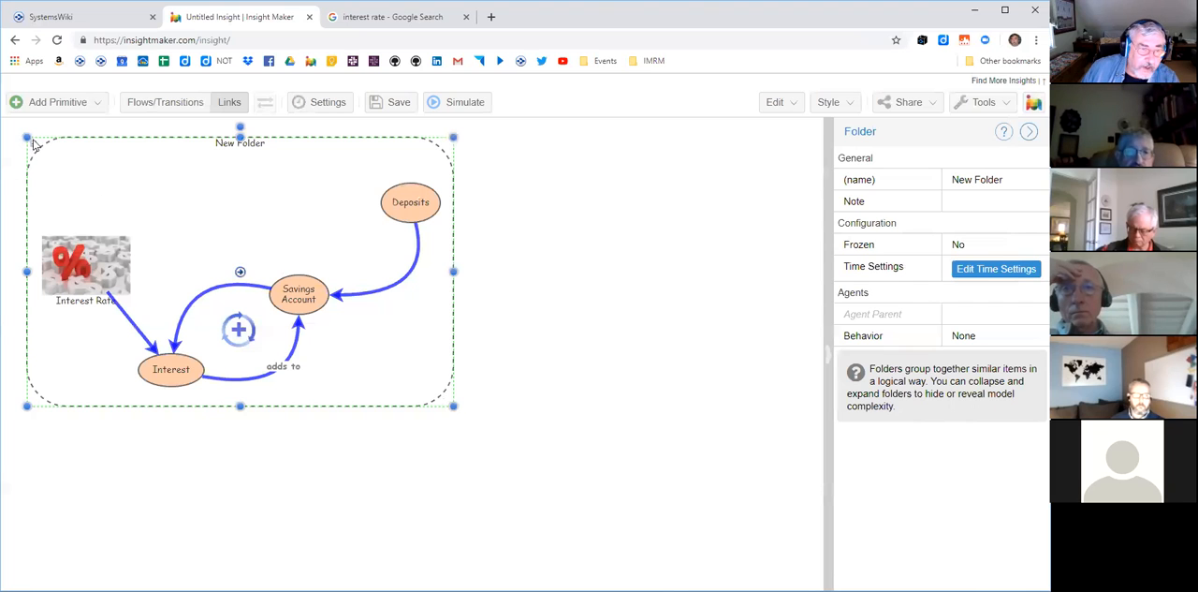
pyautogui.click(34, 147)
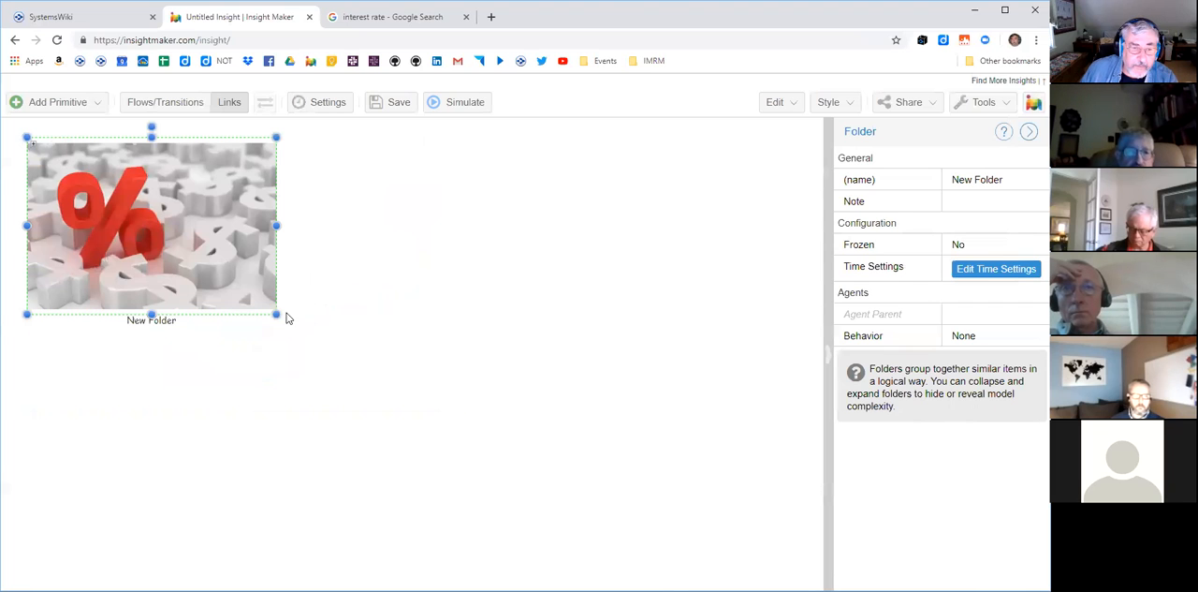
pyautogui.moveTo(277, 313); pyautogui.dragTo(275, 300)
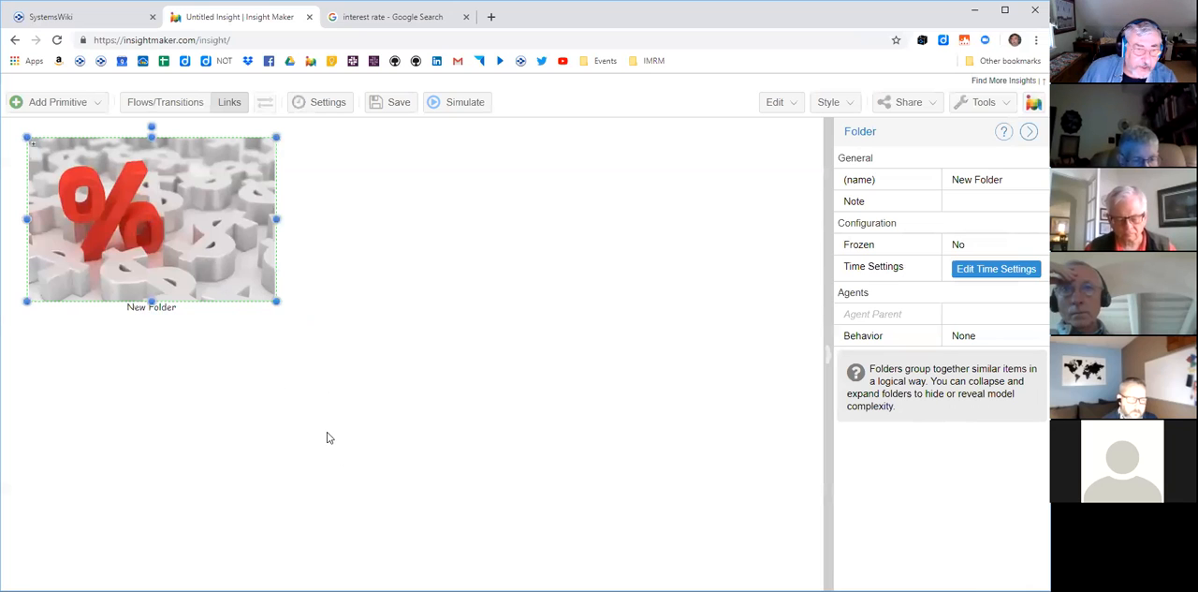
# - Create a variable outside the folder, and with the folder expanded move the variable clear of its border
pyautogui.rightClick(398, 194)
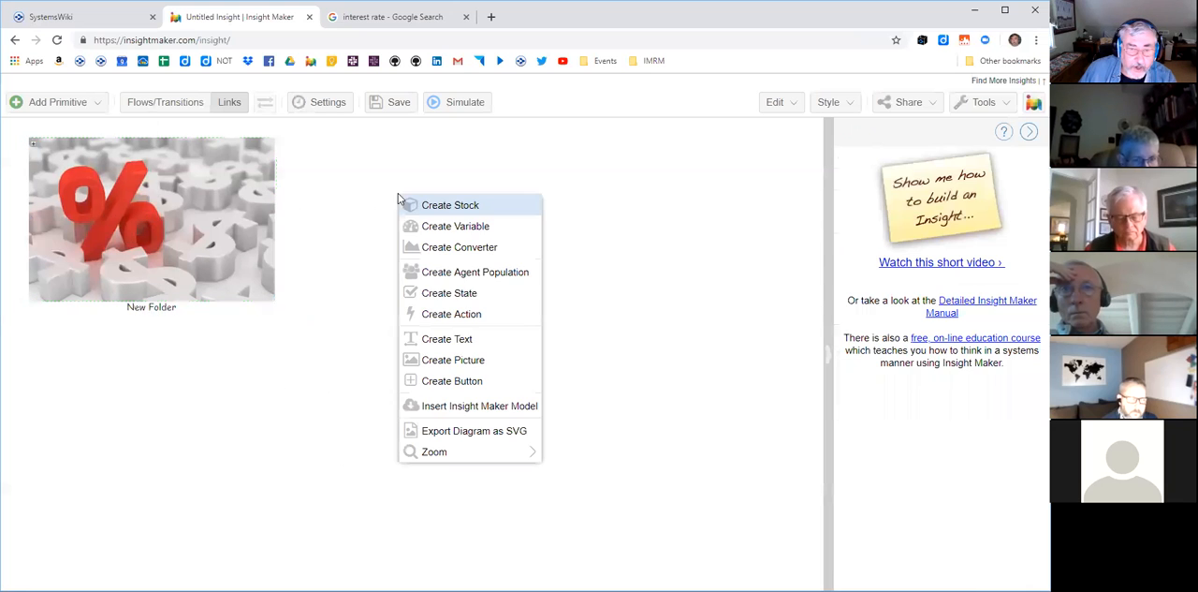
pyautogui.click(468, 226)
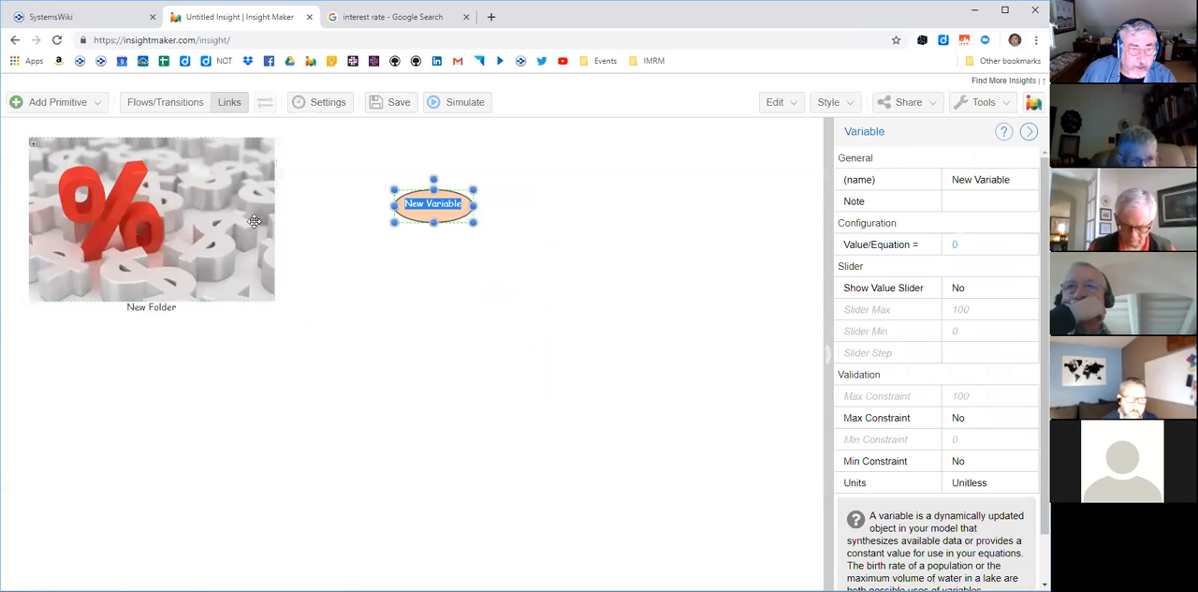
pyautogui.click(33, 143)
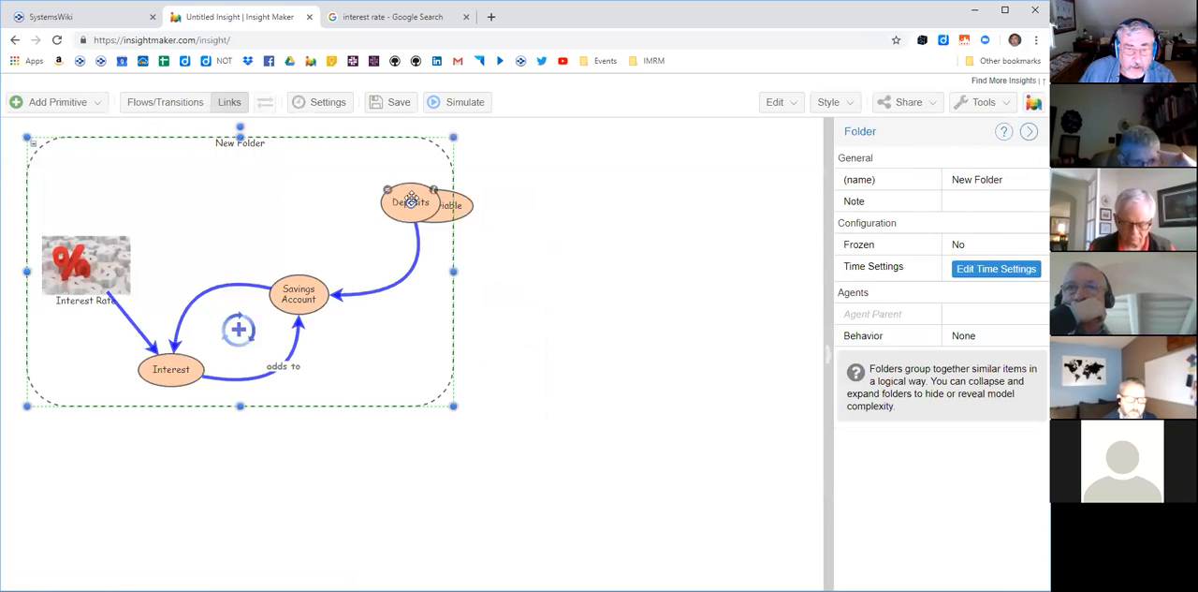
pyautogui.moveTo(461, 206); pyautogui.dragTo(634, 199)
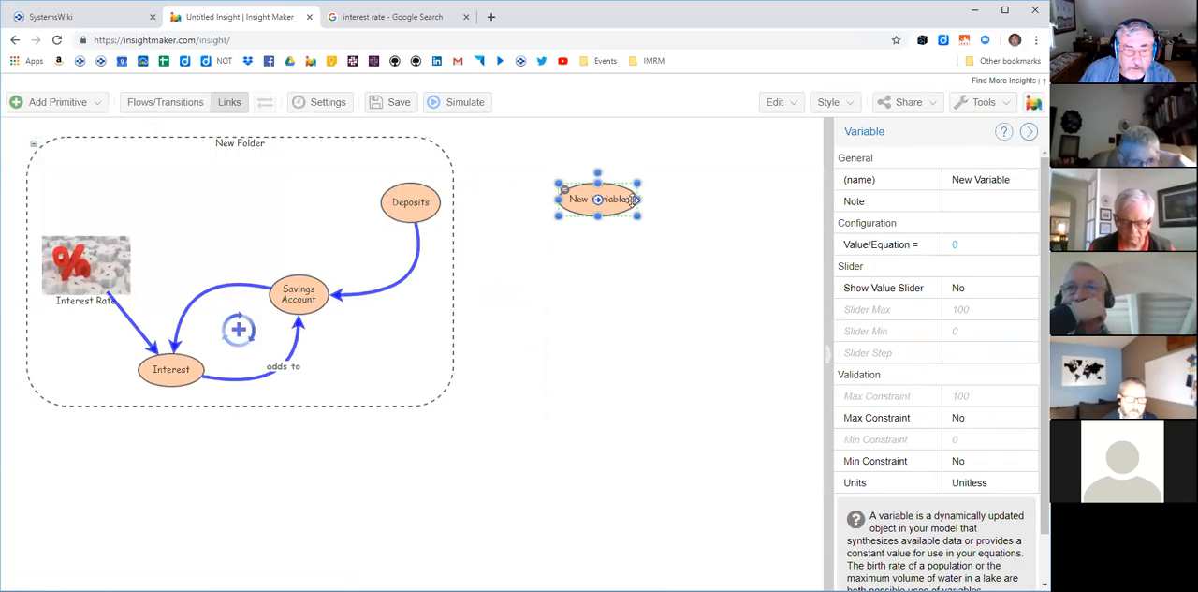
# - Link Savings Account to the new variable and collapse the folder to check how the link is shown
pyautogui.click(234, 112)
pyautogui.moveTo(298, 295); pyautogui.dragTo(570, 204)
pyautogui.click(34, 147)
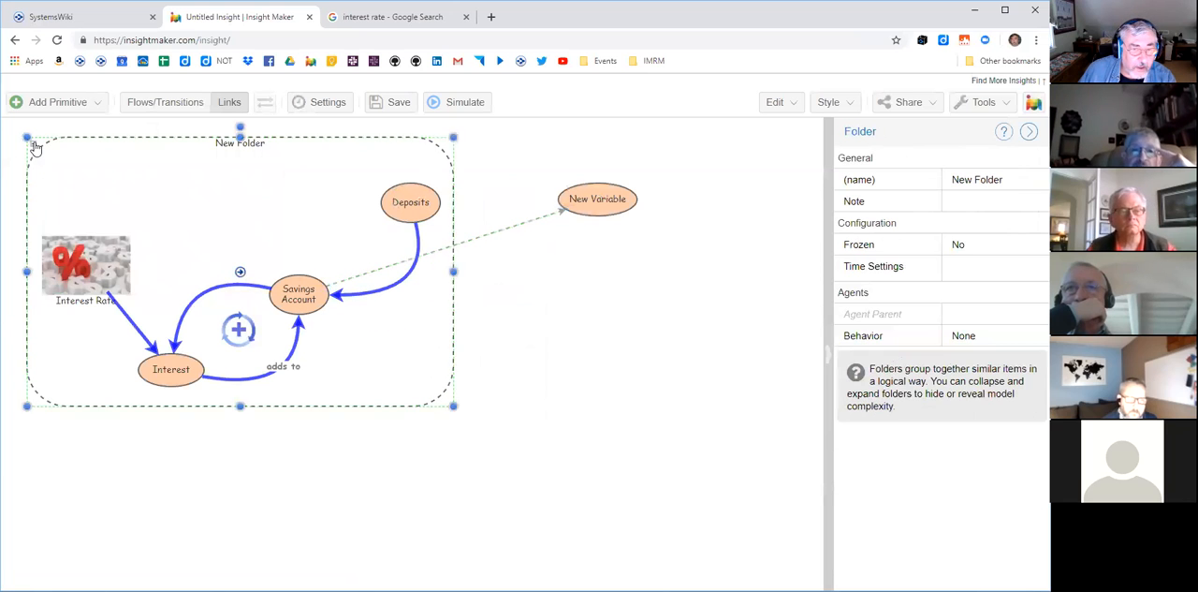
pyautogui.click(35, 147)
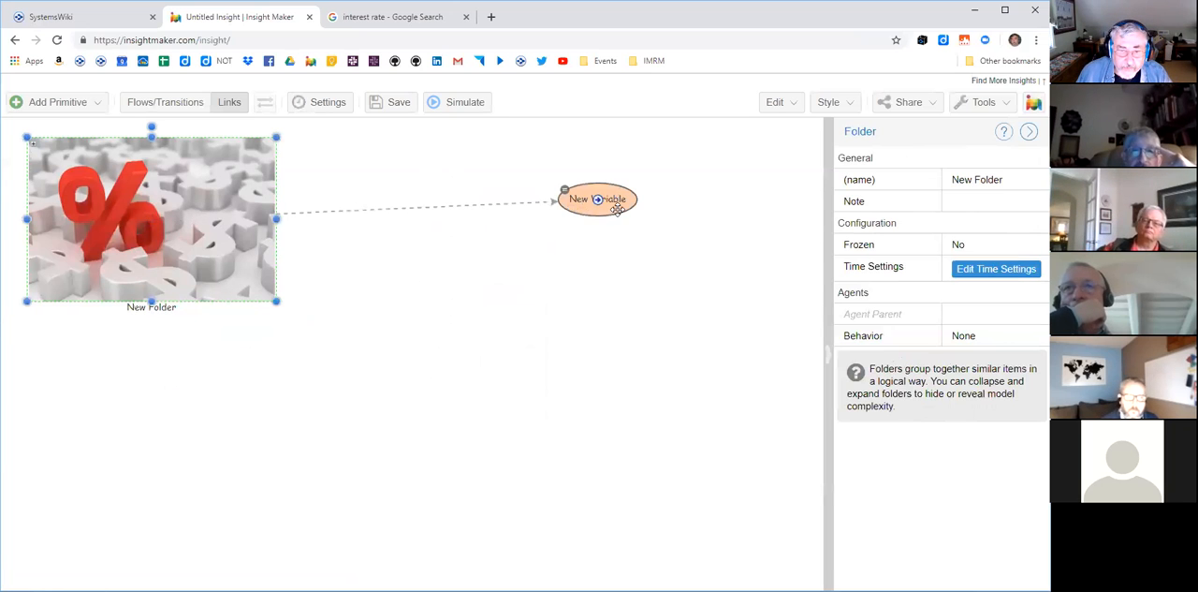
# - Move the new variable lower and reattach the start of its incoming link to the collapsed folder
pyautogui.moveTo(617, 207); pyautogui.dragTo(596, 276)
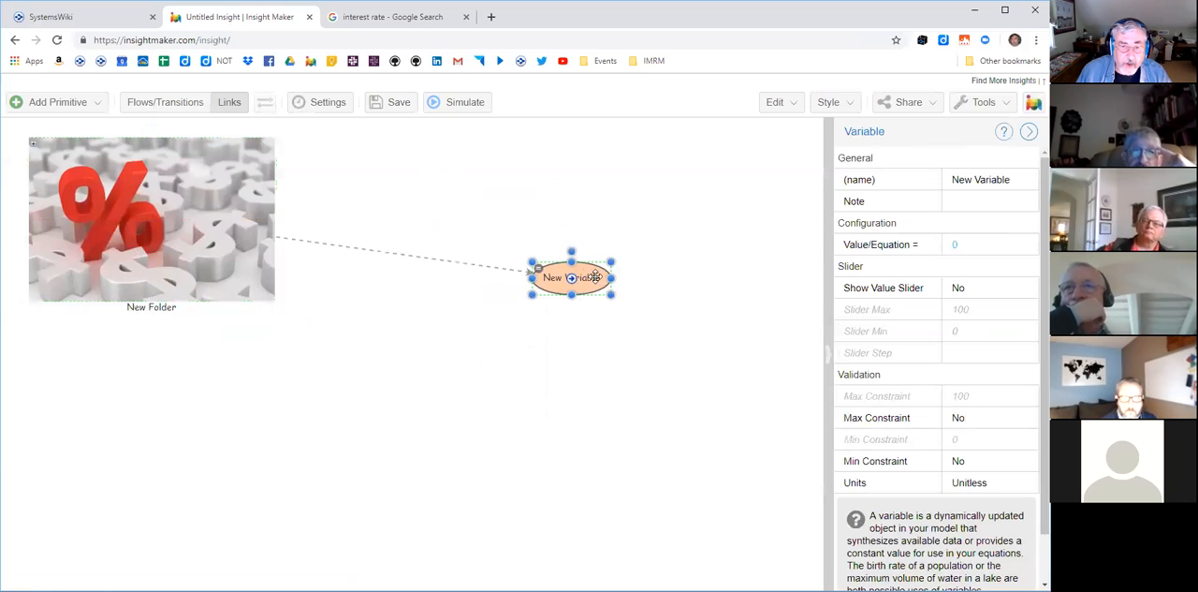
pyautogui.click(462, 260)
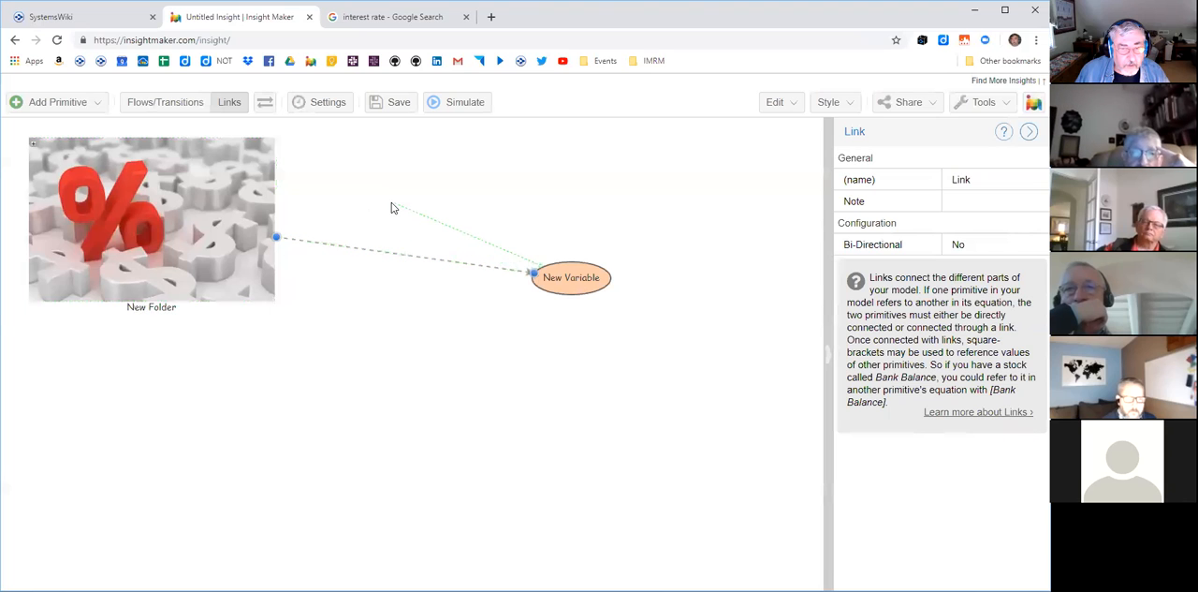
pyautogui.moveTo(394, 208); pyautogui.dragTo(394, 208)
pyautogui.moveTo(315, 192); pyautogui.dragTo(261, 194)
pyautogui.click(550, 368)
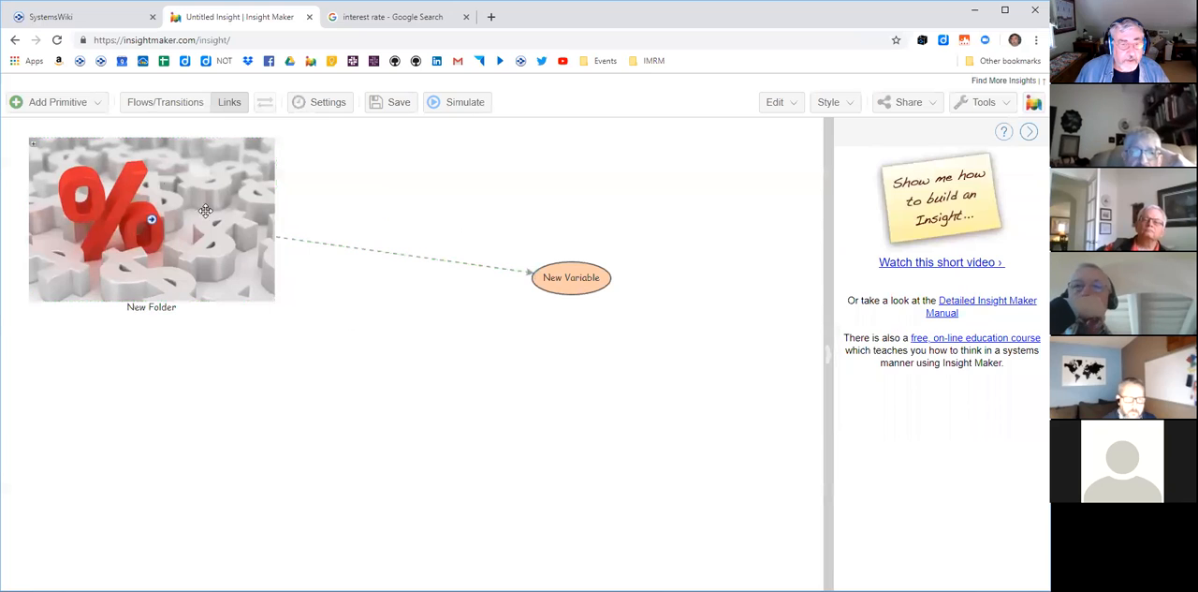
# - Expand the folder and delete the new variable outside it together with its leftover link
pyautogui.click(32, 148)
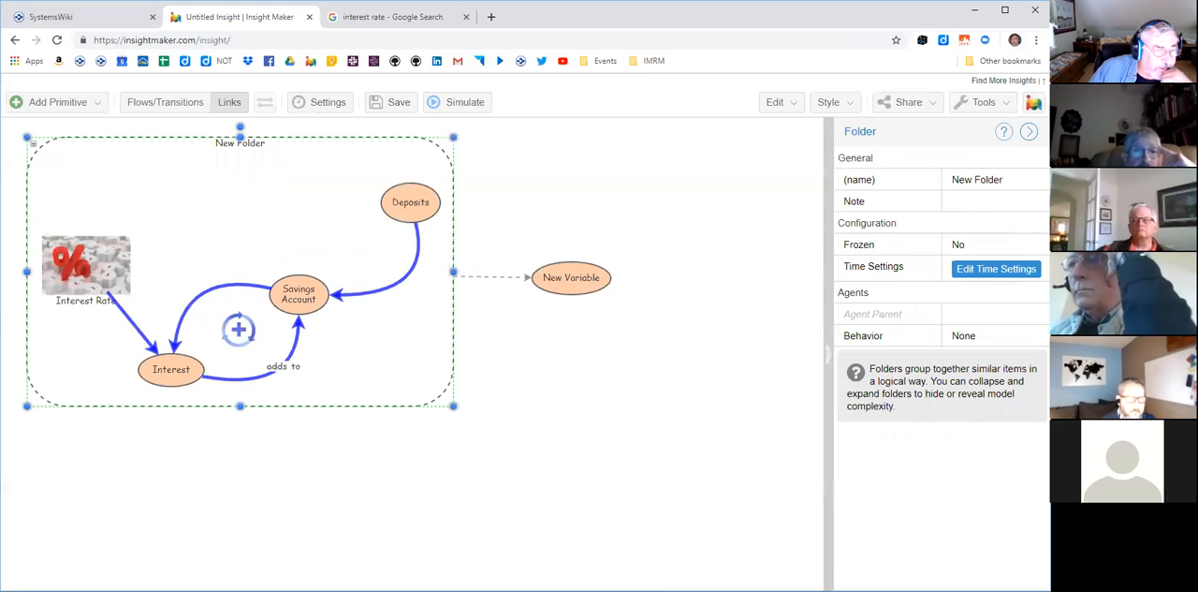
pyautogui.click(588, 286)
pyautogui.press('Delete')
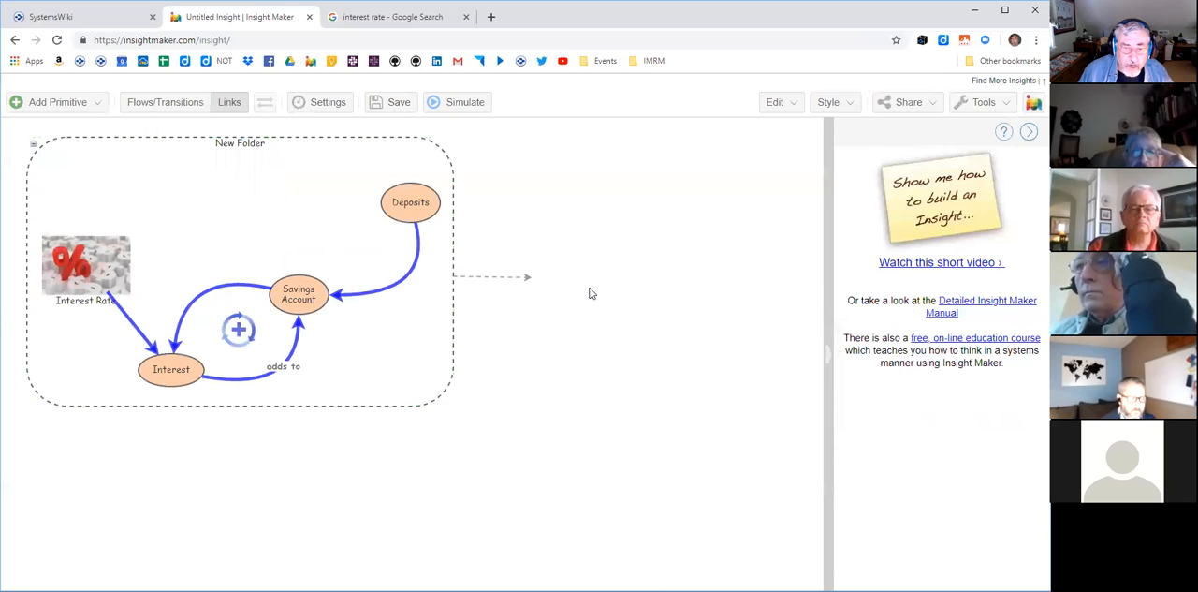
pyautogui.click(504, 277)
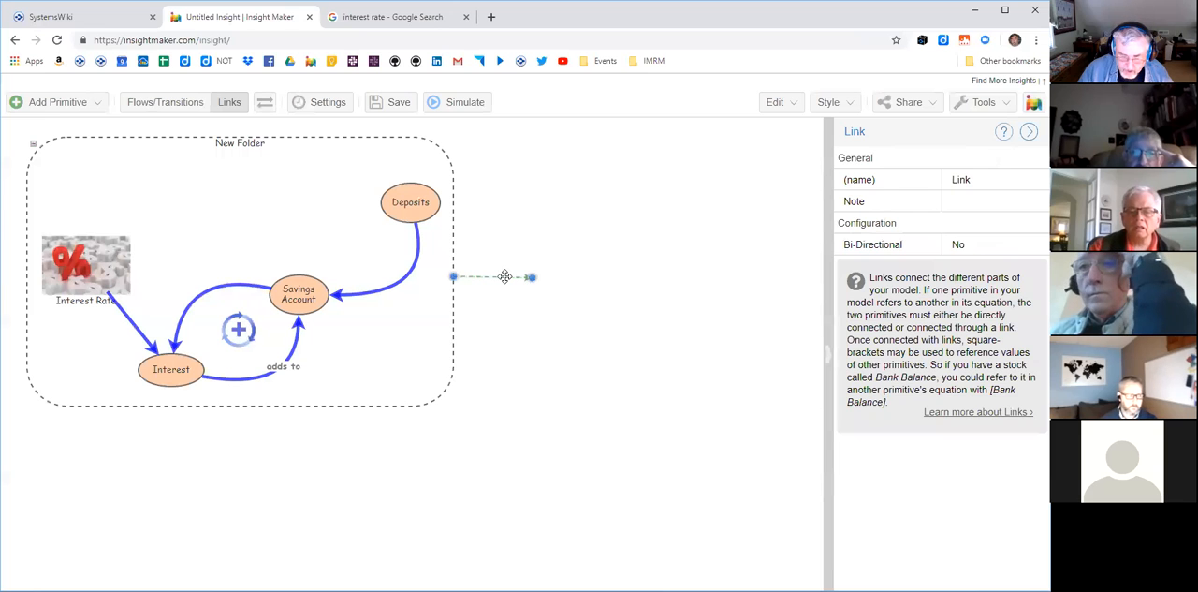
pyautogui.press('Delete')
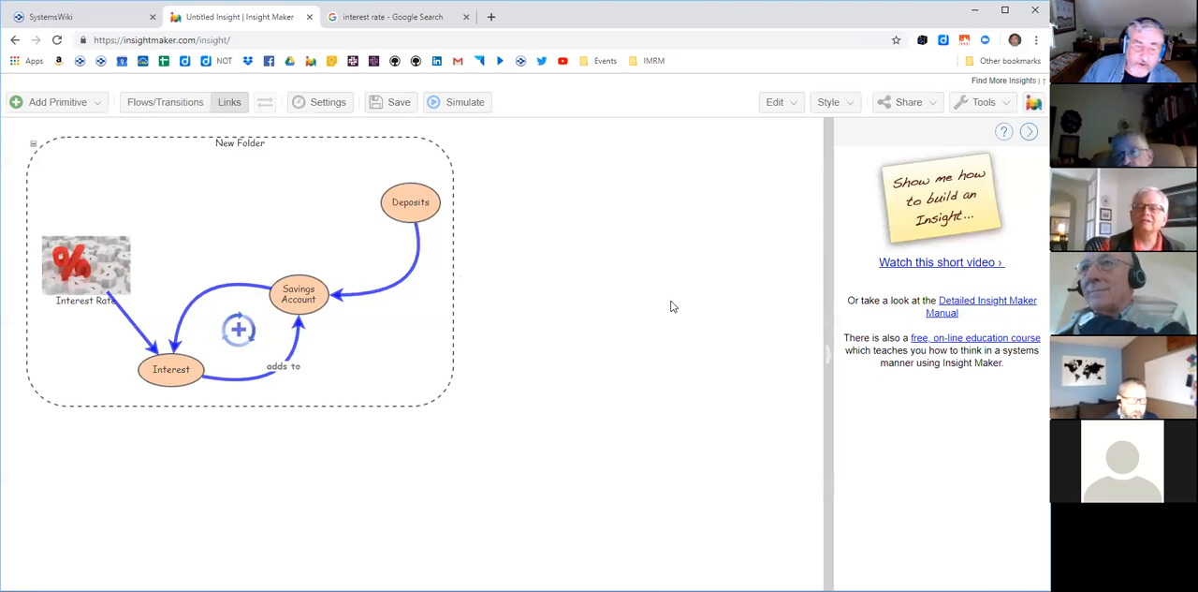
# - Label the curved link from Savings Account to Interest "somewhat"
pyautogui.click(215, 286)
pyautogui.doubleClick(216, 286)
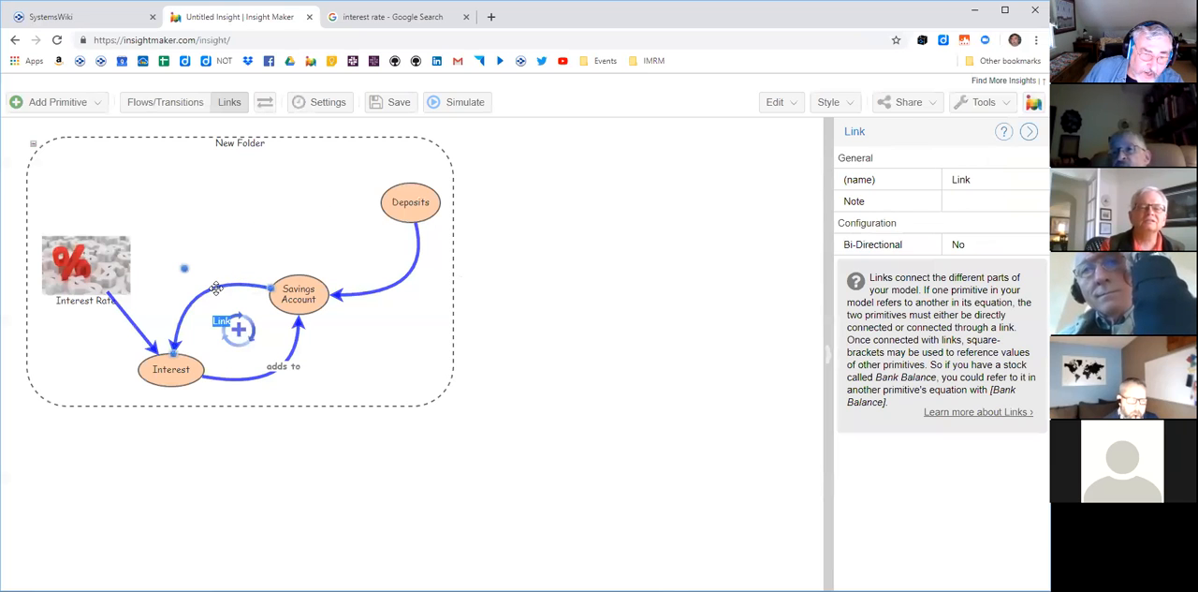
pyautogui.write('som')
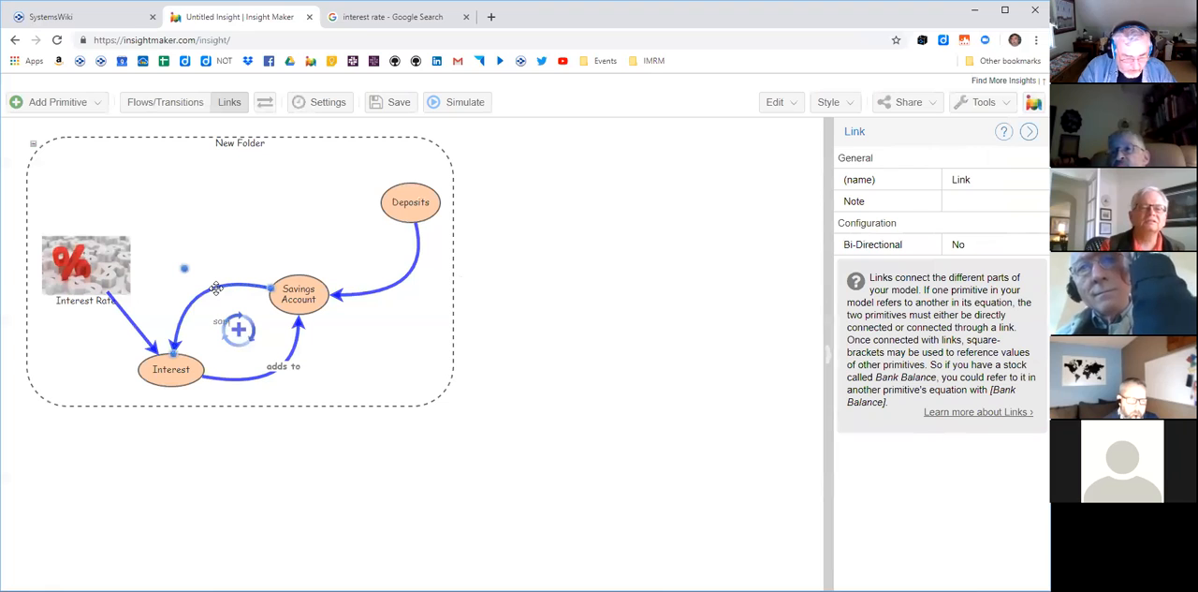
pyautogui.write('e')
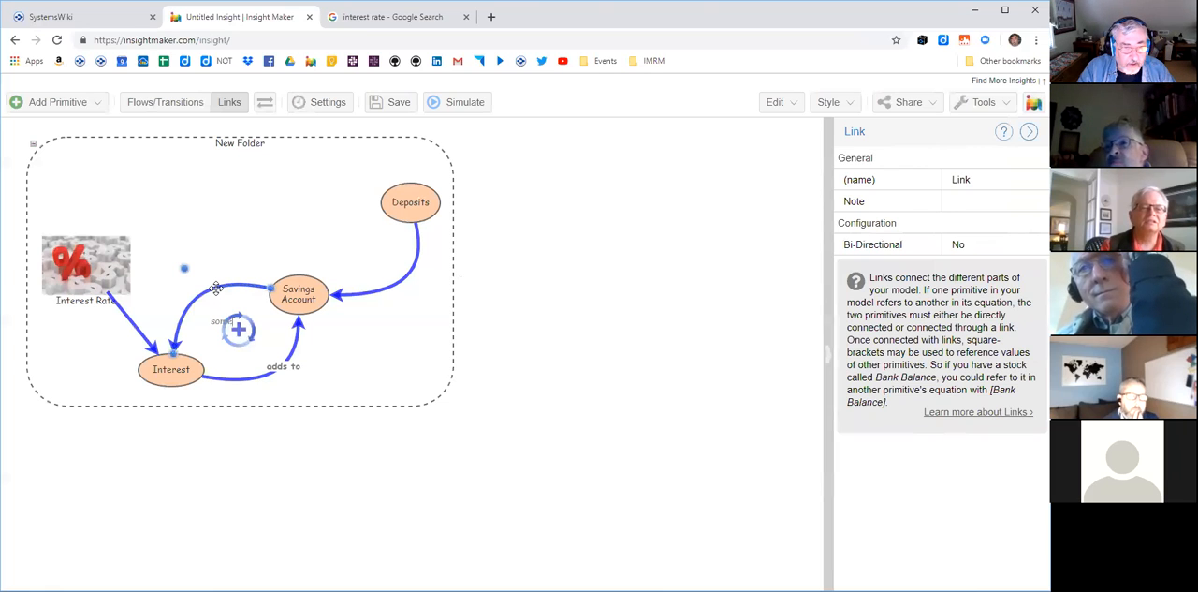
pyautogui.write('thing')
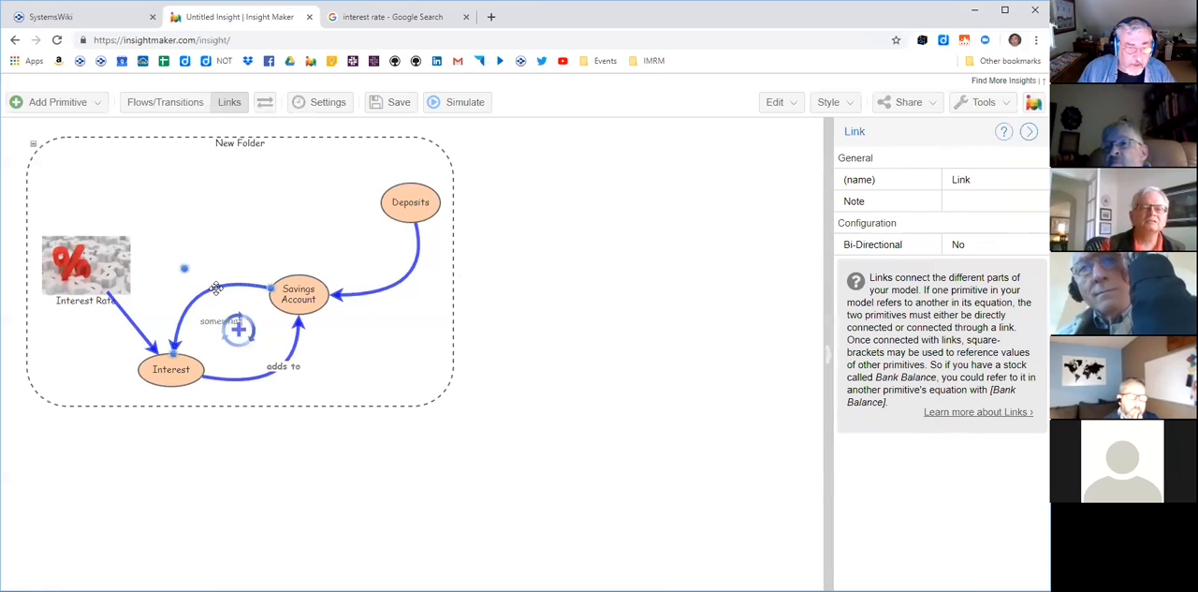
pyautogui.click(384, 408)
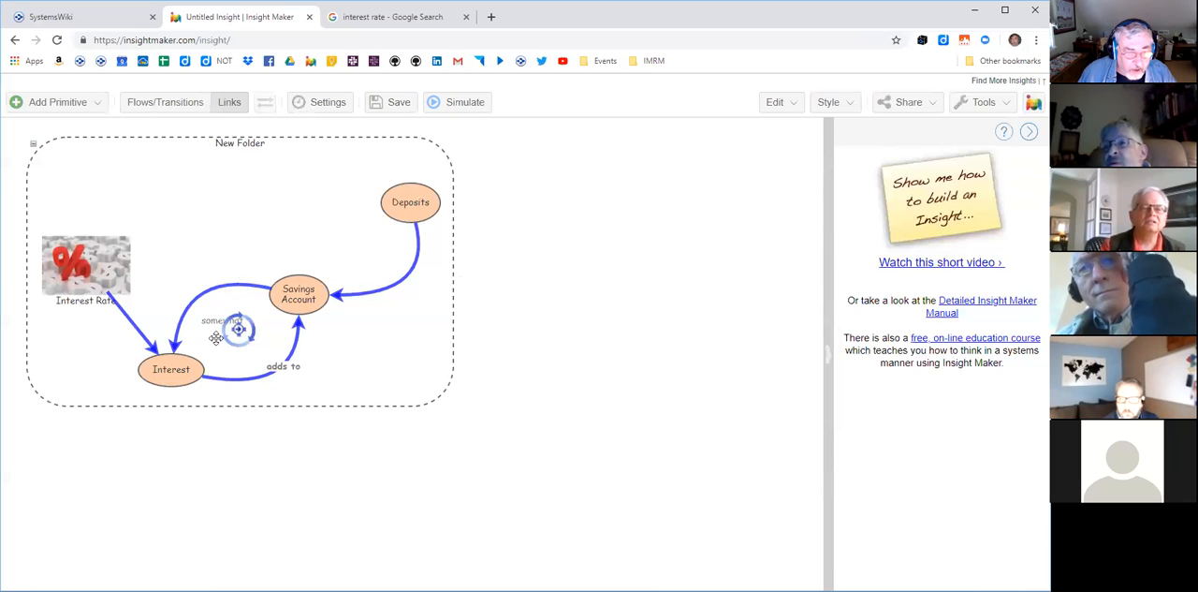
# - Shift the loop symbol aside to place the "somewhat" label on its link's curve, and return the symbol to the middle of the loop
pyautogui.click(207, 323)
pyautogui.click(217, 320)
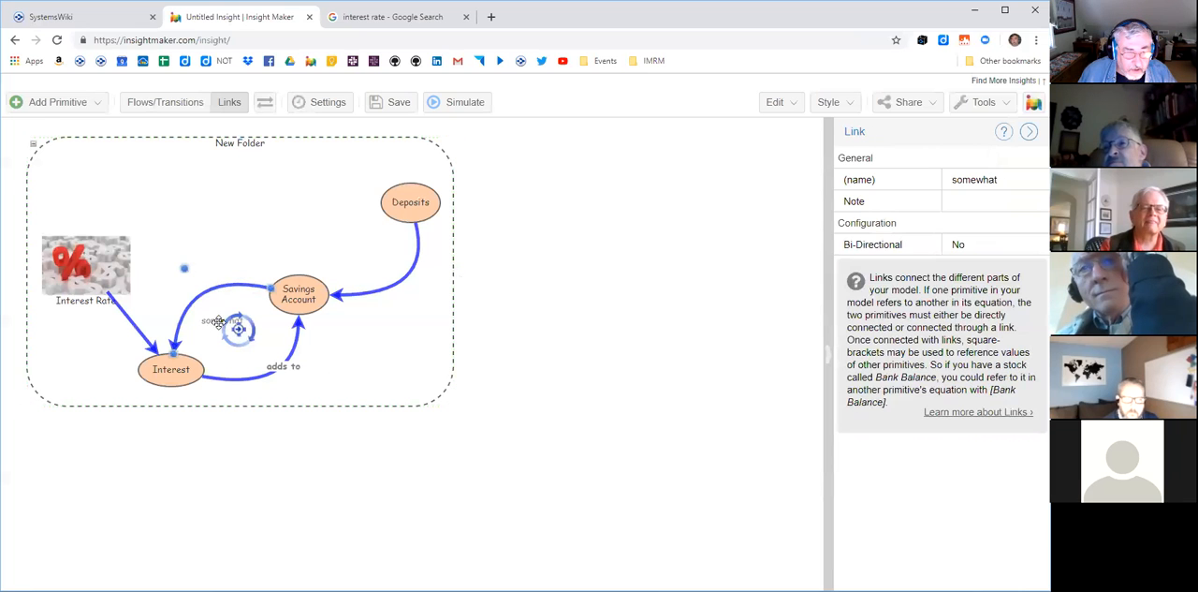
pyautogui.moveTo(221, 321); pyautogui.dragTo(273, 363)
pyautogui.click(218, 320)
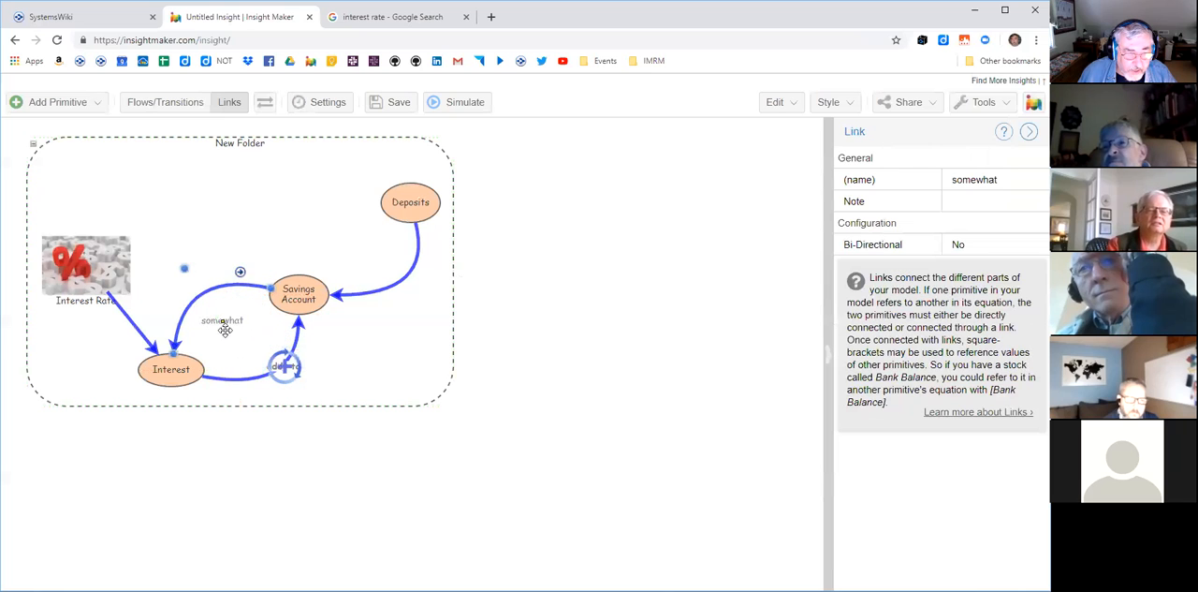
pyautogui.moveTo(223, 321); pyautogui.dragTo(205, 288)
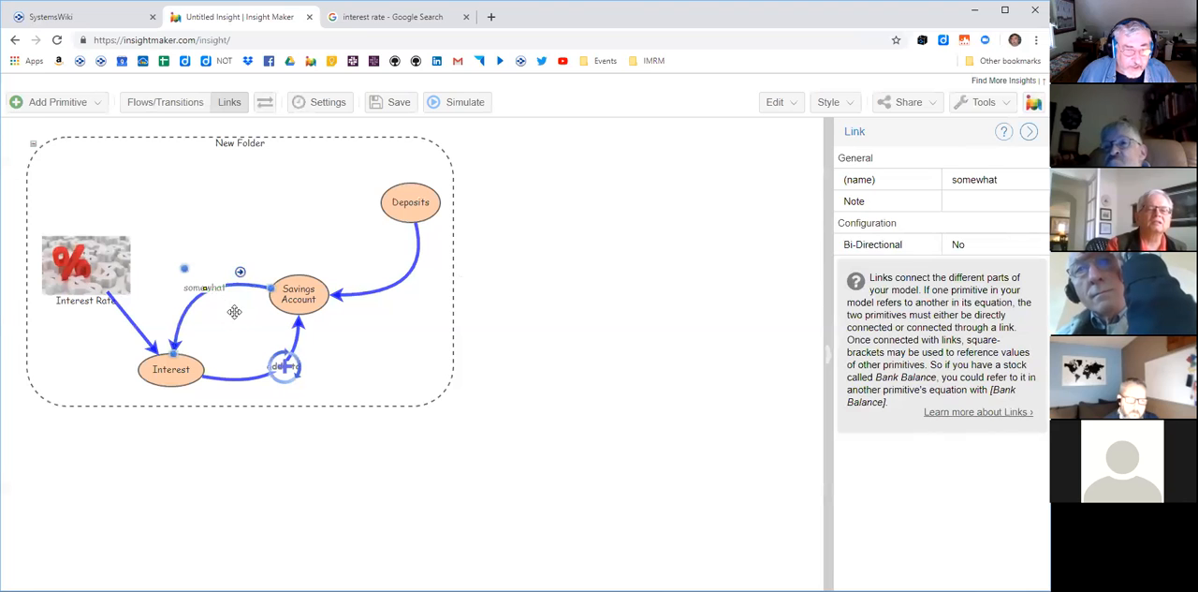
pyautogui.click(273, 357)
pyautogui.moveTo(274, 356); pyautogui.dragTo(229, 326)
pyautogui.click(371, 360)
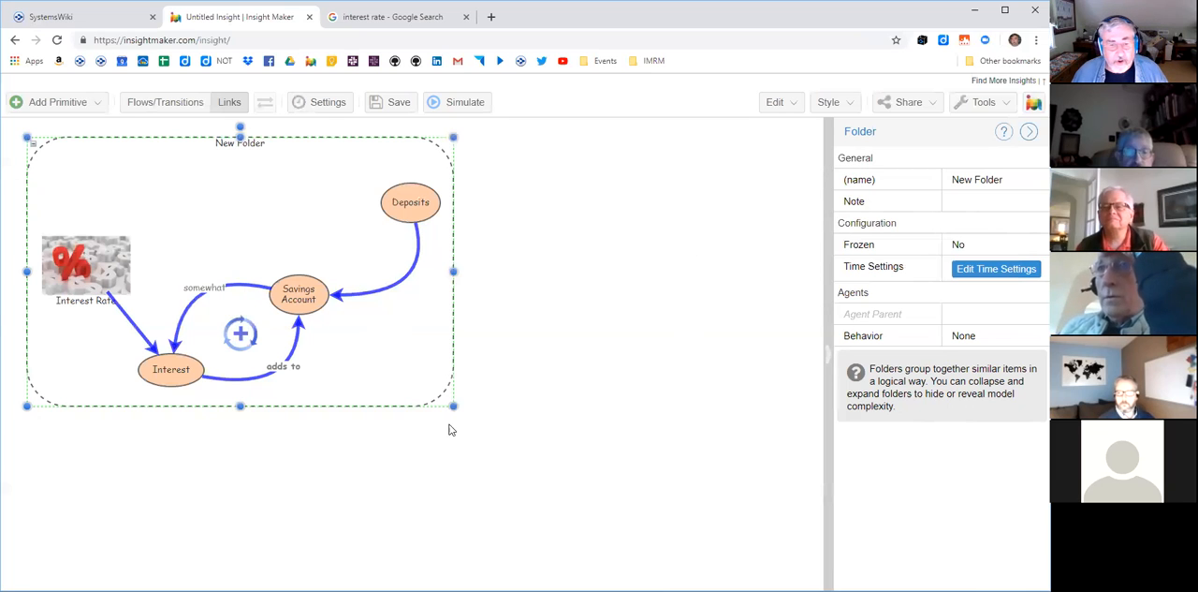
# - Collapse the folder to its picture and create a stock named Tub Water Level in the empty canvas area beside it
pyautogui.click(34, 146)
pyautogui.click(420, 209)
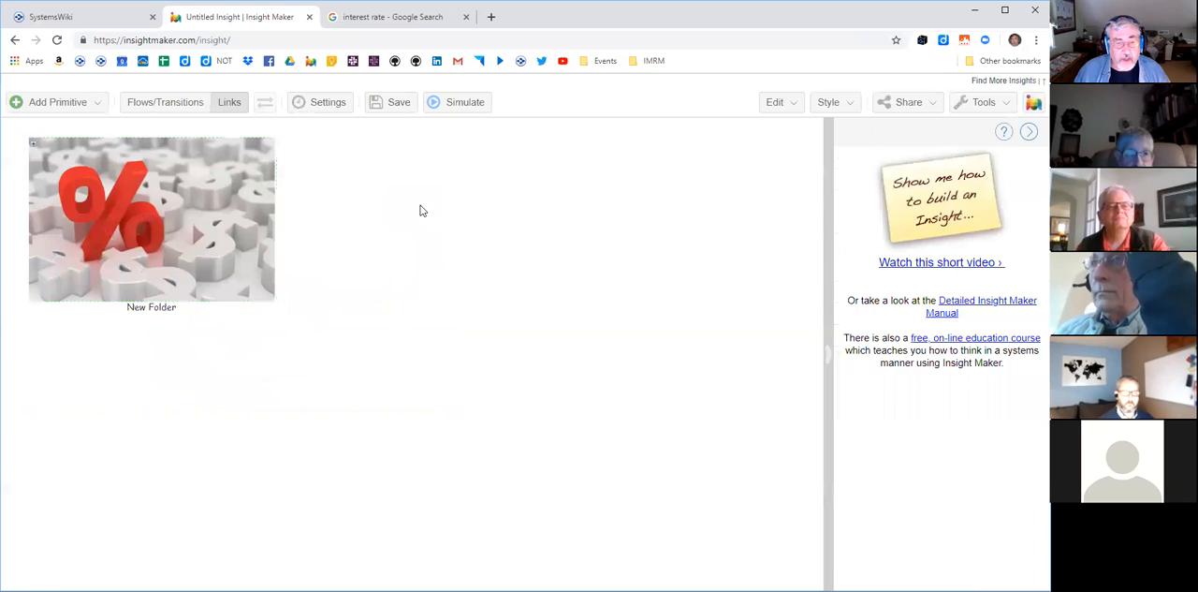
pyautogui.rightClick(546, 307)
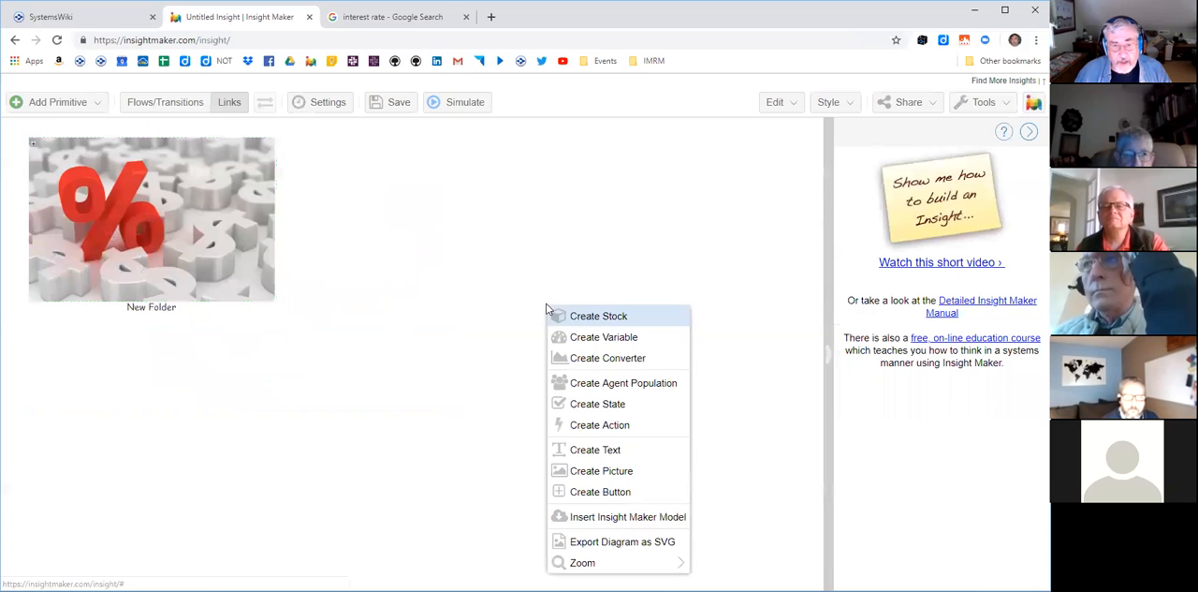
pyautogui.click(604, 319)
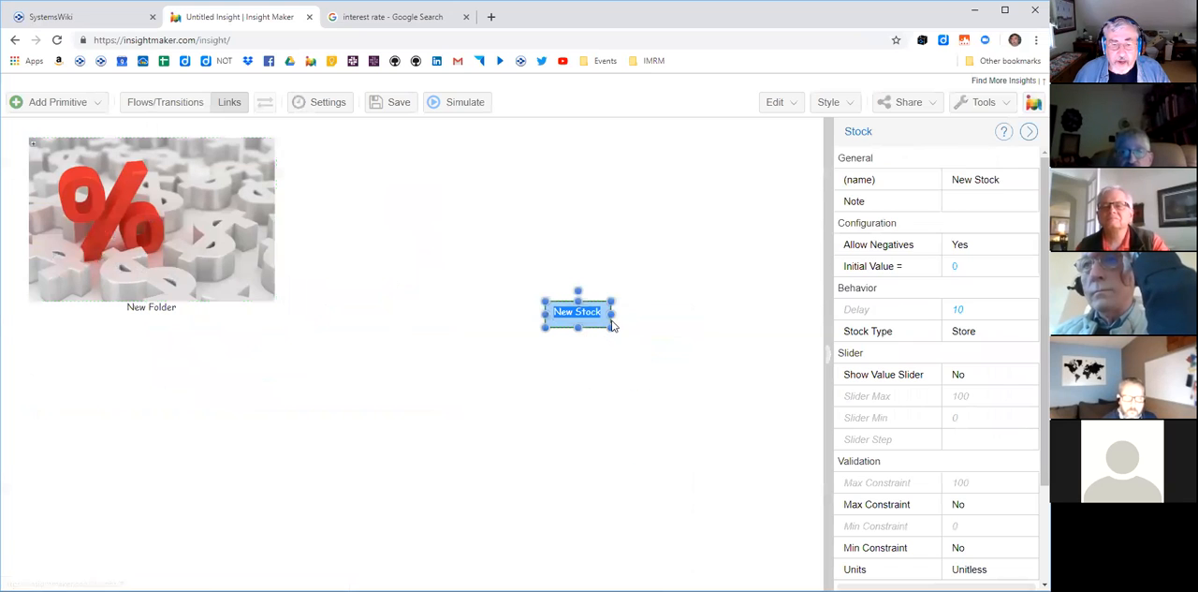
pyautogui.write('Tu')
pyautogui.write('b')
pyautogui.write(' Water')
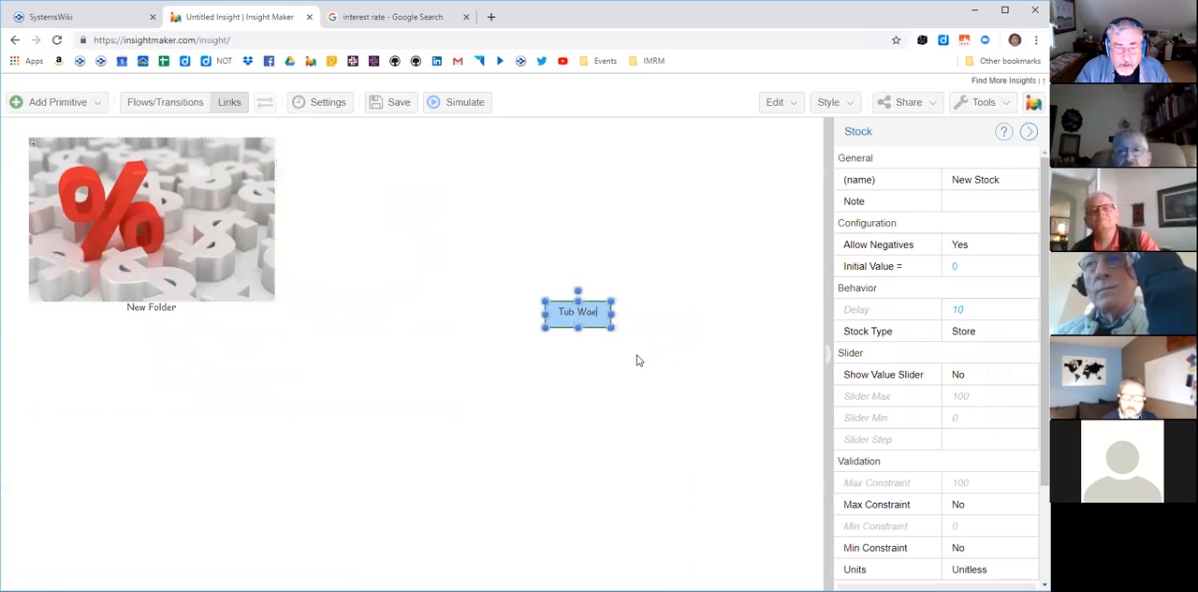
pyautogui.write(' Level')
pyautogui.press('Return')
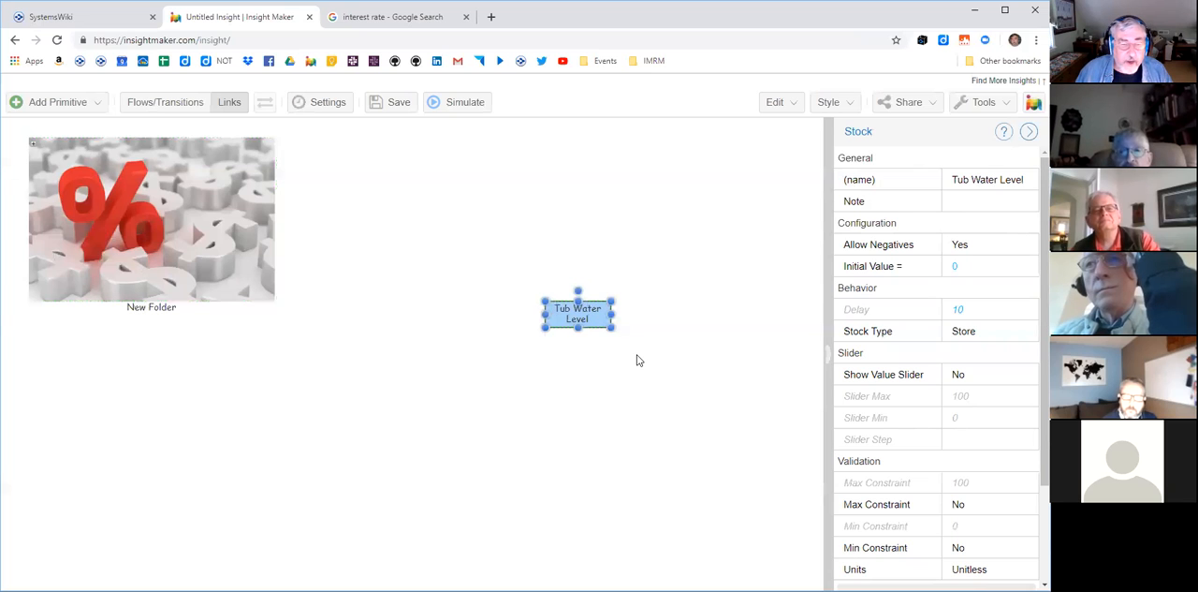
# - Move the Tub Water Level stock slightly lower and enlarge its box a little around the two-line name
pyautogui.click(99, 104)
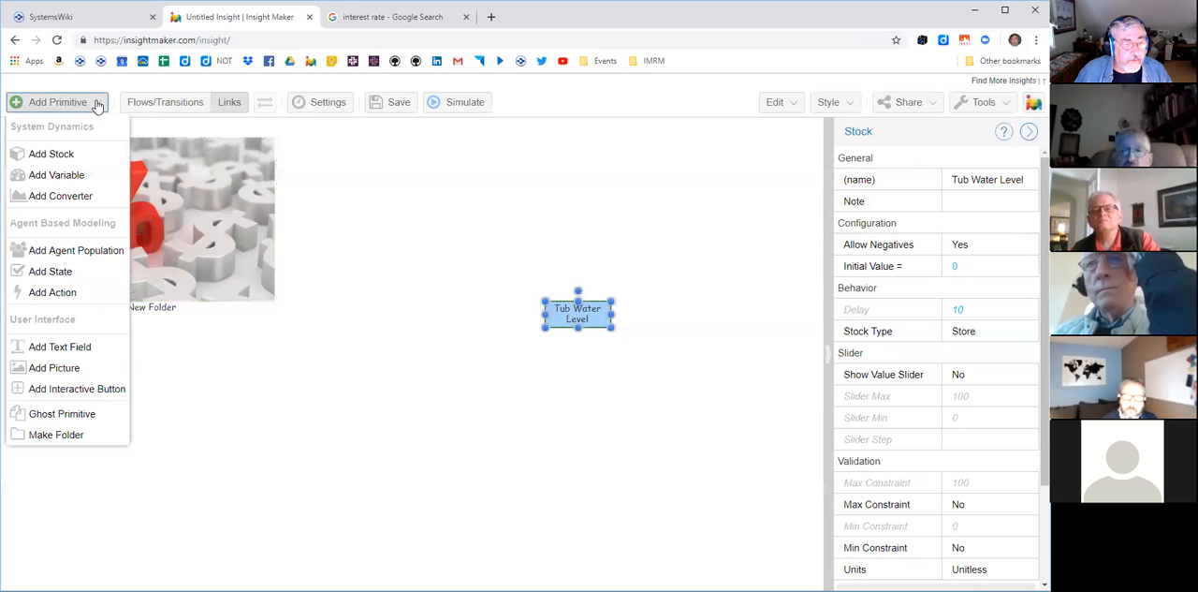
pyautogui.click(614, 389)
pyautogui.click(604, 320)
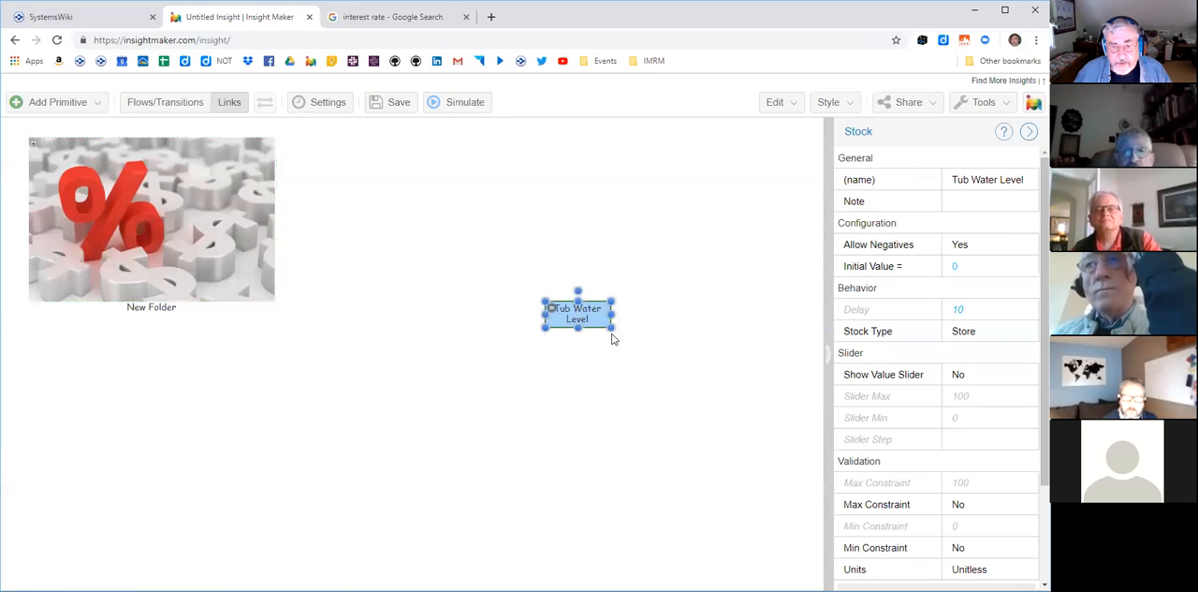
pyautogui.moveTo(612, 328); pyautogui.dragTo(595, 374)
pyautogui.click(613, 341)
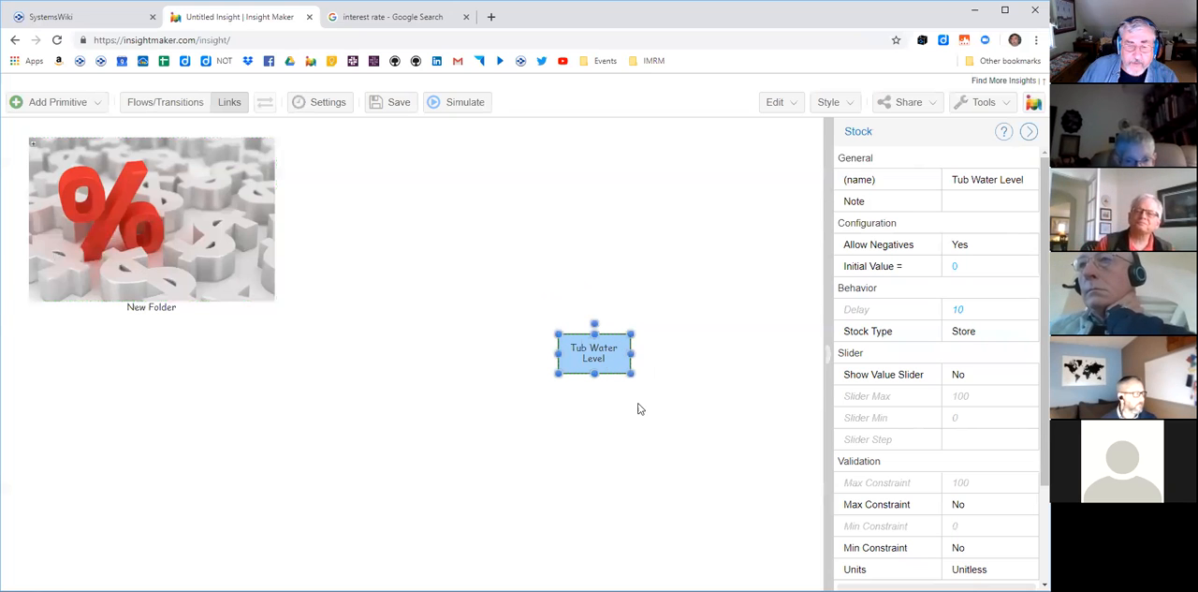
pyautogui.moveTo(629, 373); pyautogui.dragTo(625, 365)
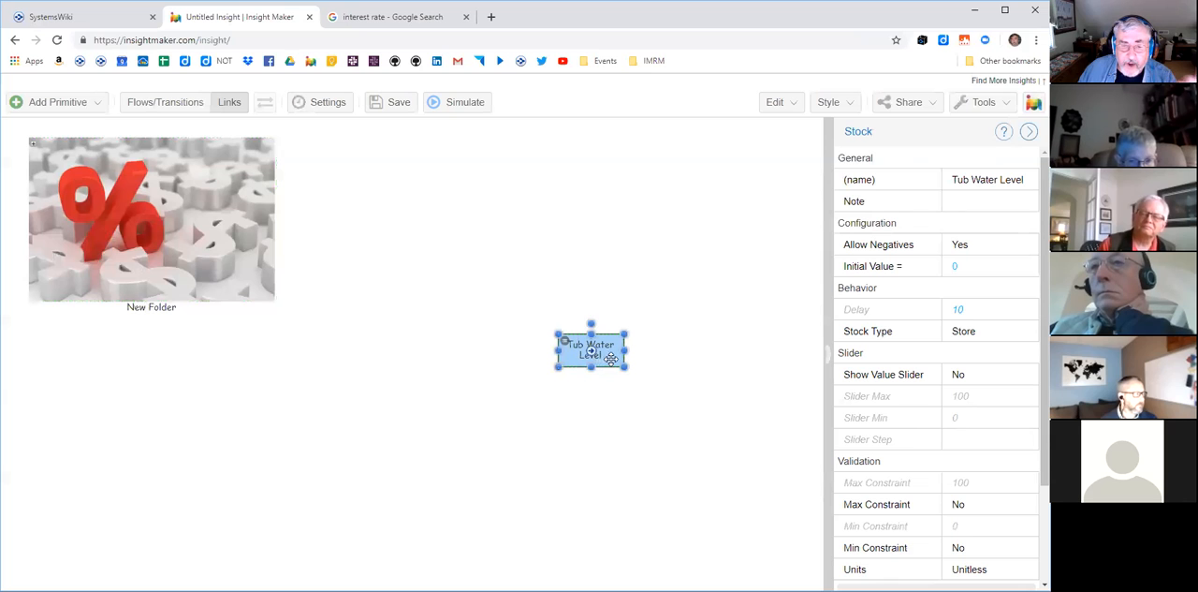
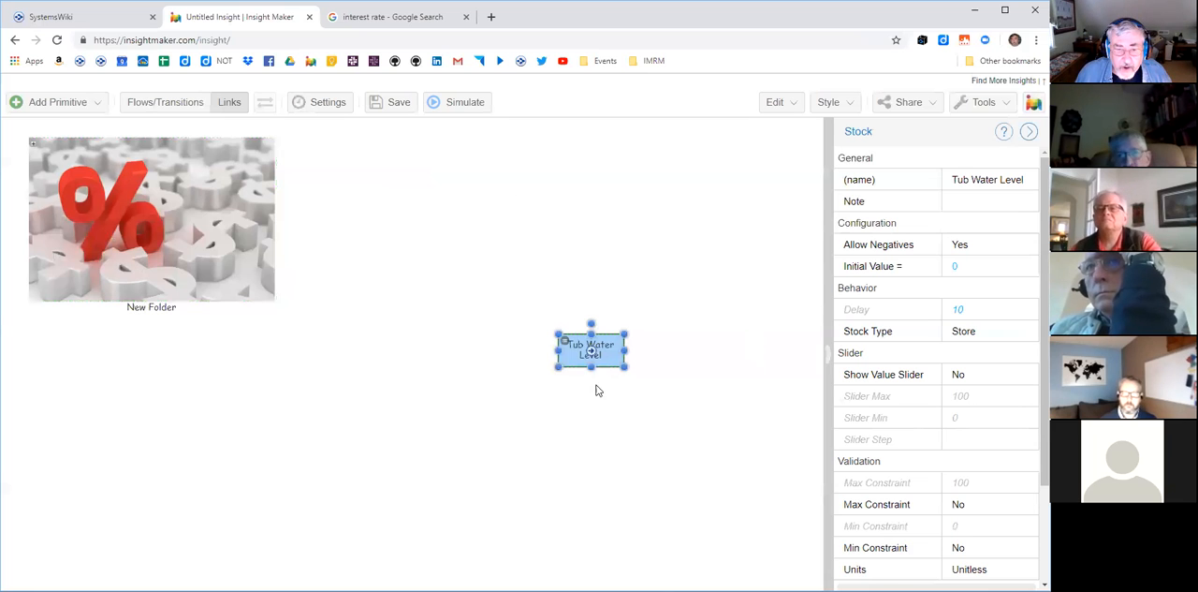
# - Move the Tub Water Level stock slightly lower and create a variable named Full Tub to its upper left
pyautogui.moveTo(607, 353); pyautogui.dragTo(600, 380)
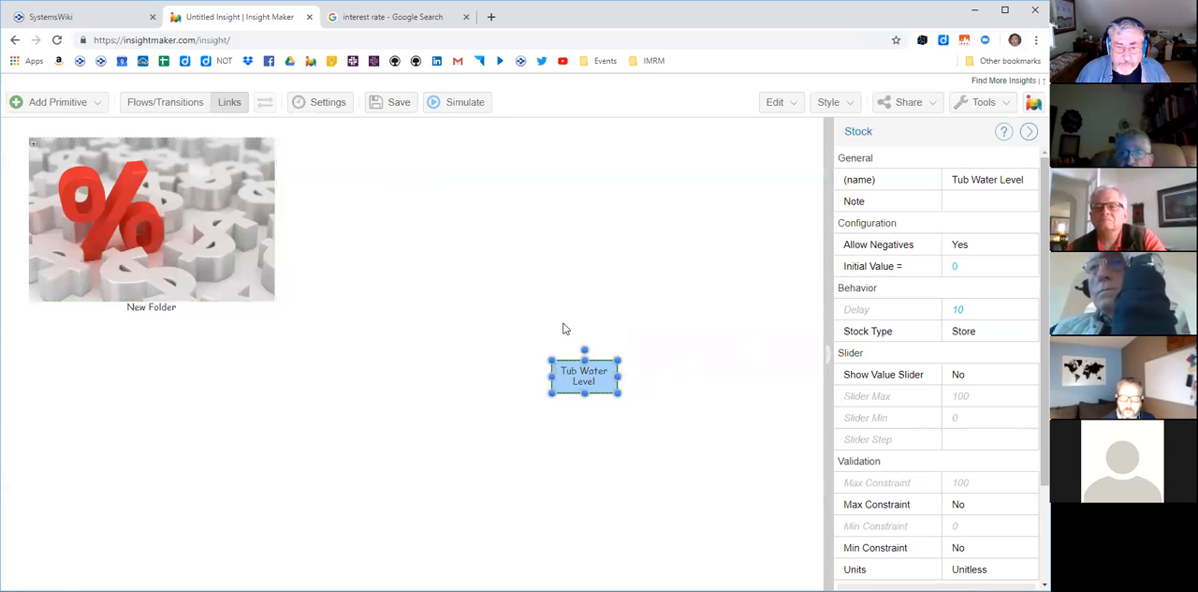
pyautogui.rightClick(475, 228)
pyautogui.click(508, 255)
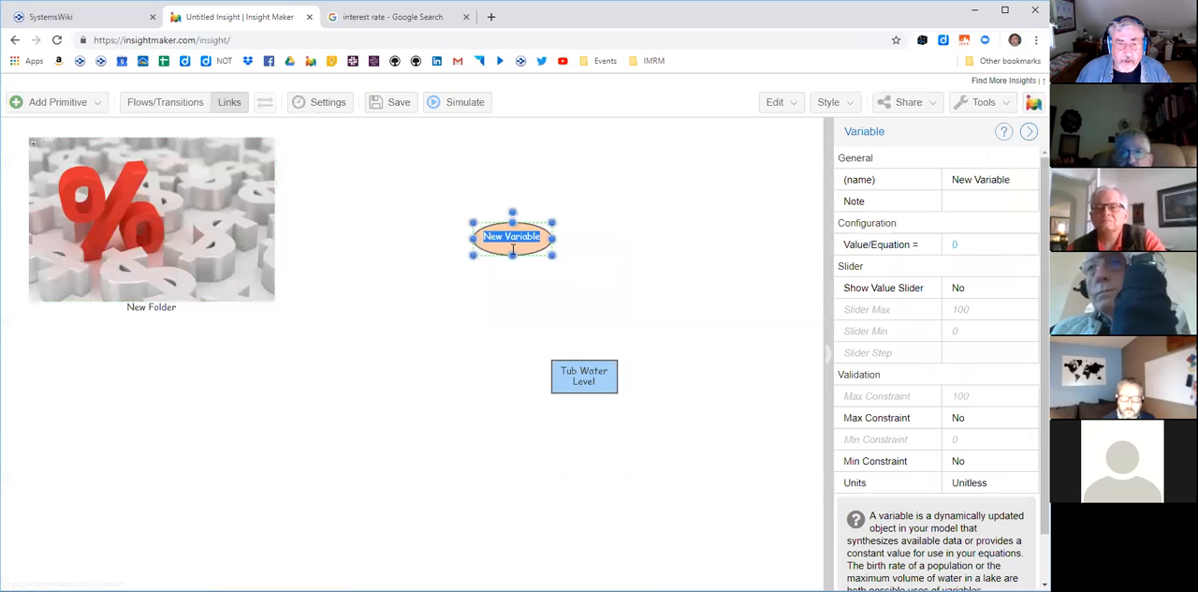
pyautogui.write('Full Tub')
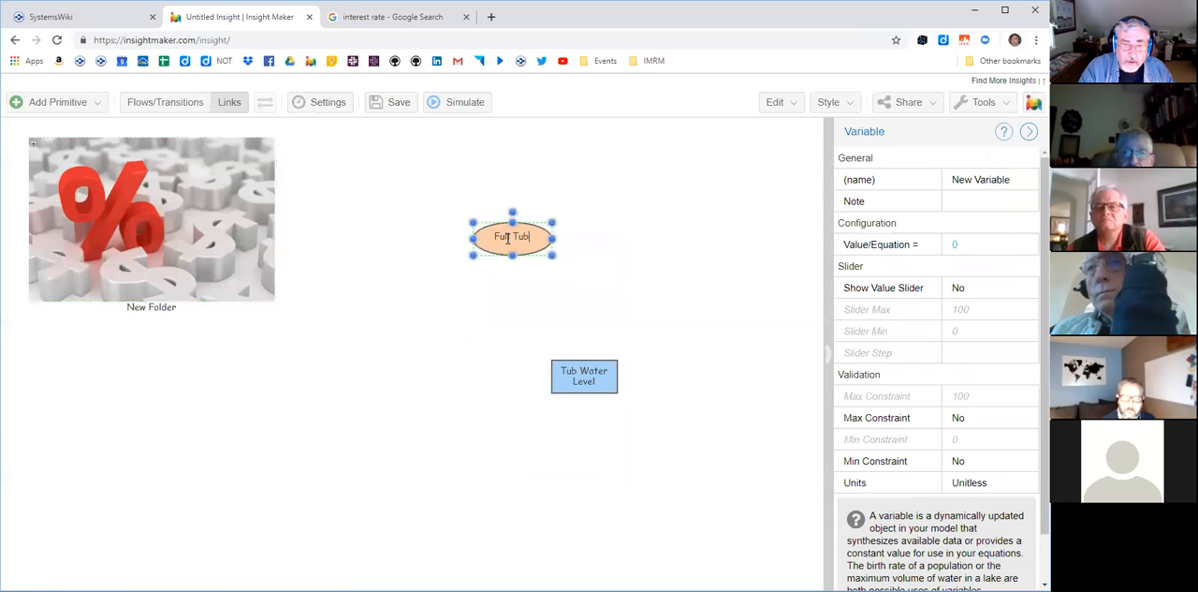
pyautogui.press('Return')
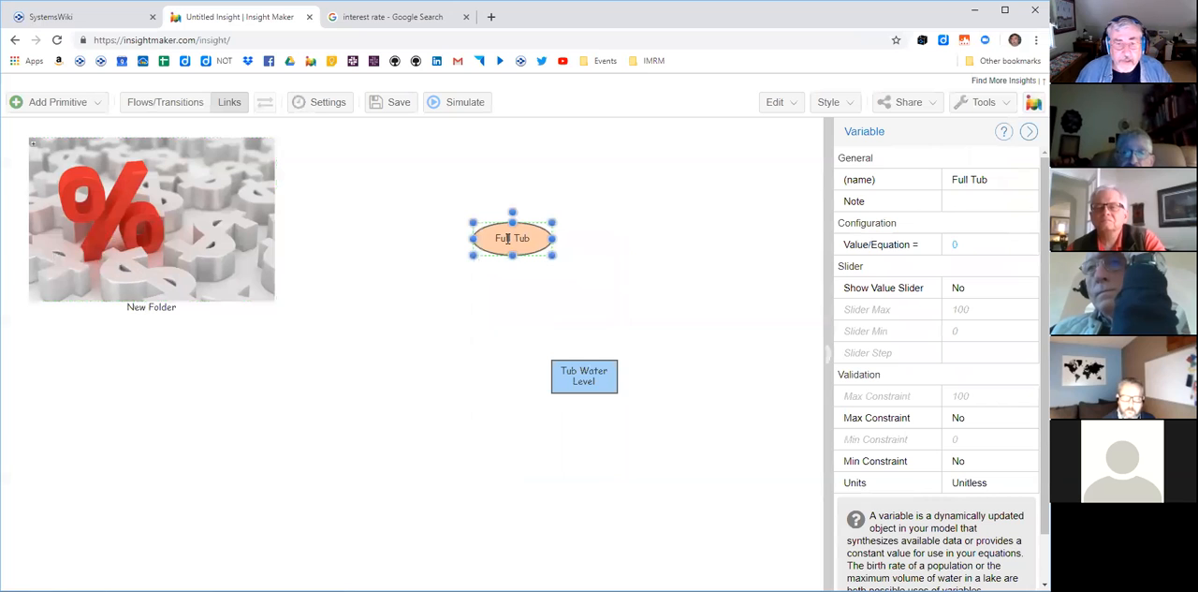
# - Create a variable named gap between Full Tub and Tub Water Level, and shrink its oval to about half the width
pyautogui.rightClick(532, 303)
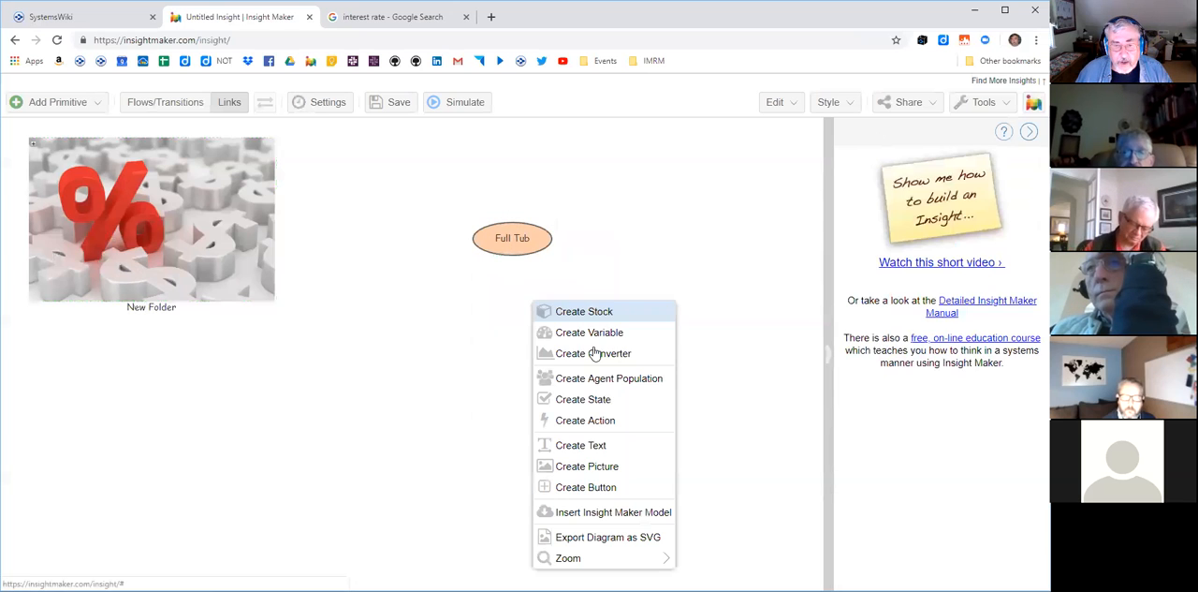
pyautogui.click(585, 332)
pyautogui.write('gap')
pyautogui.press('Return')
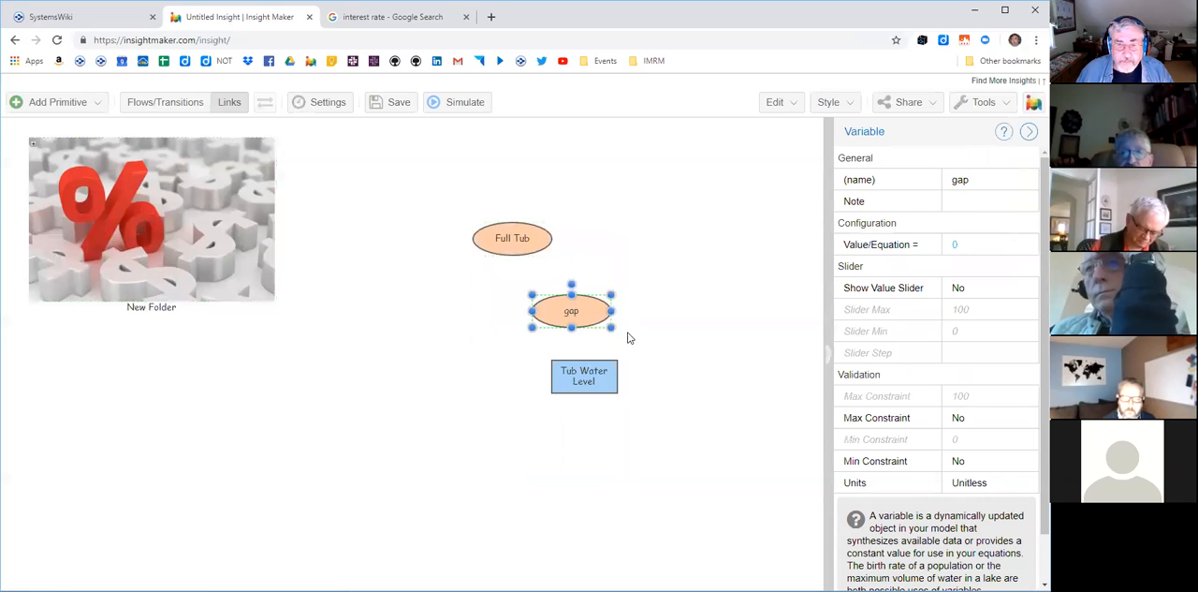
pyautogui.moveTo(610, 327); pyautogui.dragTo(574, 320)
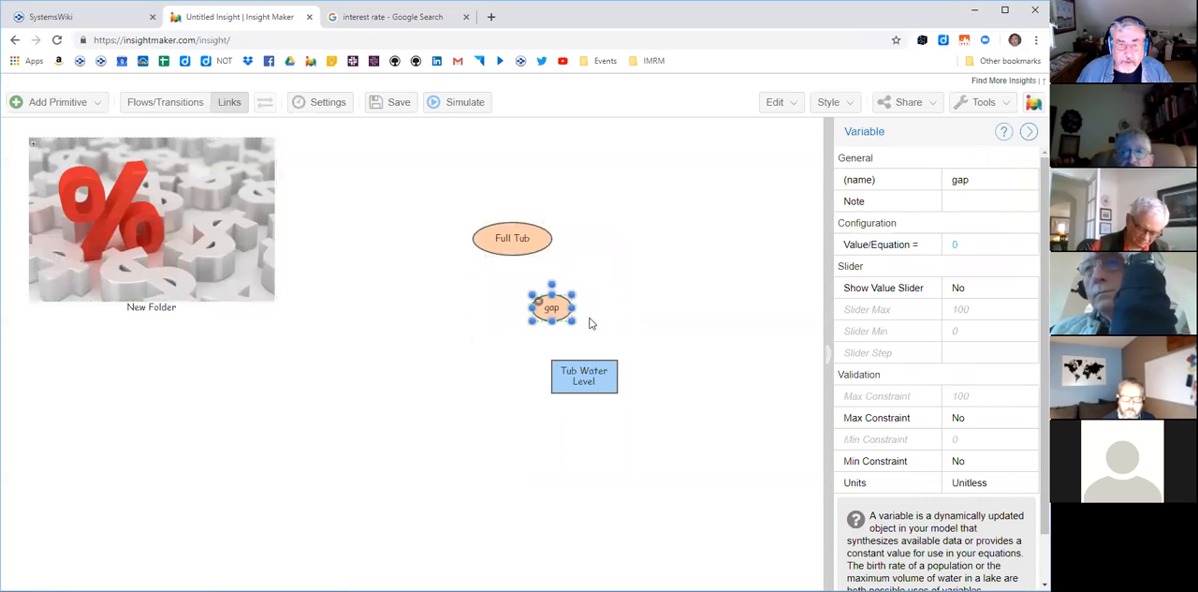
# - Link Full Tub to gap and make the link a solid blue line
pyautogui.click(230, 105)
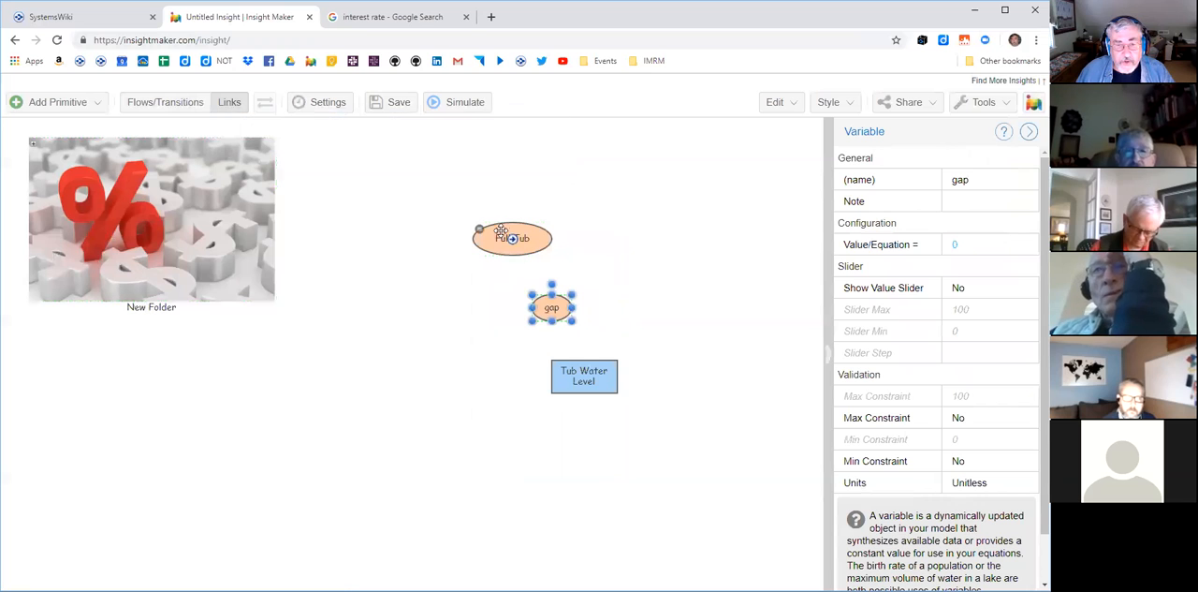
pyautogui.moveTo(511, 242); pyautogui.dragTo(545, 309)
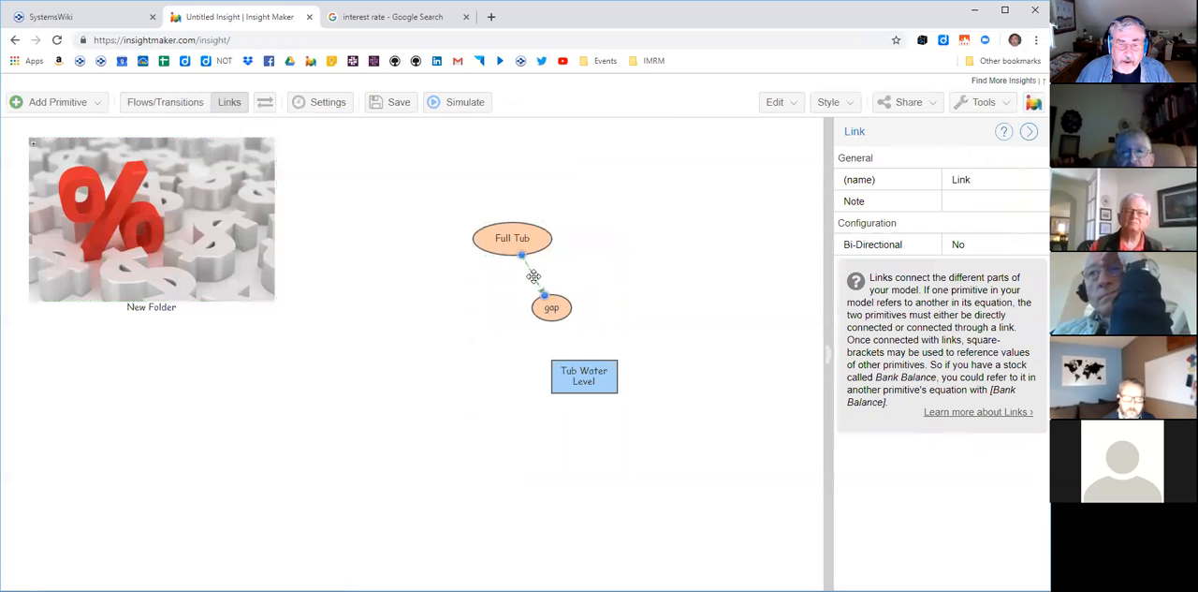
pyautogui.click(830, 102)
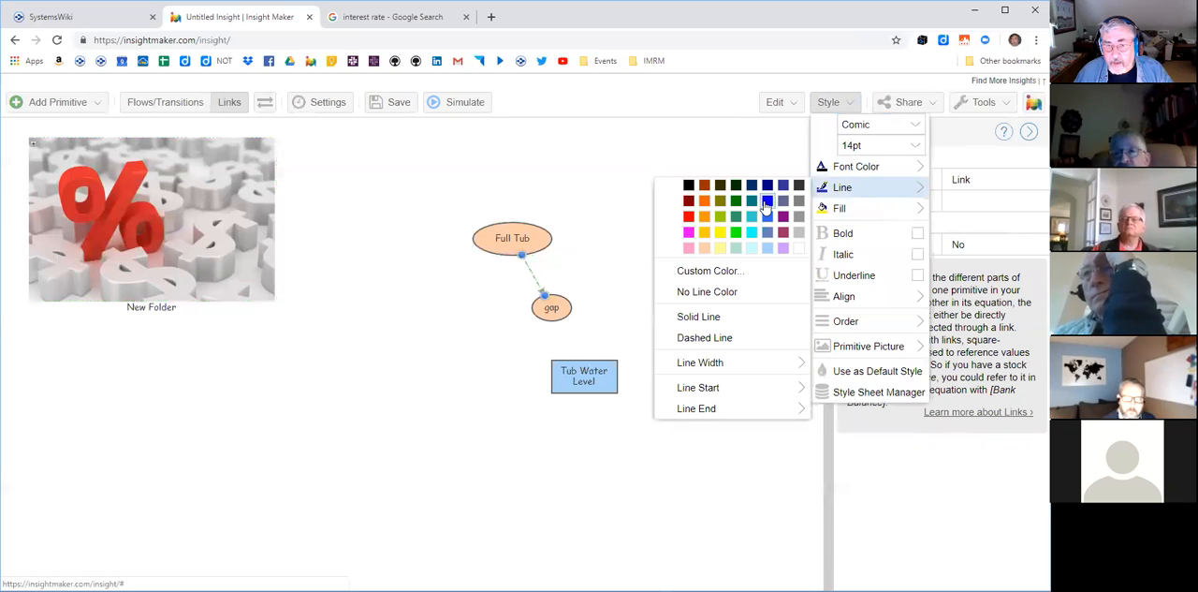
pyautogui.click(859, 176)
pyautogui.click(846, 108)
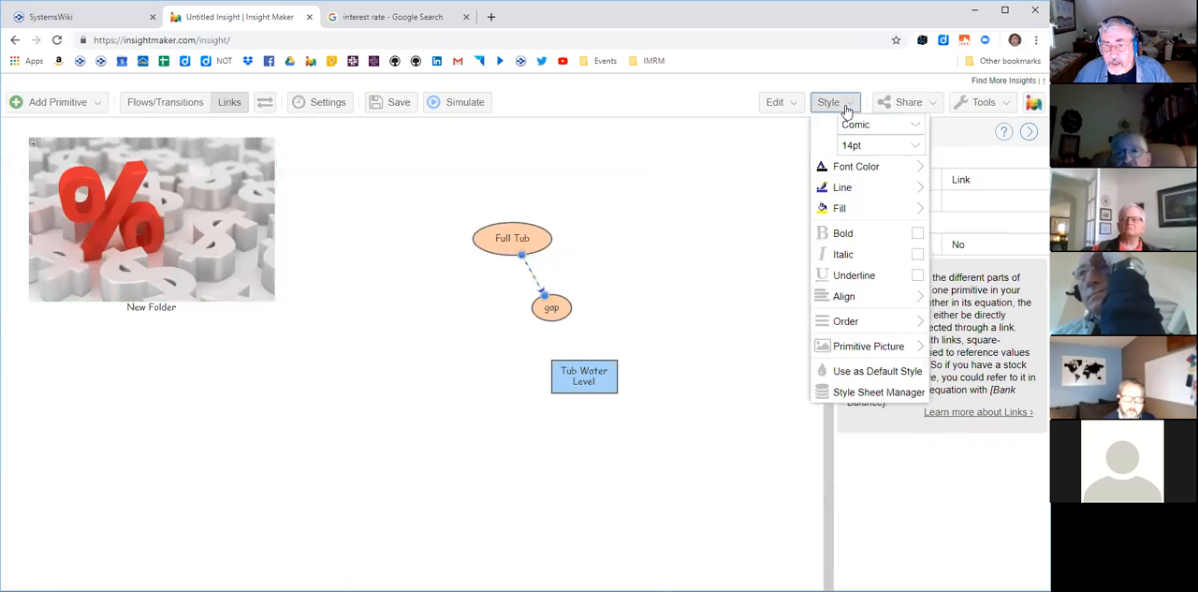
pyautogui.moveTo(846, 191)
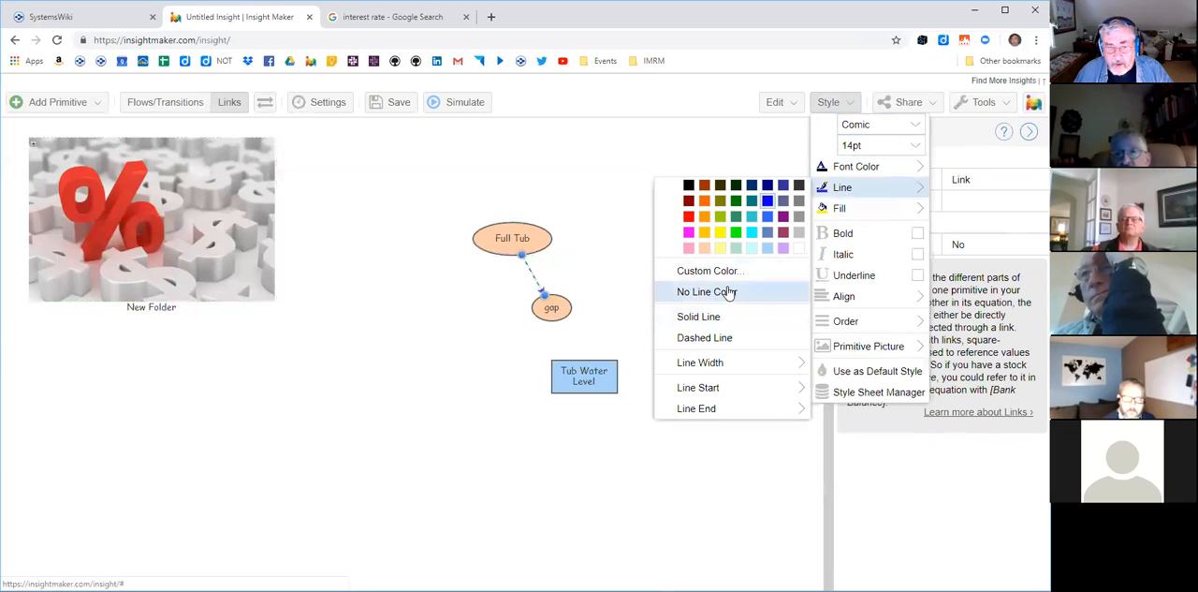
pyautogui.click(717, 316)
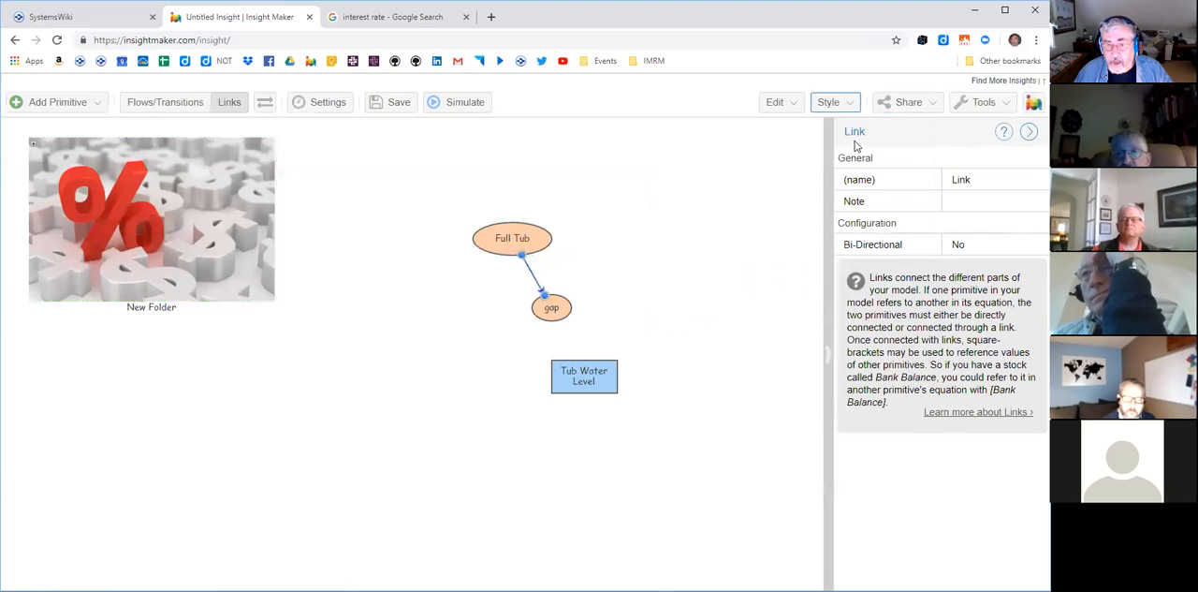
# - Set the line width of the link from Full Tub to gap to 5
pyautogui.click(832, 101)
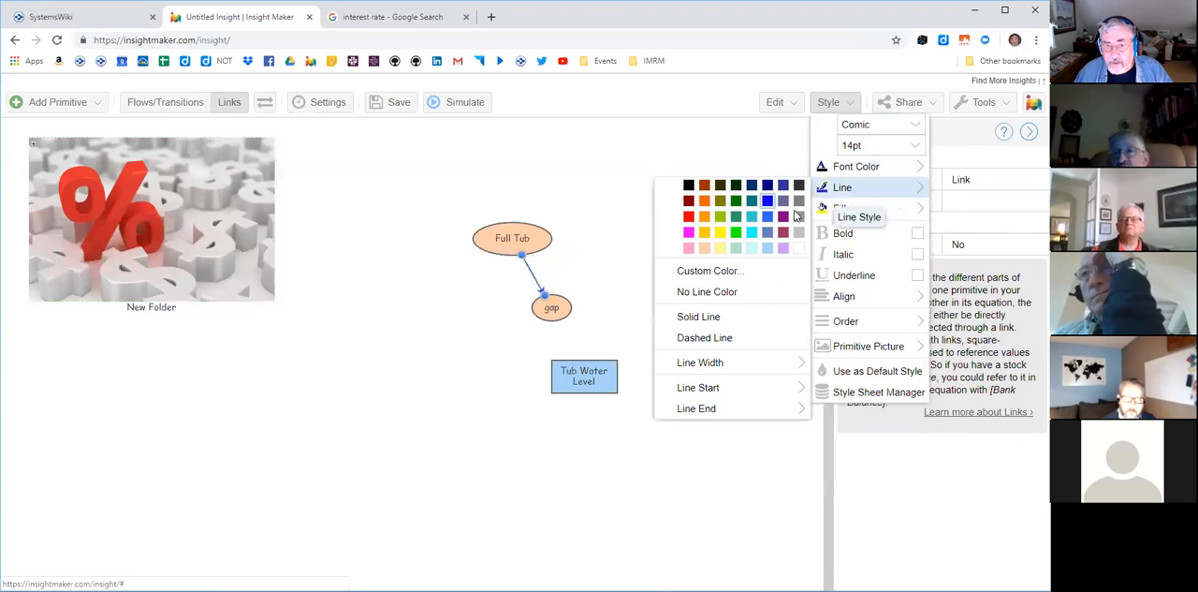
pyautogui.moveTo(875, 190)
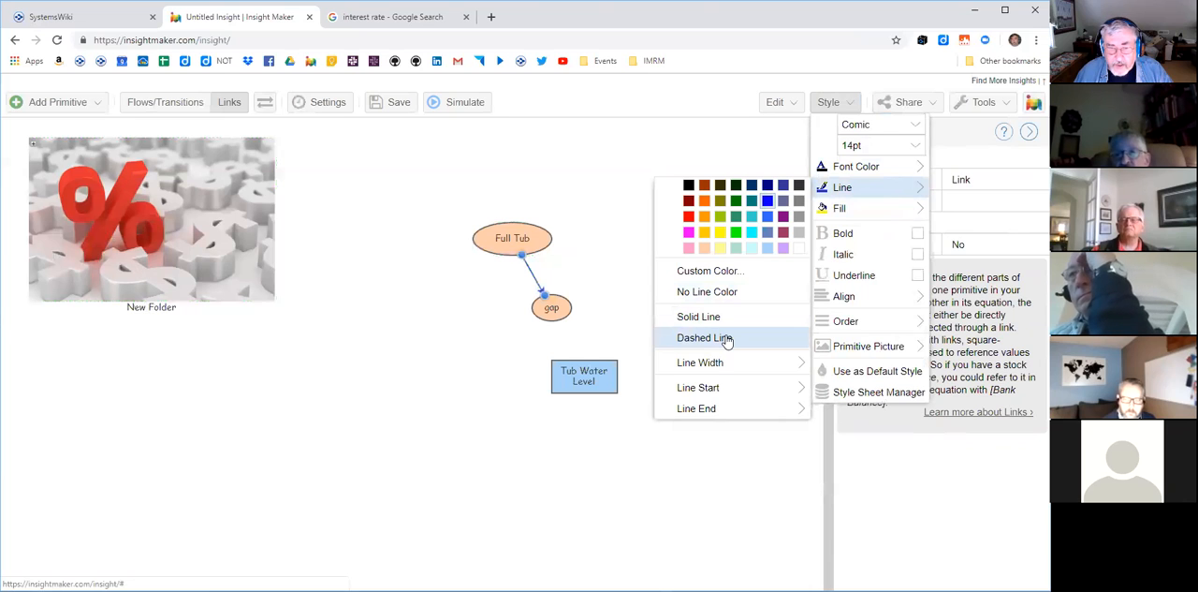
pyautogui.moveTo(731, 362)
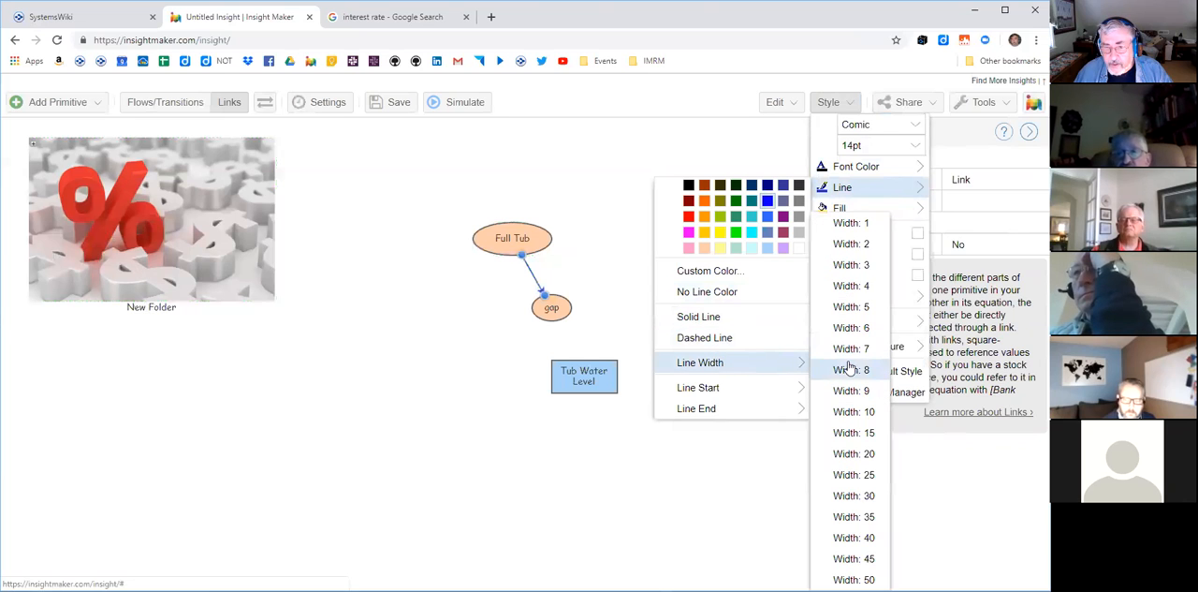
pyautogui.click(850, 309)
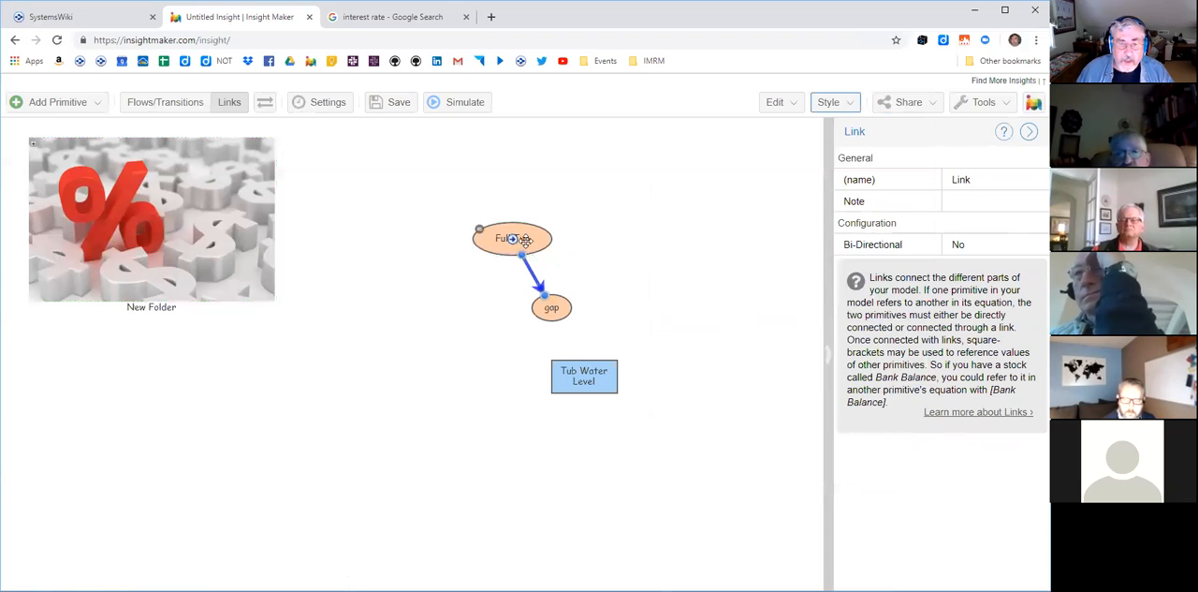
# - Spread Full Tub, gap and Tub Water Level further apart along the diagonal, and link Tub Water Level to gap
pyautogui.moveTo(513, 223); pyautogui.dragTo(467, 183)
pyautogui.moveTo(551, 307); pyautogui.dragTo(532, 292)
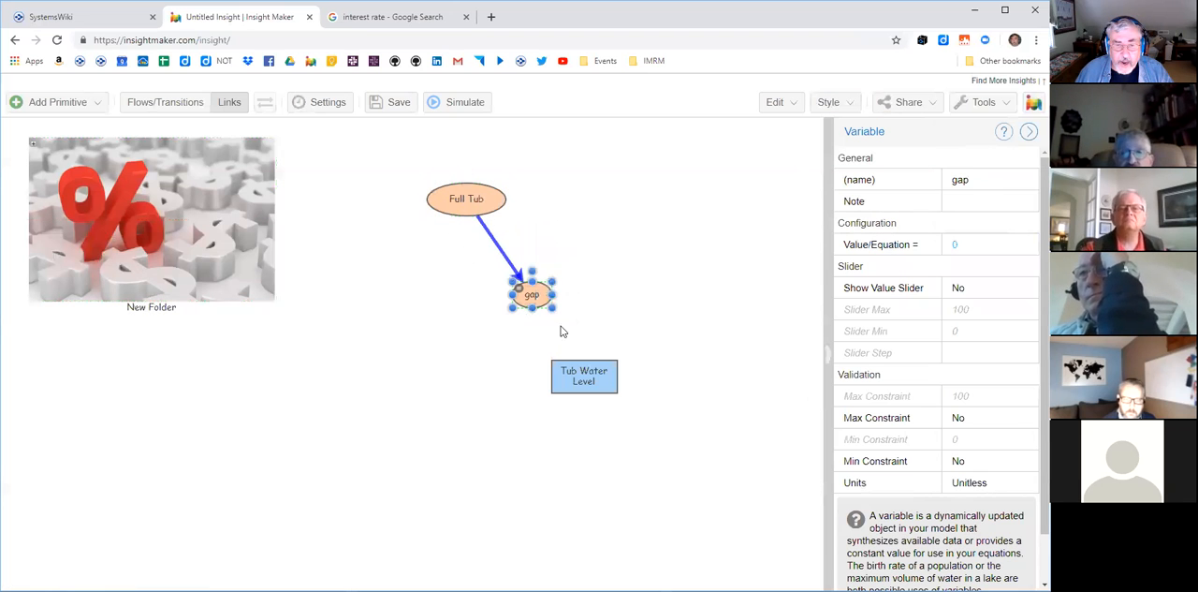
pyautogui.moveTo(584, 378); pyautogui.dragTo(532, 295)
pyautogui.moveTo(612, 362); pyautogui.dragTo(631, 357)
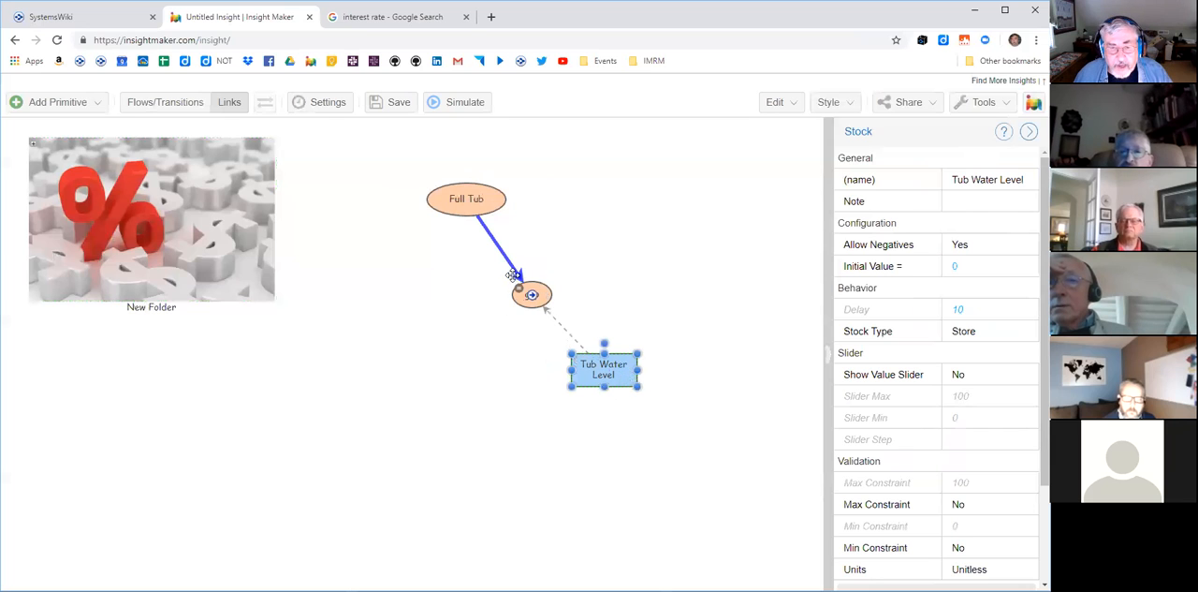
# - Color the link from Tub Water Level to gap red and set its line width to 5
pyautogui.click(566, 329)
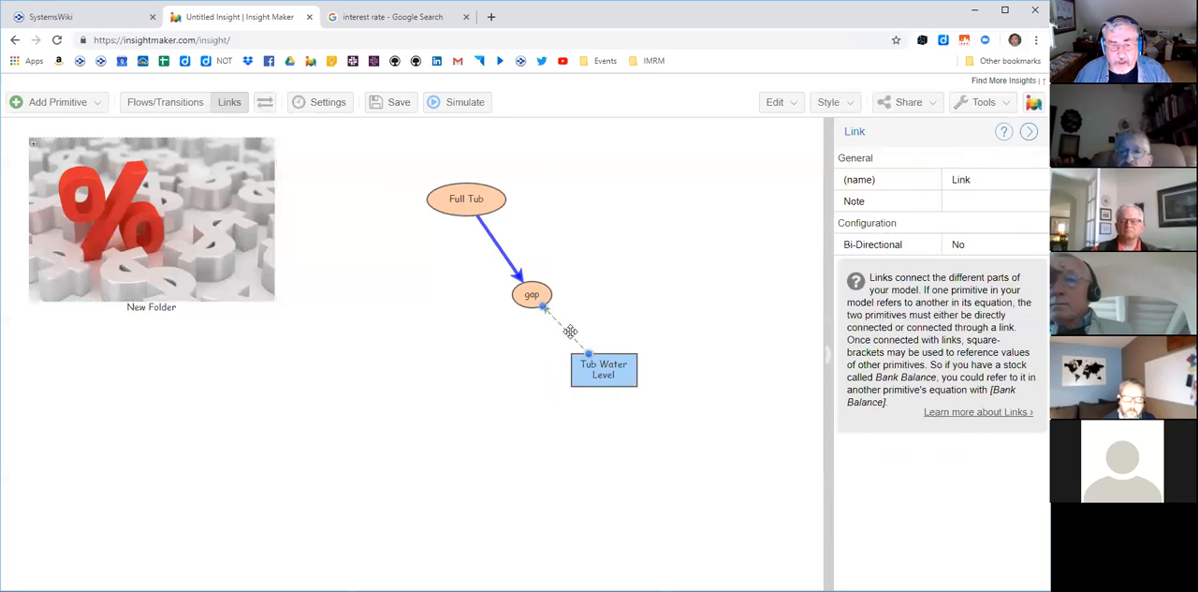
pyautogui.click(852, 105)
pyautogui.moveTo(838, 190)
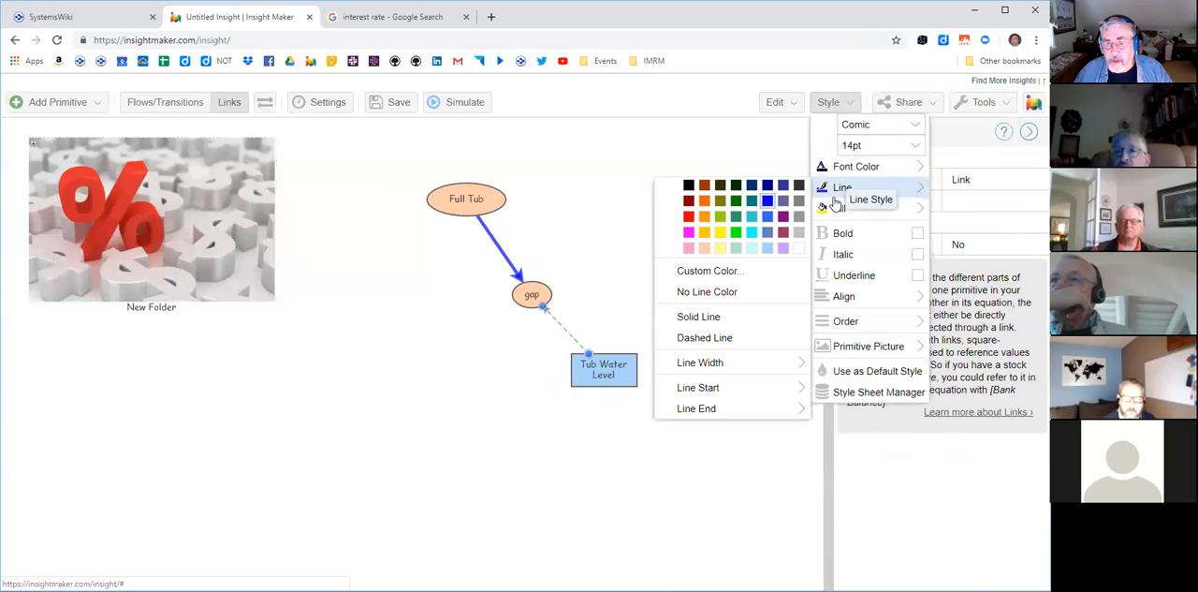
pyautogui.click(706, 216)
pyautogui.click(838, 104)
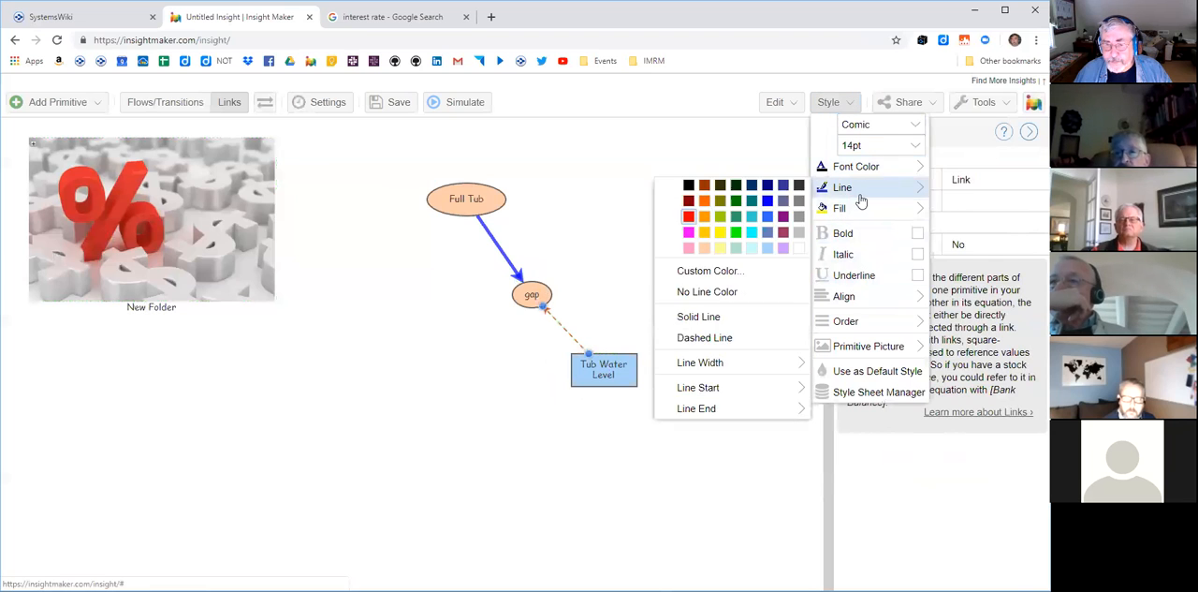
pyautogui.moveTo(843, 187)
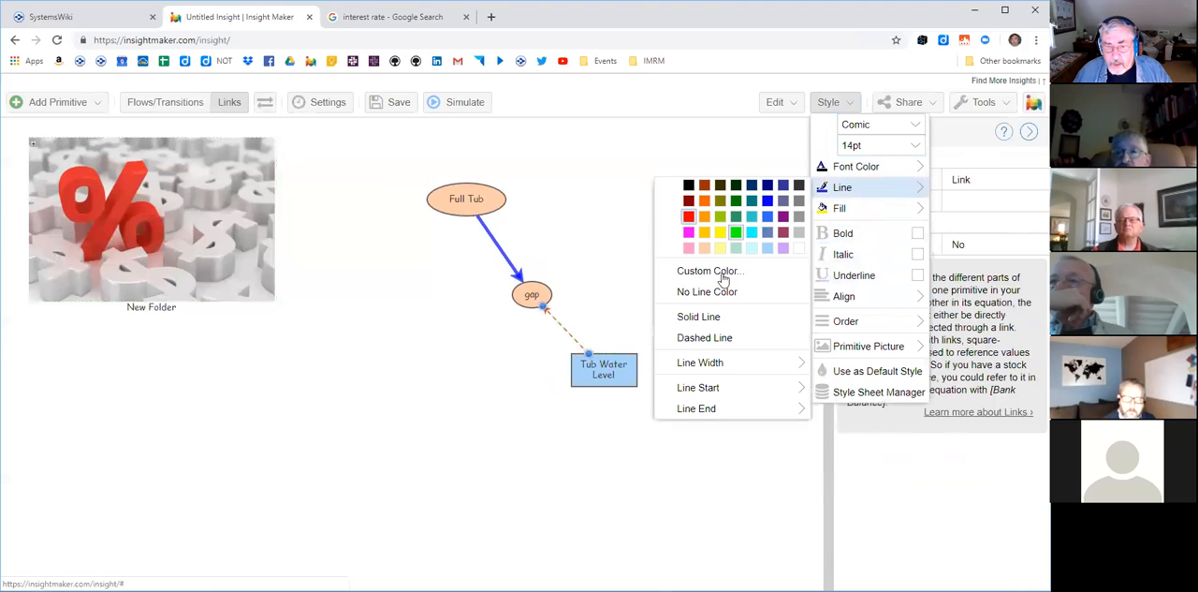
pyautogui.moveTo(721, 363)
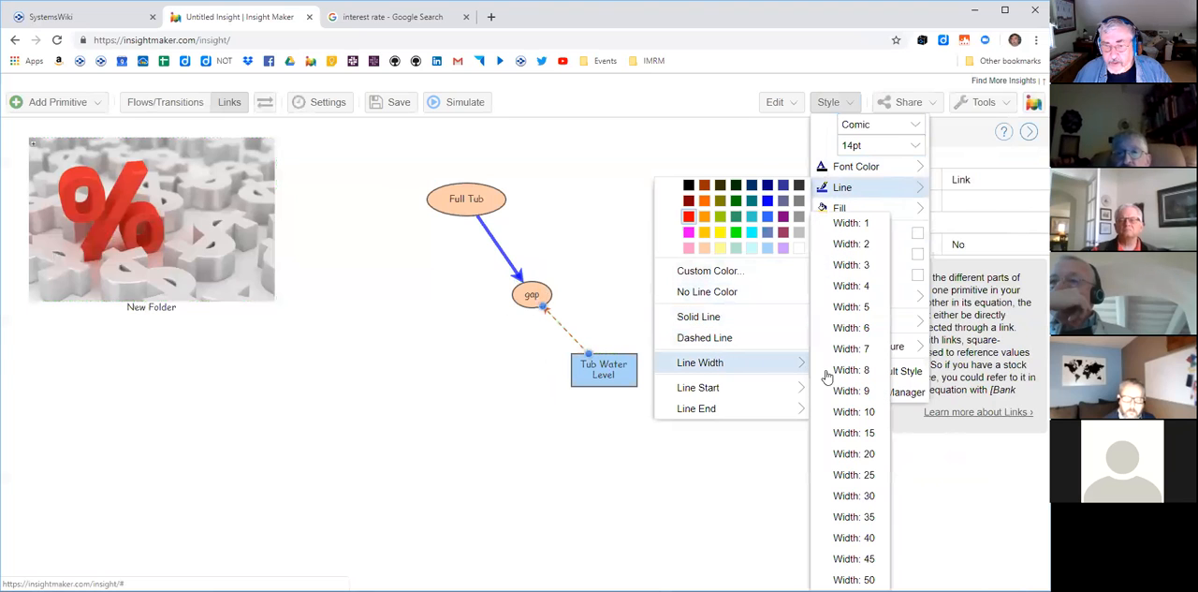
pyautogui.click(842, 307)
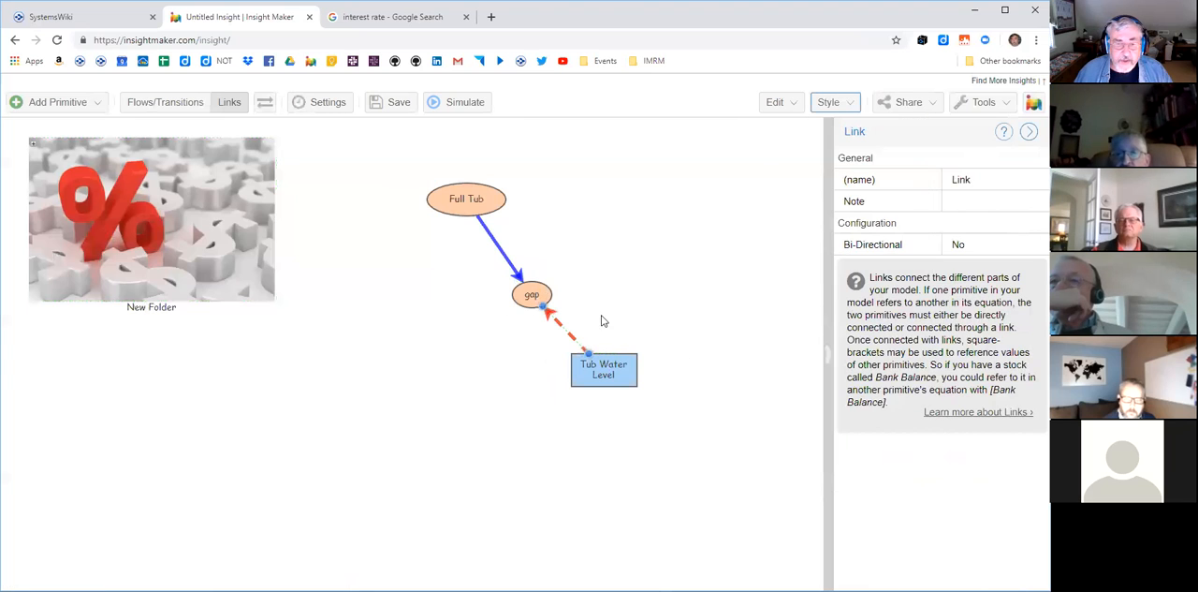
# - Shift gap to the left and bend both links leading into it into outward curves
pyautogui.moveTo(526, 293); pyautogui.dragTo(480, 308)
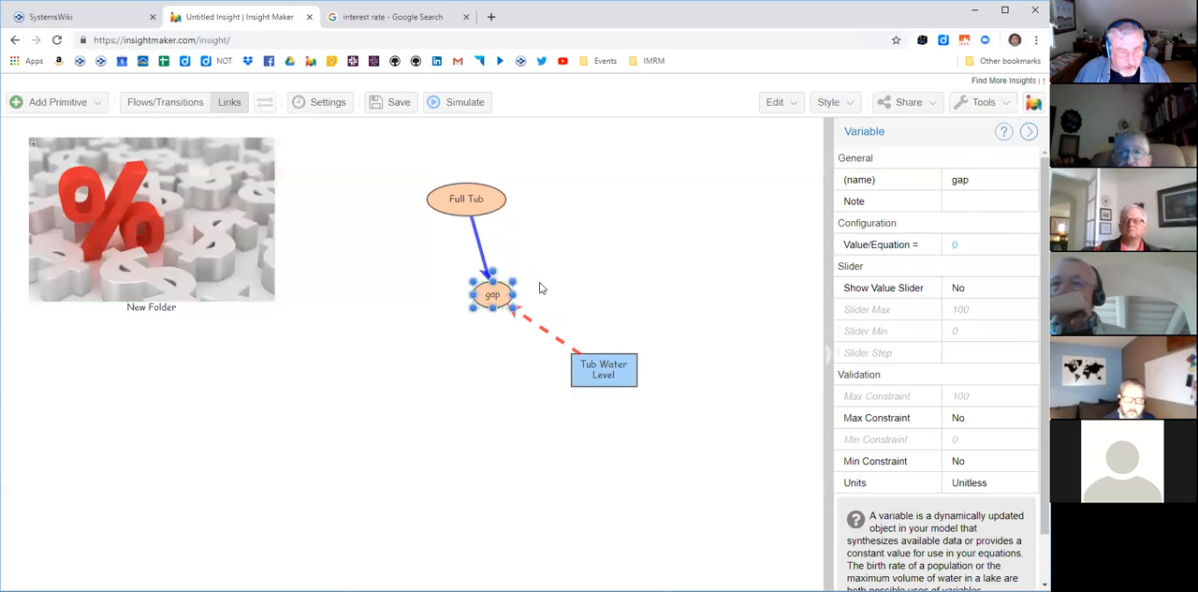
pyautogui.click(484, 248)
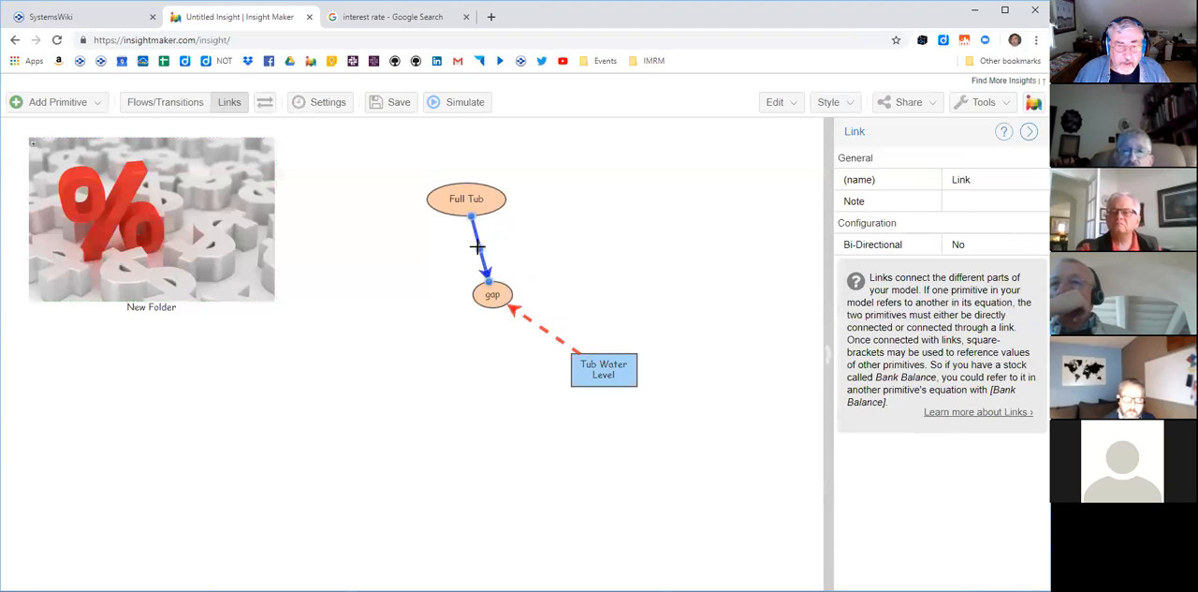
pyautogui.moveTo(477, 246); pyautogui.dragTo(453, 248)
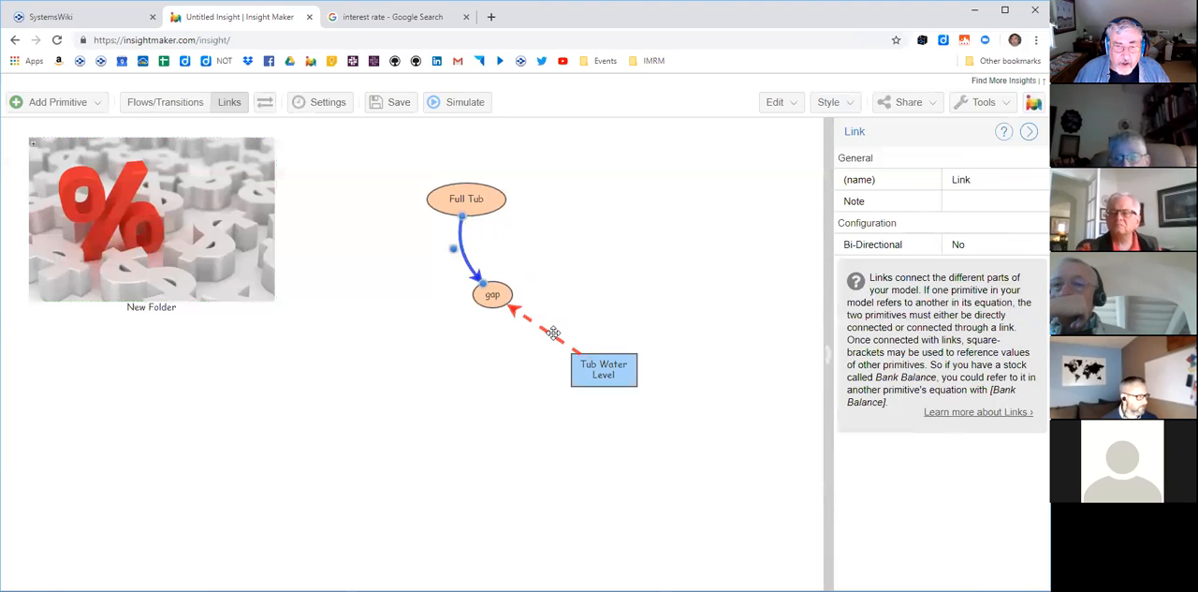
pyautogui.click(548, 332)
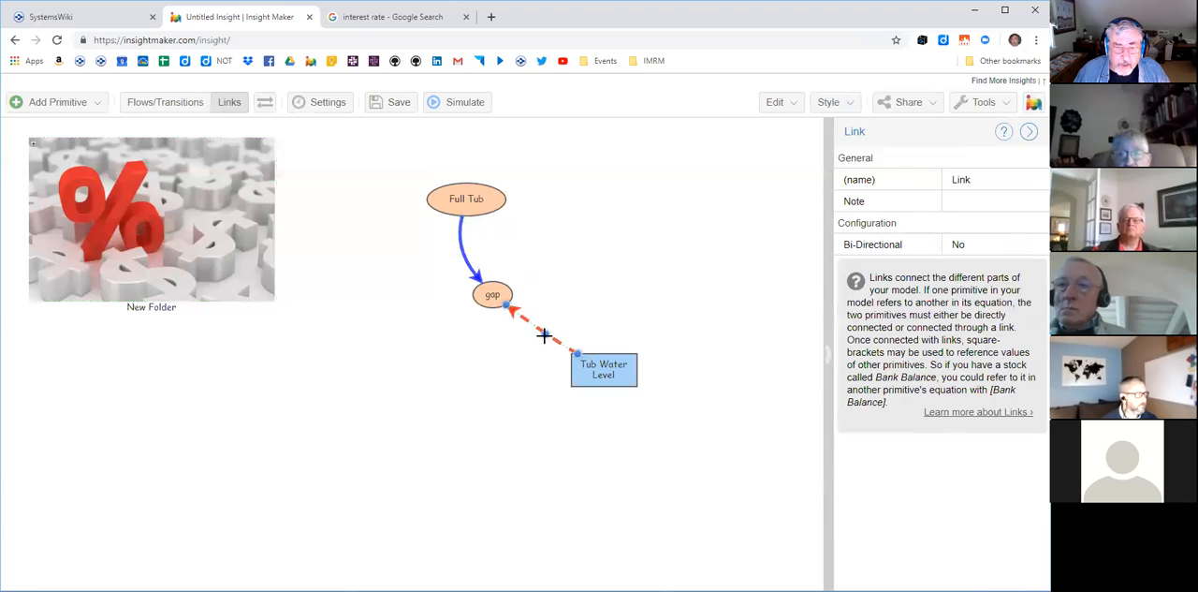
pyautogui.moveTo(513, 362); pyautogui.dragTo(513, 360)
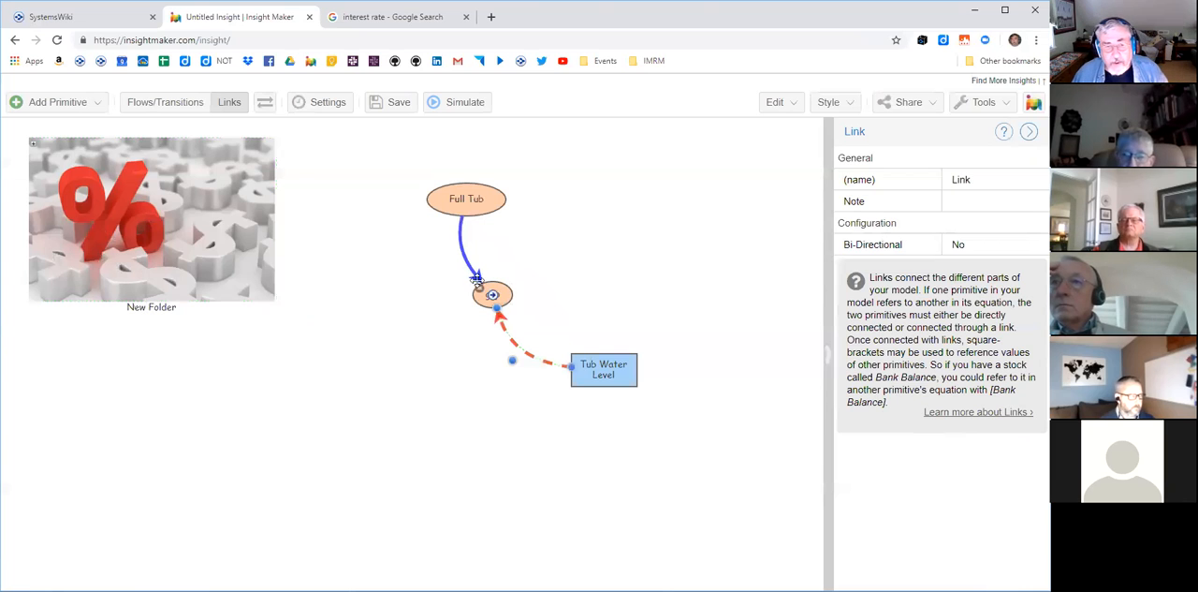
# - Make the solid blue style of the link from Full Tub to gap the default style, and clear the selection
pyautogui.click(460, 242)
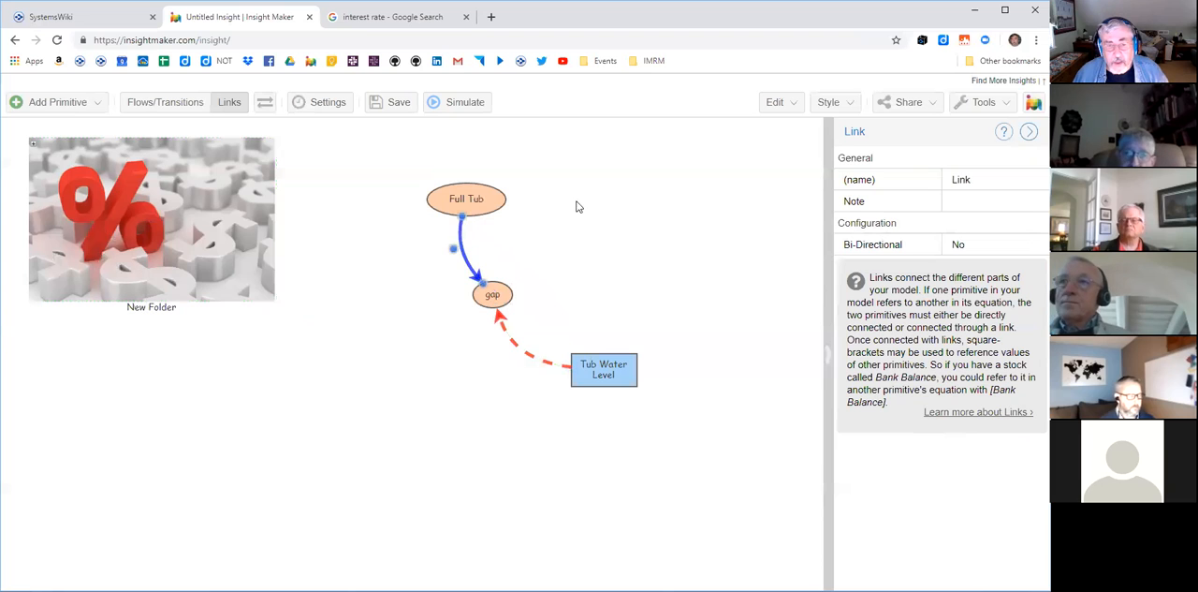
pyautogui.click(828, 102)
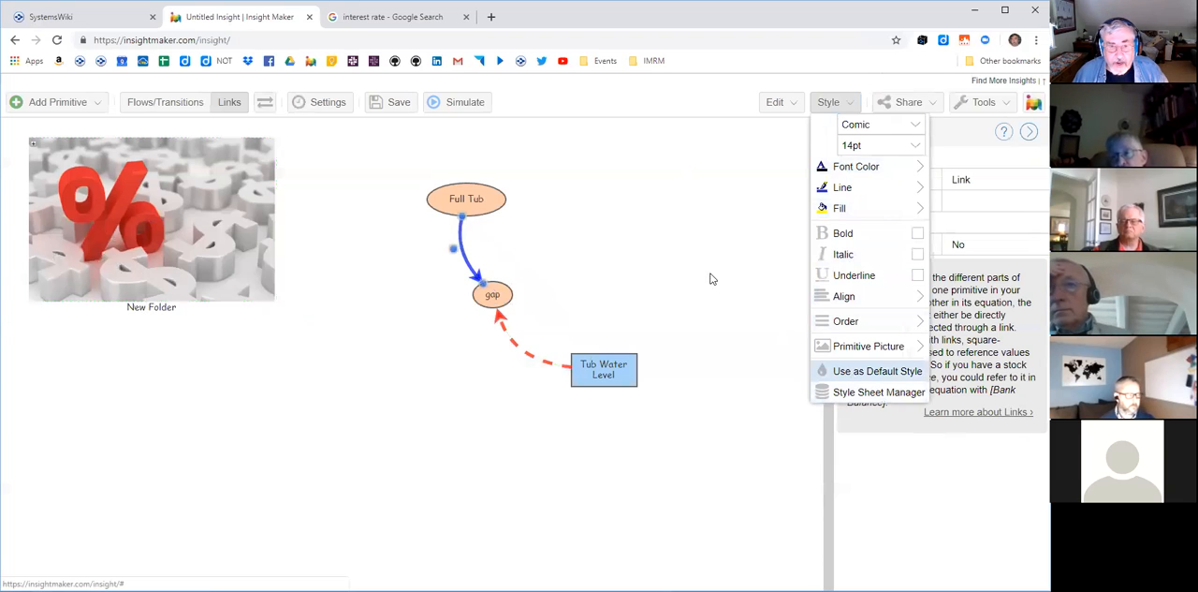
pyautogui.click(711, 277)
pyautogui.click(474, 257)
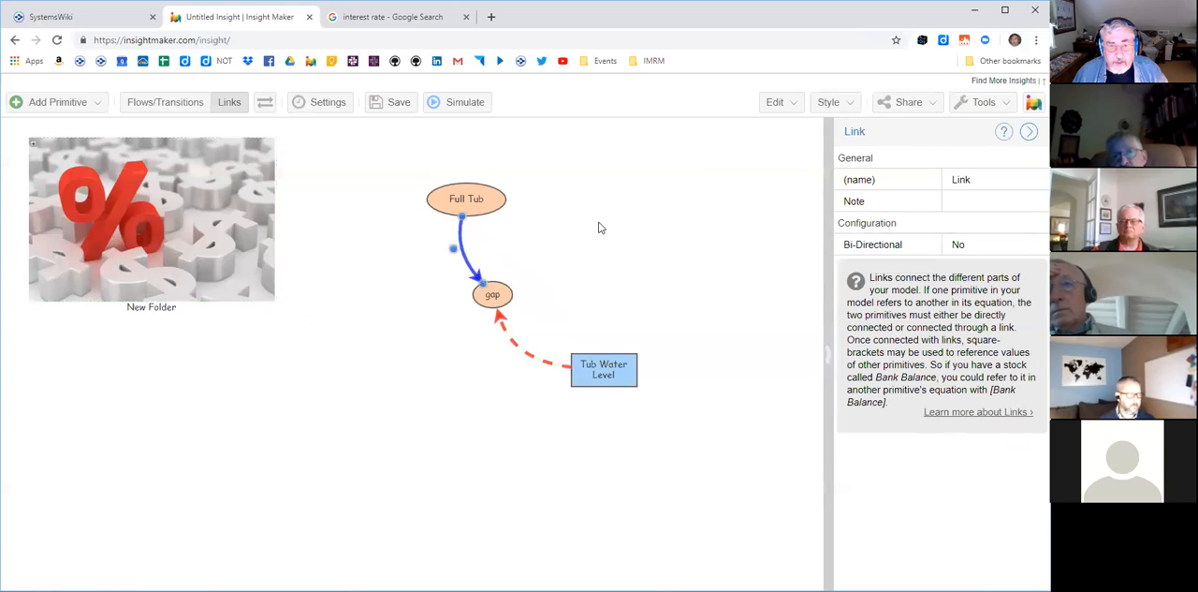
pyautogui.click(829, 102)
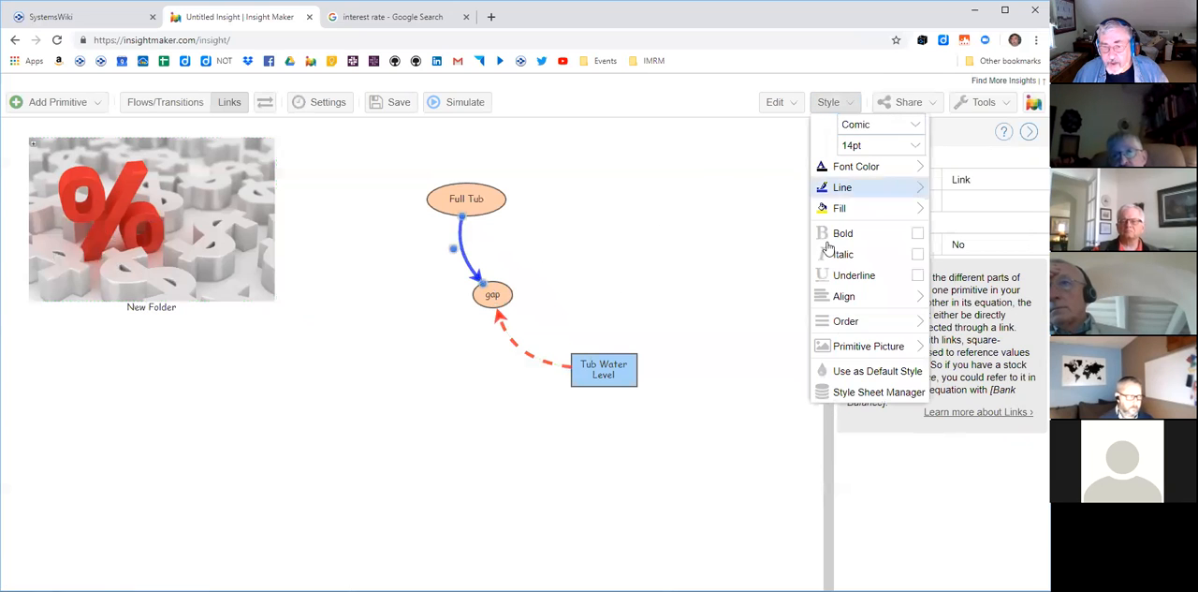
pyautogui.click(843, 373)
pyautogui.click(663, 283)
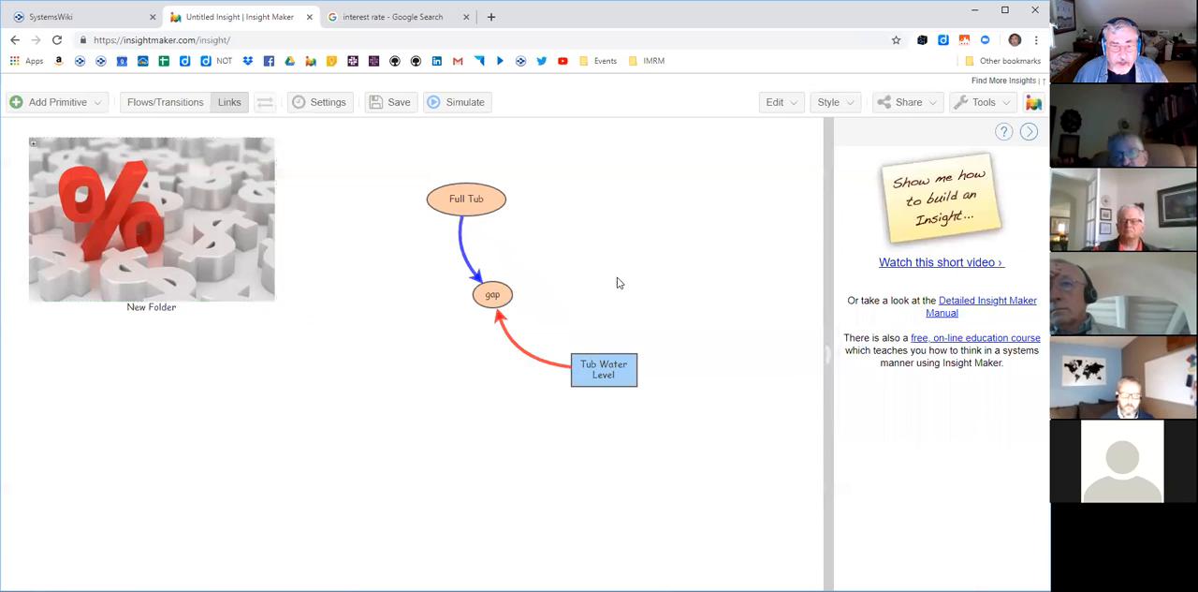
# - Draw a trial link from Full Tub to Tub Water Level to test the default link style, and delete it
pyautogui.moveTo(467, 203)
pyautogui.mouseDown()
pyautogui.moveTo(546, 224)
pyautogui.moveTo(604, 328)
pyautogui.moveTo(605, 369)
pyautogui.mouseUp()
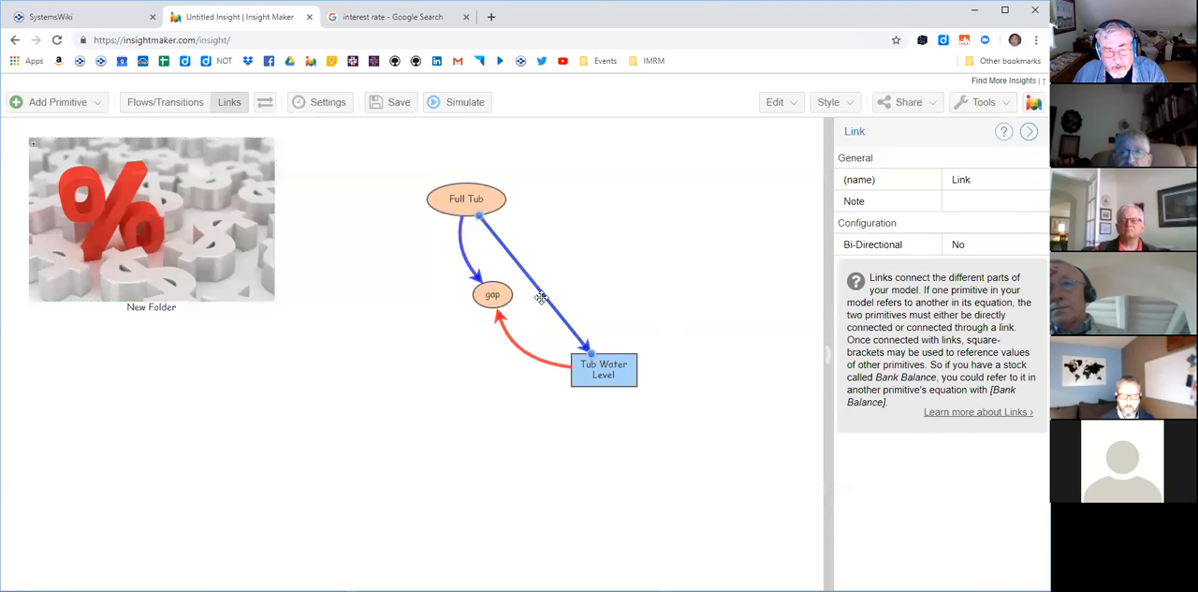
pyautogui.press('Delete')
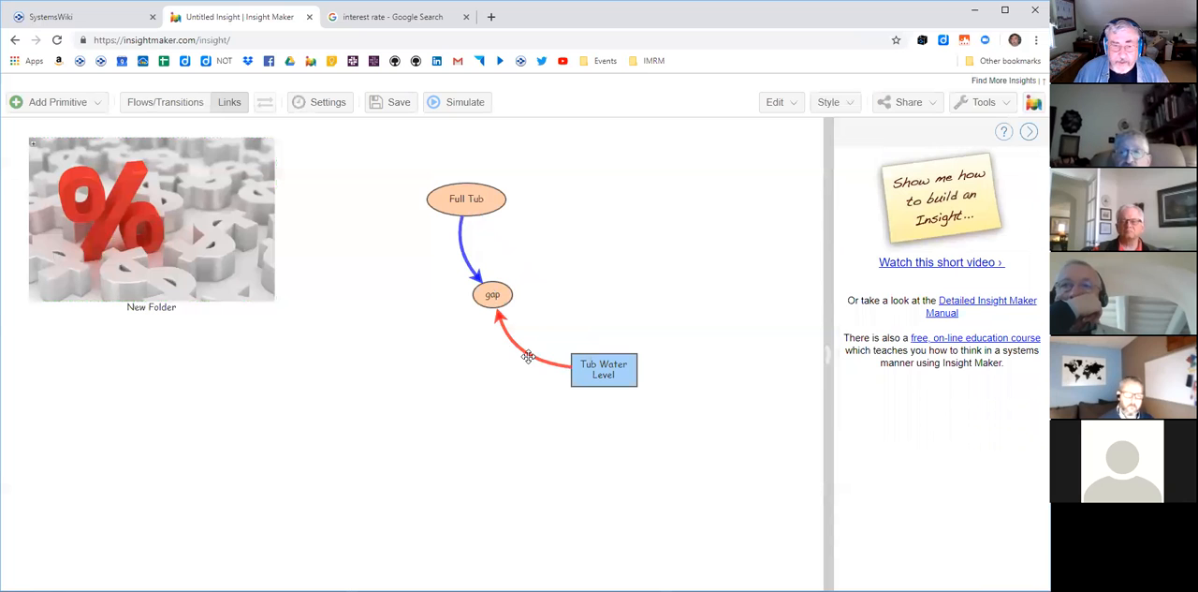
pyautogui.click(852, 106)
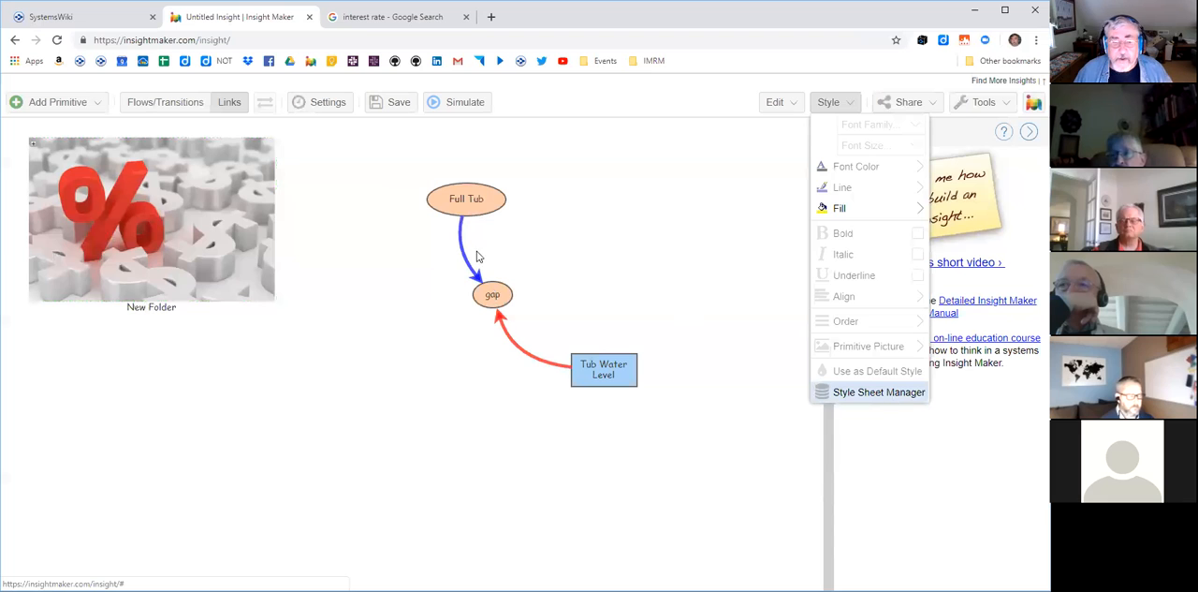
pyautogui.click(636, 256)
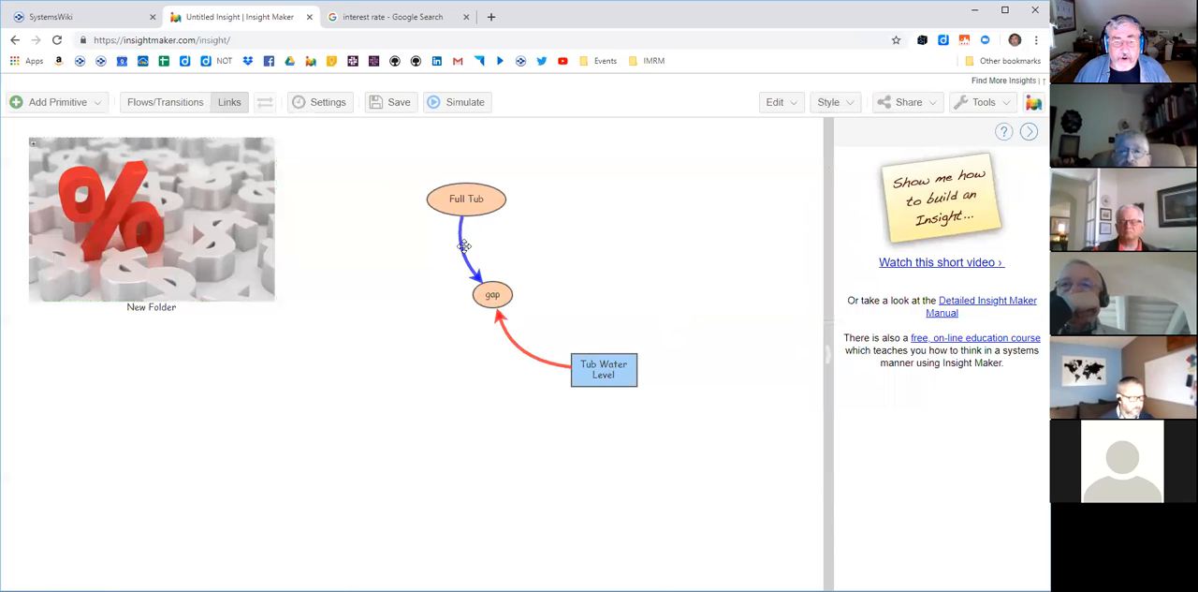
pyautogui.click(51, 105)
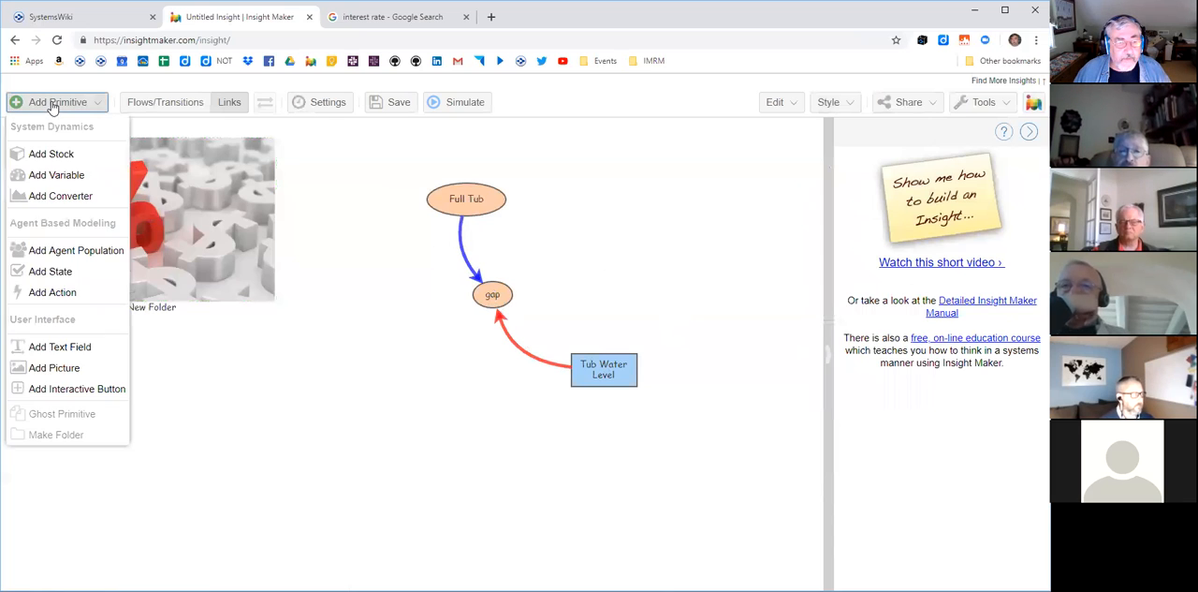
pyautogui.click(541, 210)
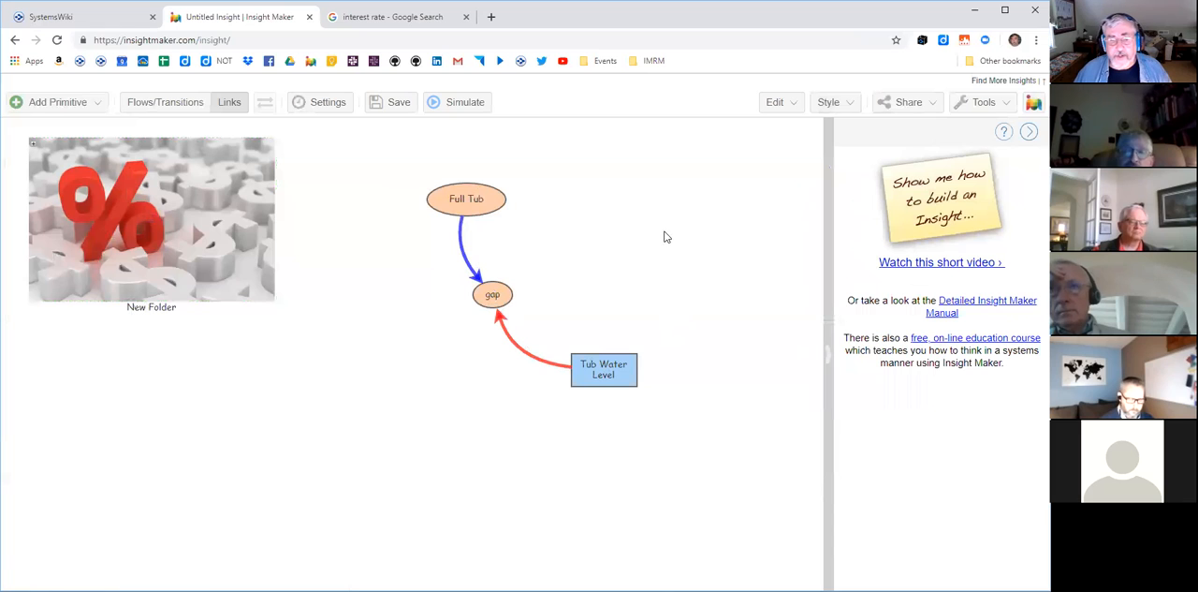
# - Nudge gap slightly downward and clear the selection
pyautogui.click(506, 294)
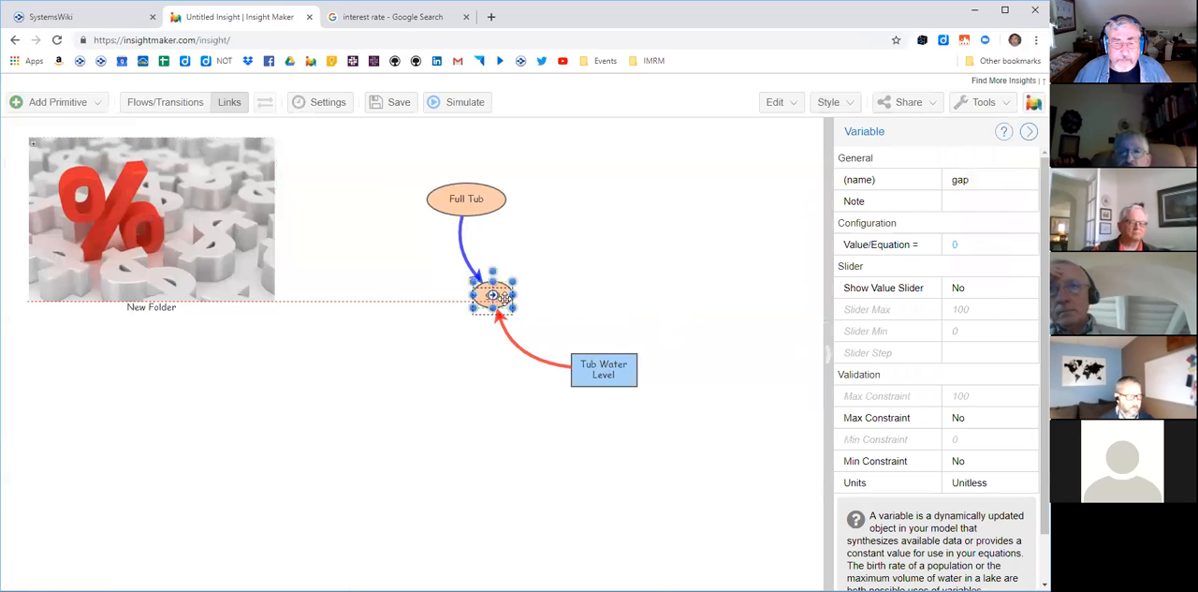
pyautogui.click(681, 183)
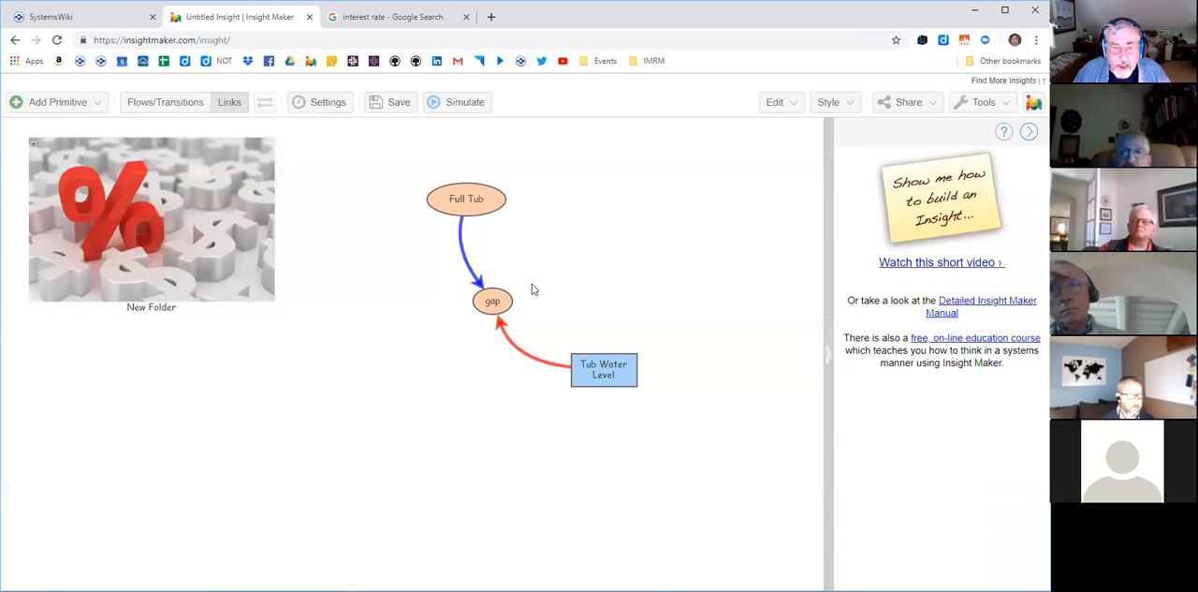
# - Add a variable named Faucet Open above and to the right of gap, and narrow its ellipse to fit the name
pyautogui.rightClick(633, 225)
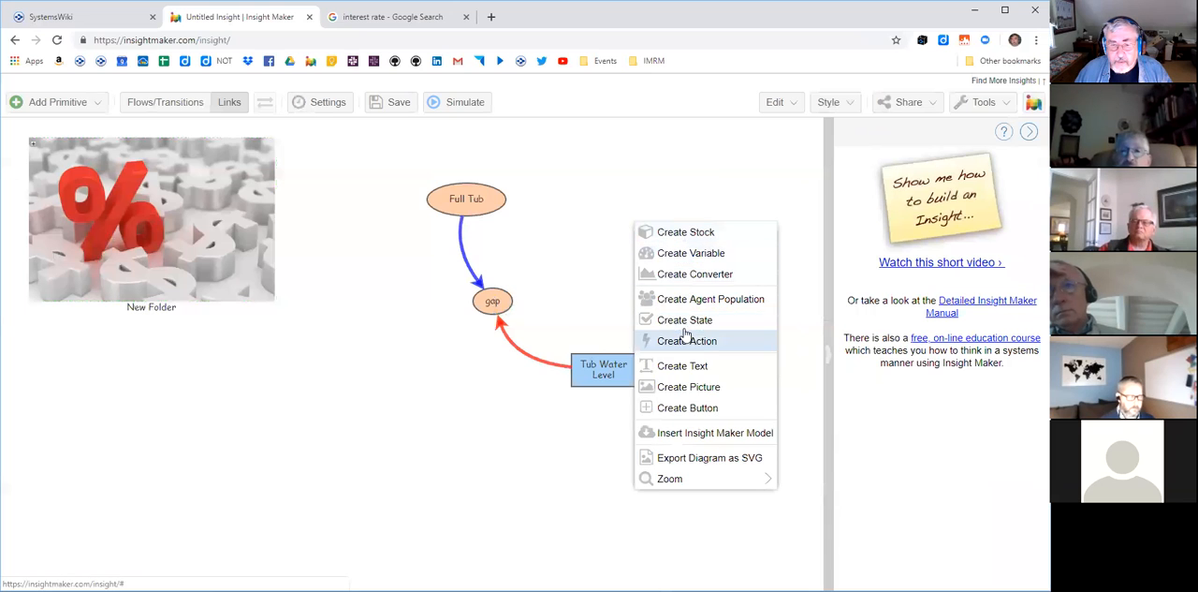
pyautogui.click(696, 262)
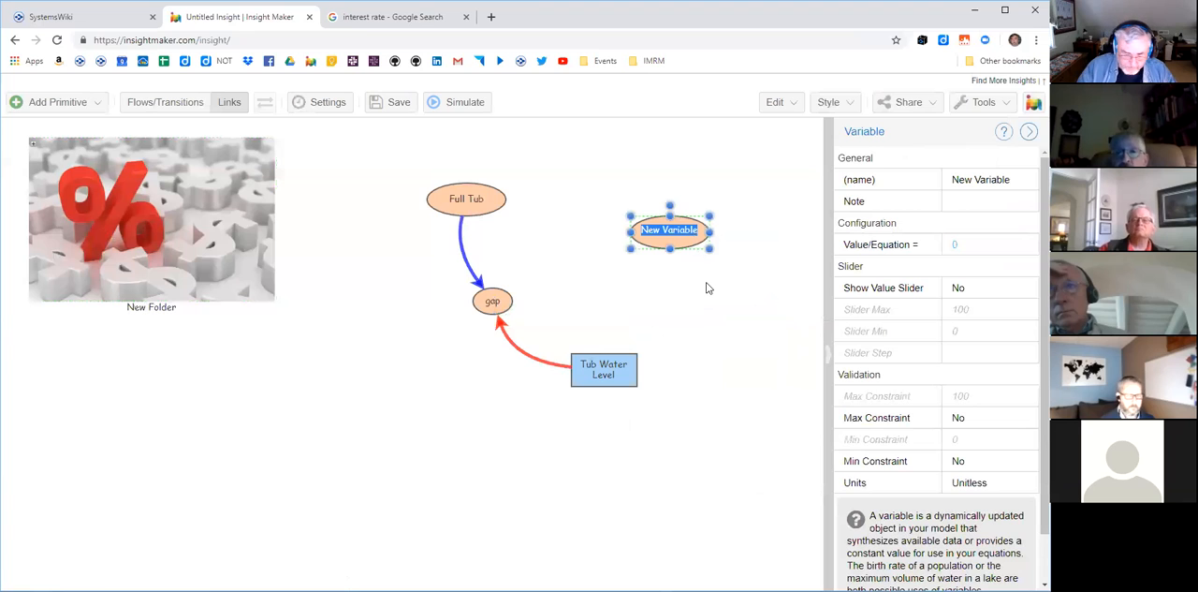
pyautogui.write('Fauce')
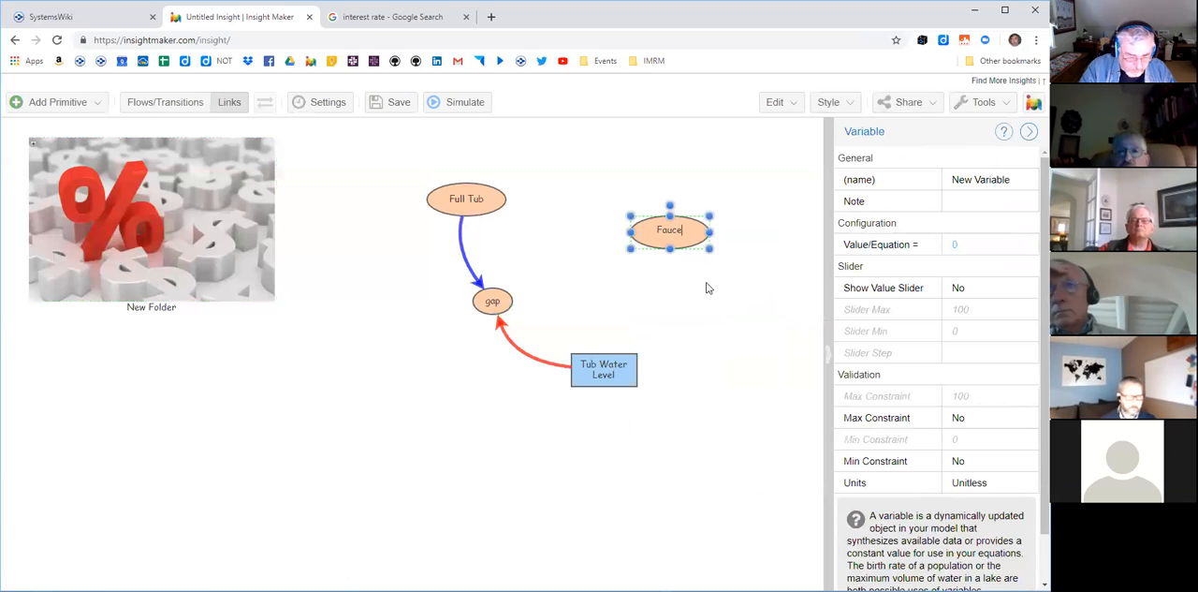
pyautogui.write('t Open')
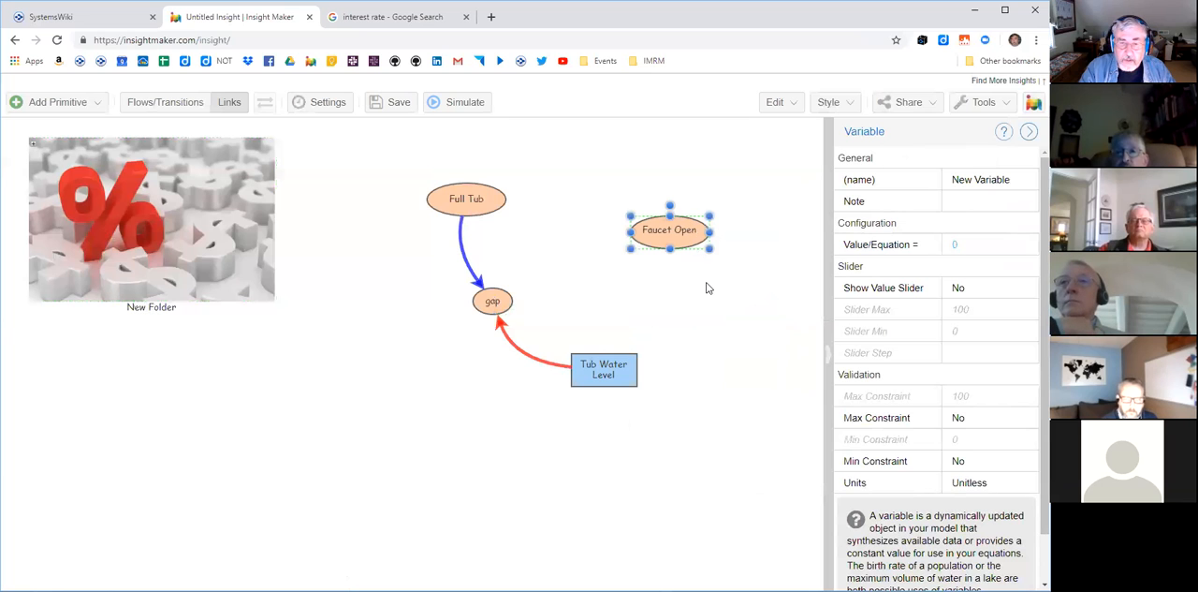
pyautogui.click(709, 287)
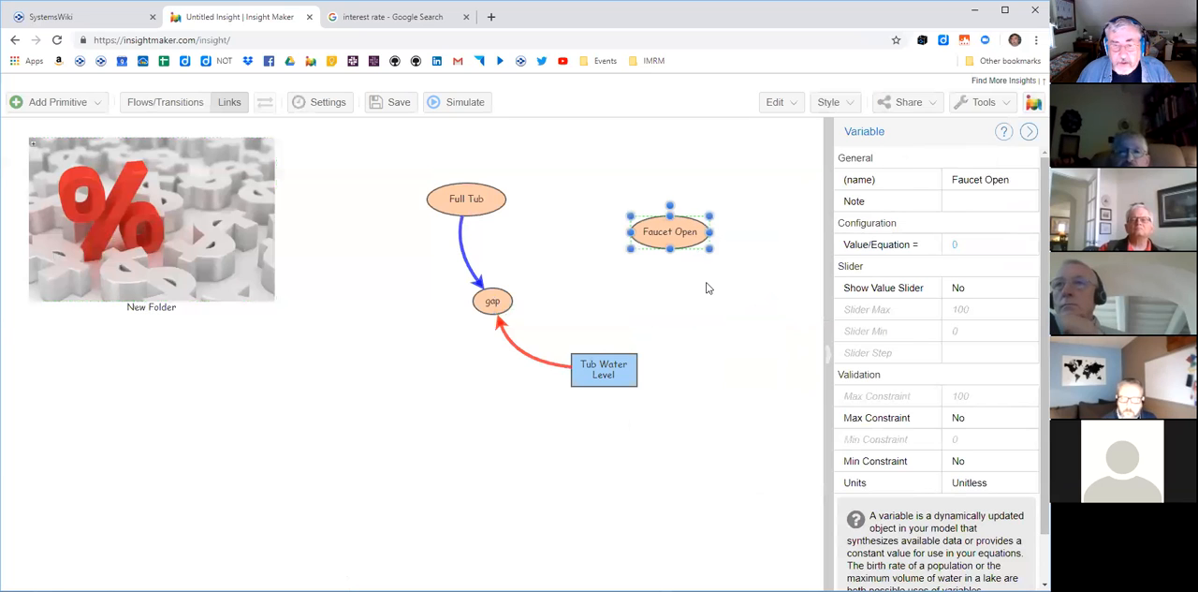
pyautogui.click(701, 228)
pyautogui.moveTo(713, 235); pyautogui.dragTo(689, 254)
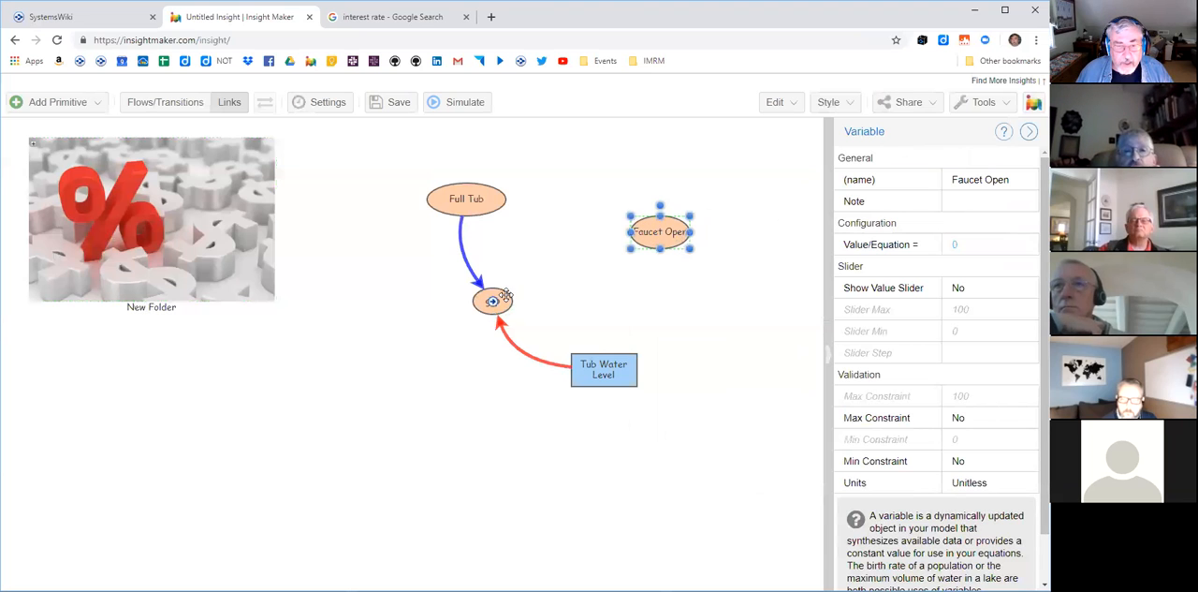
# - Link gap to Faucet Open and Faucet Open to Tub Water Level, bending both links outward to form a loop
pyautogui.moveTo(493, 301); pyautogui.dragTo(638, 232)
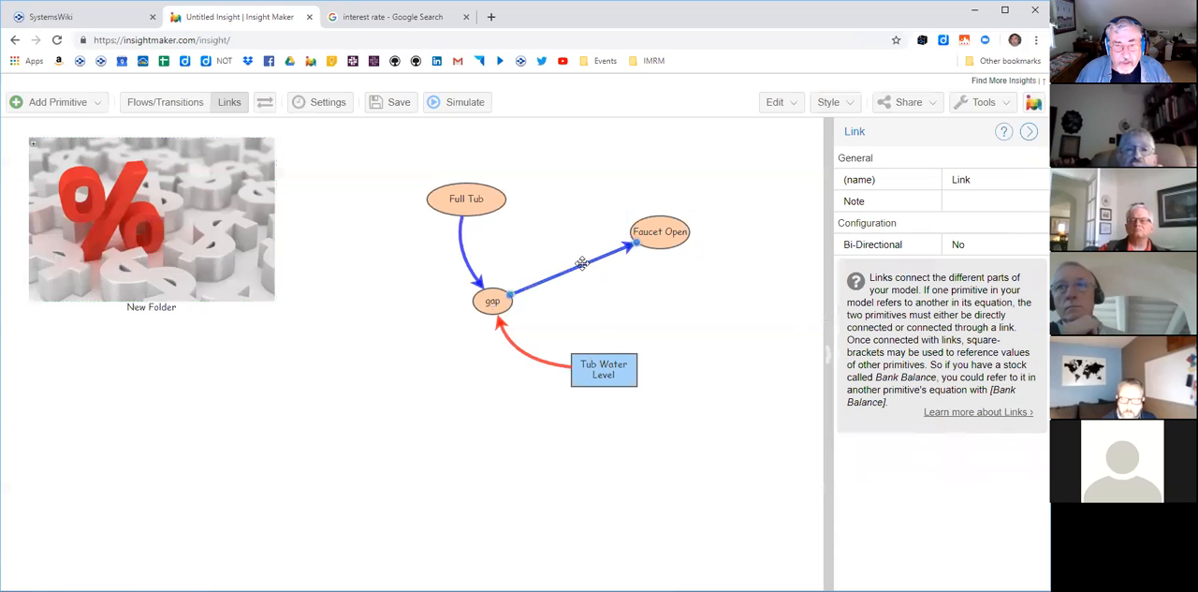
pyautogui.moveTo(584, 261); pyautogui.dragTo(545, 222)
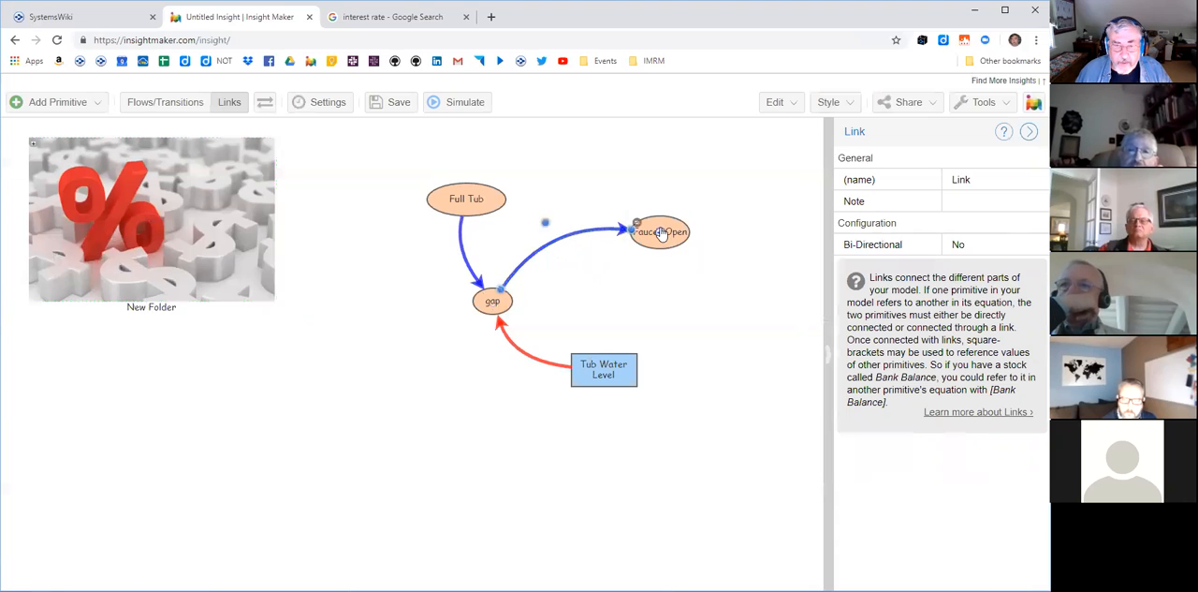
pyautogui.moveTo(662, 235); pyautogui.dragTo(622, 365)
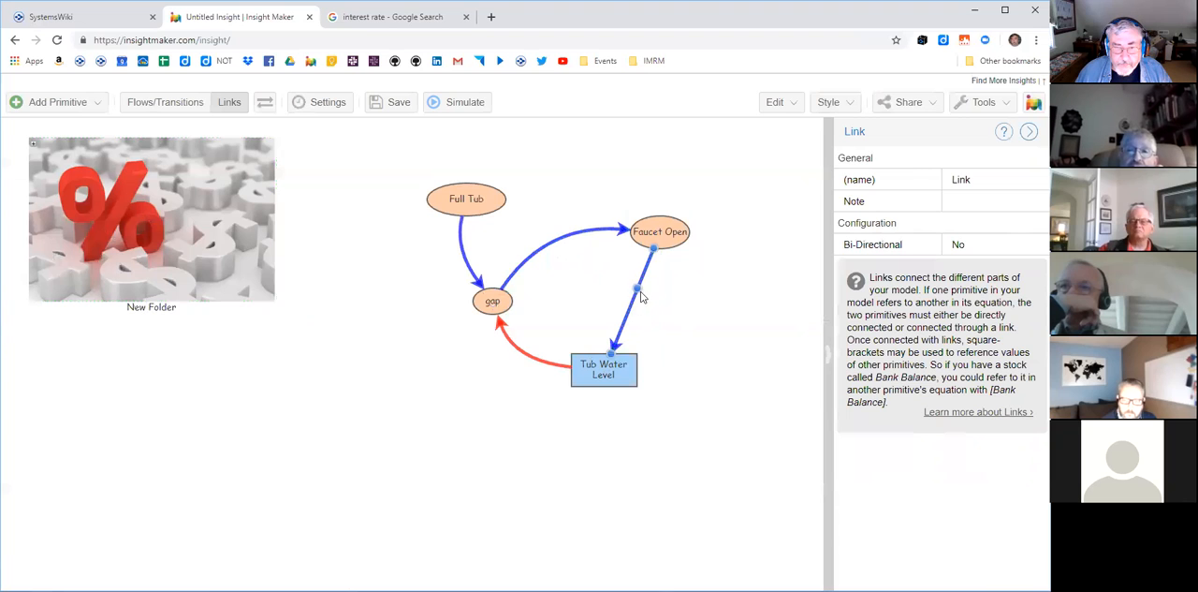
pyautogui.moveTo(682, 323); pyautogui.dragTo(716, 346)
pyautogui.click(681, 456)
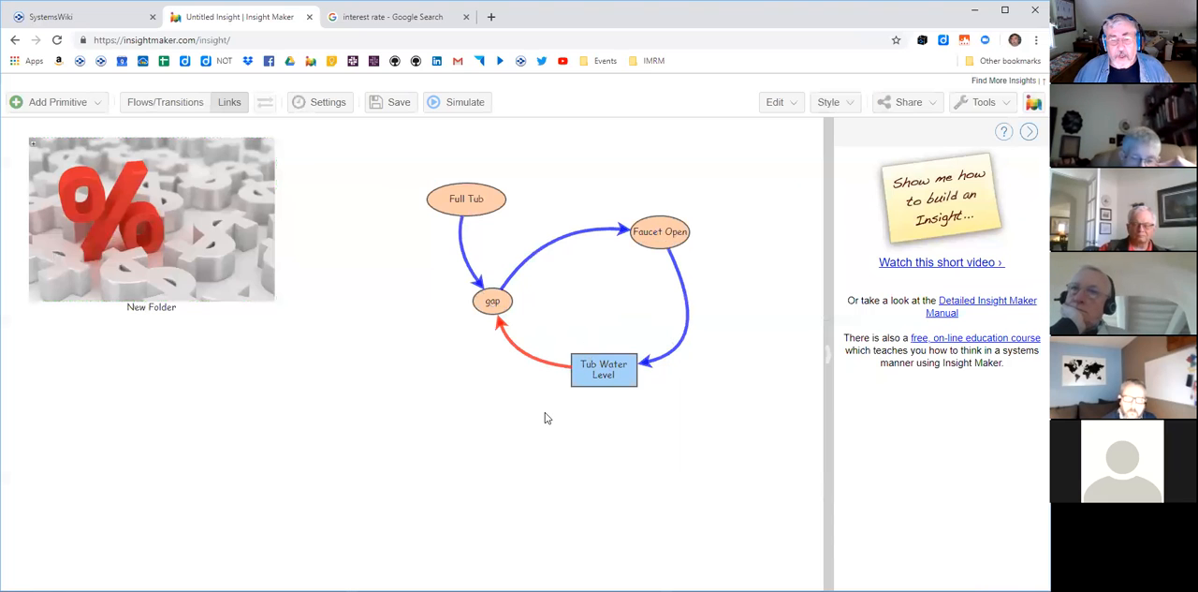
# - Place a picture inside the loop using the built-in red clockwise minus image, and shift it slightly left
pyautogui.rightClick(601, 287)
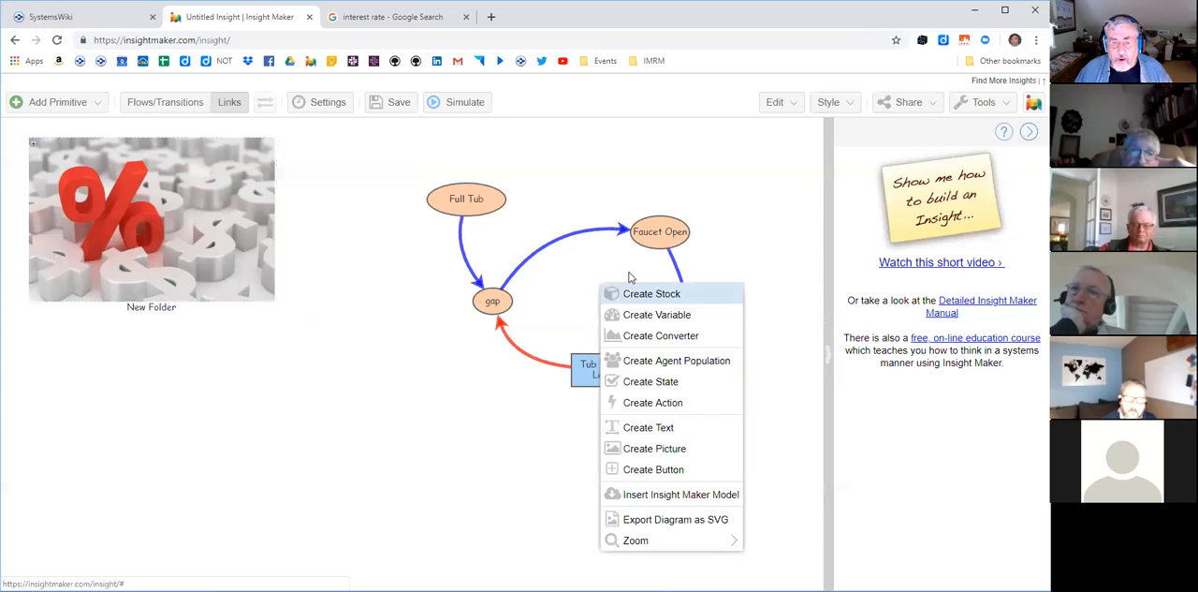
pyautogui.click(648, 449)
pyautogui.rightClick(618, 297)
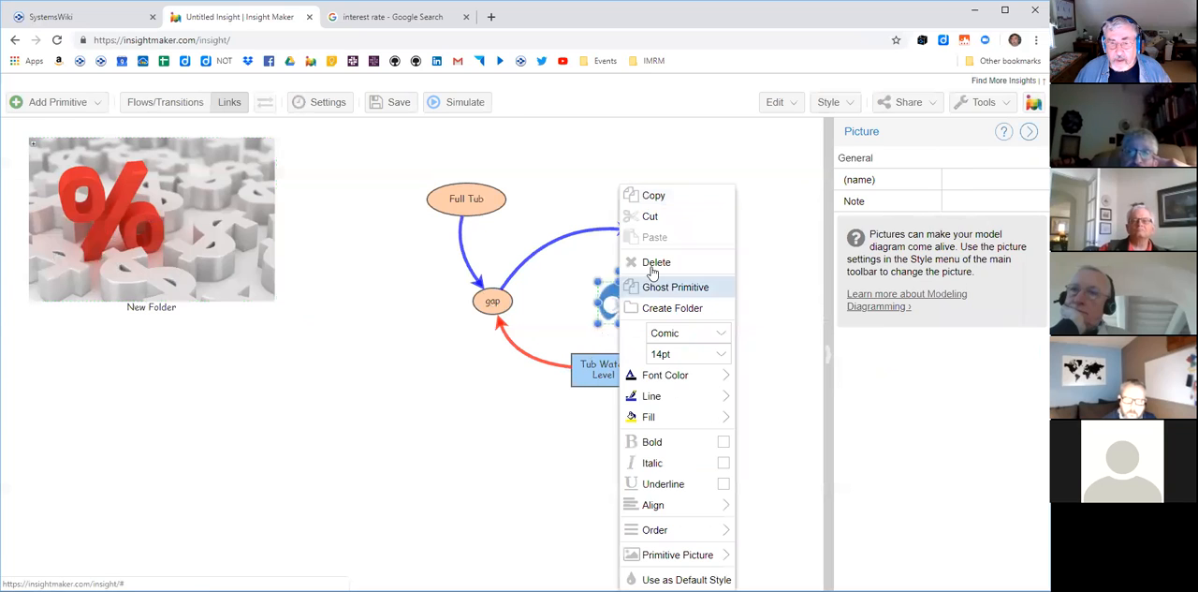
pyautogui.moveTo(671, 558)
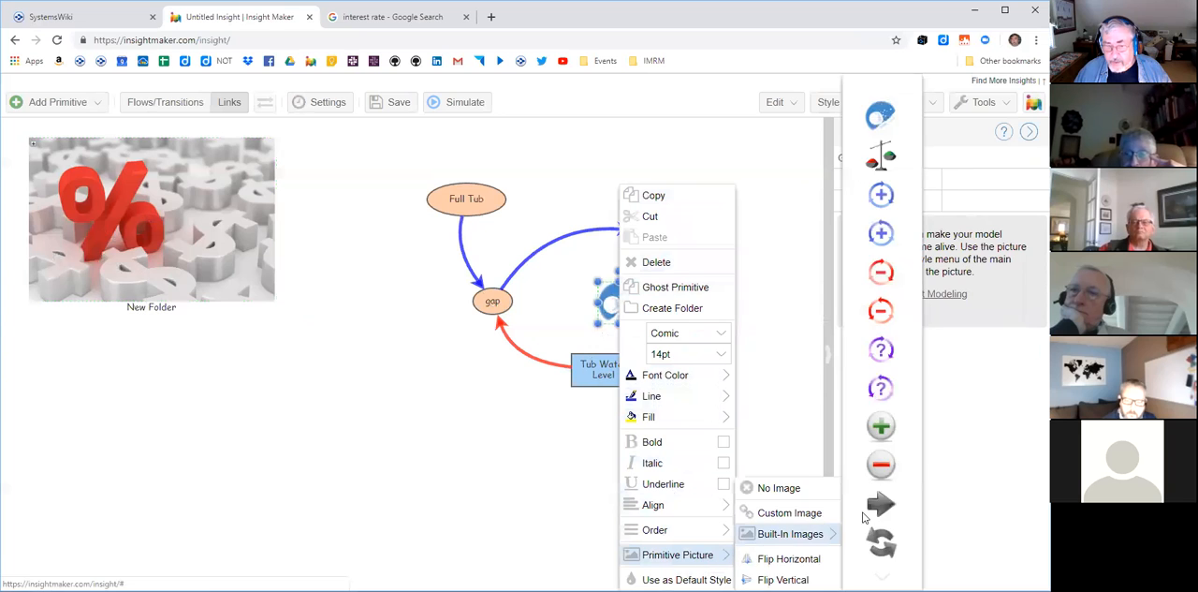
pyautogui.moveTo(831, 533)
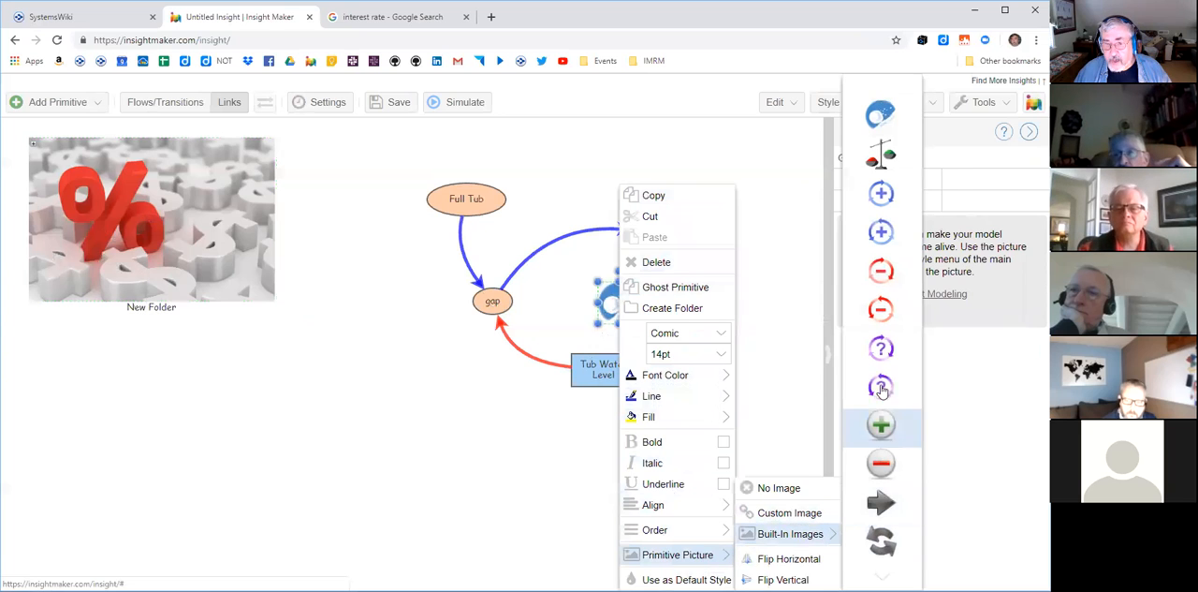
pyautogui.click(885, 278)
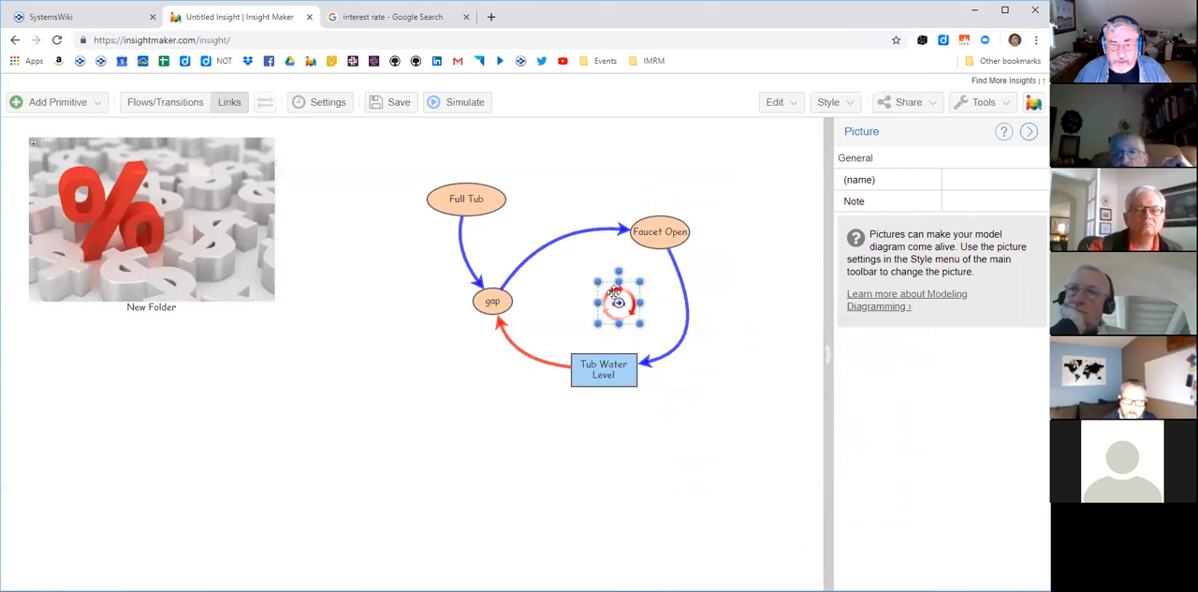
pyautogui.moveTo(629, 306)
pyautogui.mouseDown()
pyautogui.moveTo(580, 306)
pyautogui.moveTo(618, 309)
pyautogui.mouseUp()
pyautogui.click(801, 331)
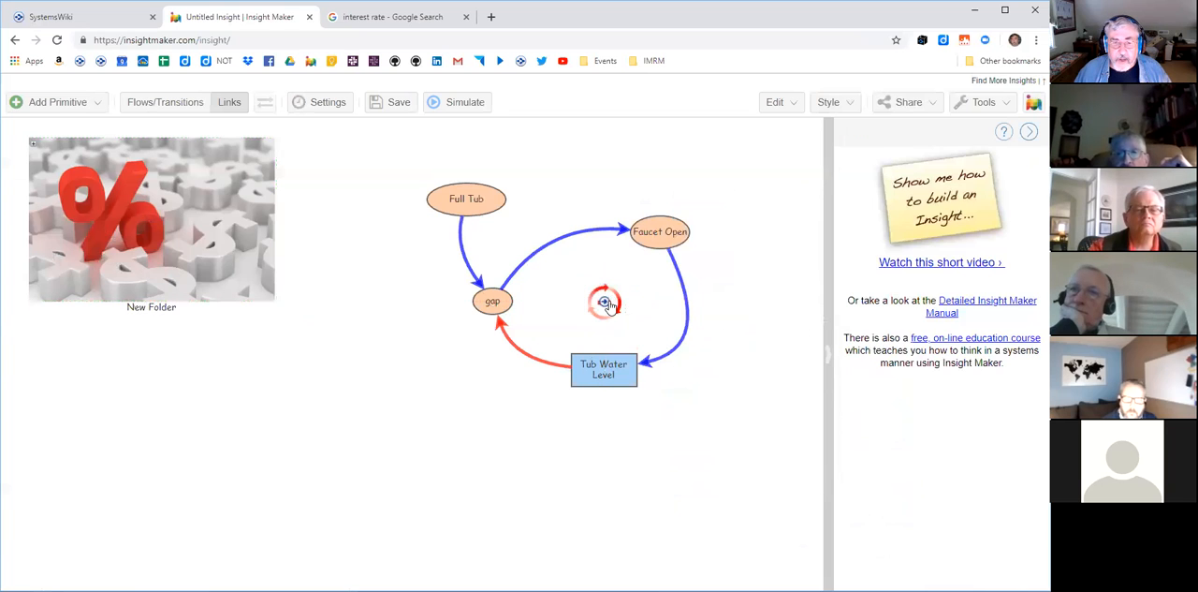
# - Label the red loop picture "Filling the Tub" and clear the selection
pyautogui.click(609, 301)
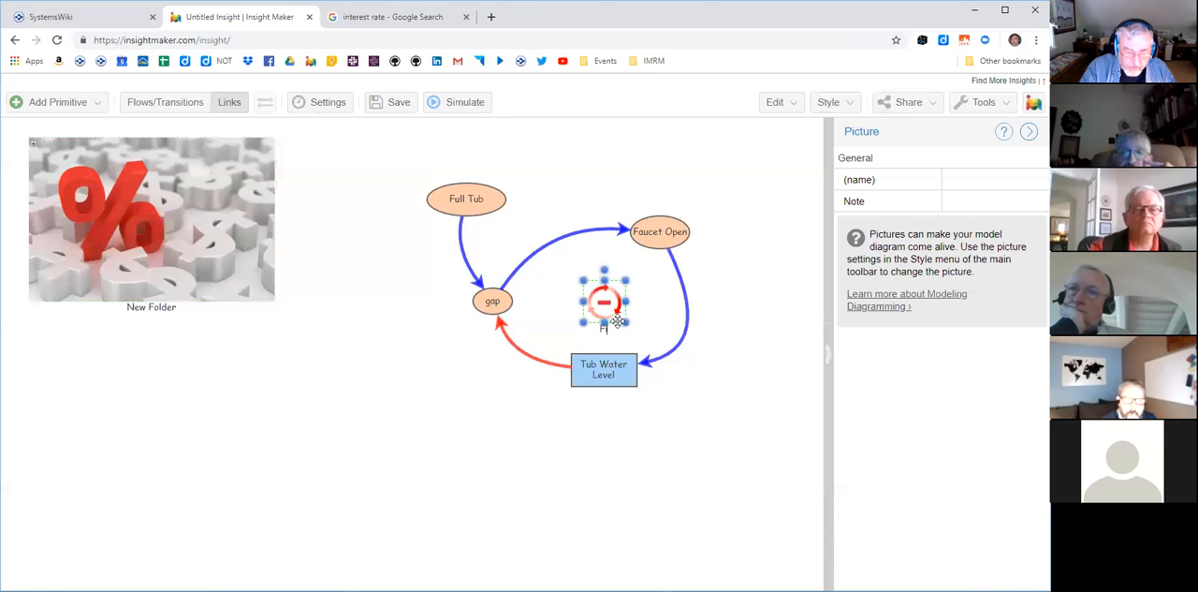
pyautogui.write('e')
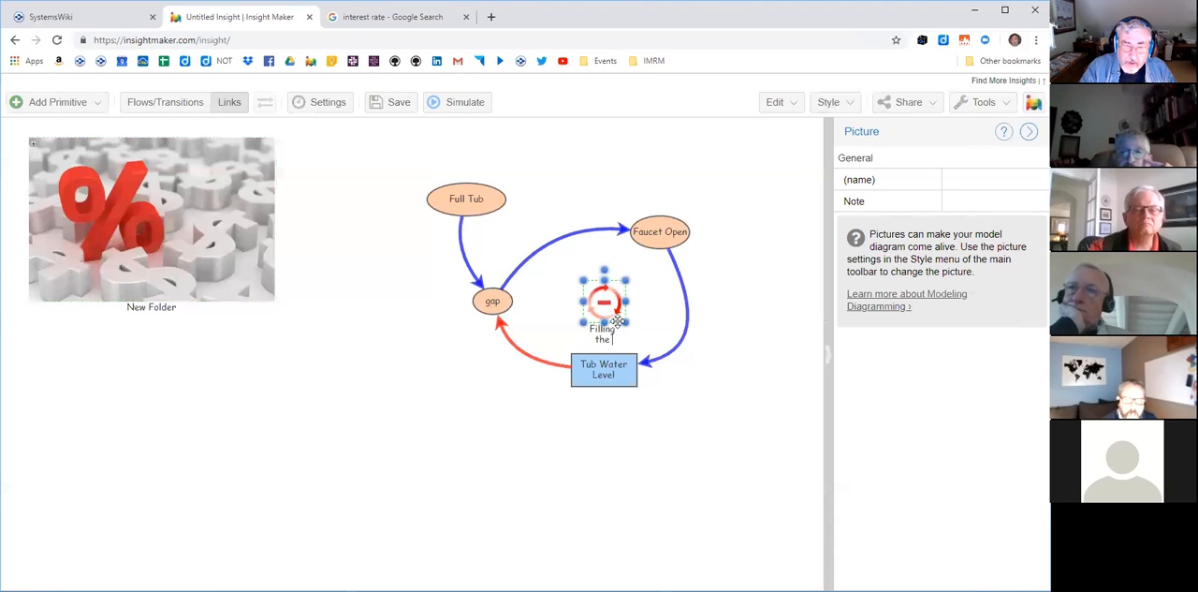
pyautogui.write(' Tub')
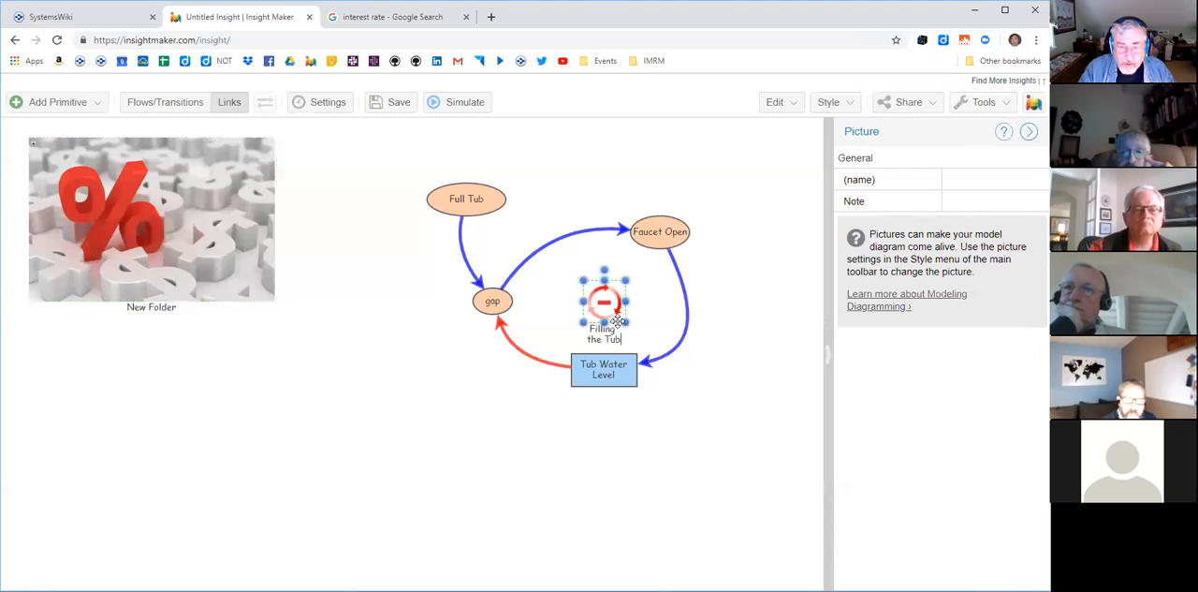
pyautogui.press('Return')
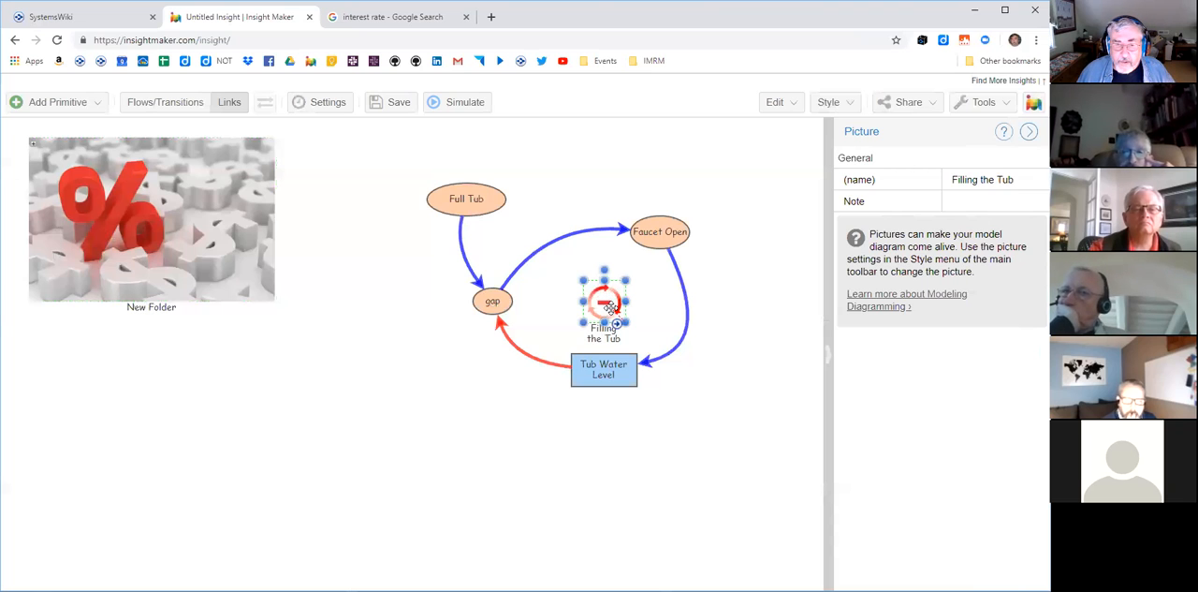
pyautogui.click(719, 338)
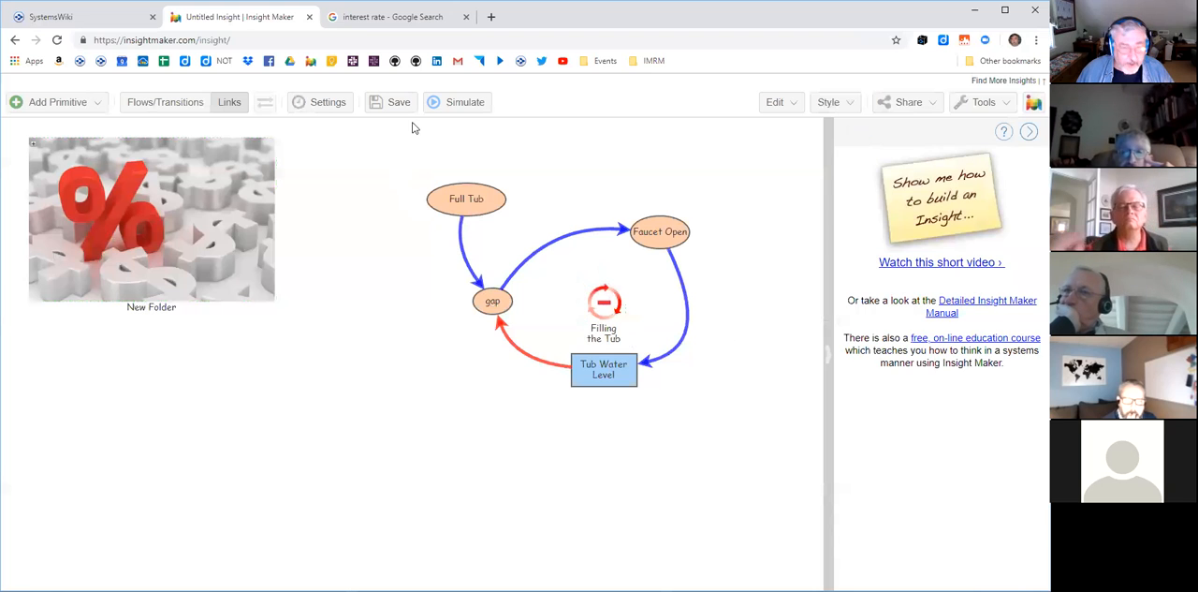
# - Try to group the whole tub model into a folder, and undo the grouping
pyautogui.moveTo(399, 159); pyautogui.dragTo(759, 456)
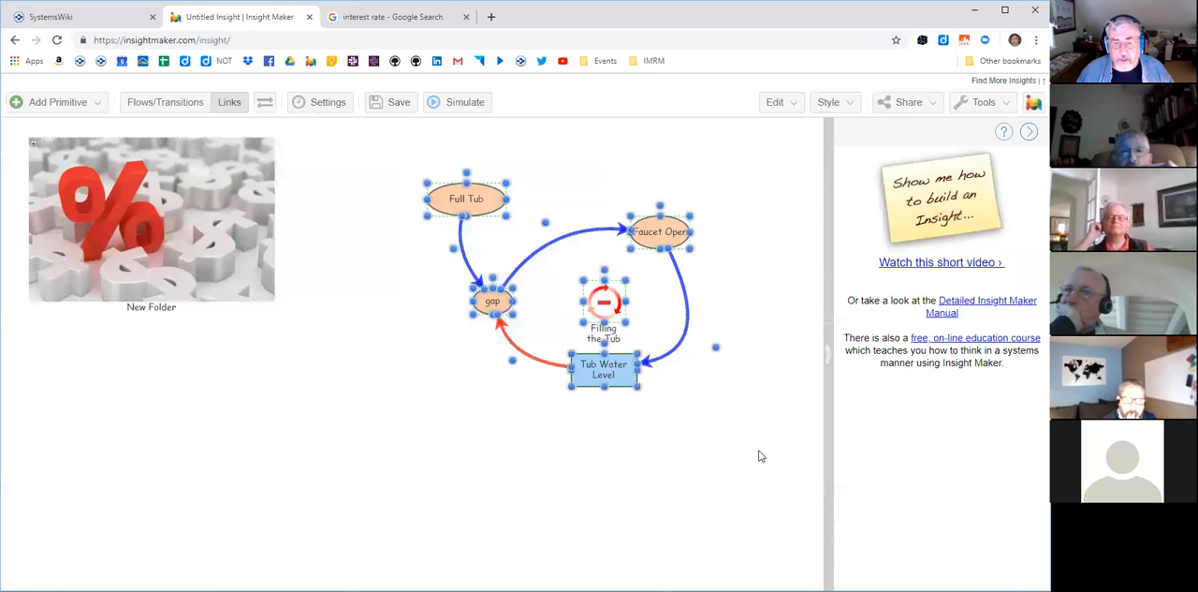
pyautogui.click(57, 103)
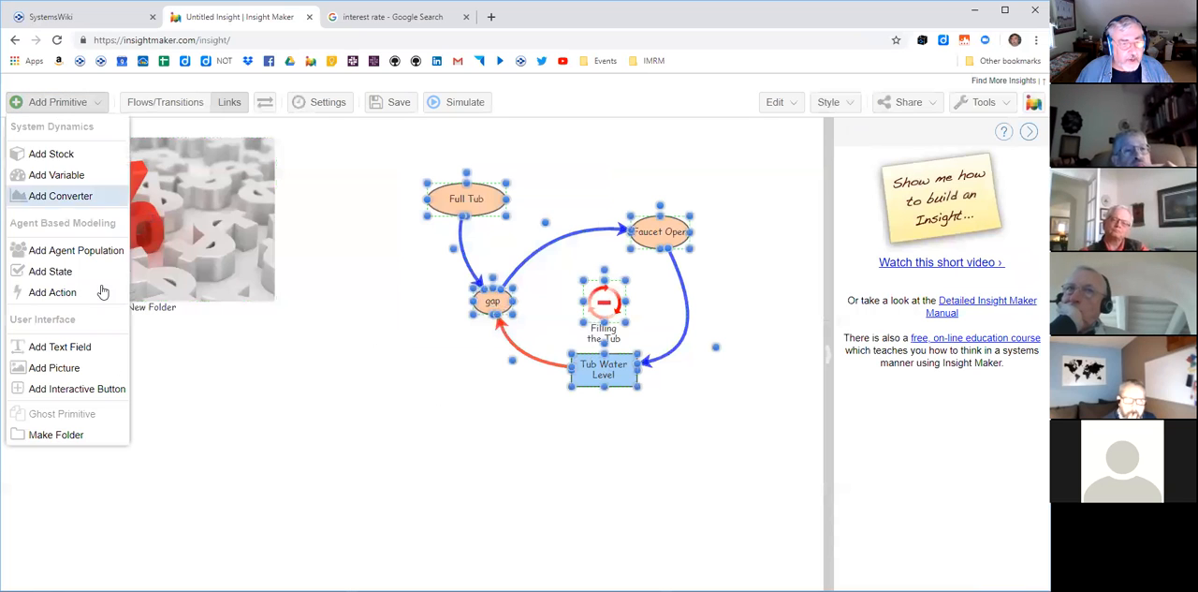
pyautogui.click(58, 434)
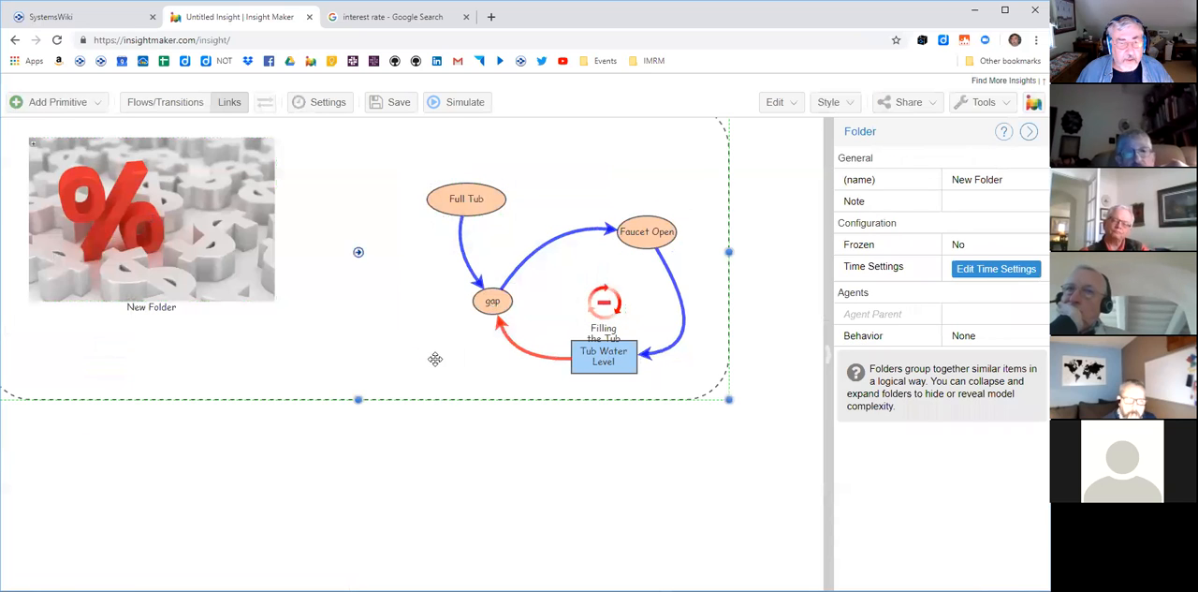
pyautogui.click(451, 469)
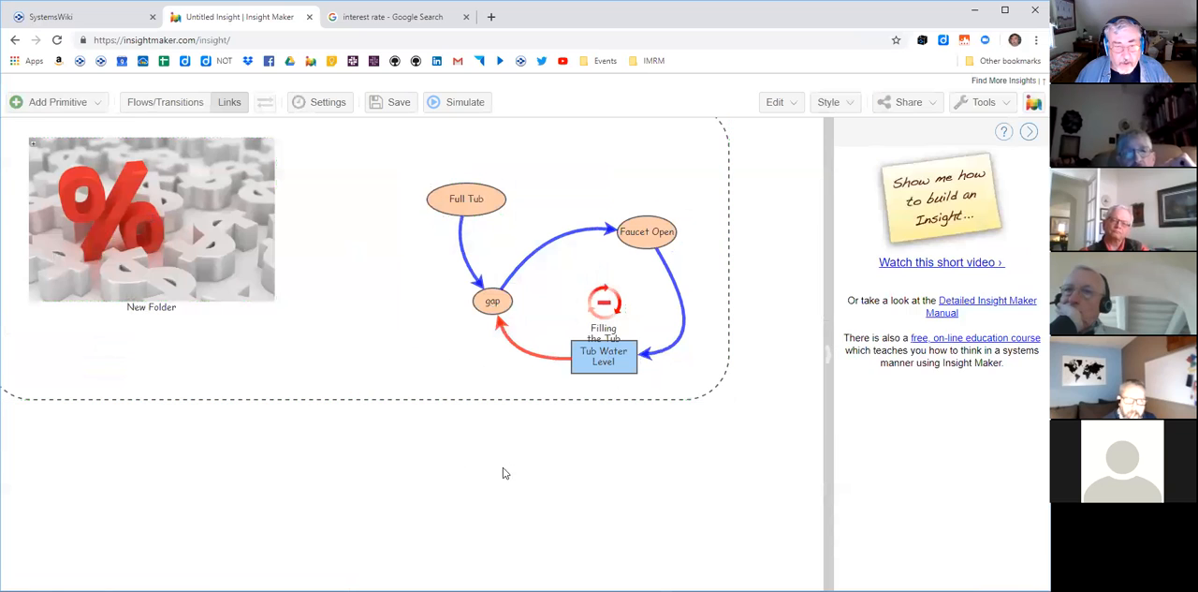
pyautogui.hotkey('ctrl', 'z')
pyautogui.click(560, 480)
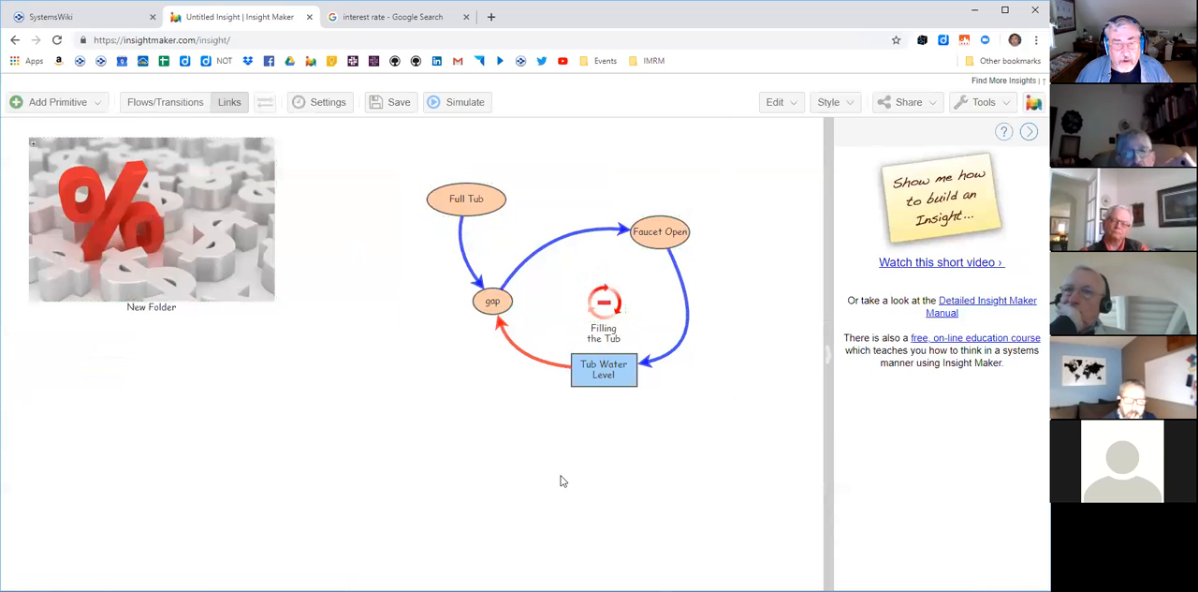
# - Group the whole tub loop into a new folder and move that folder down and to the right
pyautogui.moveTo(418, 170); pyautogui.dragTo(729, 433)
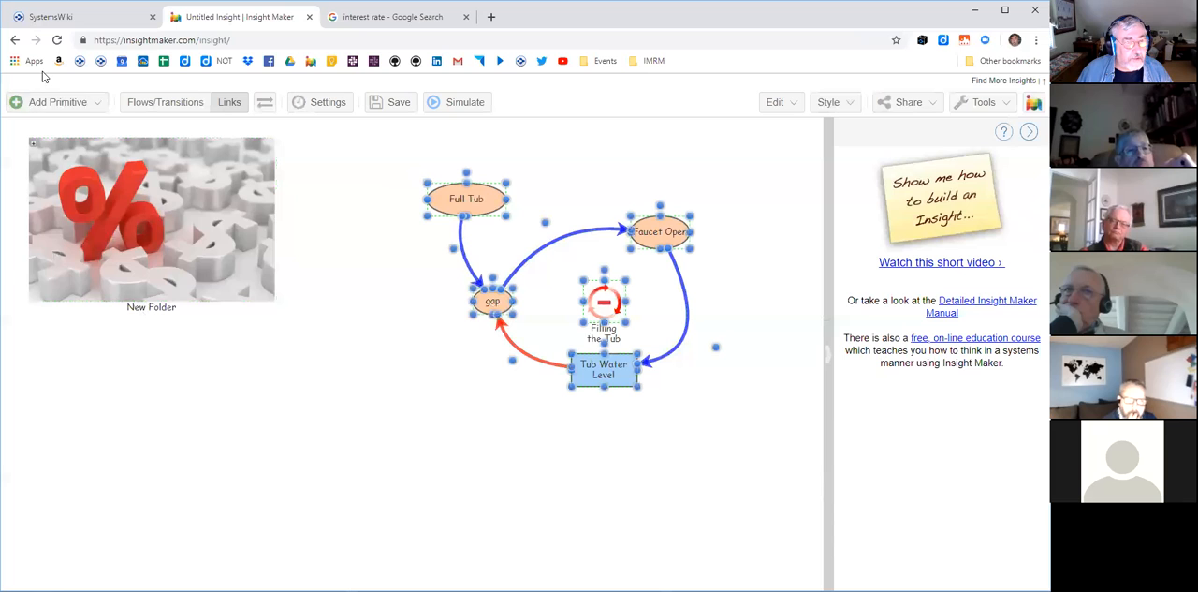
pyautogui.click(51, 105)
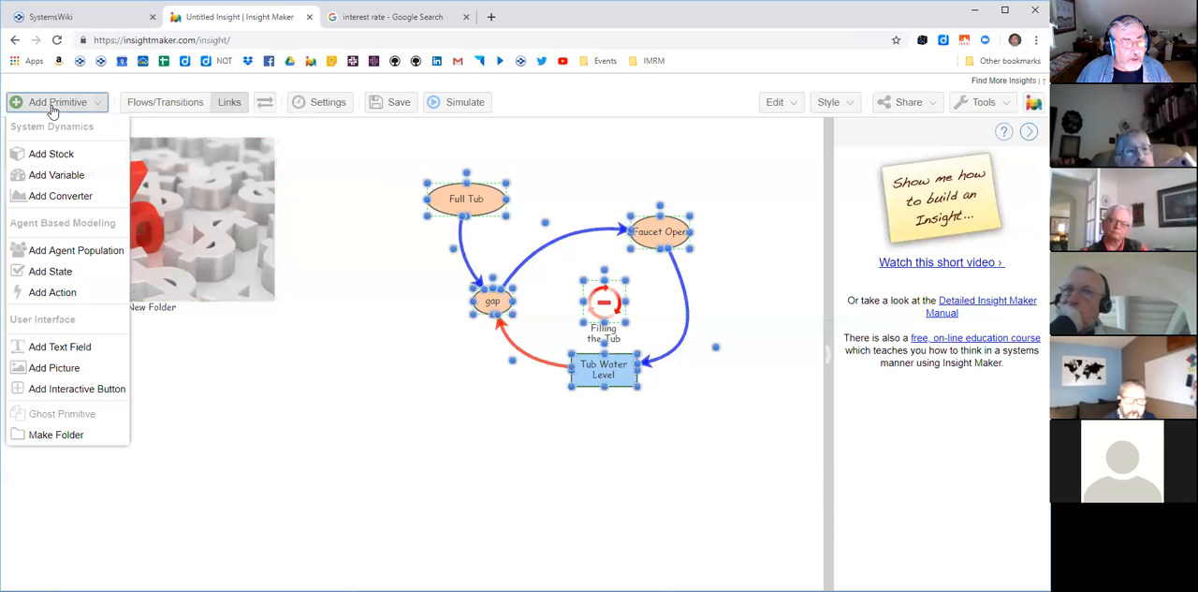
pyautogui.click(83, 434)
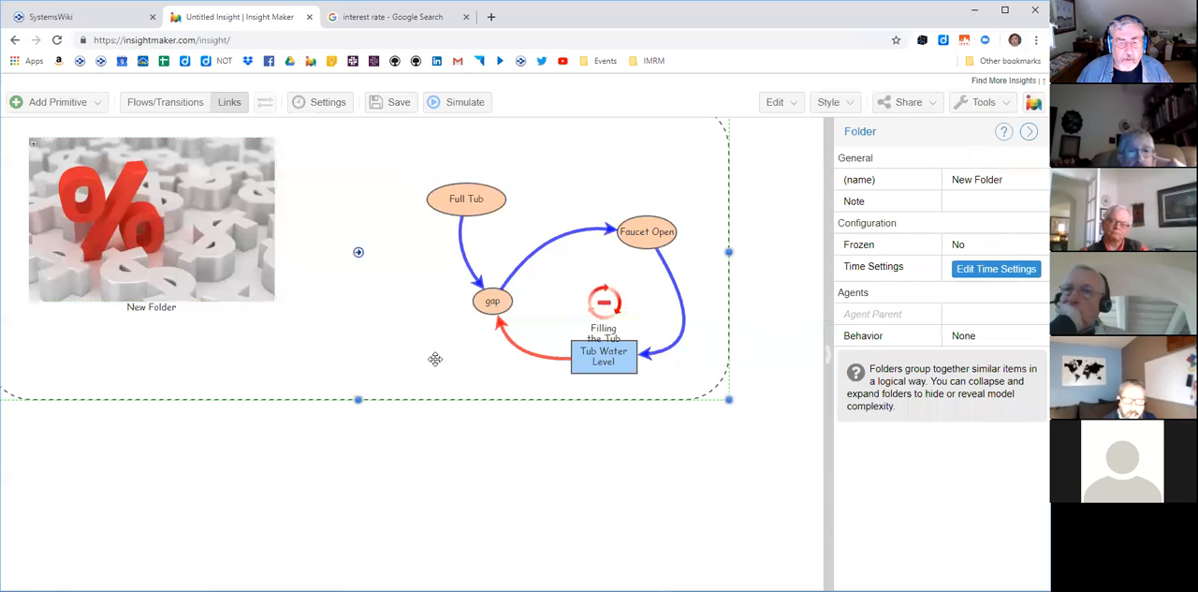
pyautogui.moveTo(436, 357); pyautogui.dragTo(482, 410)
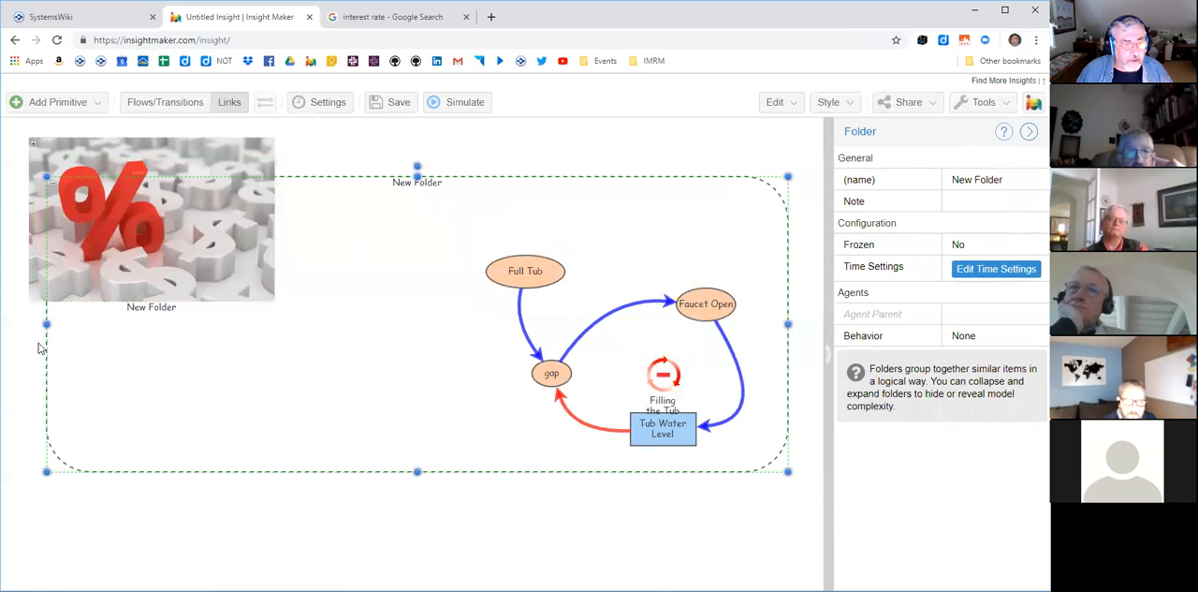
# - Try to narrow the new tub folder from its left edge
pyautogui.moveTo(46, 323)
pyautogui.mouseDown()
pyautogui.moveTo(145, 323)
pyautogui.moveTo(53, 323)
pyautogui.mouseUp()
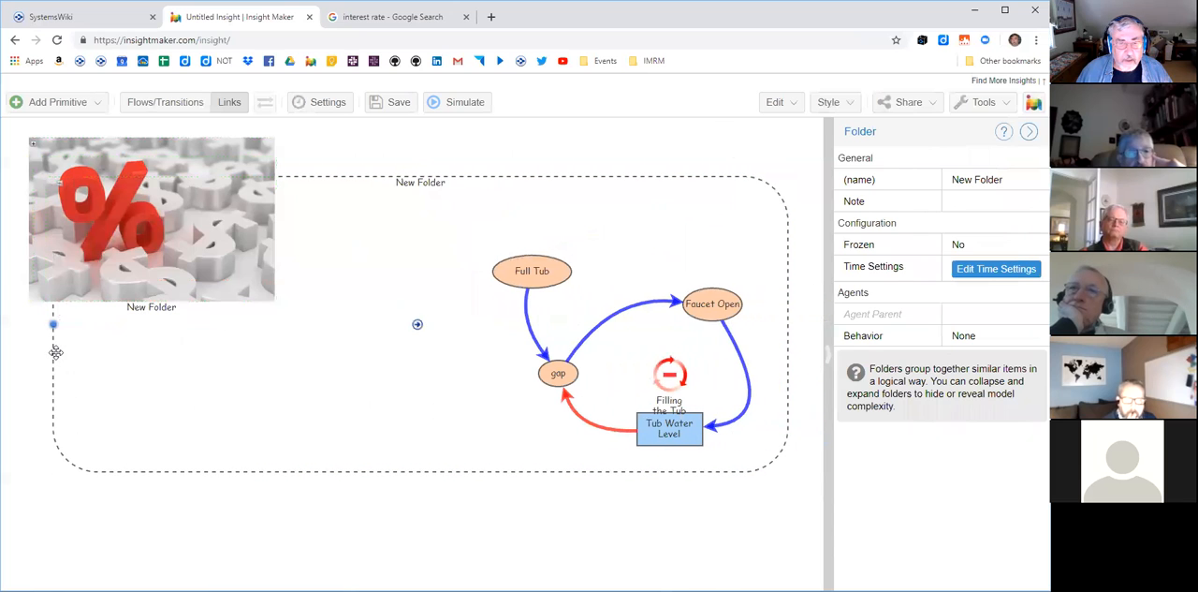
pyautogui.click(411, 534)
pyautogui.click(395, 470)
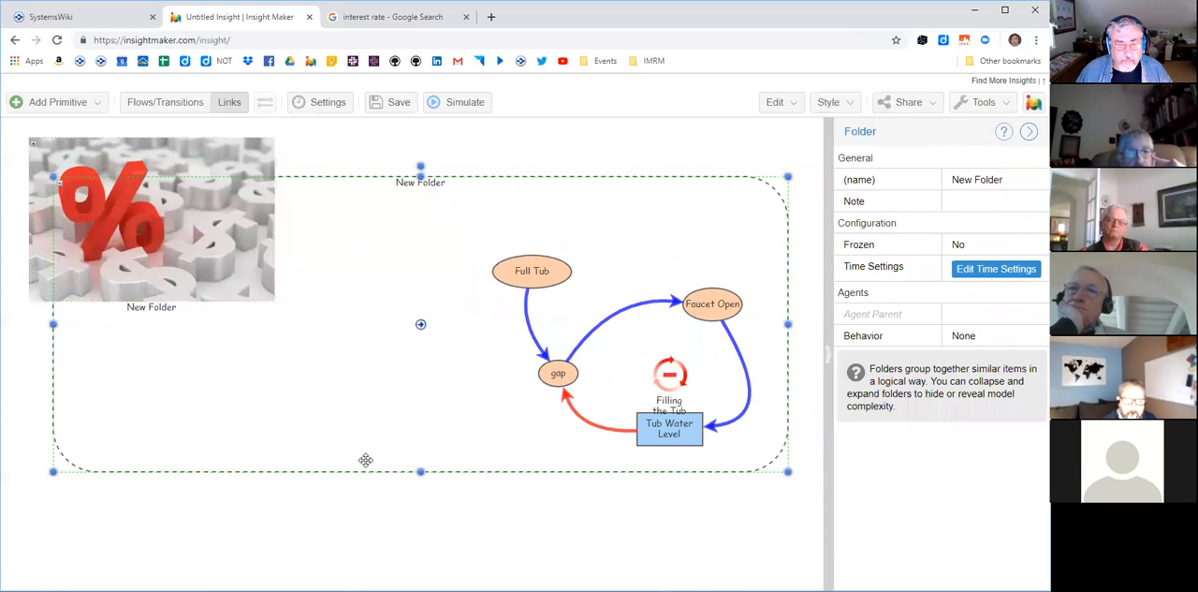
pyautogui.moveTo(51, 325)
pyautogui.mouseDown()
pyautogui.moveTo(107, 323)
pyautogui.moveTo(53, 325)
pyautogui.mouseUp()
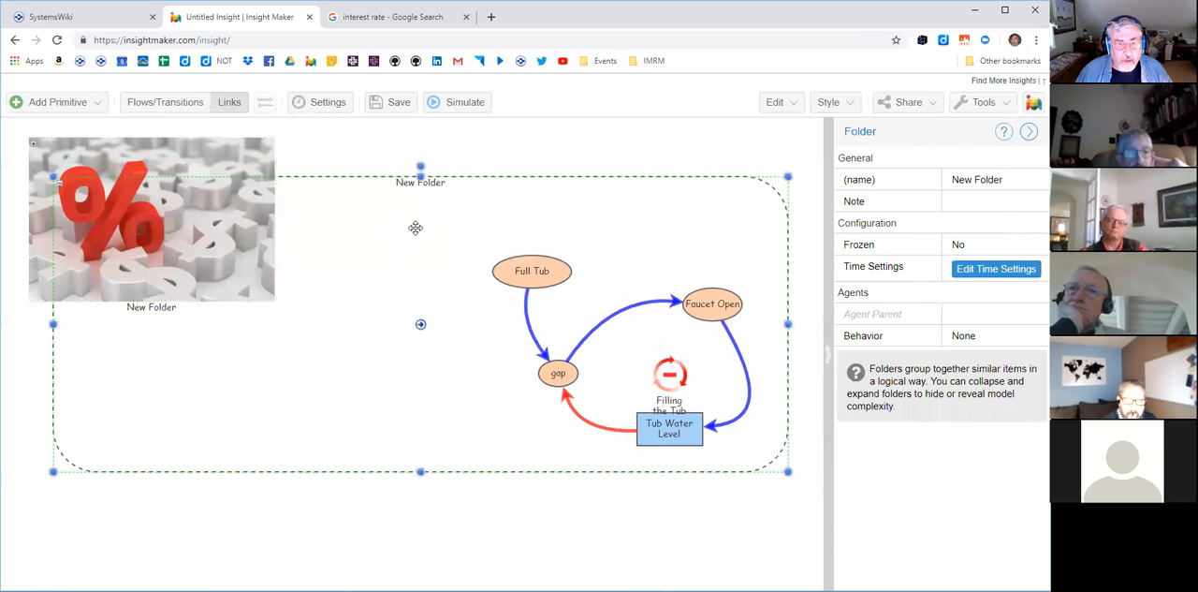
# - Move the collapsed percent-sign savings folder well below the tub folder
pyautogui.click(374, 269)
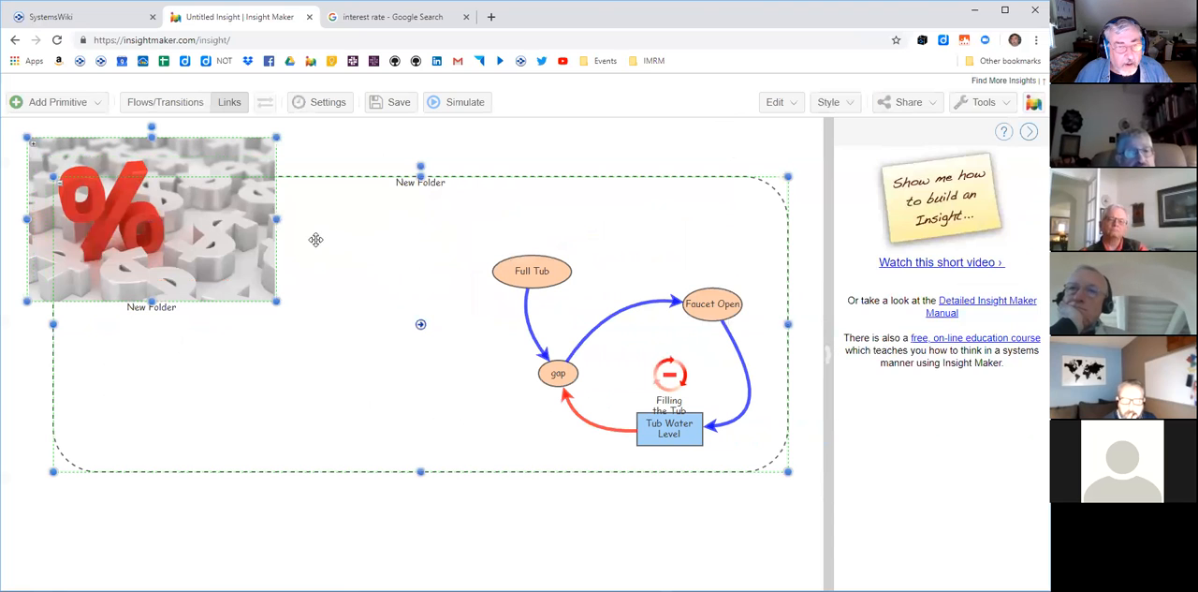
pyautogui.click(350, 278)
pyautogui.moveTo(216, 234); pyautogui.dragTo(239, 557)
pyautogui.scroll(2, 379, 461)
pyautogui.click(267, 313)
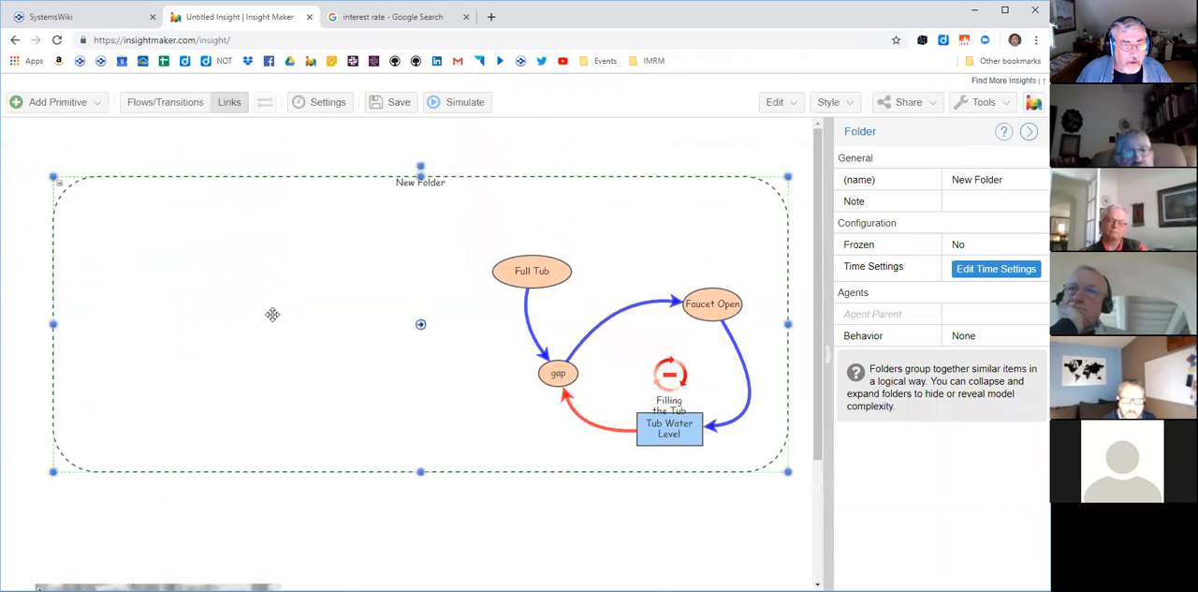
# - Extend the tub folder's left edge slightly and move all the loop elements to the folder's upper-left area
pyautogui.moveTo(53, 323)
pyautogui.mouseDown()
pyautogui.moveTo(93, 324)
pyautogui.moveTo(40, 323)
pyautogui.mouseUp()
pyautogui.moveTo(460, 153); pyautogui.dragTo(765, 518)
pyautogui.moveTo(656, 431); pyautogui.dragTo(252, 363)
# - Pull the stretched link from Faucet Open to Tub Water Level into a tighter outward curve
pyautogui.click(565, 403)
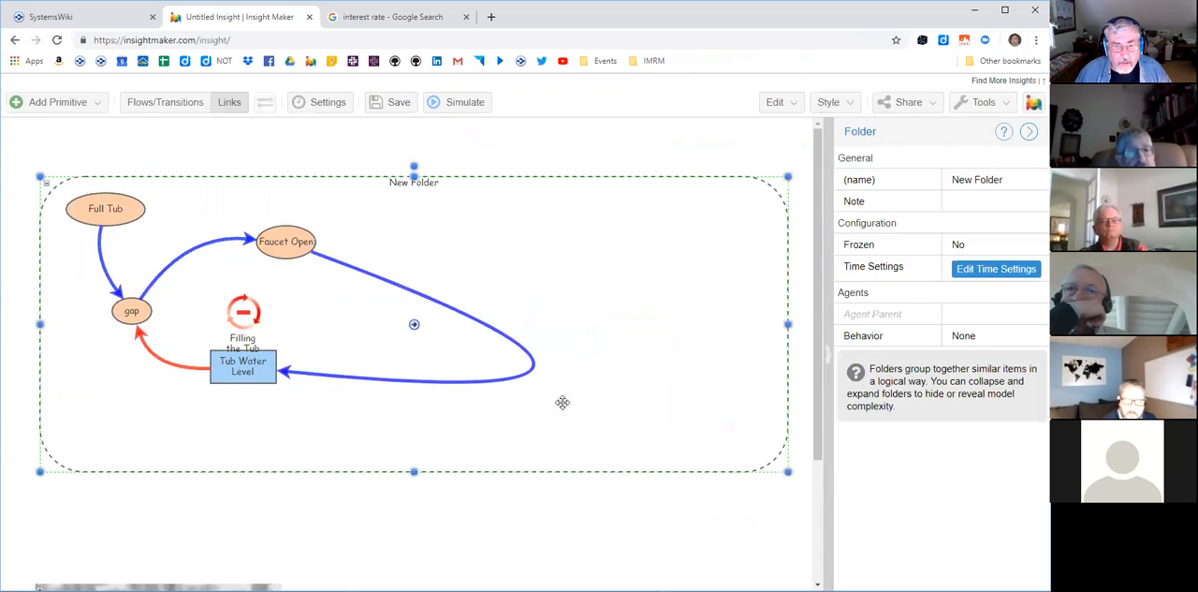
pyautogui.click(527, 372)
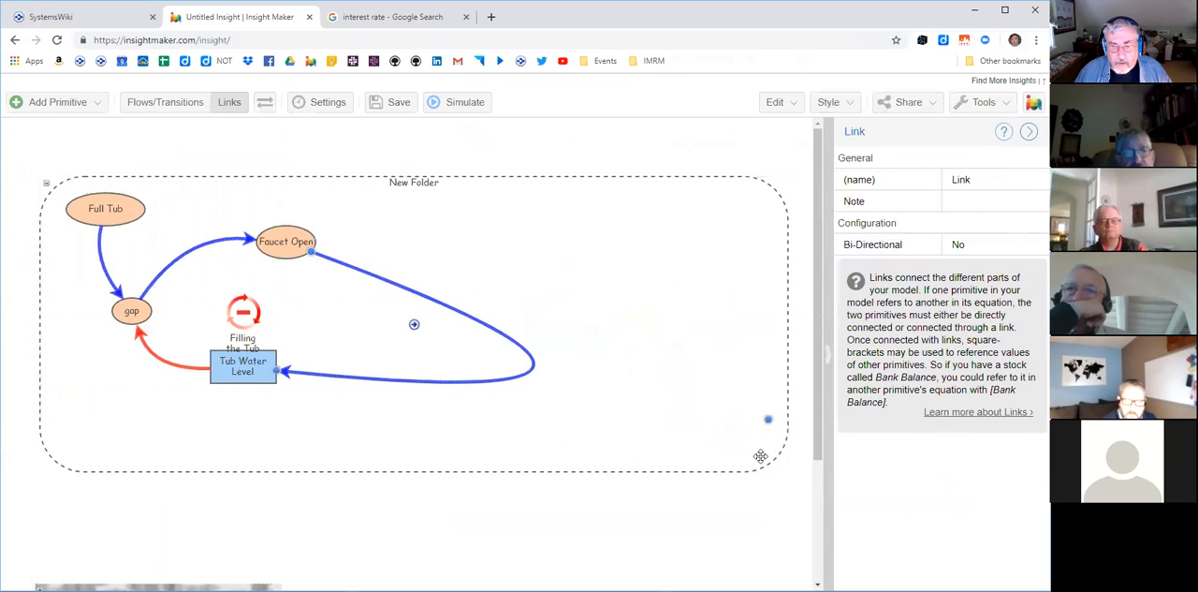
pyautogui.moveTo(514, 373); pyautogui.dragTo(412, 346)
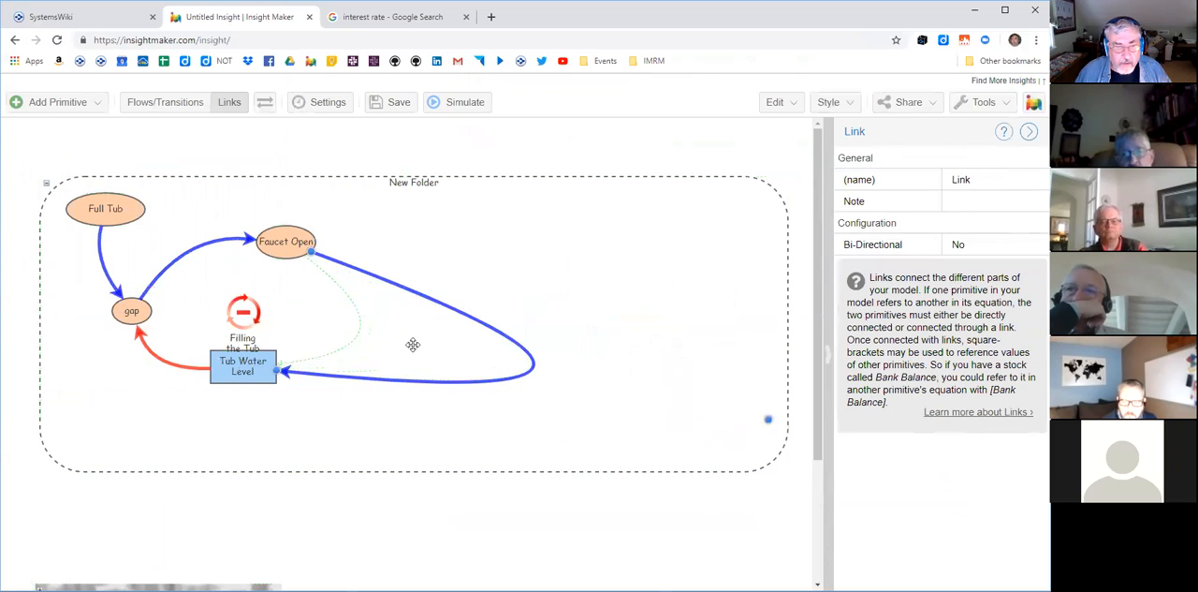
# - Shrink the tub folder to fit closely around the loop and move it to the right
pyautogui.click(756, 455)
pyautogui.moveTo(786, 469); pyautogui.dragTo(427, 406)
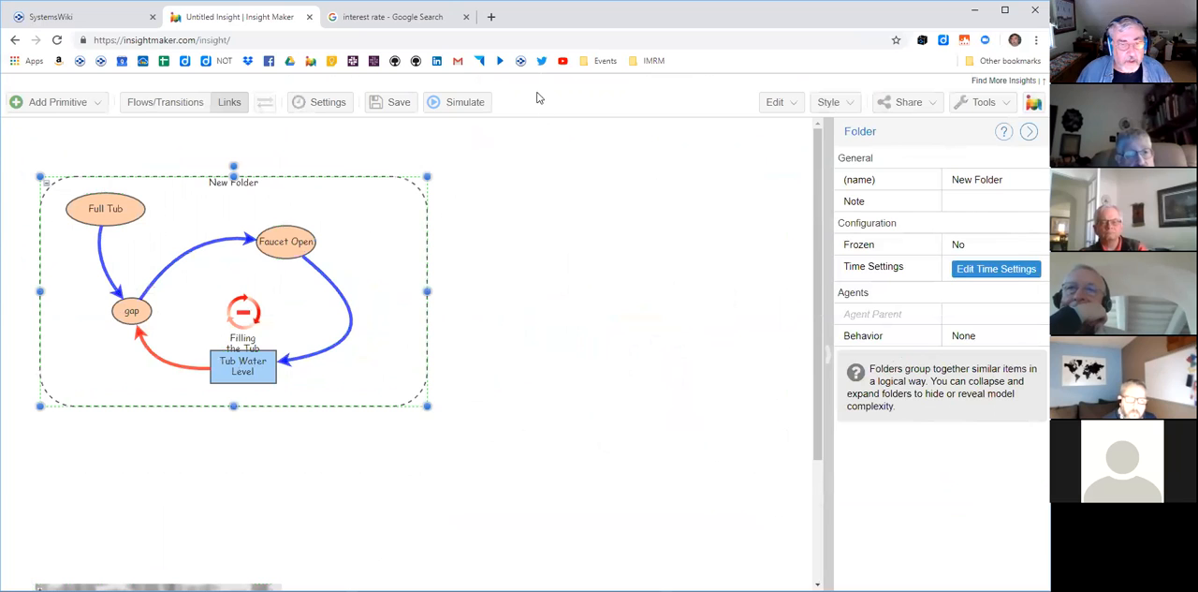
pyautogui.moveTo(402, 233); pyautogui.dragTo(770, 208)
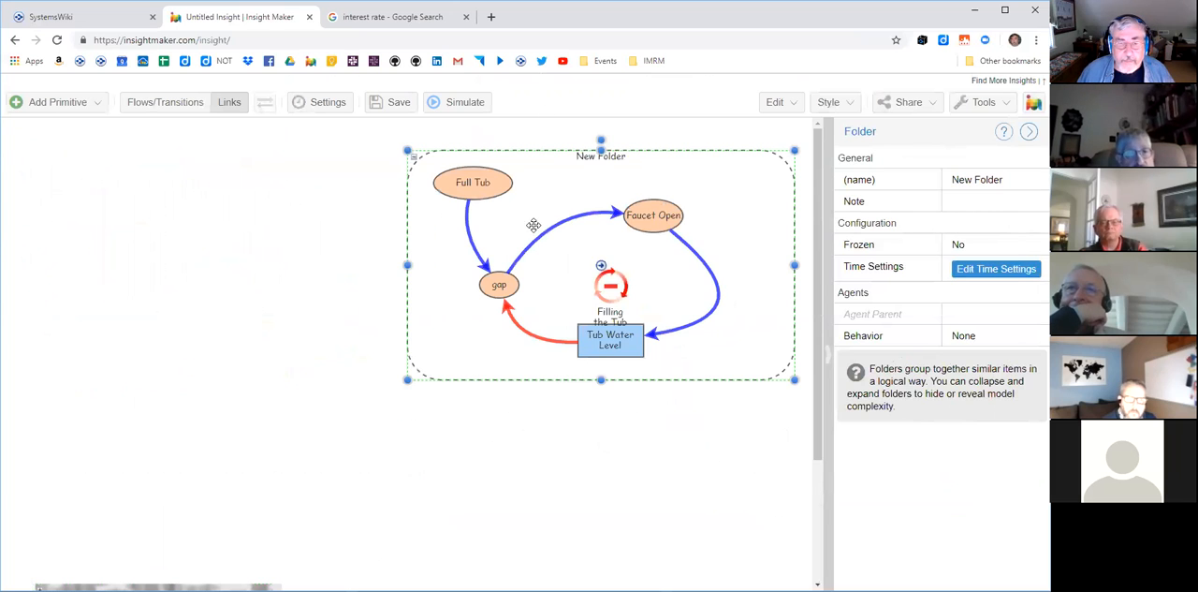
# - Collapse the tub folder and enlarge its collapsed box
pyautogui.click(413, 162)
pyautogui.moveTo(479, 169); pyautogui.dragTo(628, 271)
# - Switch to the Google image search page and search for "bathtub"
pyautogui.click(426, 21)
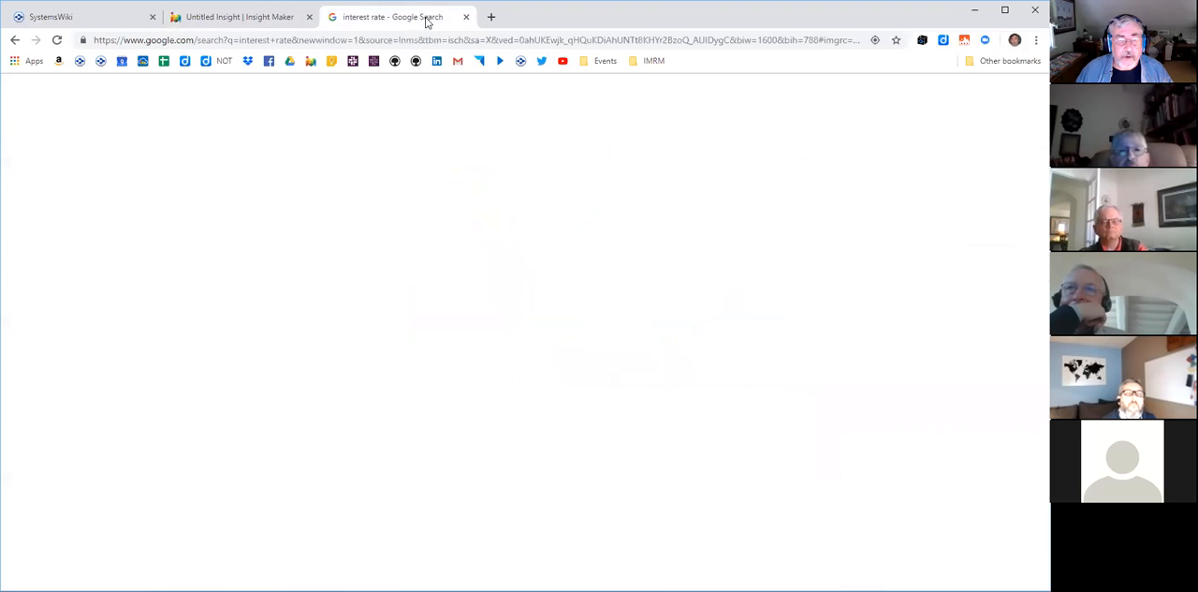
pyautogui.scroll(3, 363, 167)
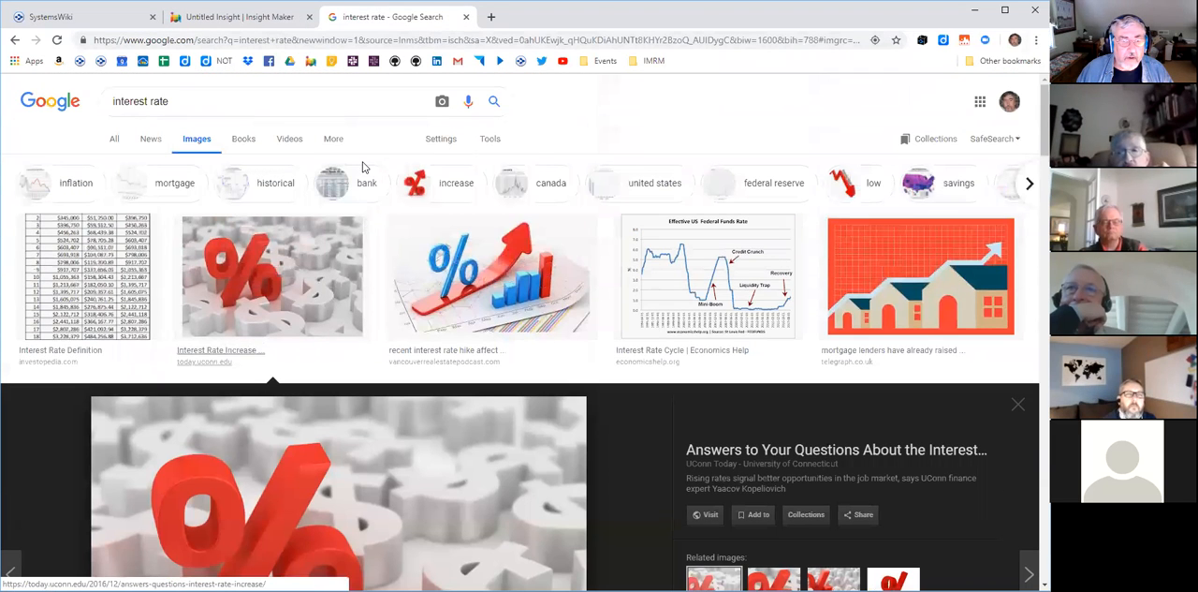
pyautogui.moveTo(169, 101); pyautogui.dragTo(64, 100)
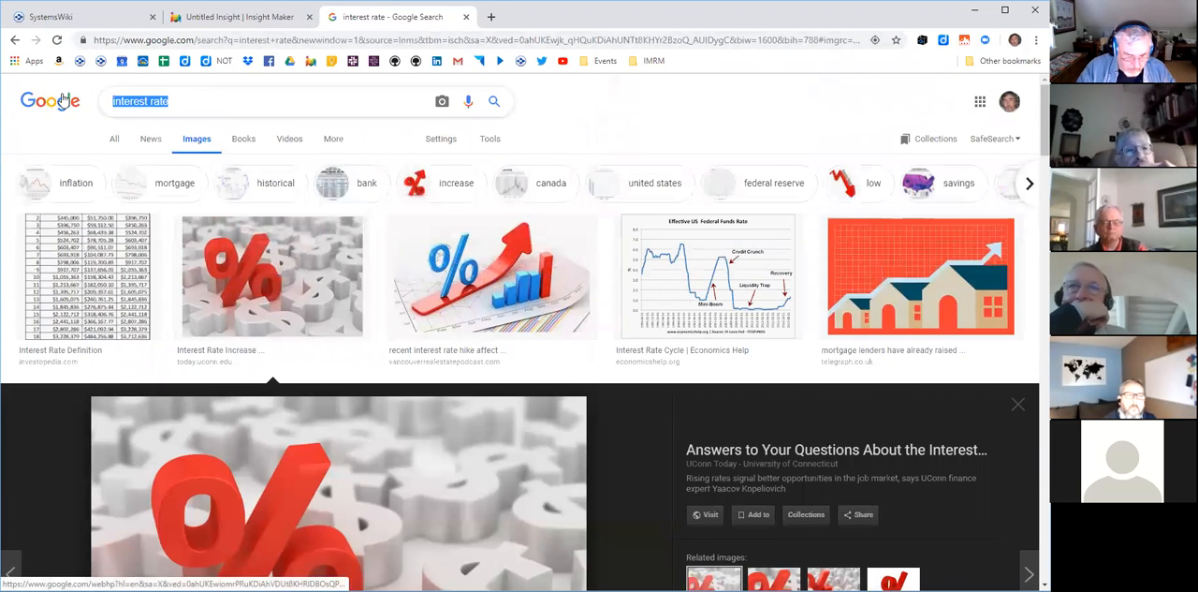
pyautogui.write('bathtub')
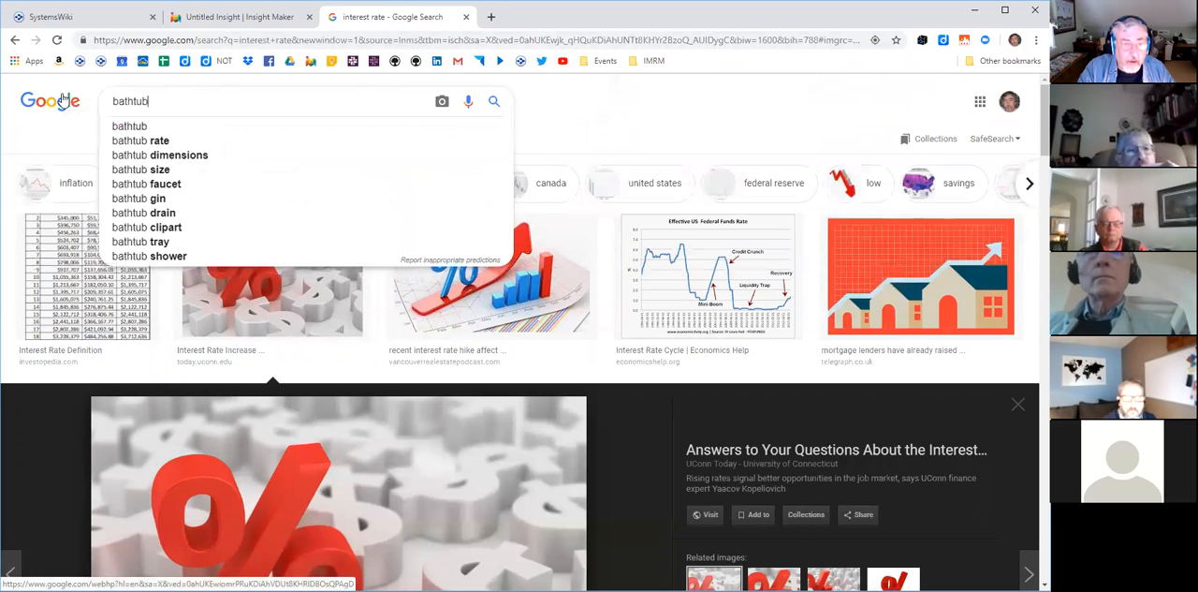
pyautogui.press('Return')
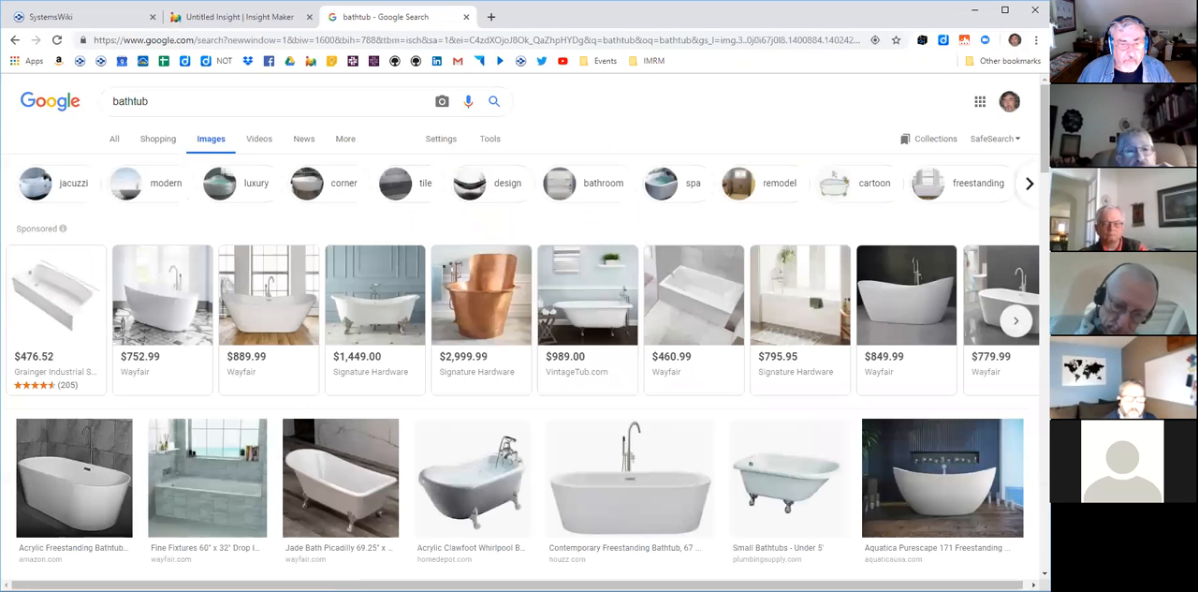
# - Copy the image address of the clawfoot tub picture titled "Small Bathtubs - Under 5'"
pyautogui.click(378, 290)
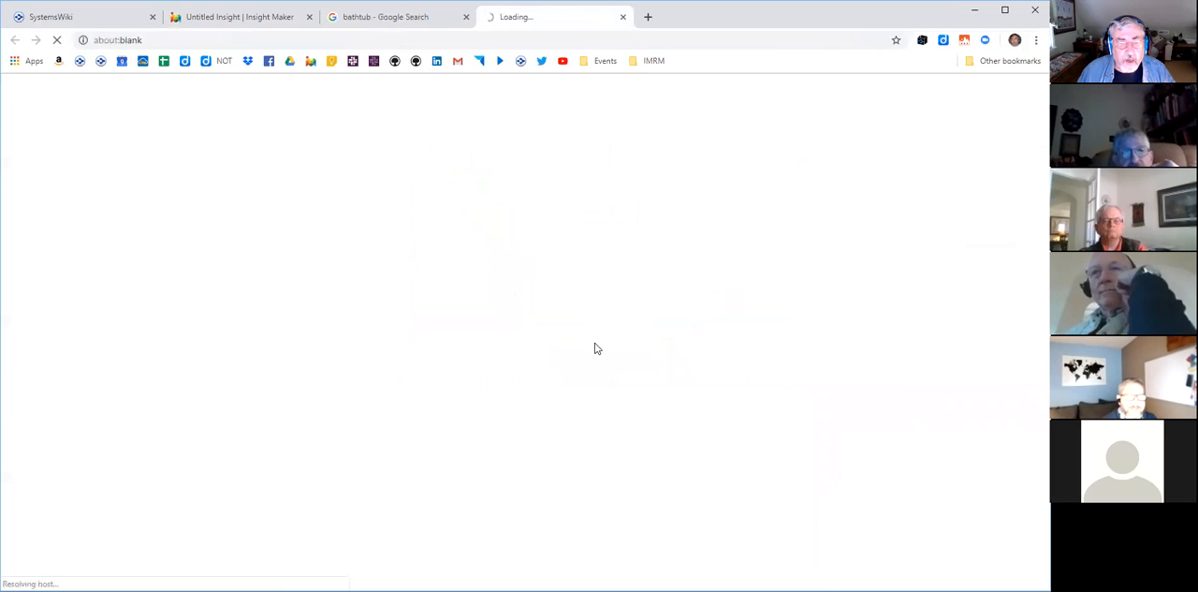
pyautogui.click(623, 16)
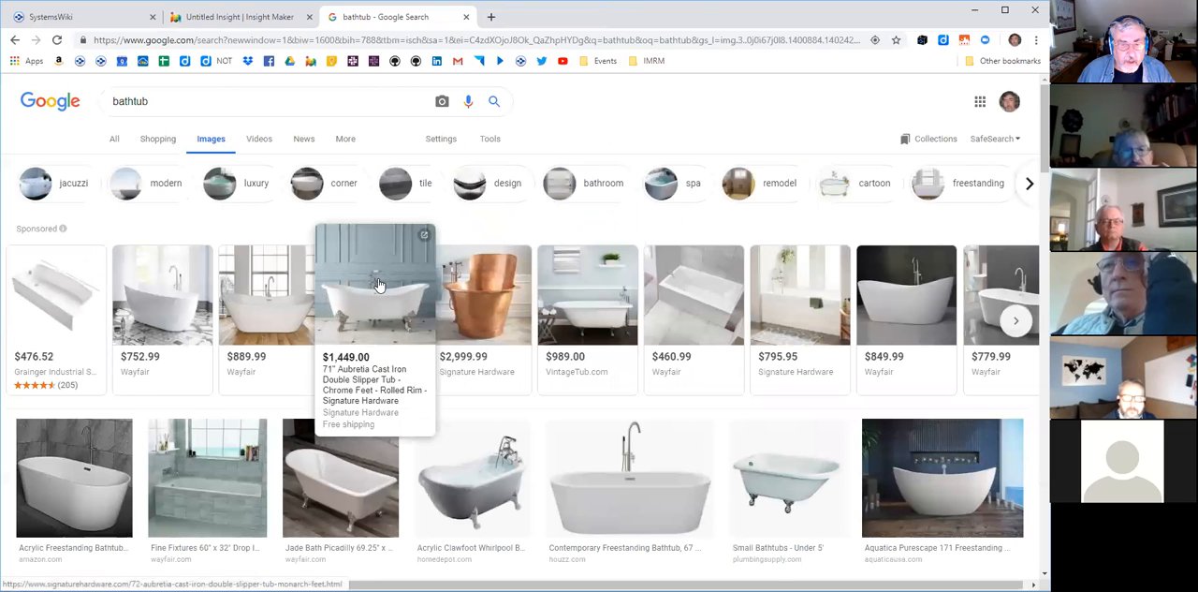
pyautogui.scroll(-2, 449, 318)
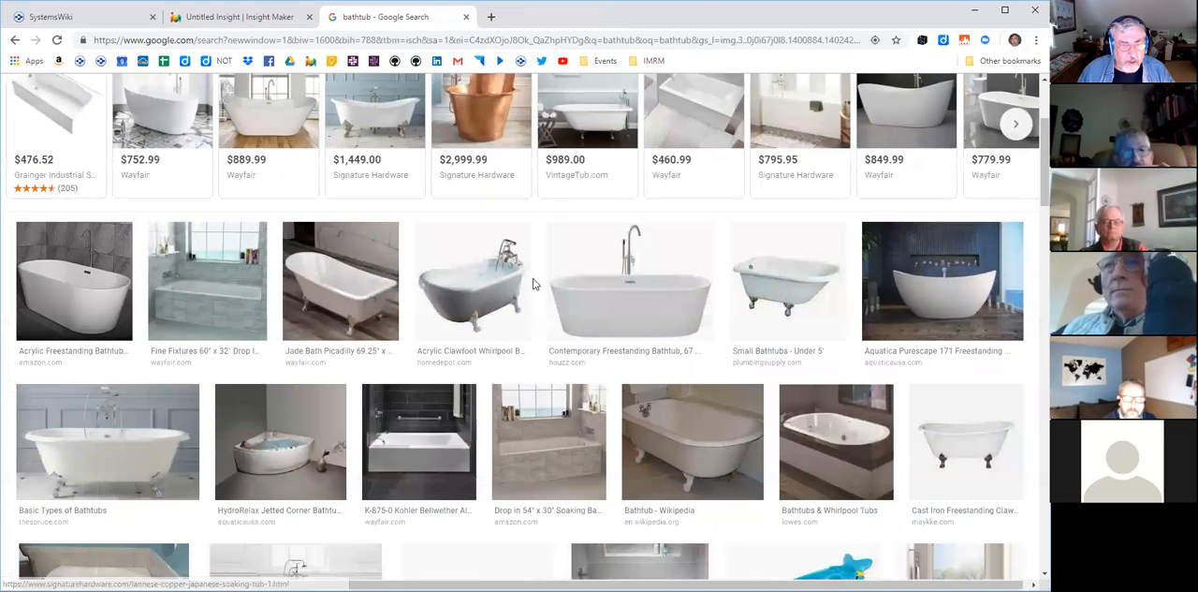
pyautogui.click(740, 278)
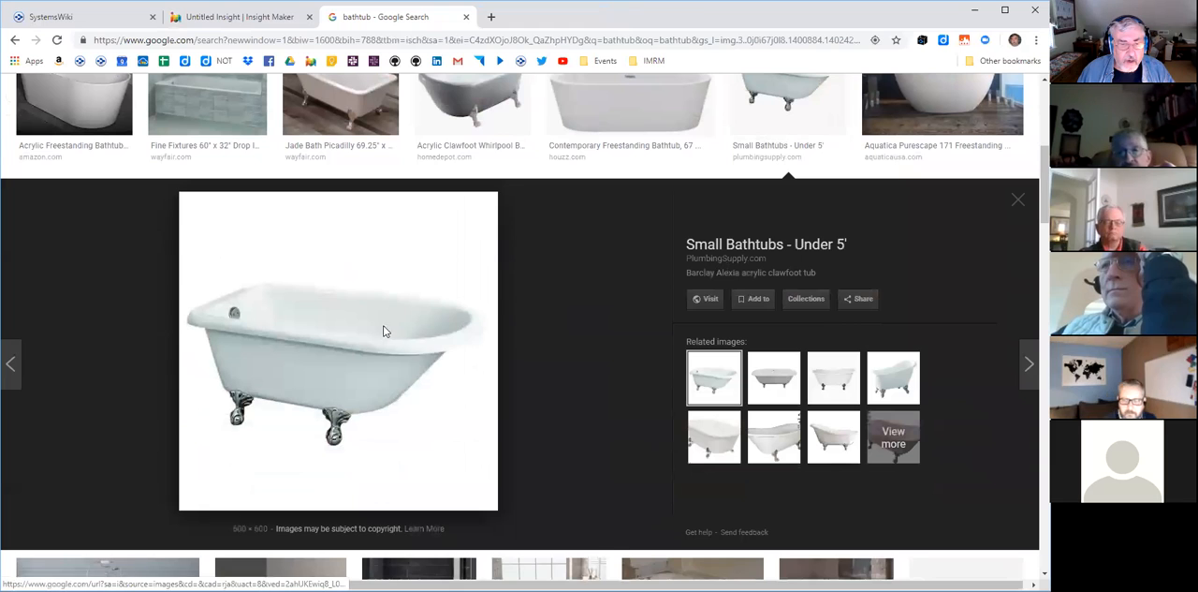
pyautogui.rightClick(383, 330)
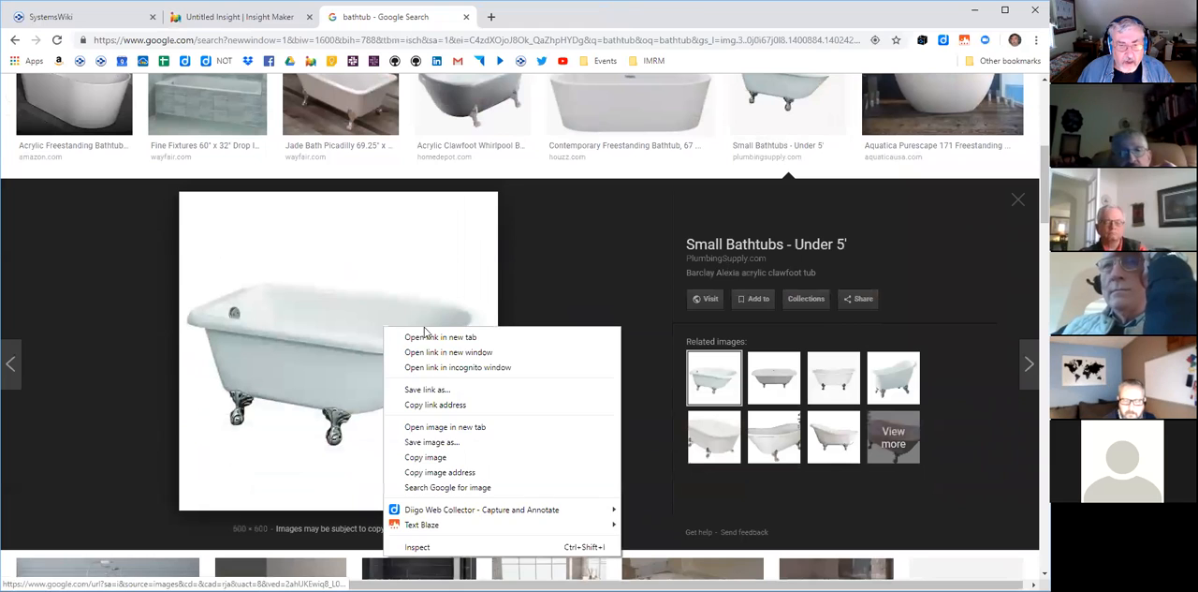
pyautogui.click(455, 475)
# - Return to Insight Maker and set the collapsed tub folder's picture to the copied bathtub image URL
pyautogui.click(240, 17)
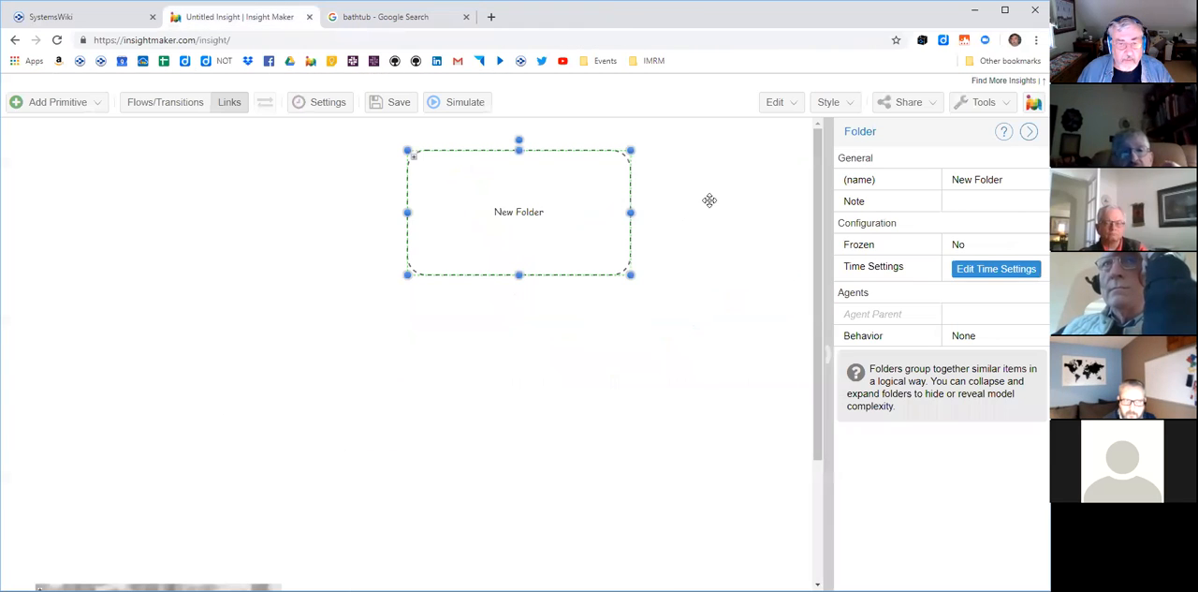
pyautogui.rightClick(569, 214)
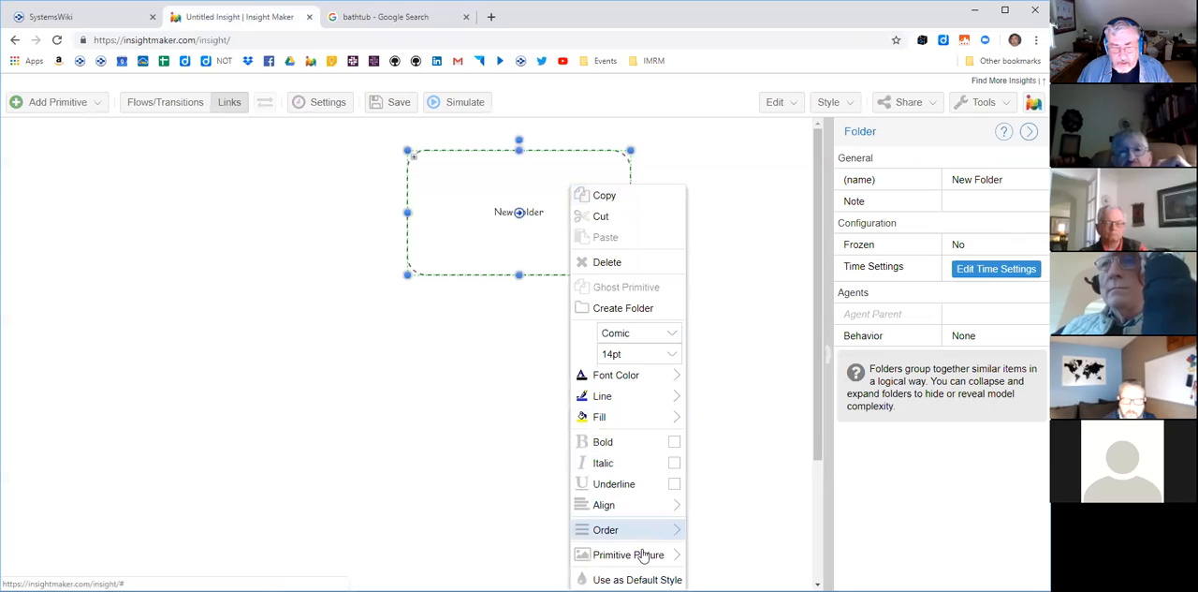
pyautogui.moveTo(642, 567)
pyautogui.click(726, 512)
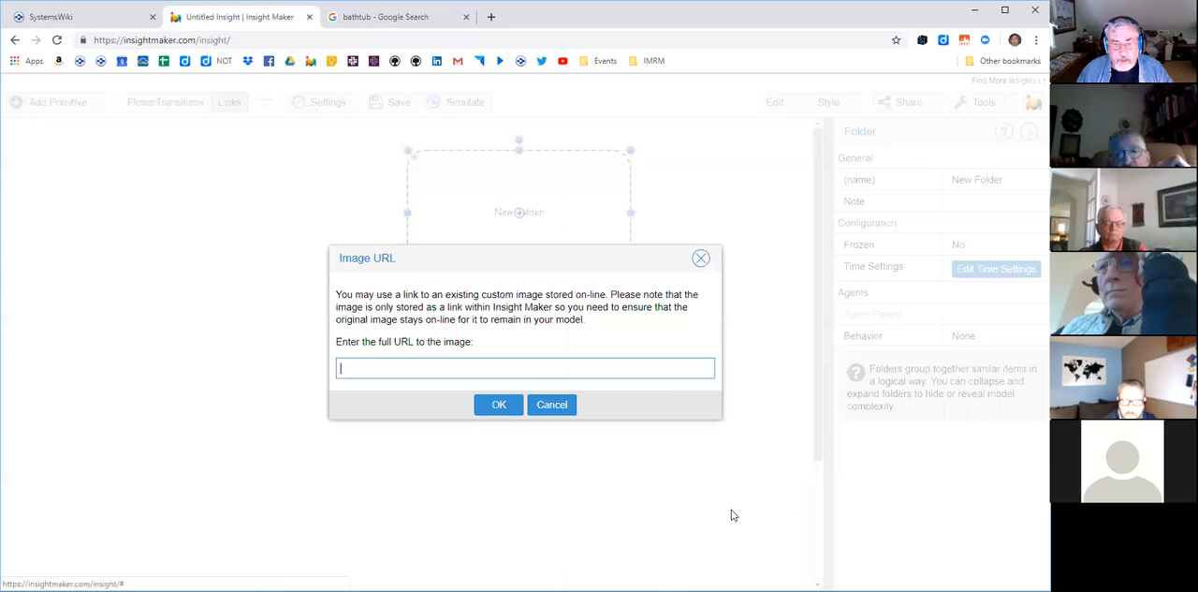
pyautogui.hotkey('ctrl', 'v')
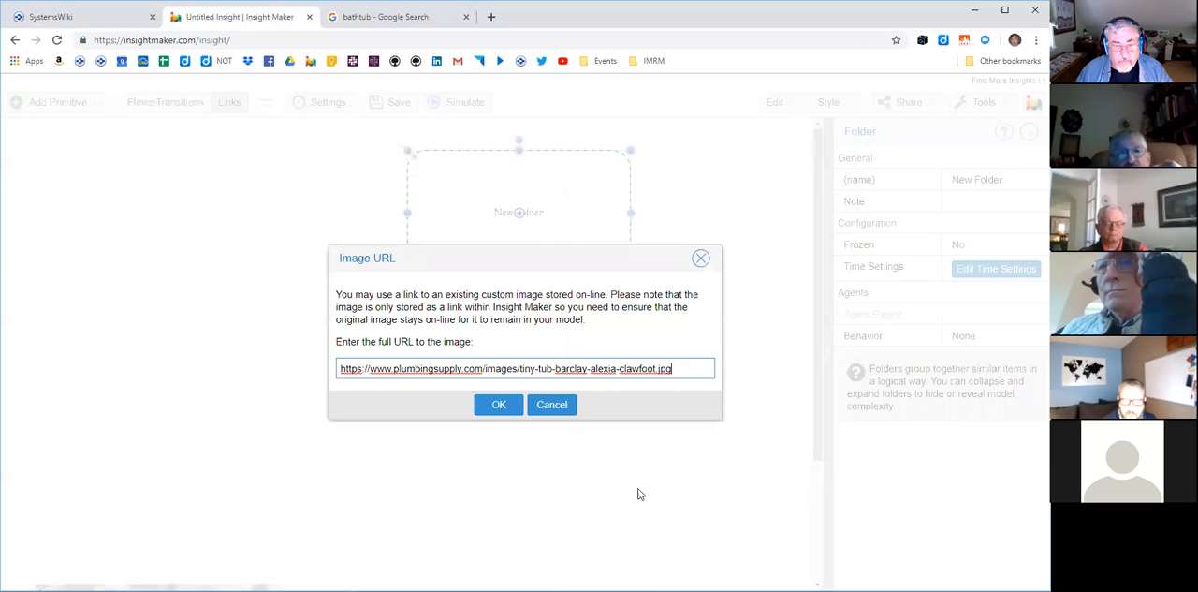
pyautogui.click(501, 405)
pyautogui.click(599, 406)
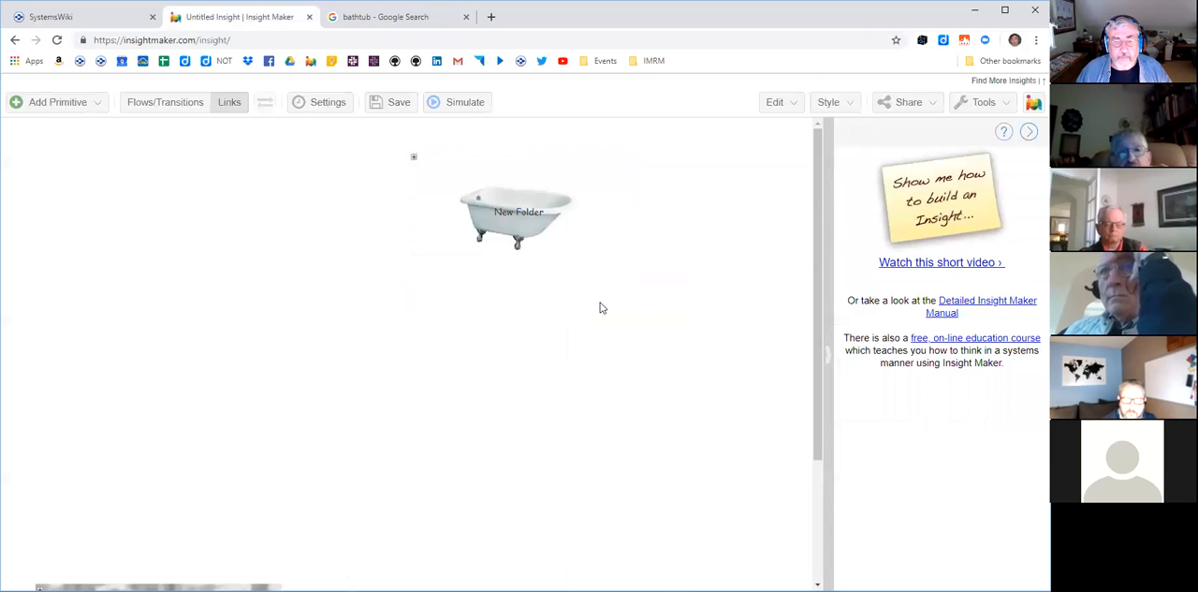
# - Position the bathtub folder's label at the bottom of its picture
pyautogui.click(533, 220)
pyautogui.click(830, 101)
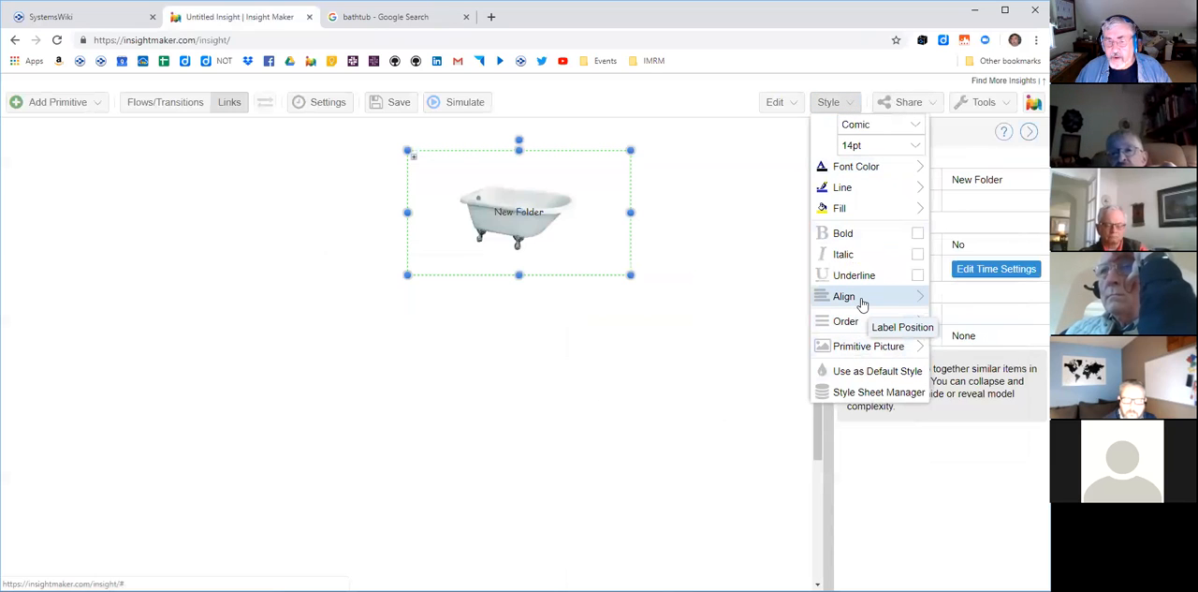
pyautogui.moveTo(859, 299)
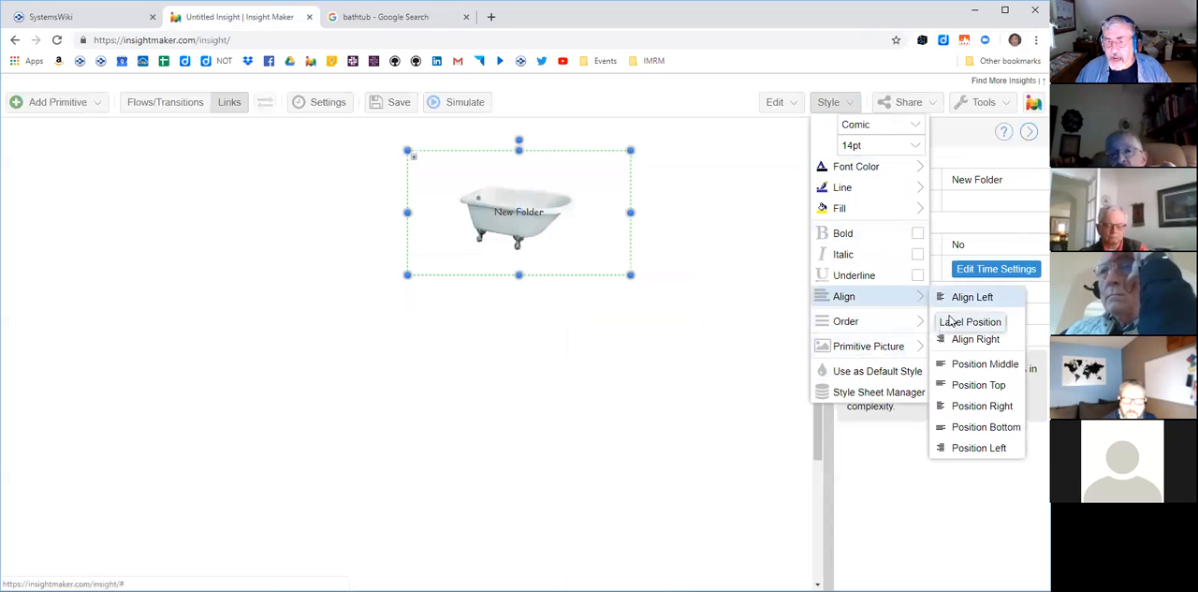
pyautogui.click(984, 426)
# - Shrink the collapsed bathtub folder and shift it to the right
pyautogui.moveTo(631, 274); pyautogui.dragTo(577, 262)
pyautogui.moveTo(540, 228); pyautogui.dragTo(630, 238)
# - Move the collapsed savings folder back up beside the bathtub folder and clear the selection
pyautogui.scroll(-2, 711, 346)
pyautogui.moveTo(235, 530); pyautogui.dragTo(295, 260)
pyautogui.moveTo(273, 395); pyautogui.dragTo(261, 232)
pyautogui.click(616, 469)
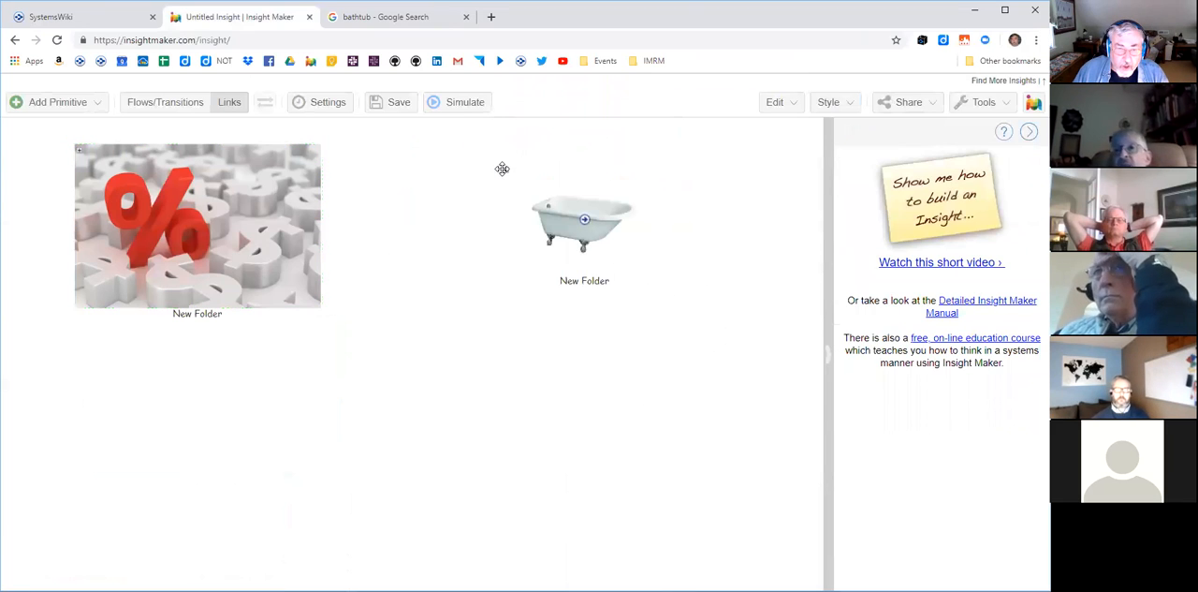
# - Expand the bathtub folder, shift it to the left, and expand the savings folder beside it
pyautogui.click(502, 166)
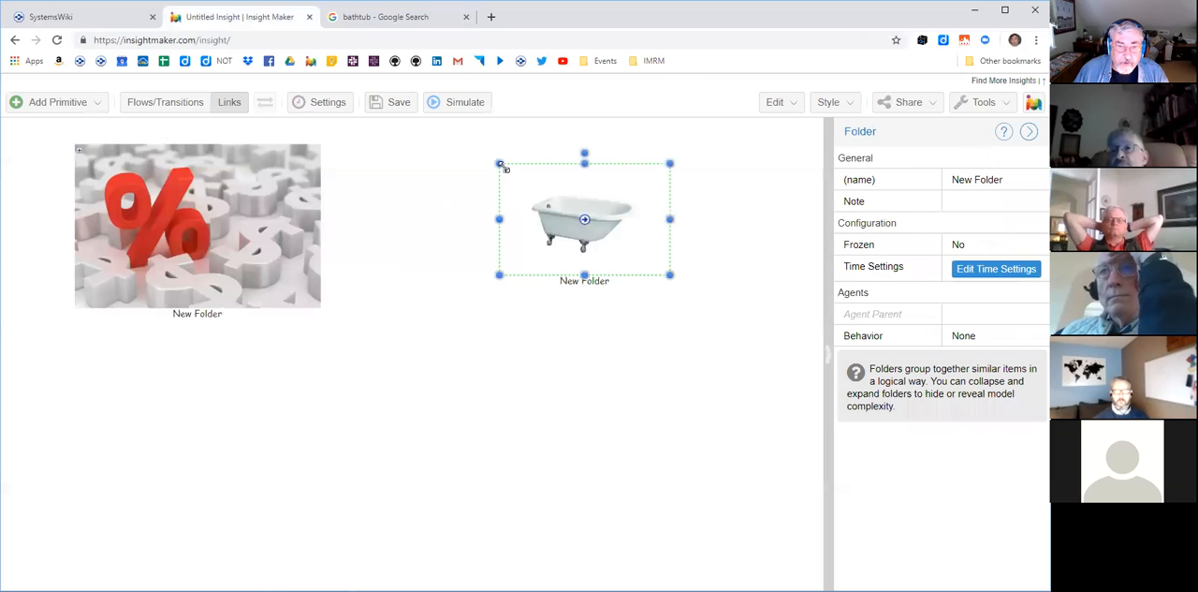
pyautogui.click(507, 176)
pyautogui.moveTo(567, 348); pyautogui.dragTo(492, 349)
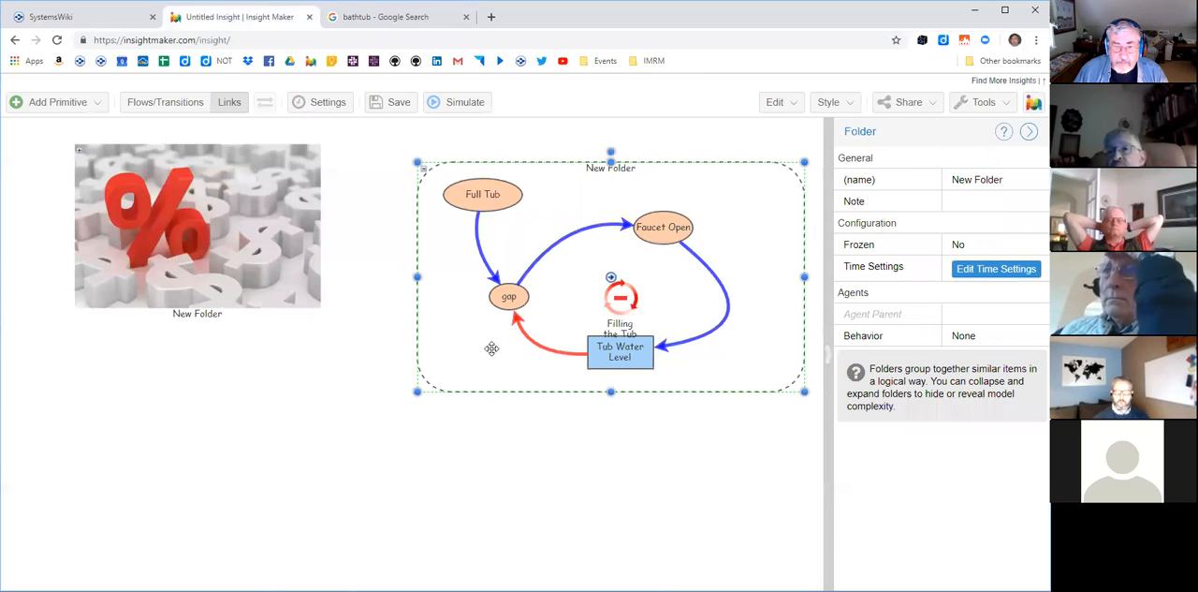
pyautogui.click(81, 157)
pyautogui.click(81, 157)
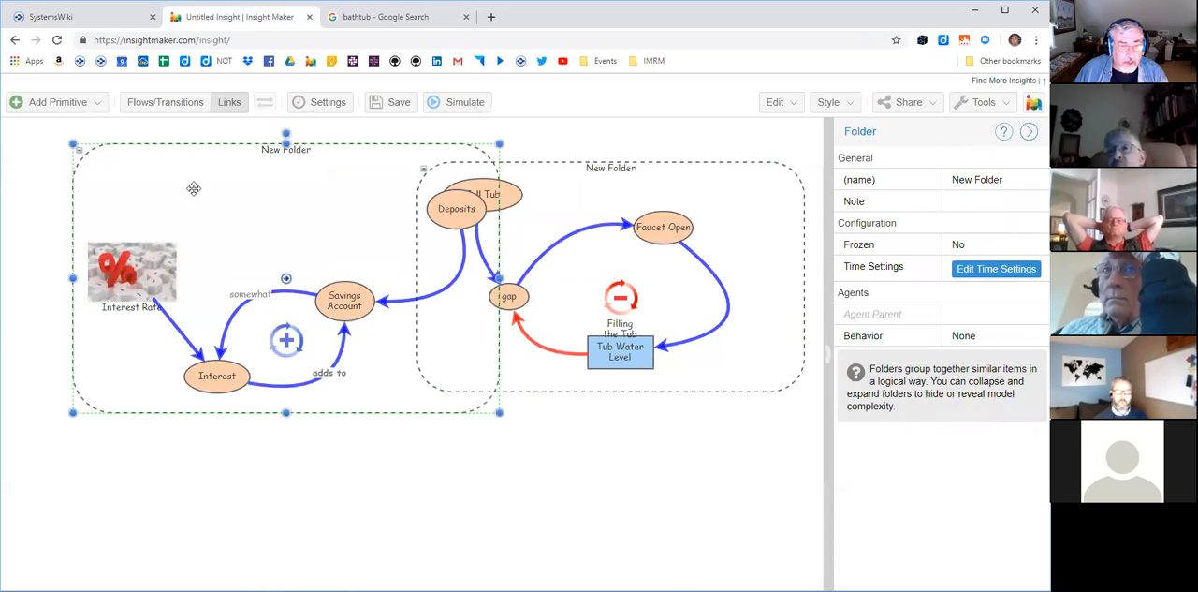
# - Shift the expanded savings folder away from the tub-filling model and rename the tub-filling folder as Bathtub
pyautogui.moveTo(221, 214); pyautogui.dragTo(136, 201)
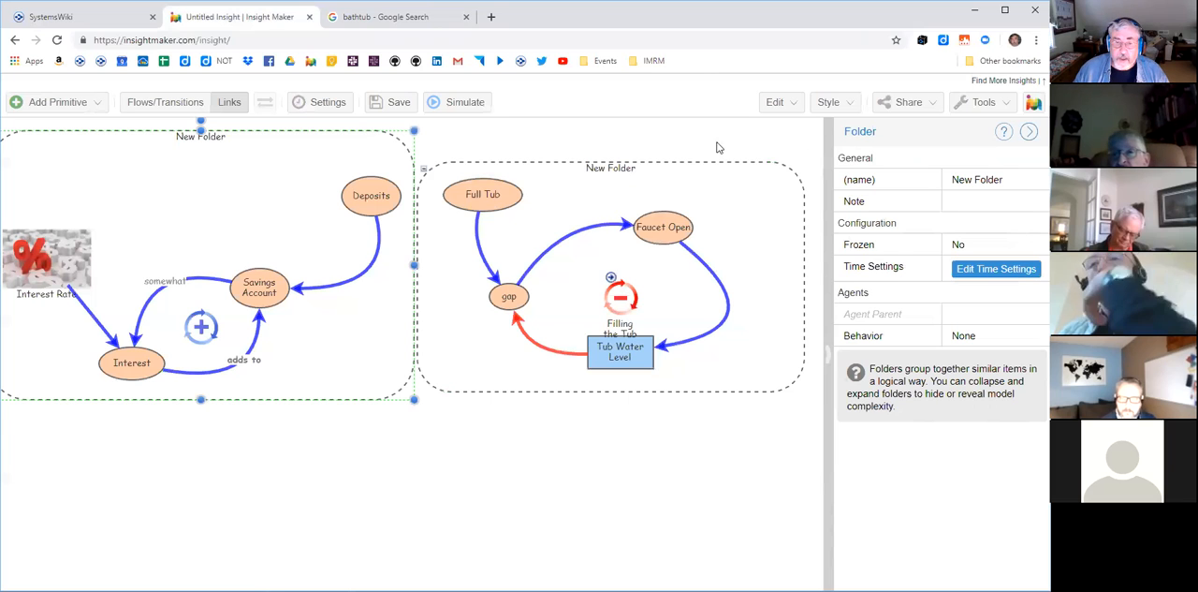
pyautogui.click(760, 192)
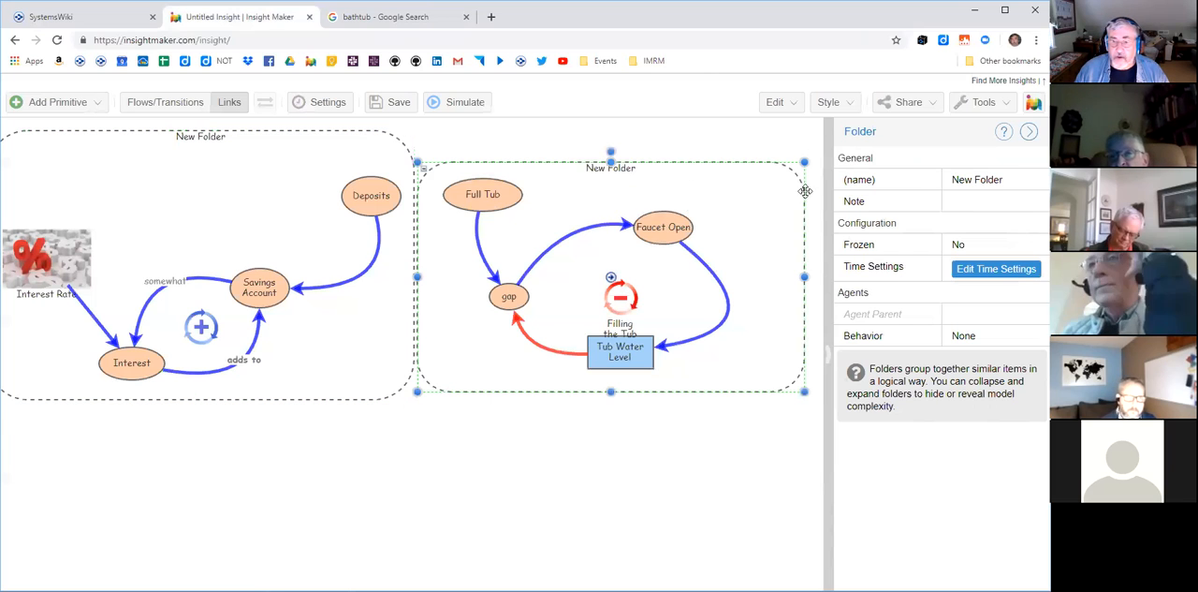
pyautogui.click(973, 181)
pyautogui.write('BAthtub')
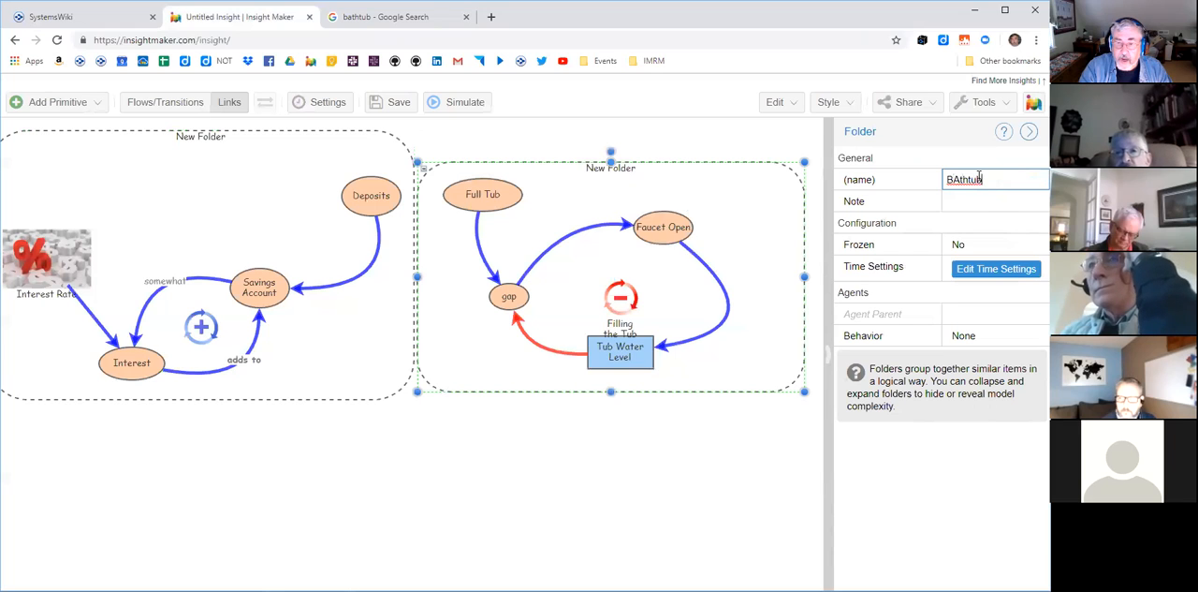
pyautogui.press('BackSpace')
pyautogui.press('BackSpace')
pyautogui.write('a')
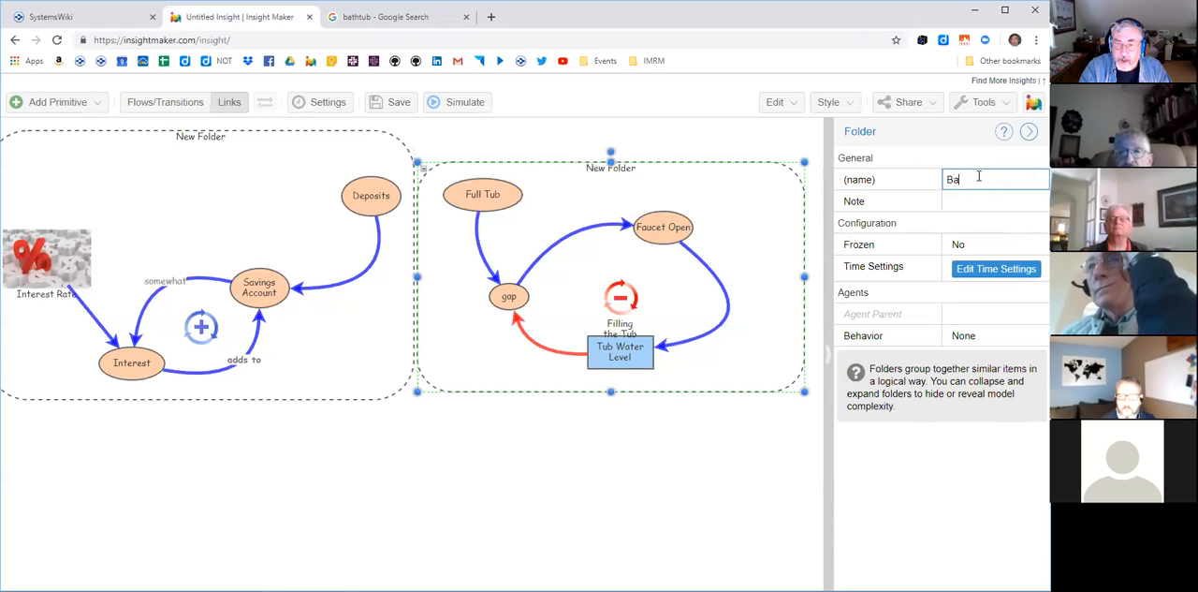
pyautogui.write('thtub')
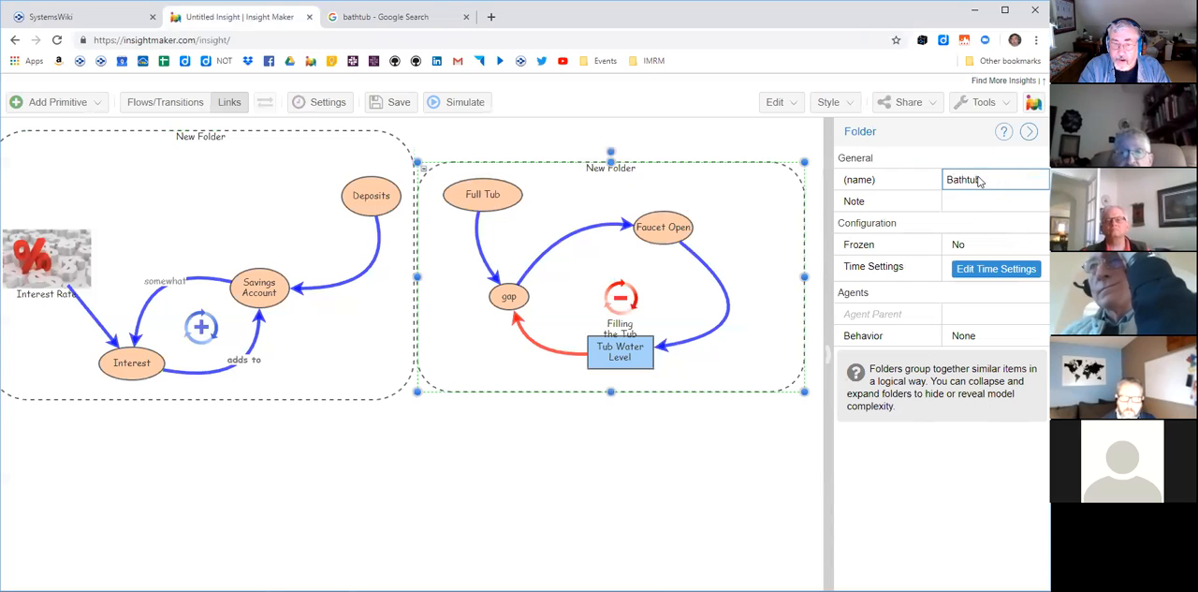
pyautogui.press('Return')
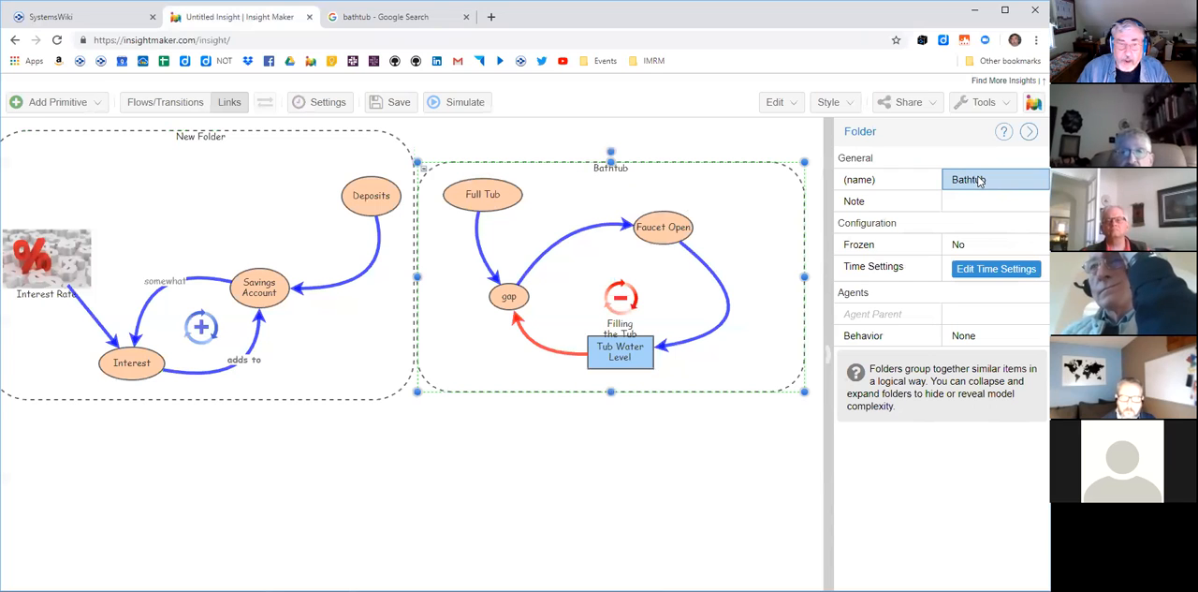
# - Collapse the Bathtub folder to its picture, expand it again, and reposition it slightly beside the savings folder
pyautogui.click(423, 171)
pyautogui.moveTo(586, 218); pyautogui.dragTo(599, 256)
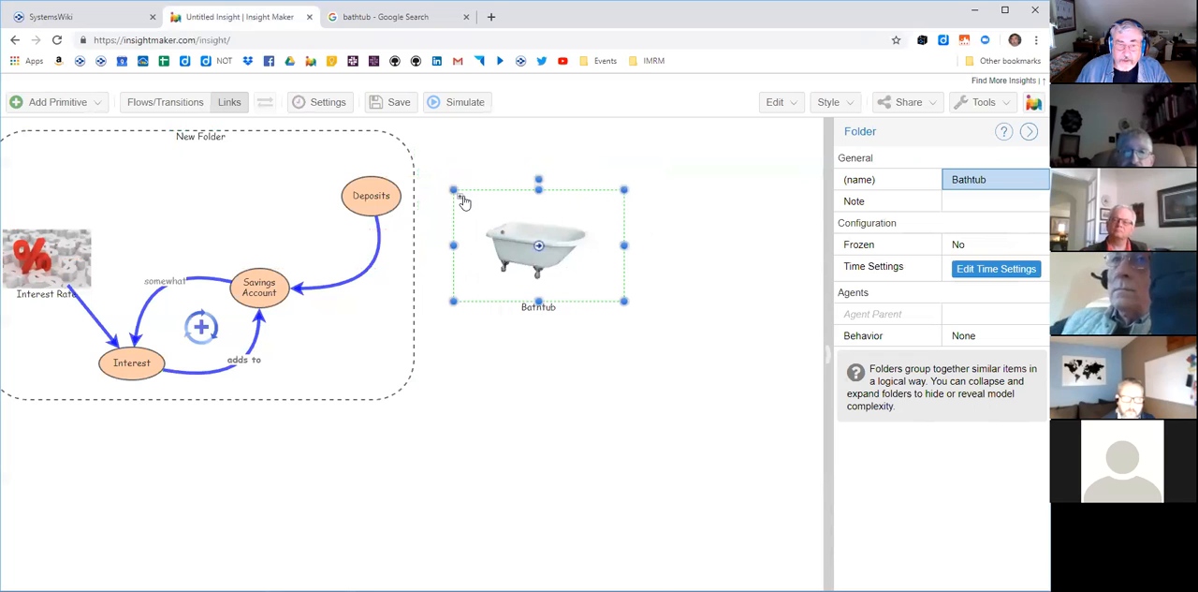
pyautogui.click(459, 198)
pyautogui.moveTo(714, 197); pyautogui.dragTo(687, 192)
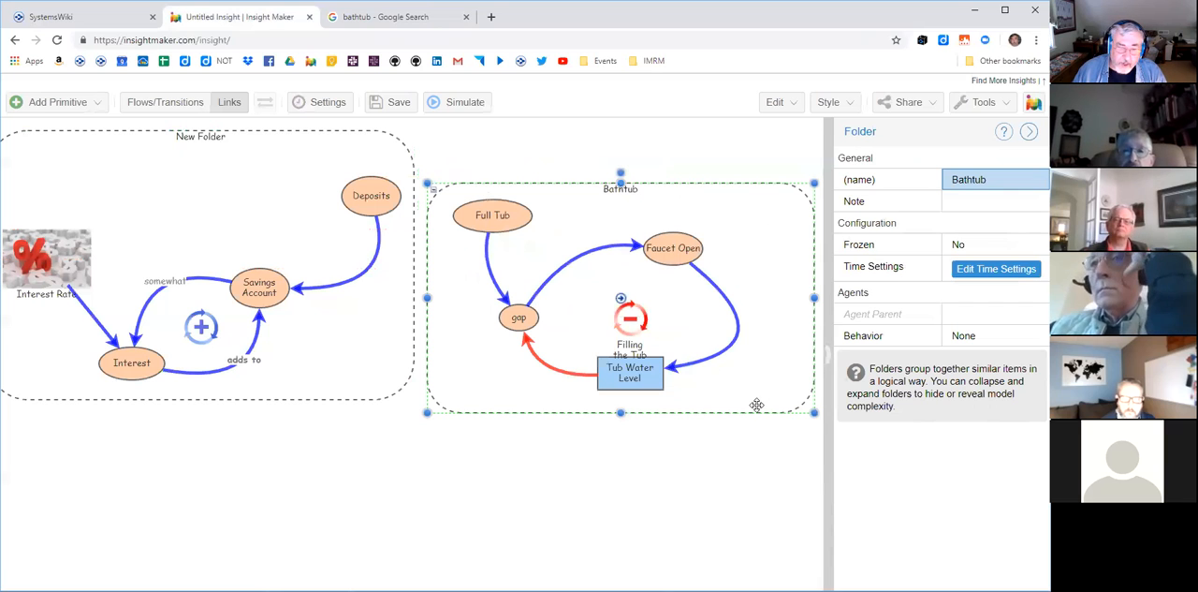
# - Move the Filling the Tub loop picture up so its label clears the Tub Water Level box
pyautogui.click(633, 317)
pyautogui.moveTo(636, 307); pyautogui.dragTo(636, 290)
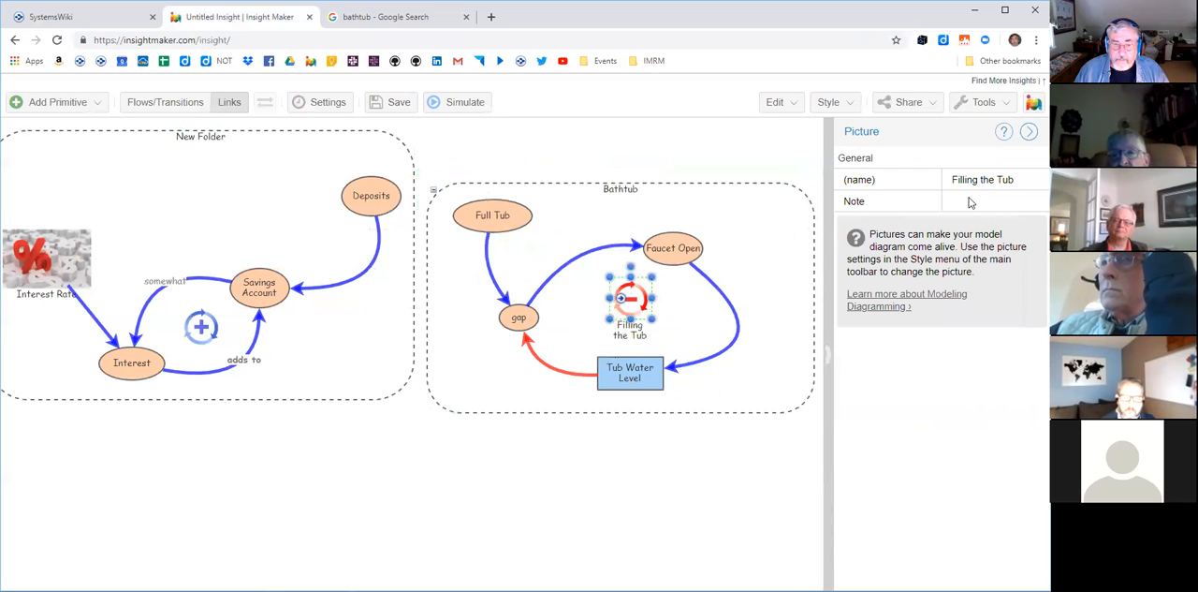
# - Add the note "this is a model of filling the tub" to the Bathtub folder
pyautogui.click(750, 271)
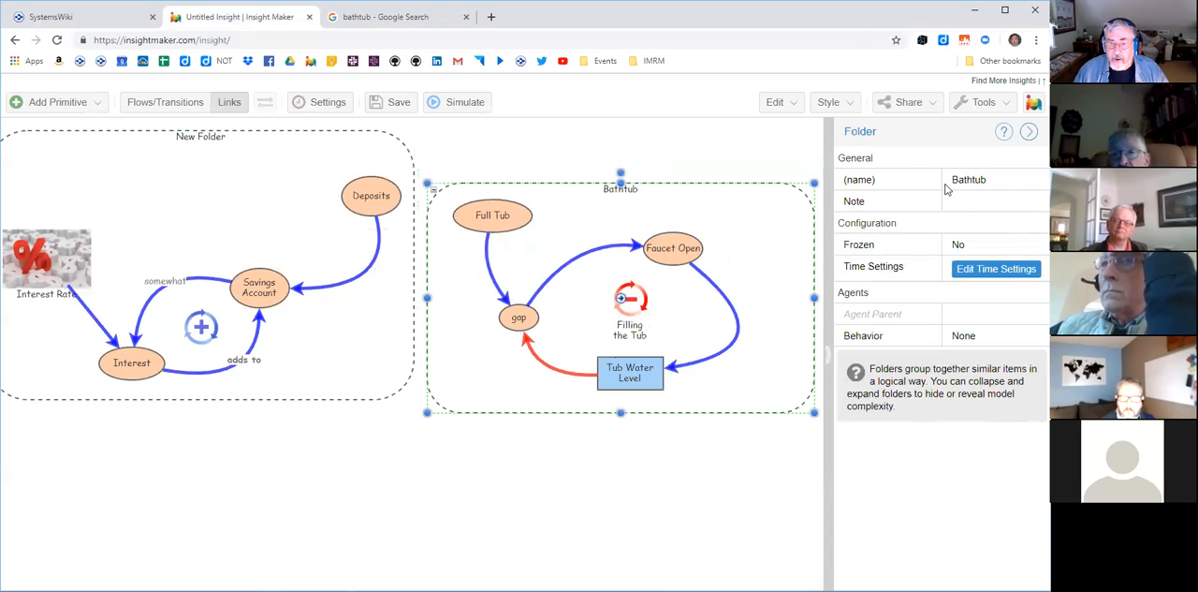
pyautogui.click(972, 200)
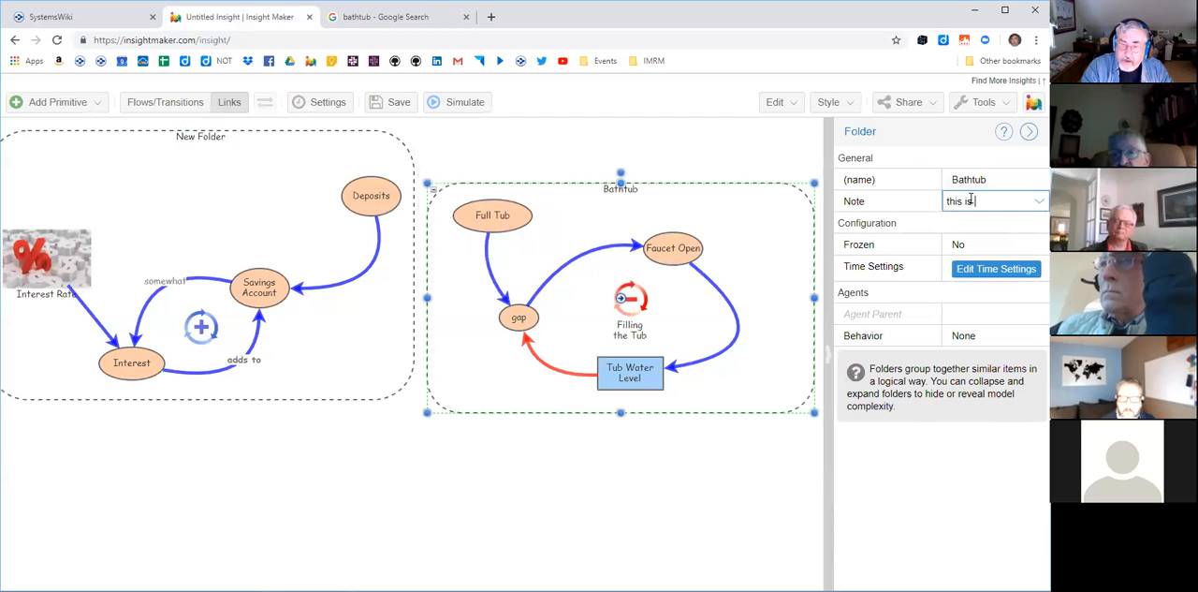
pyautogui.write('this is a model of tillin')
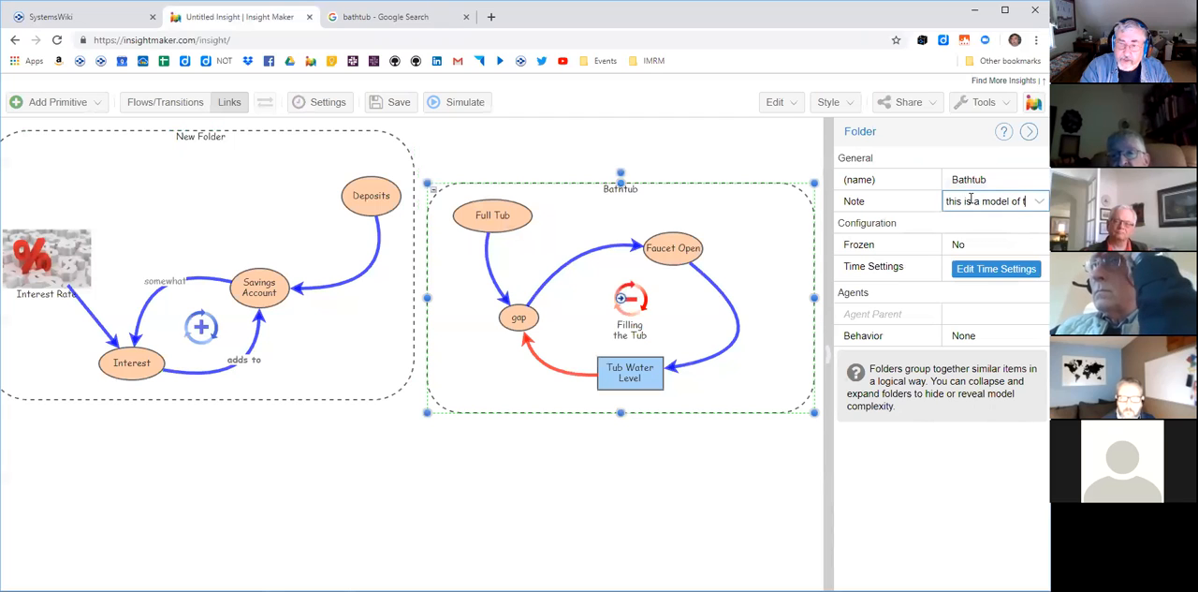
pyautogui.press('BackSpace')
pyautogui.press('BackSpace')
pyautogui.press('BackSpace')
pyautogui.press('BackSpace')
pyautogui.press('BackSpace')
pyautogui.press('BackSpace')
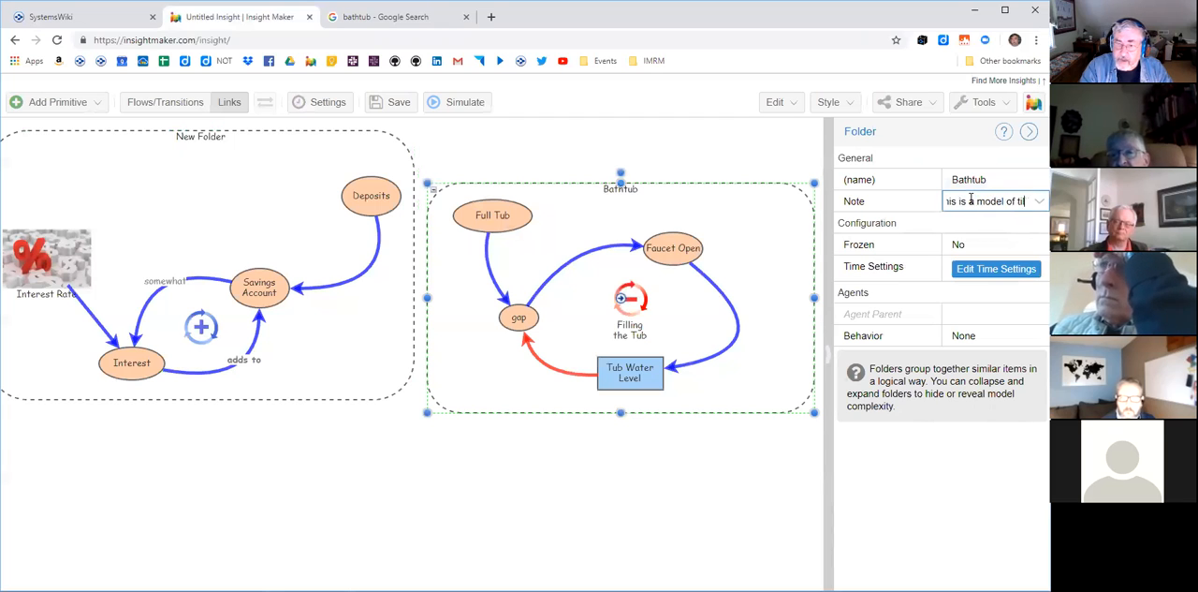
pyautogui.write('filling the tub')
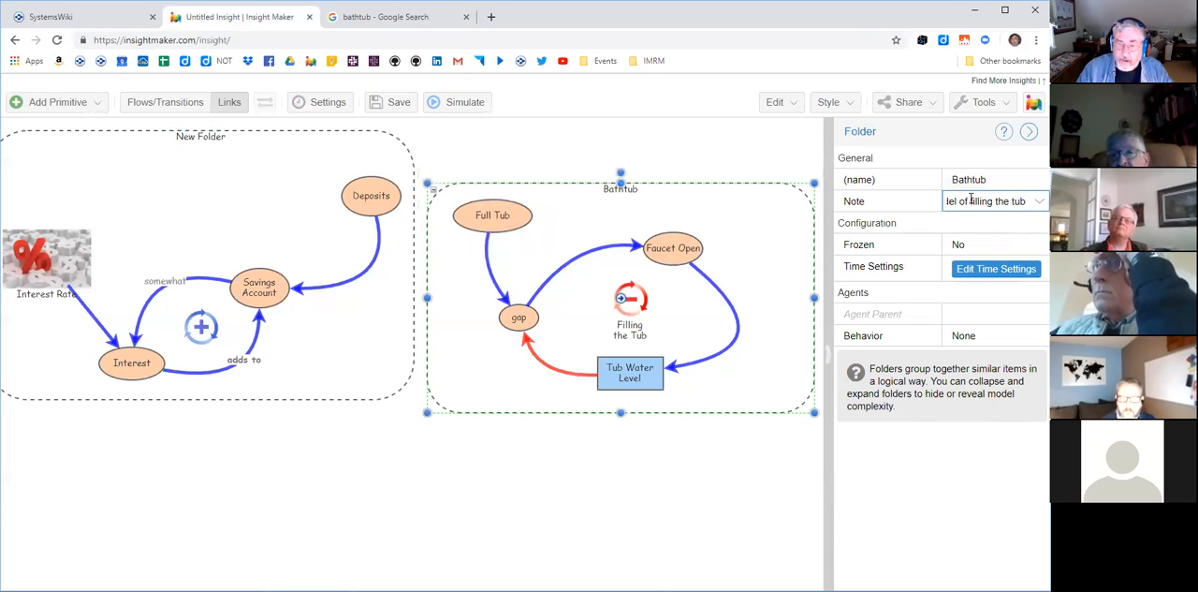
pyautogui.press('Return')
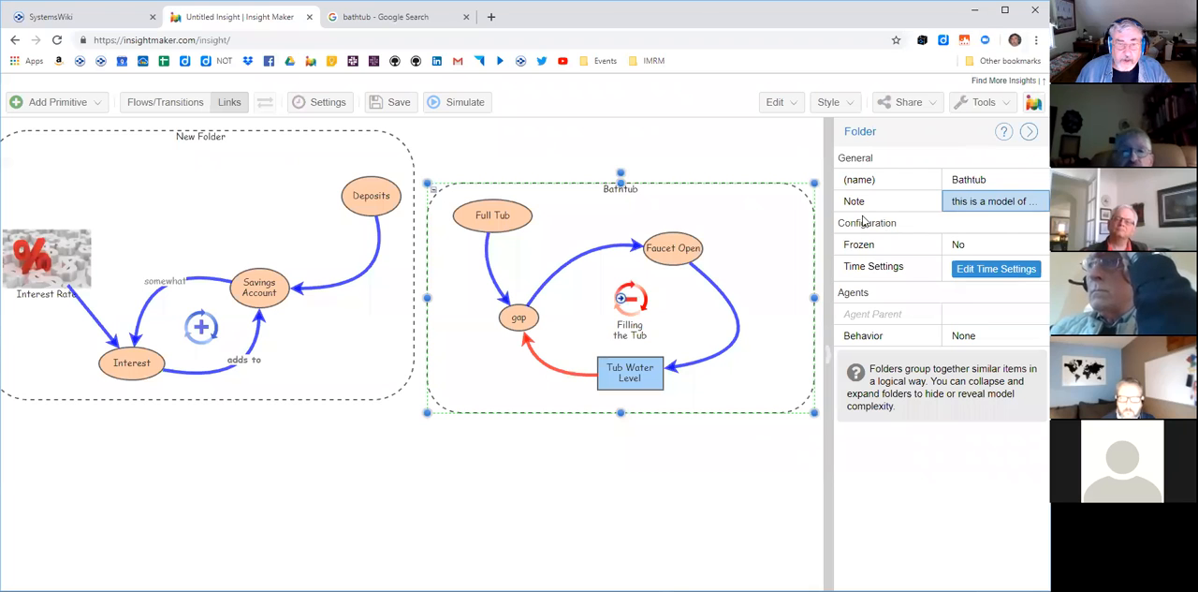
# - Collapse the Bathtub folder, view its note from the picture, close the note, and expand the folder again
pyautogui.click(434, 193)
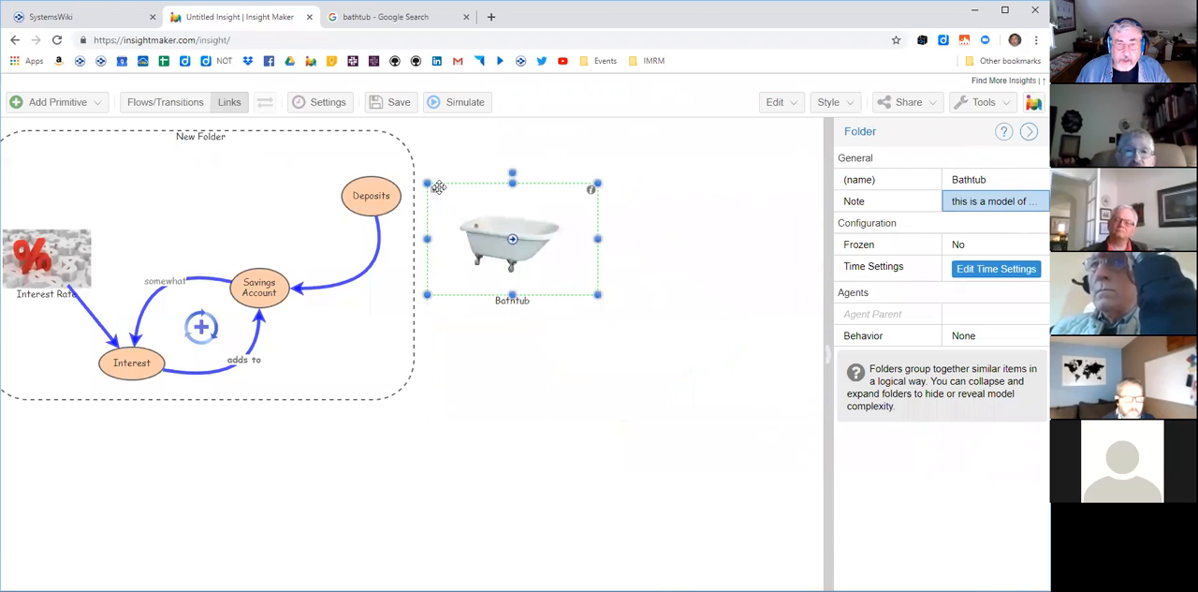
pyautogui.click(593, 193)
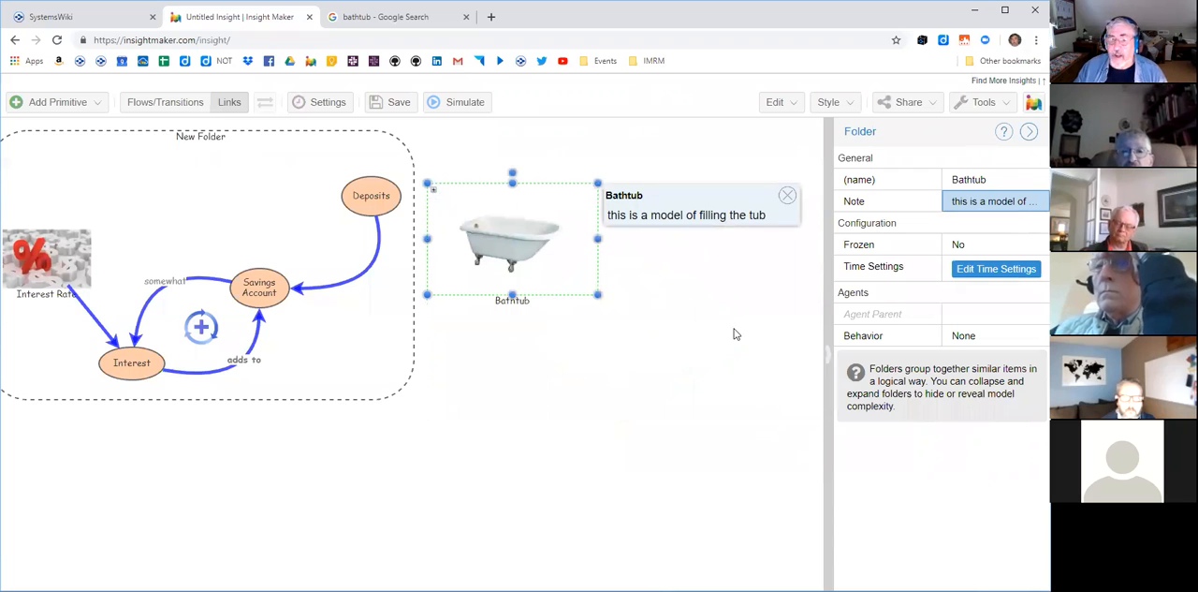
pyautogui.click(788, 196)
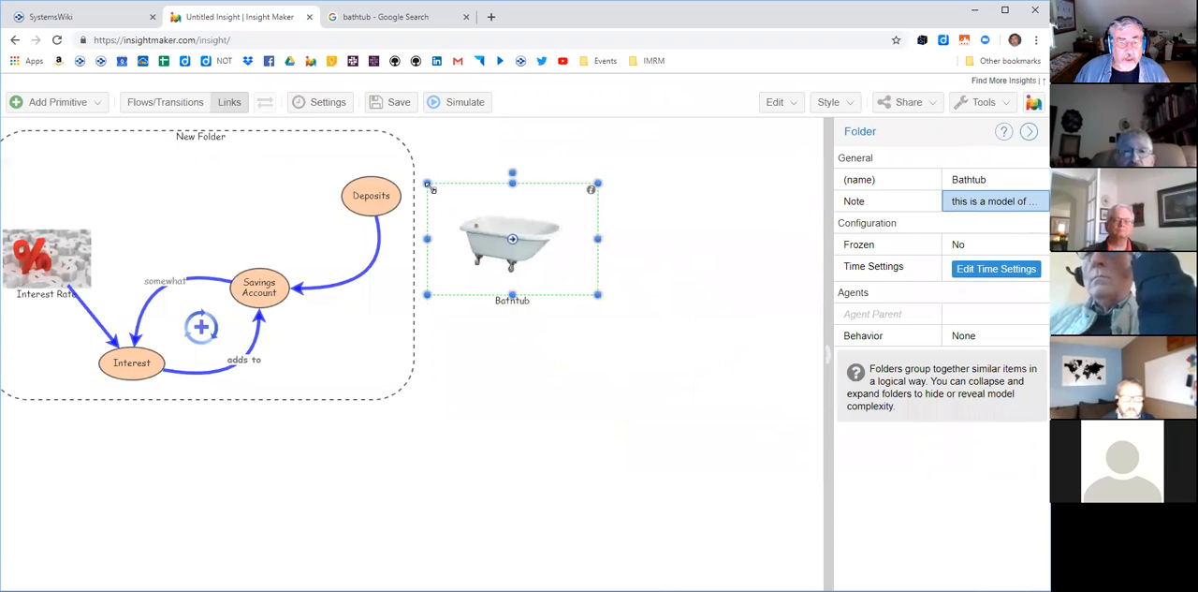
pyautogui.click(434, 191)
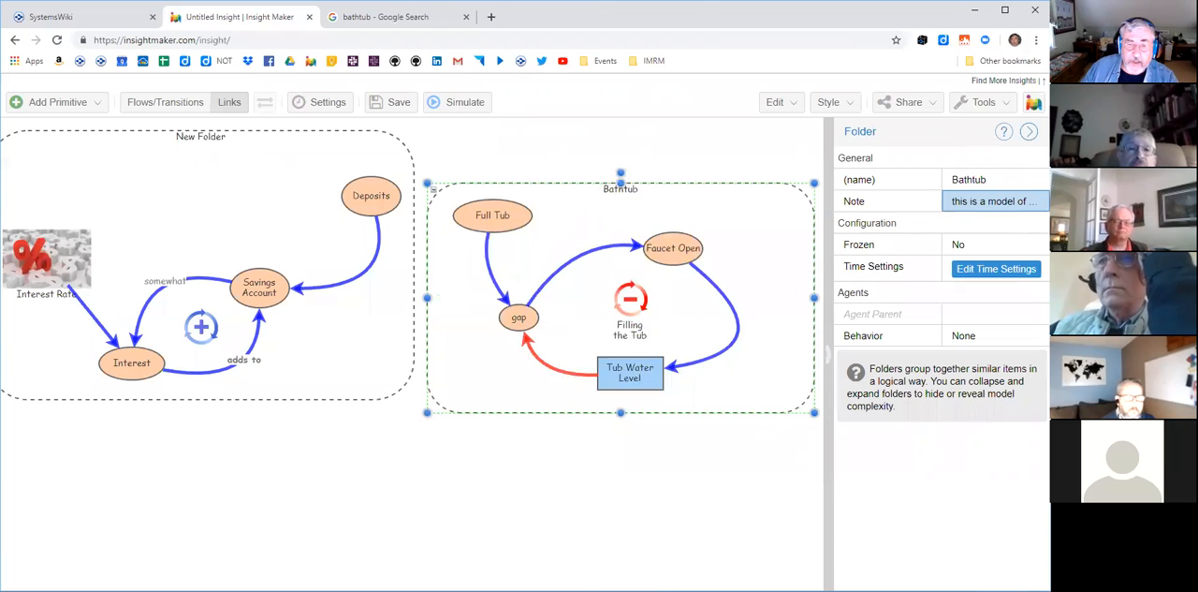
# - Save the model as a public insight titled "Intro to IM" with the description "this is what we're doing"
pyautogui.click(392, 104)
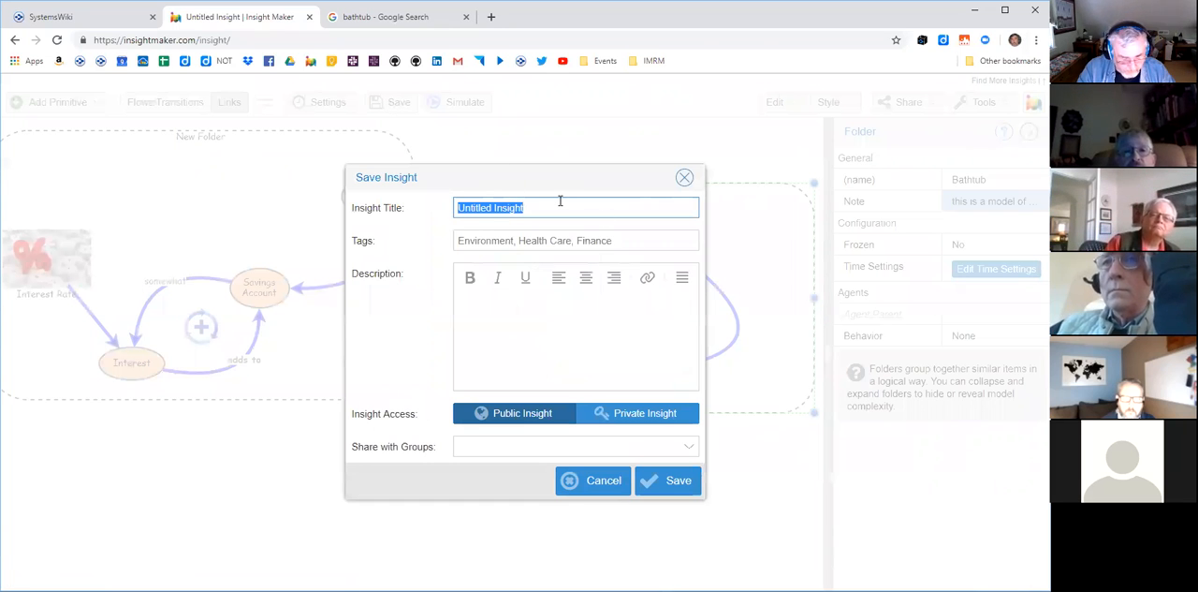
pyautogui.press('BackSpace')
pyautogui.write('Intro to IM')
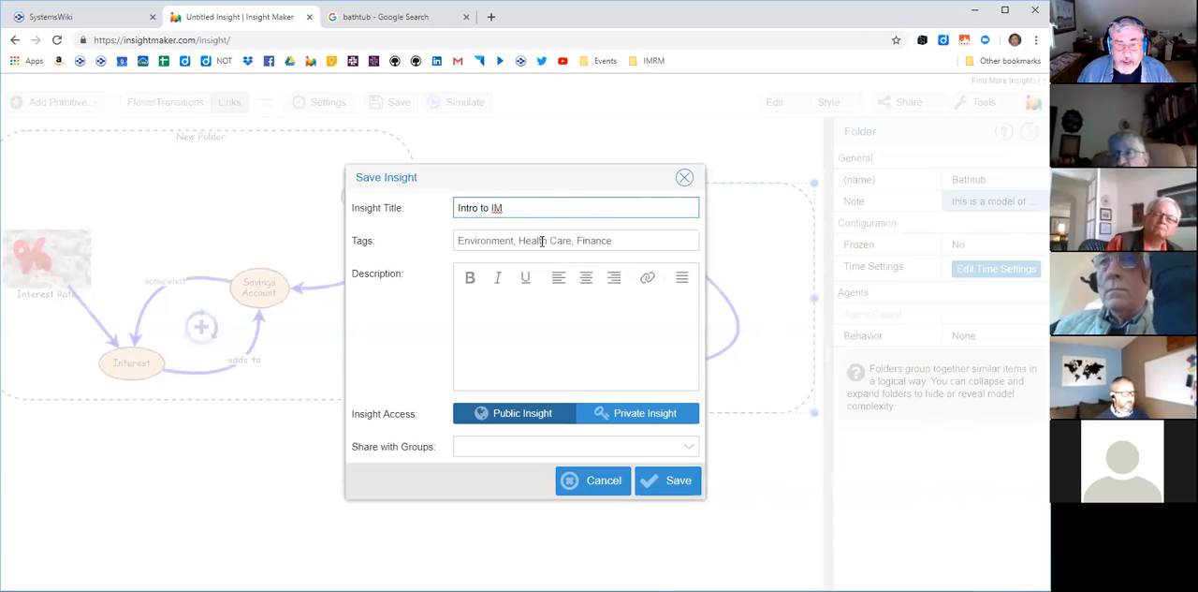
pyautogui.click(527, 307)
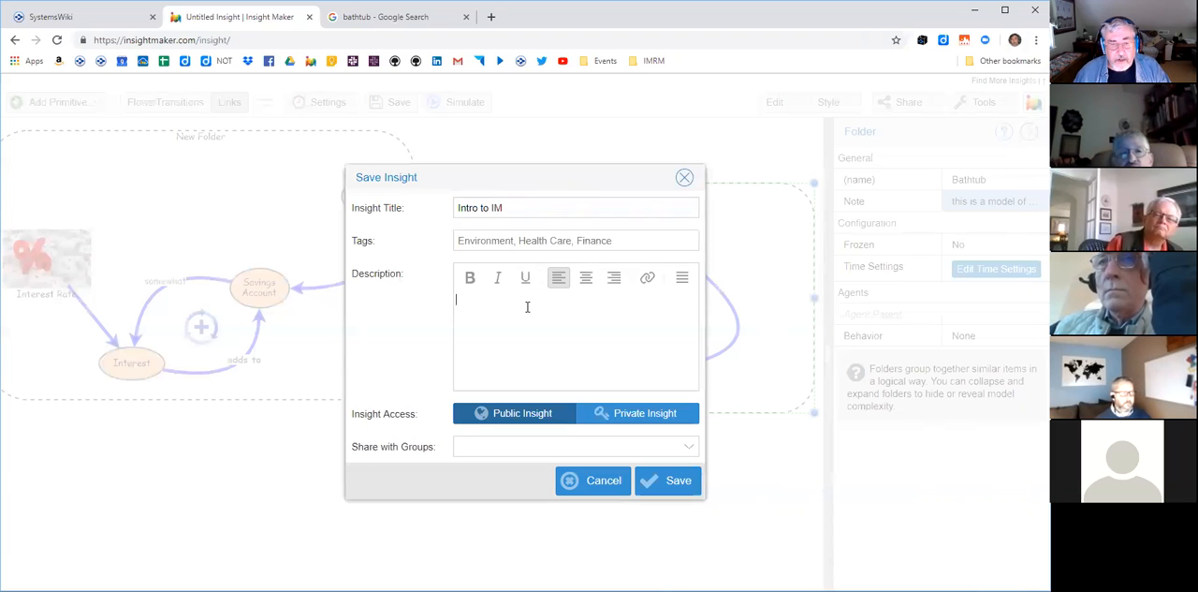
pyautogui.write('this')
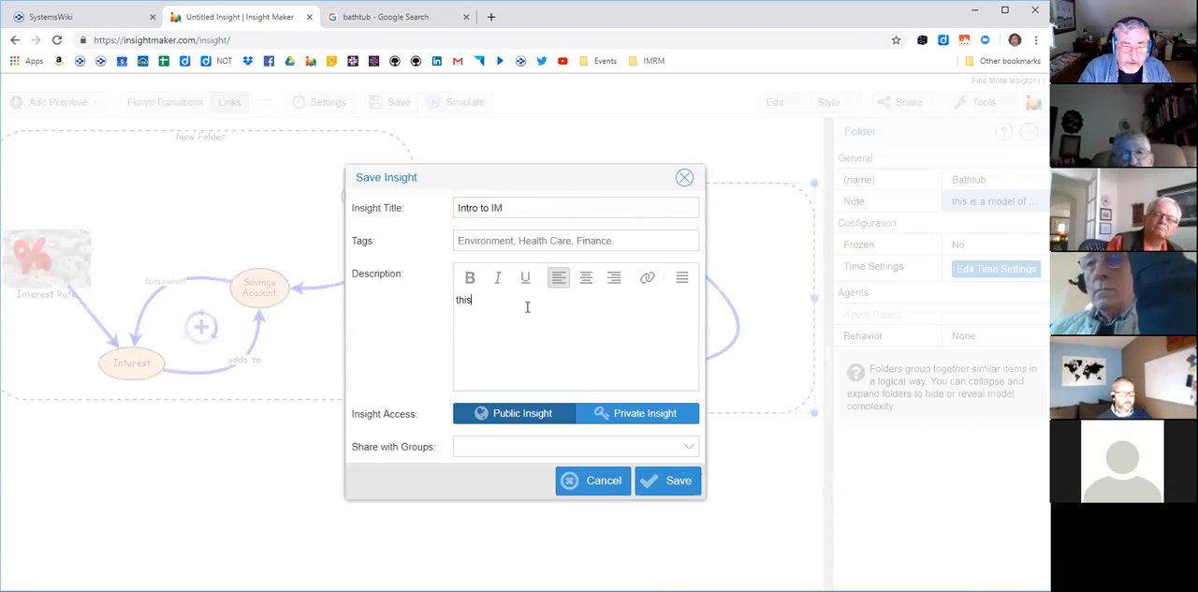
pyautogui.write(" is what we're doing")
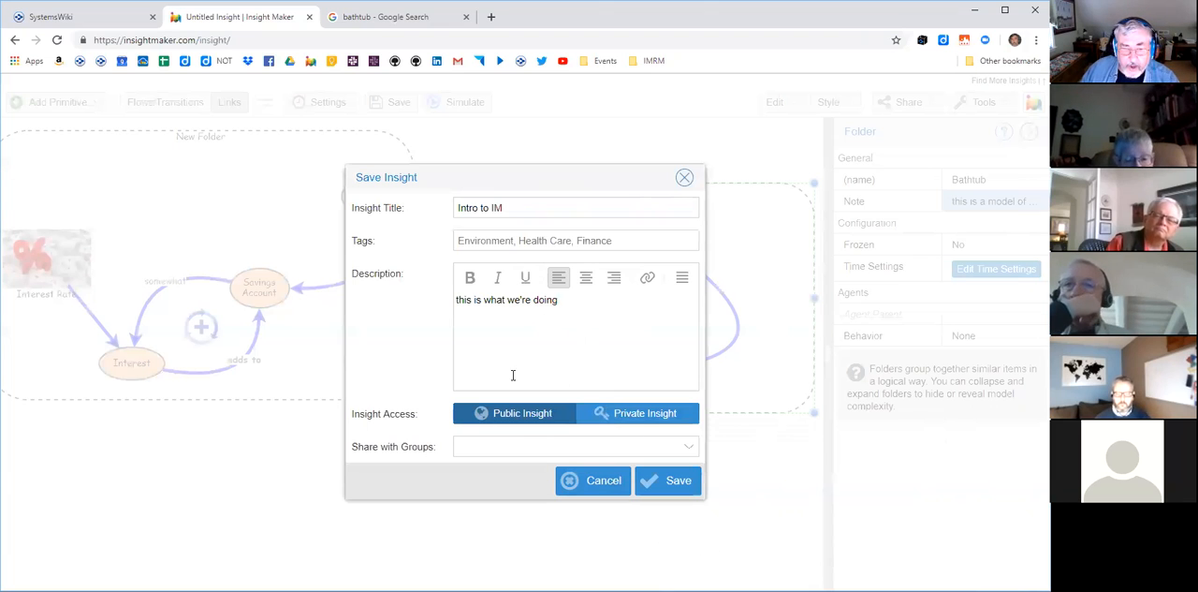
pyautogui.click(681, 482)
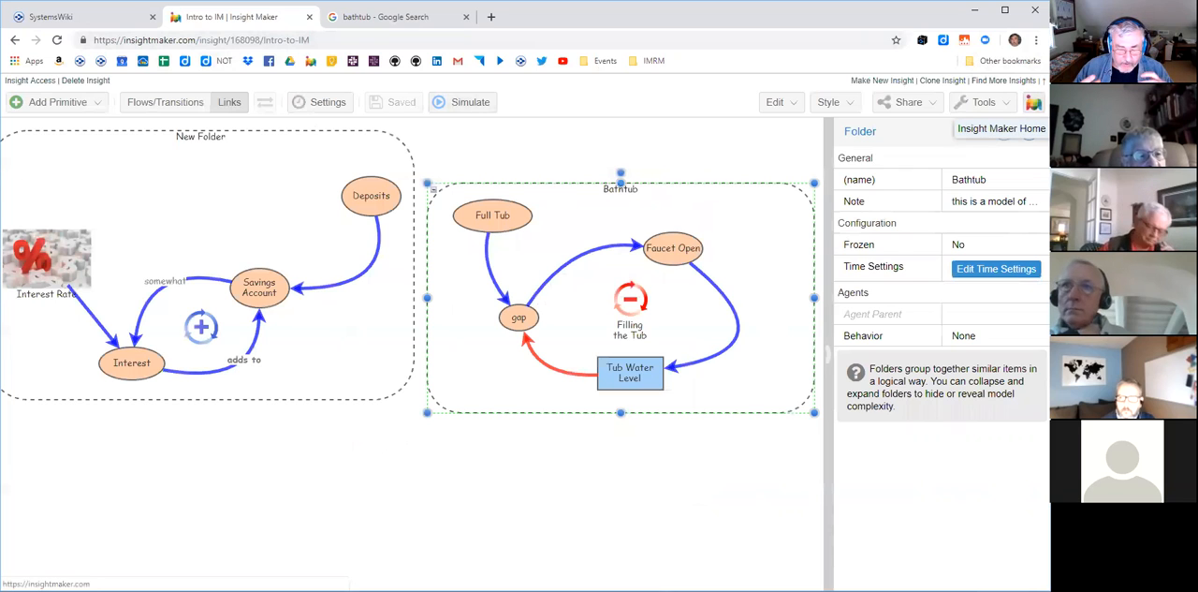
# - View the saved Intro to IM insight from the Insight Maker home page, return there, and browse the listed insights
pyautogui.click(1032, 102)
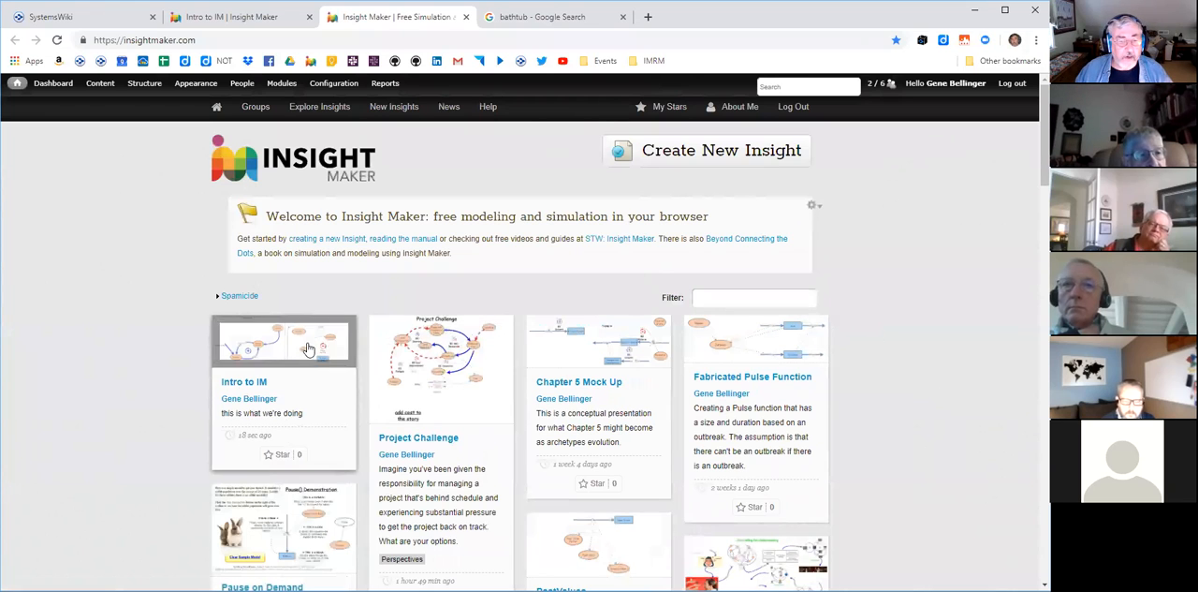
pyautogui.click(318, 394)
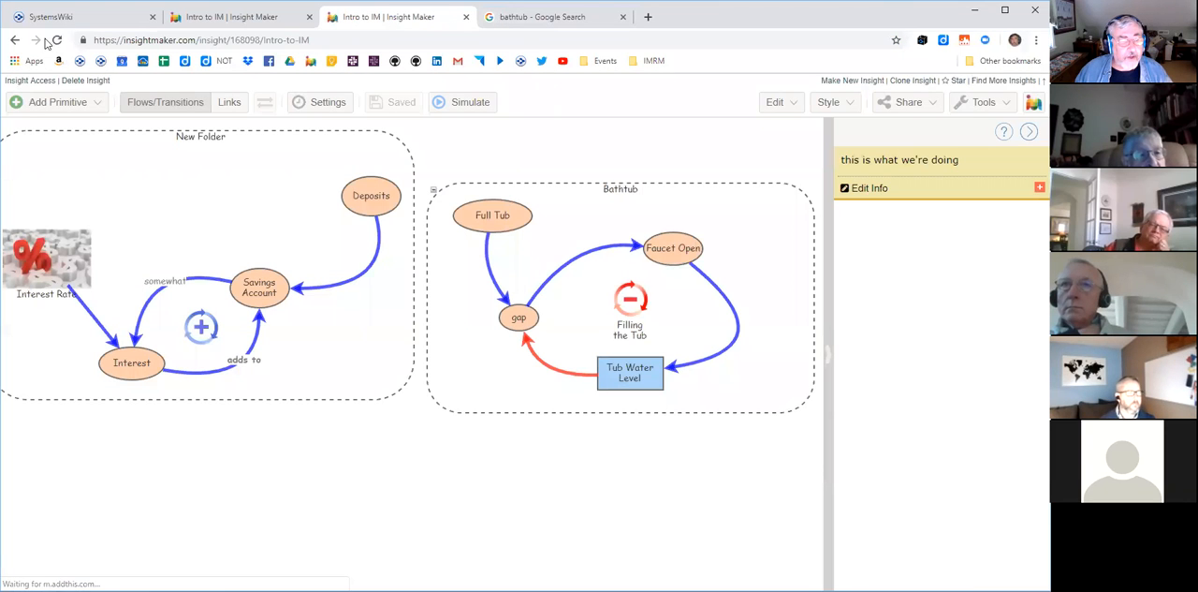
pyautogui.click(15, 41)
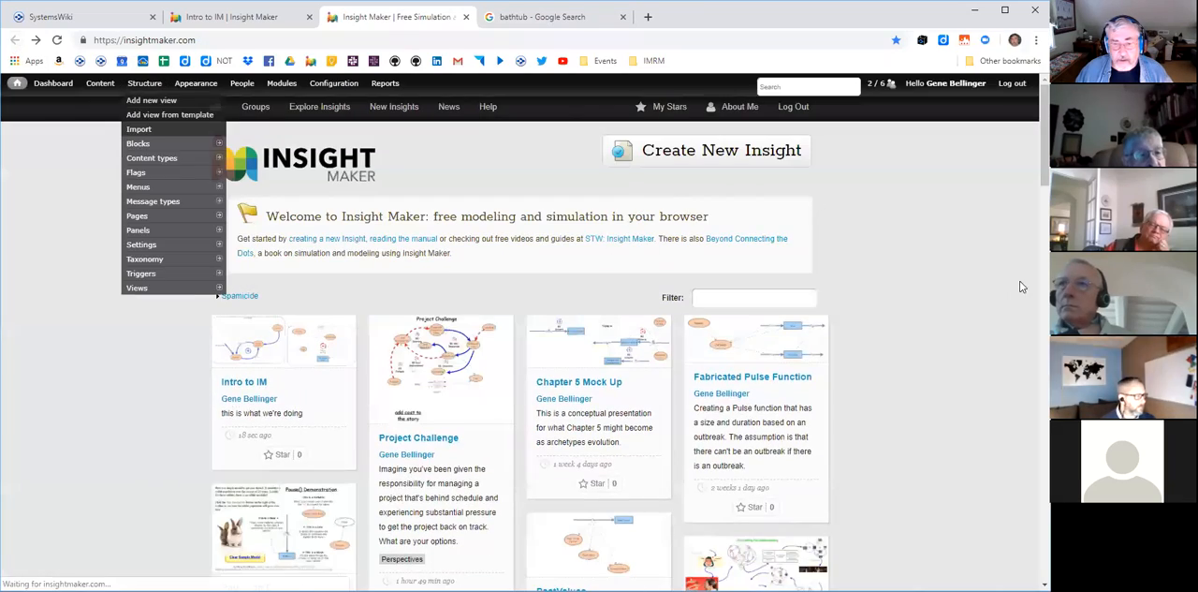
pyautogui.scroll(-5, 998, 299)
pyautogui.scroll(-1, 998, 300)
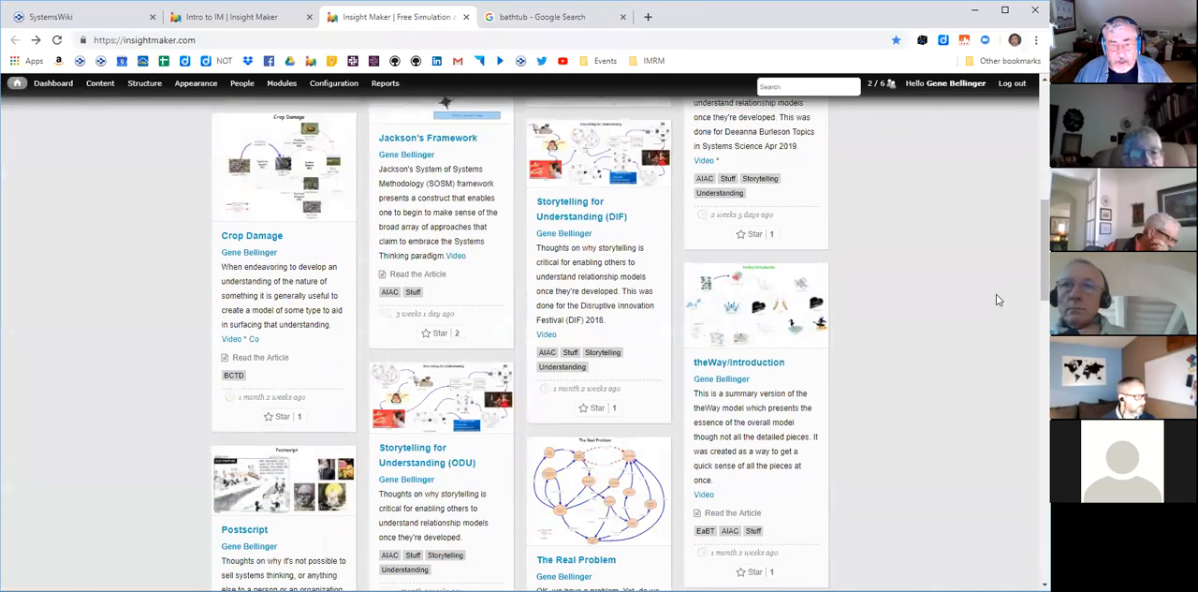
pyautogui.scroll(-1, 996, 296)
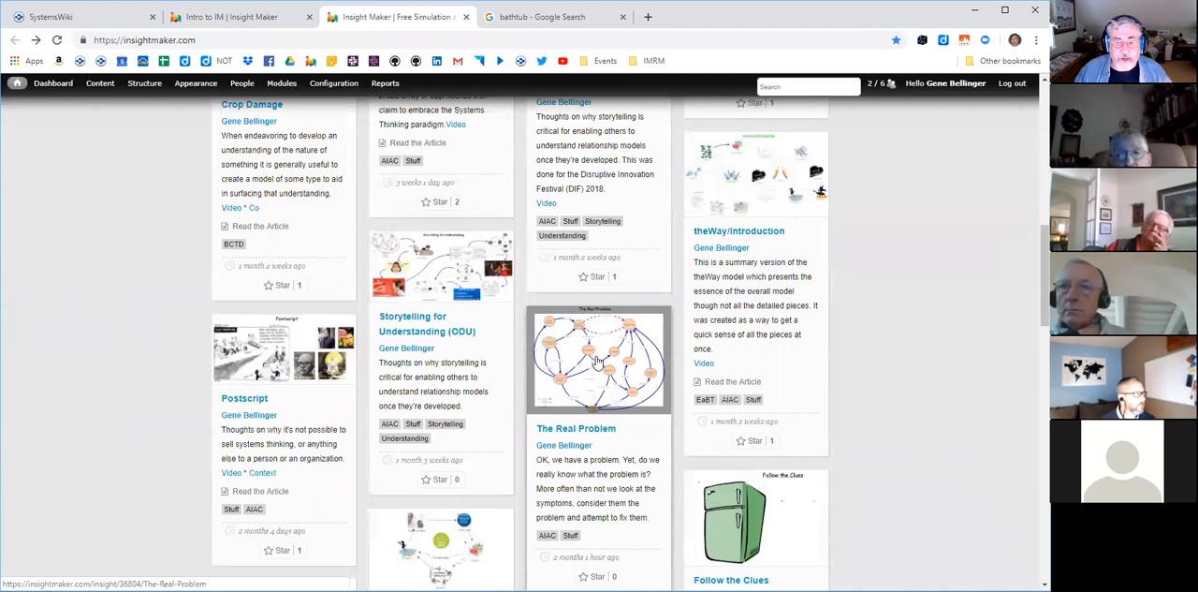
pyautogui.scroll(8, 597, 362)
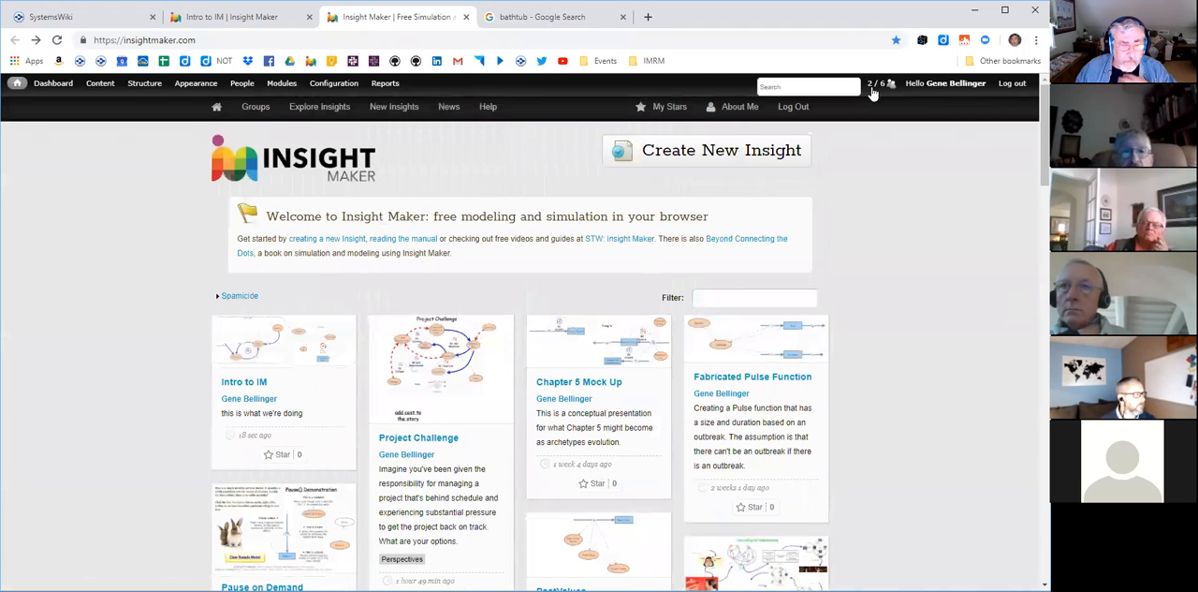
# - Reopen Intro to IM from the home page listing and close the bathtub image search and the original editor page
pyautogui.click(278, 337)
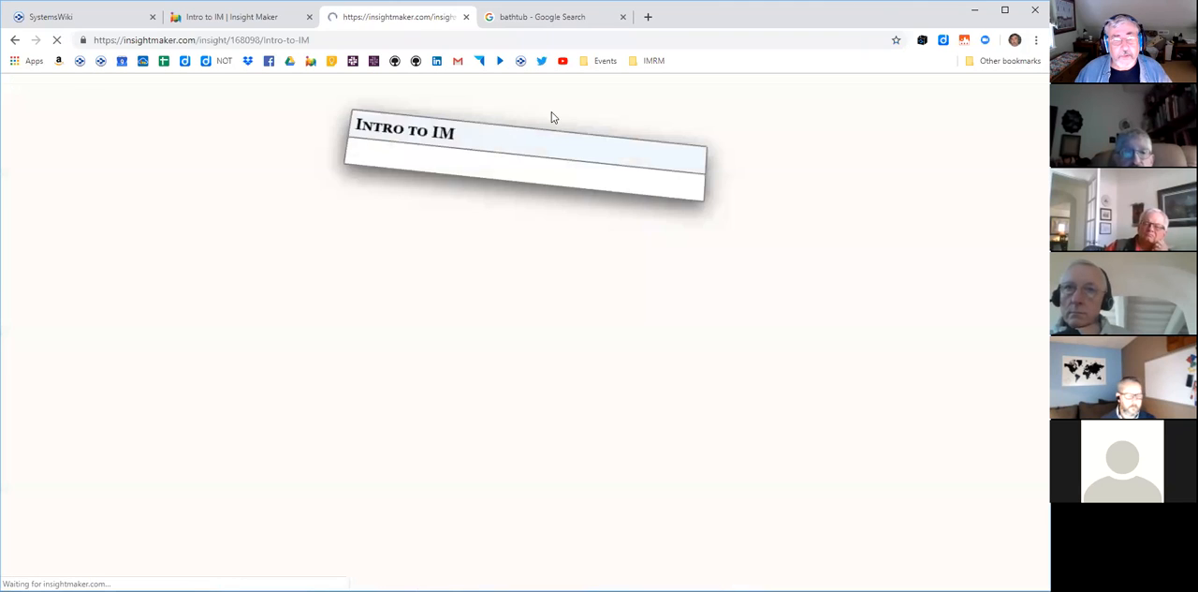
pyautogui.click(580, 19)
pyautogui.click(622, 17)
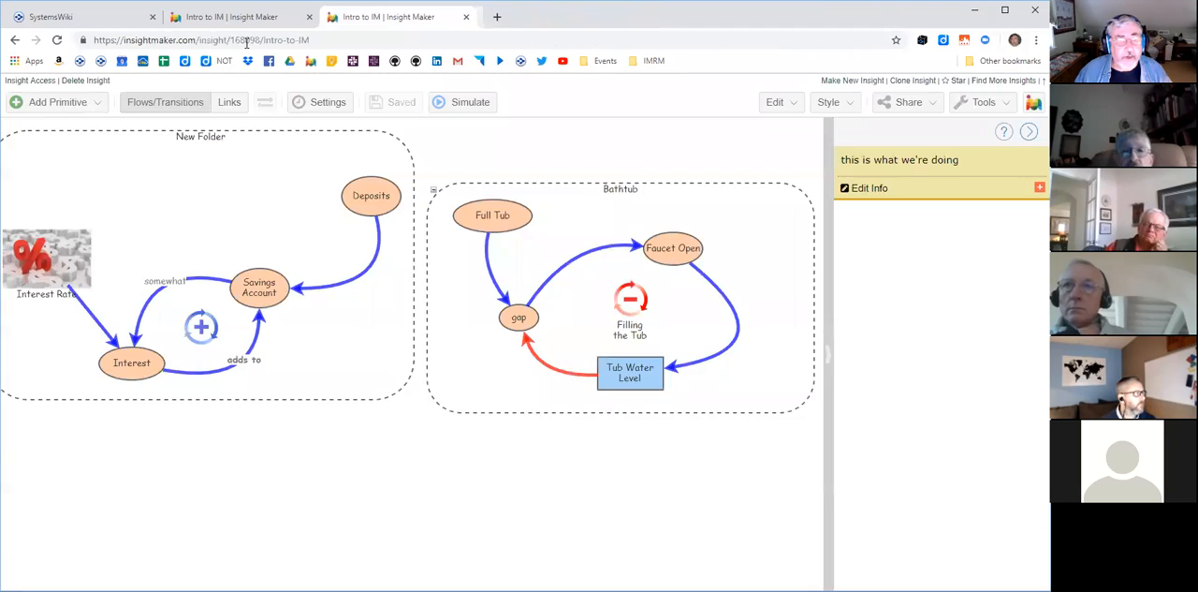
pyautogui.click(257, 24)
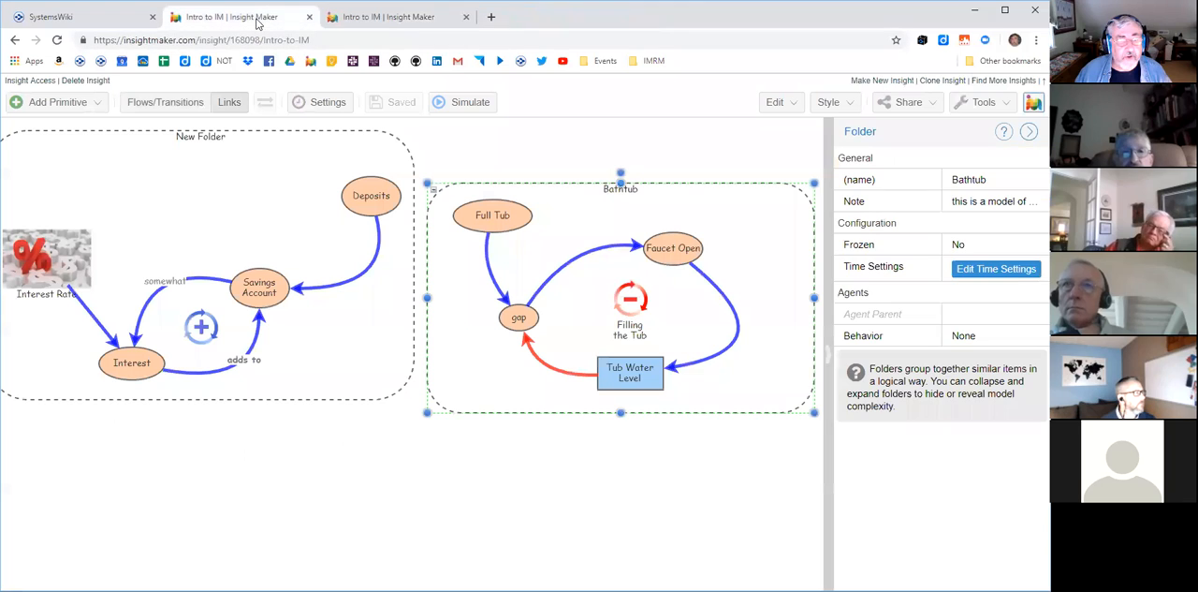
pyautogui.click(305, 18)
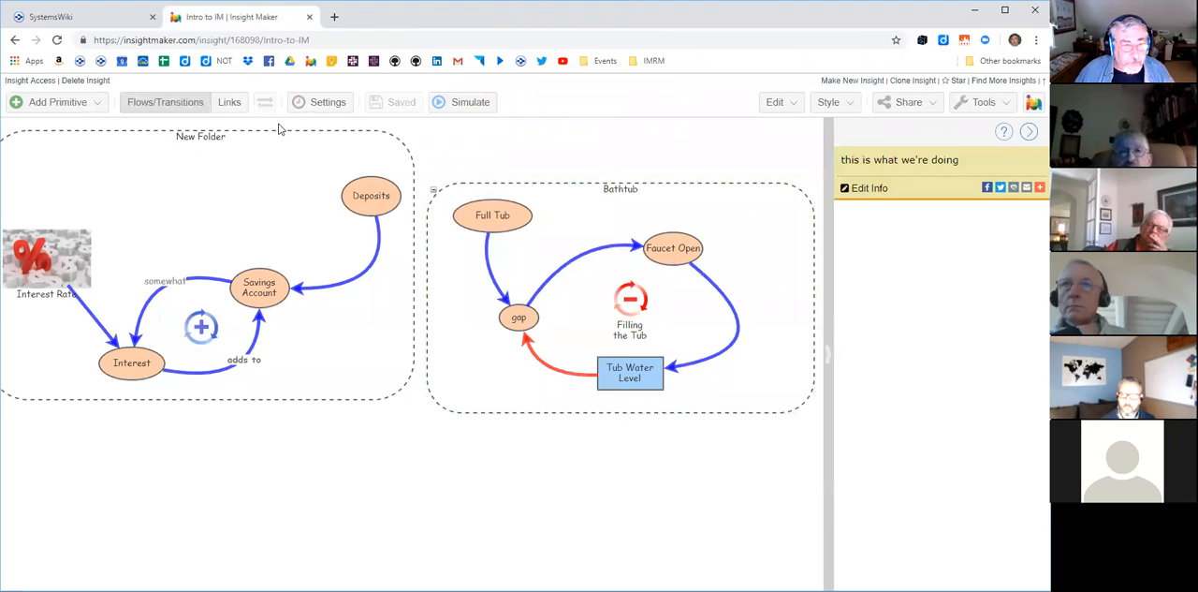
# - View the properties of the link between Deposits and Savings Account and the primitives available to add
pyautogui.click(359, 276)
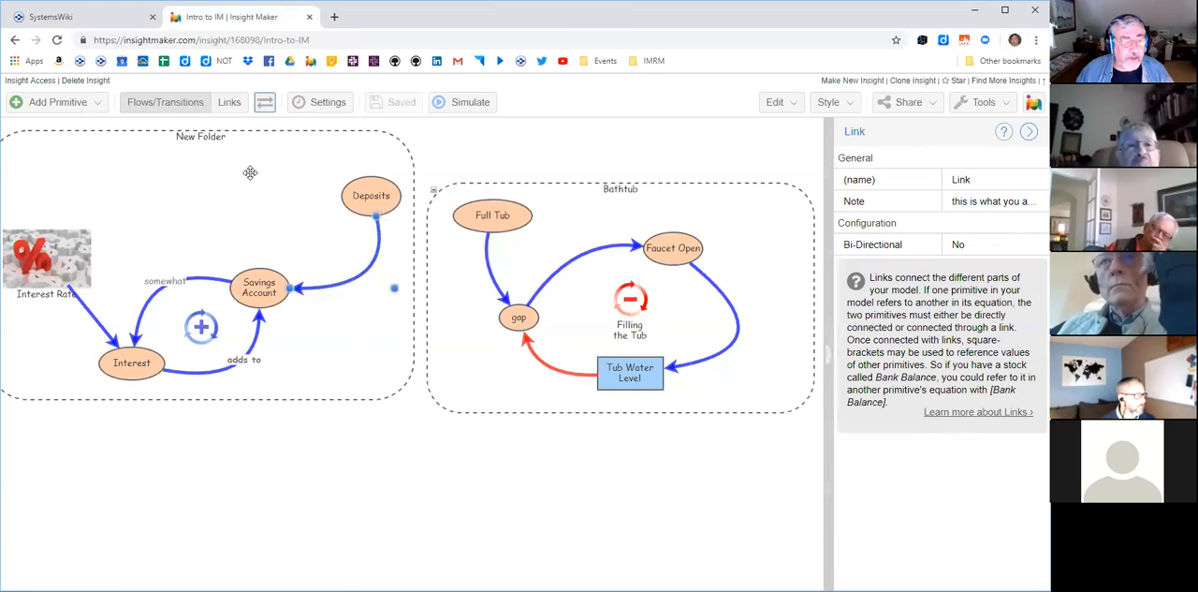
pyautogui.click(98, 104)
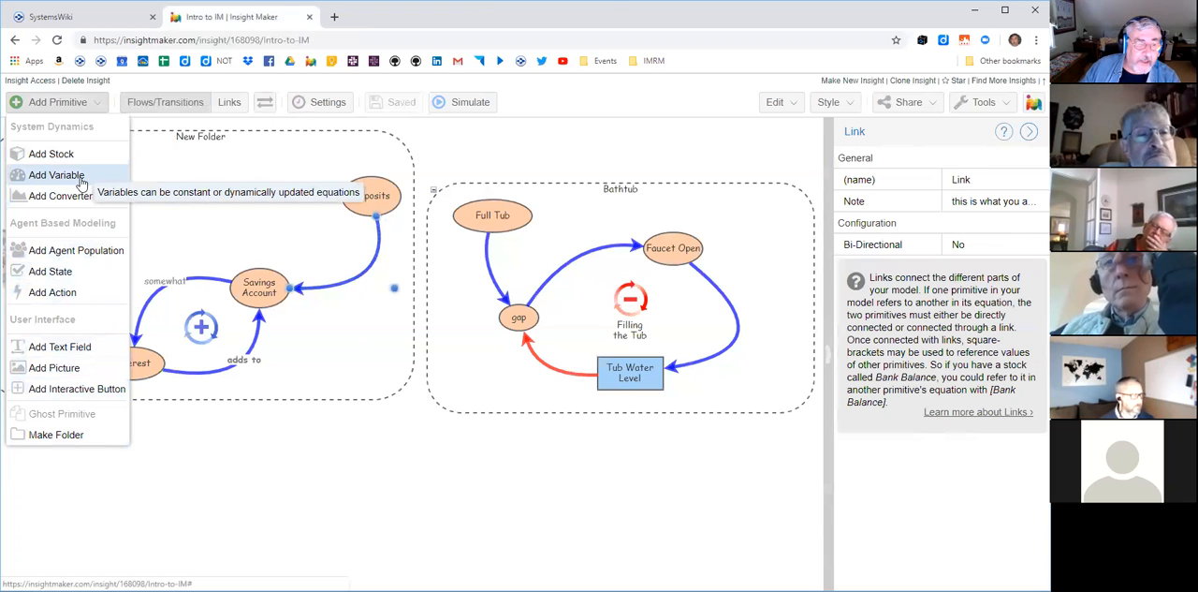
pyautogui.click(291, 460)
# - Add an agent population, a state and an action with their default names in the empty area below the two folders
pyautogui.rightClick(291, 459)
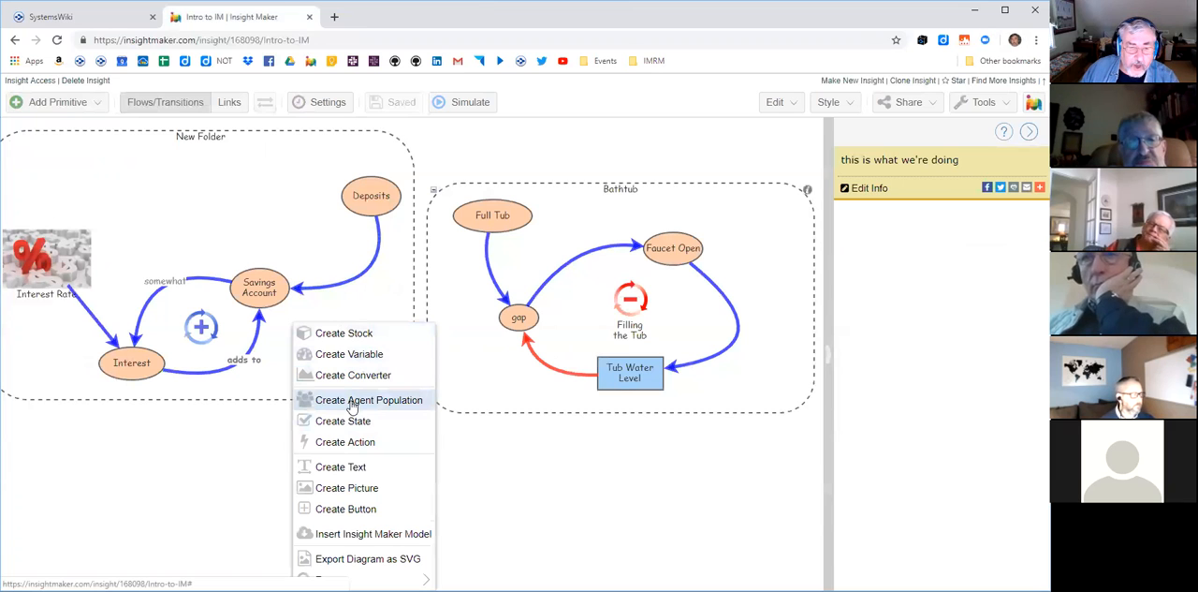
pyautogui.click(349, 400)
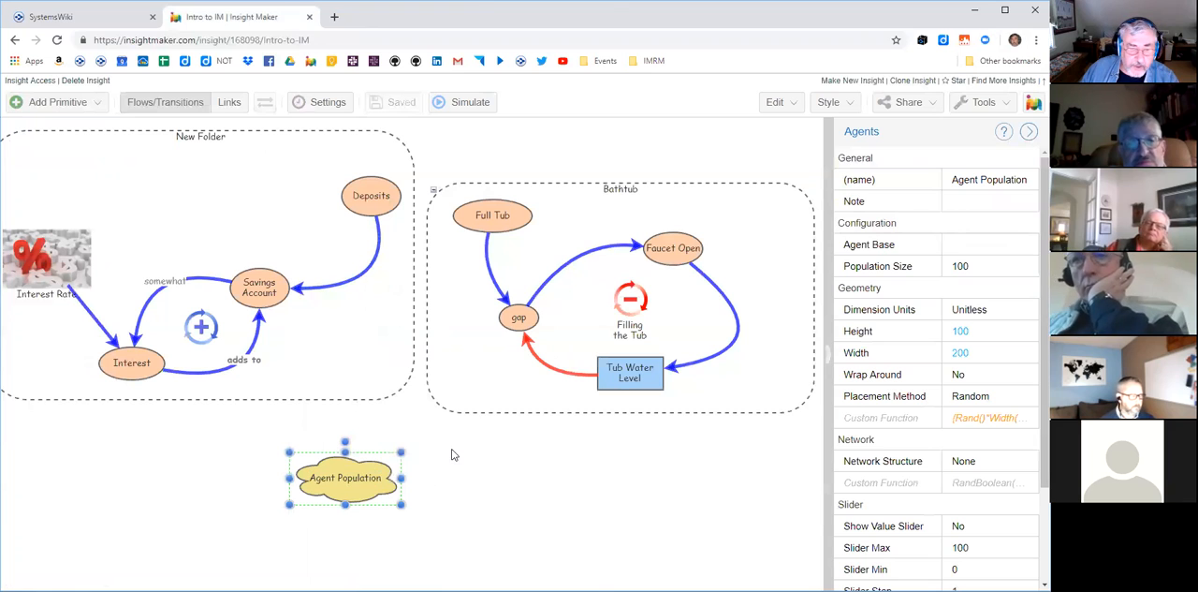
pyautogui.rightClick(453, 449)
pyautogui.click(496, 421)
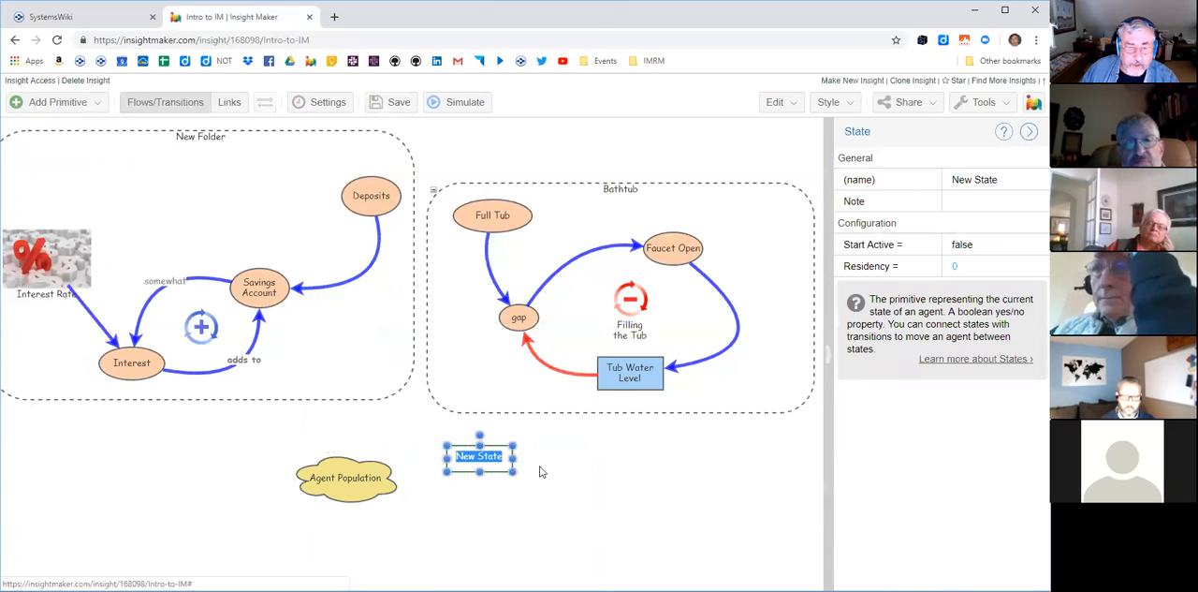
pyautogui.click(578, 485)
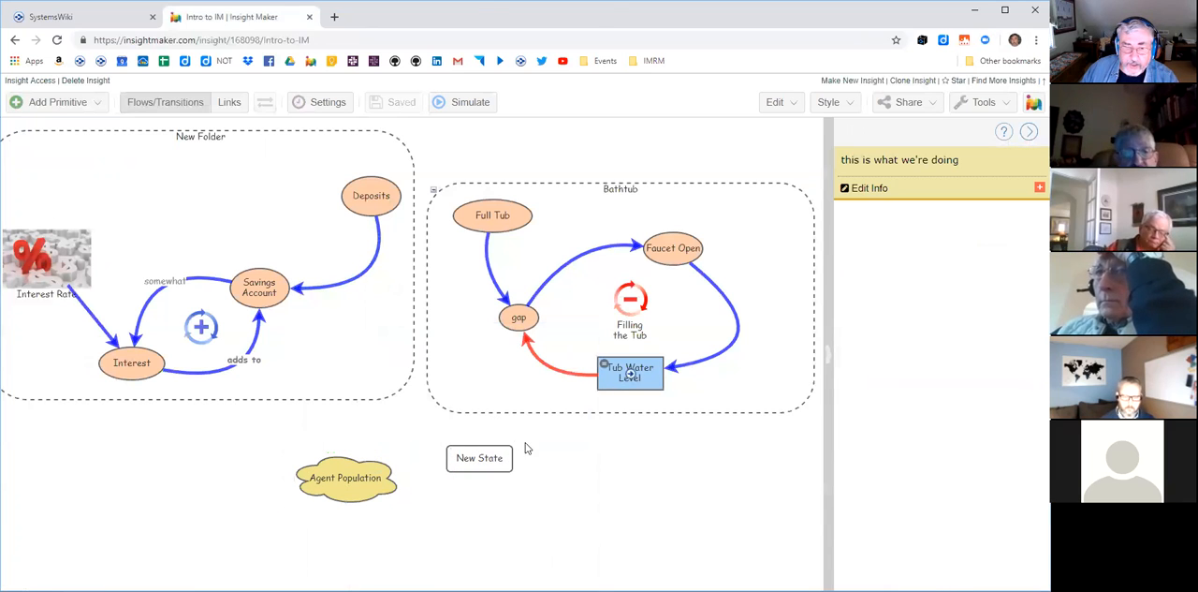
pyautogui.rightClick(595, 451)
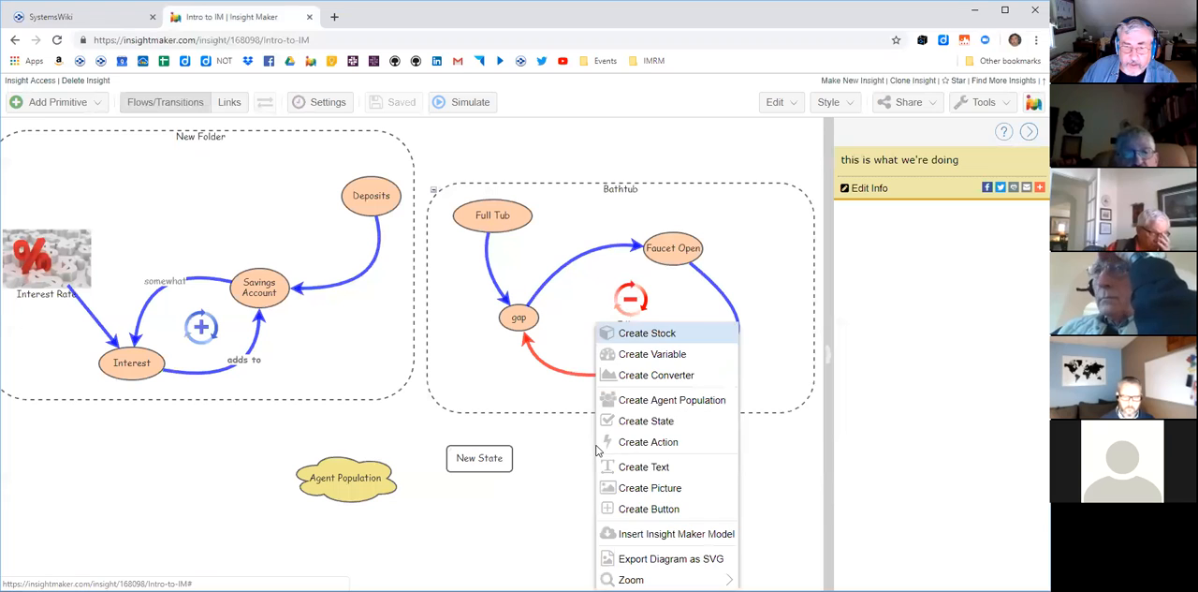
pyautogui.click(644, 441)
pyautogui.click(674, 495)
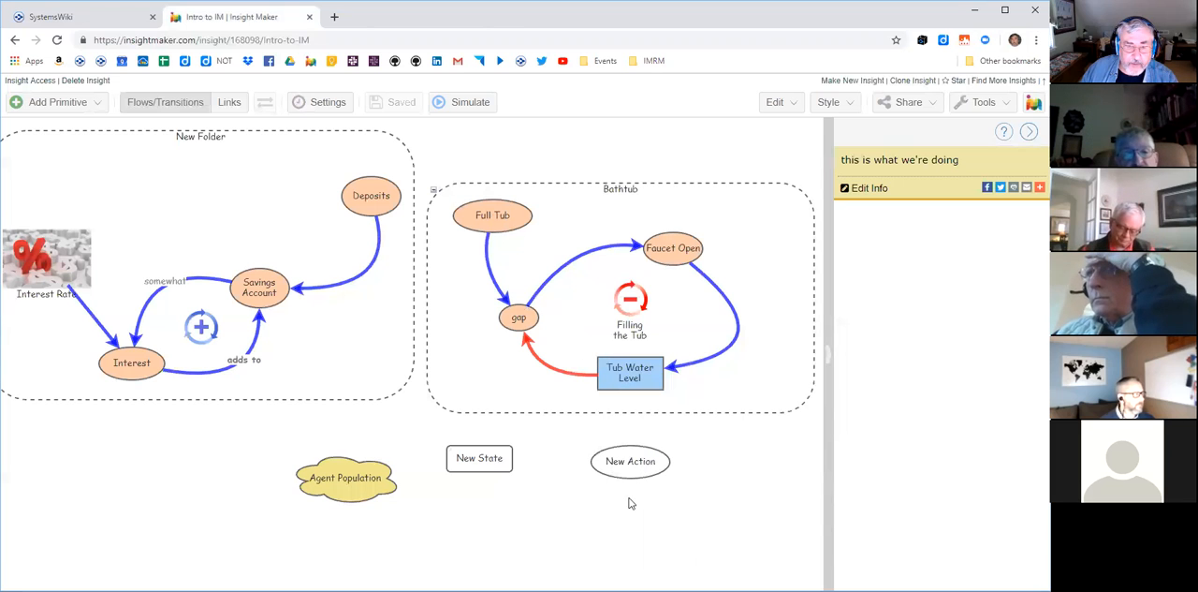
# - Look over the remaining canvas commands, and delete the agent population, state and action together
pyautogui.rightClick(538, 435)
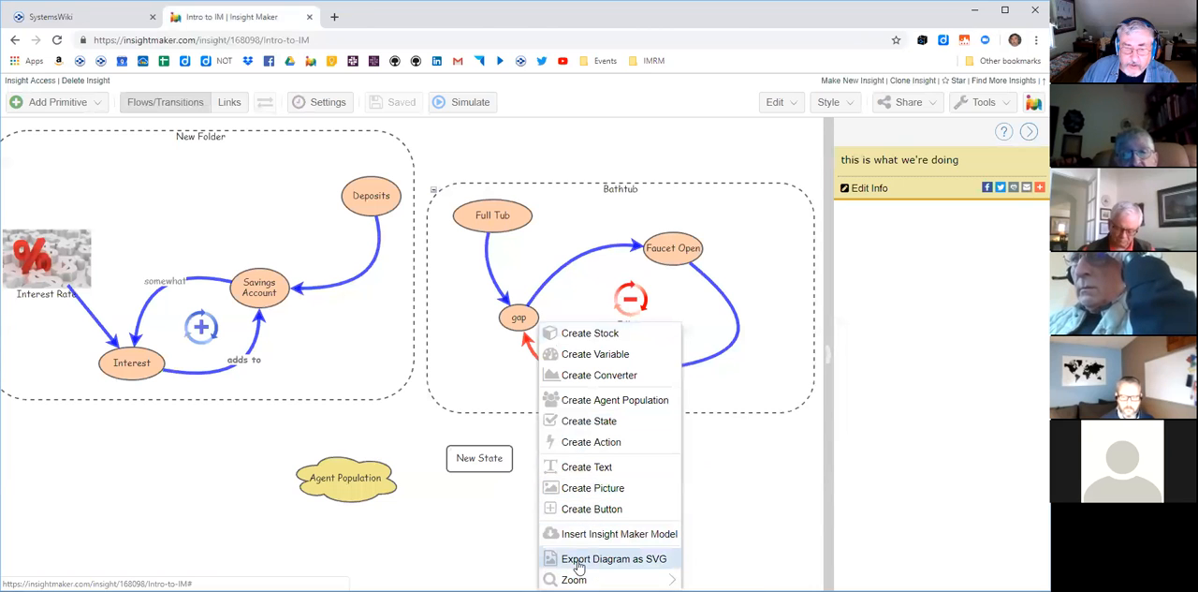
pyautogui.click(717, 488)
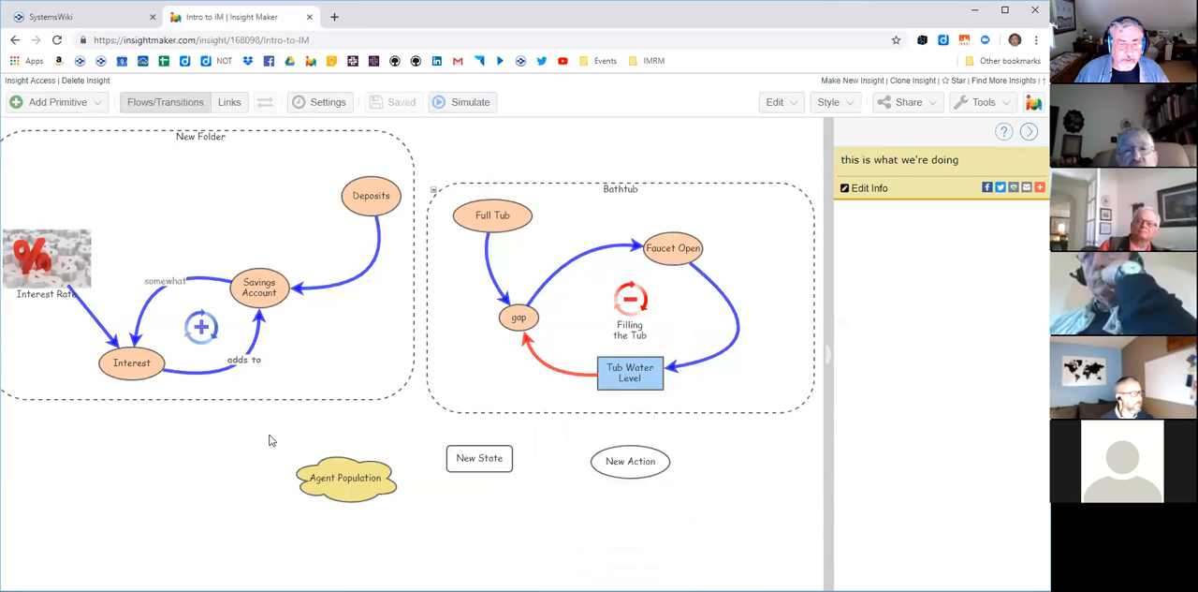
pyautogui.moveTo(269, 418); pyautogui.dragTo(724, 525)
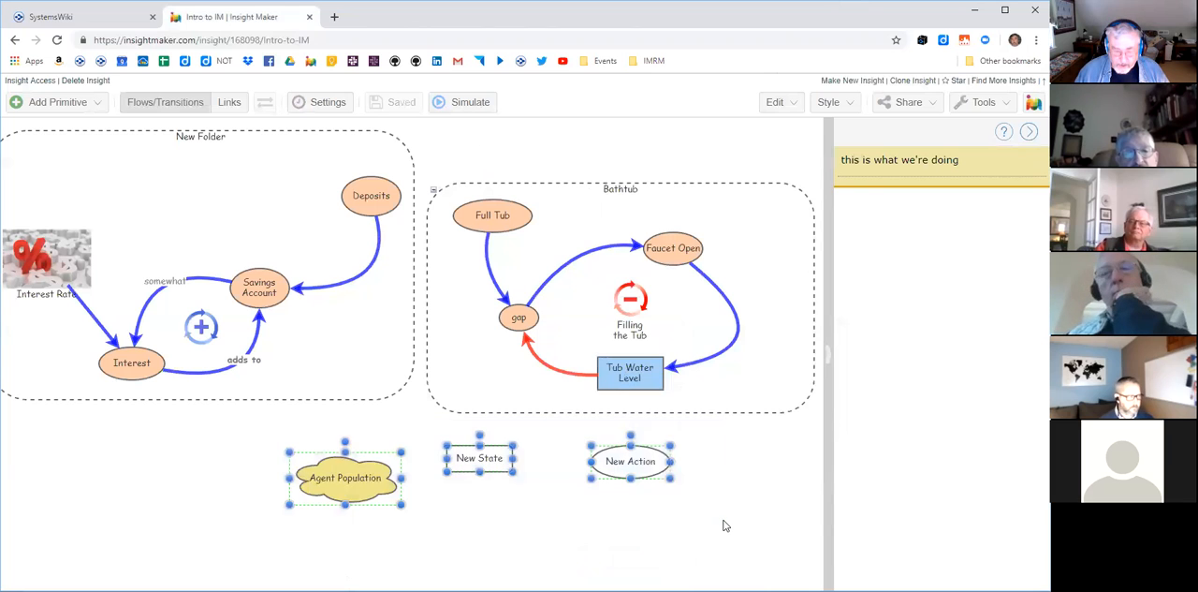
pyautogui.press('Delete')
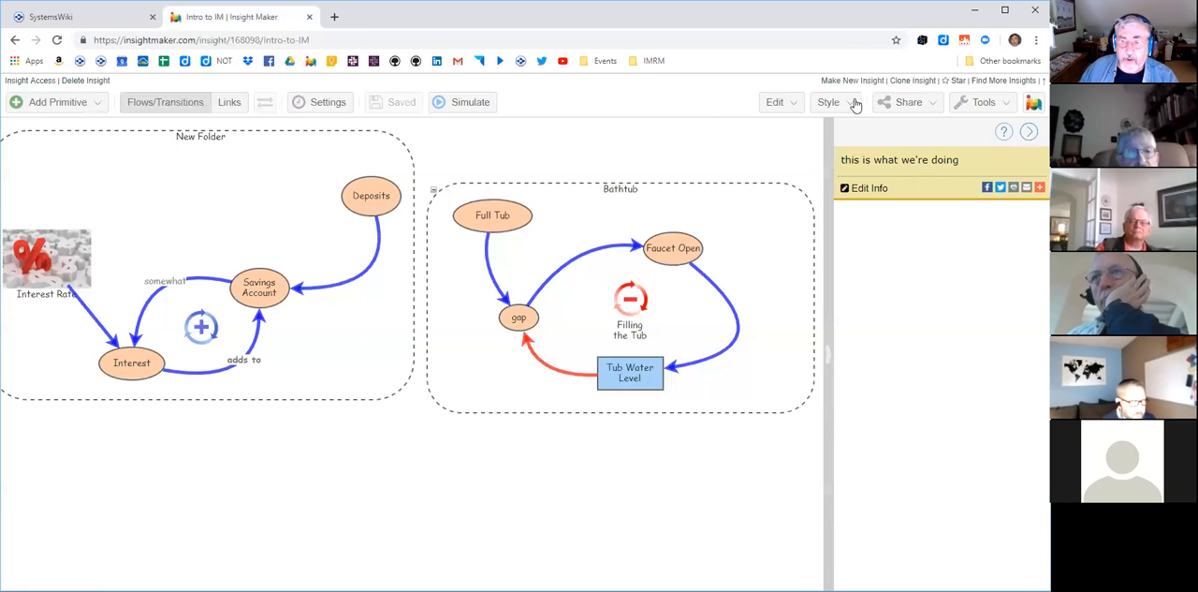
# - View the clone page for Intro to IM without cloning, and look over the style, sharing and analysis tool options
pyautogui.click(912, 80)
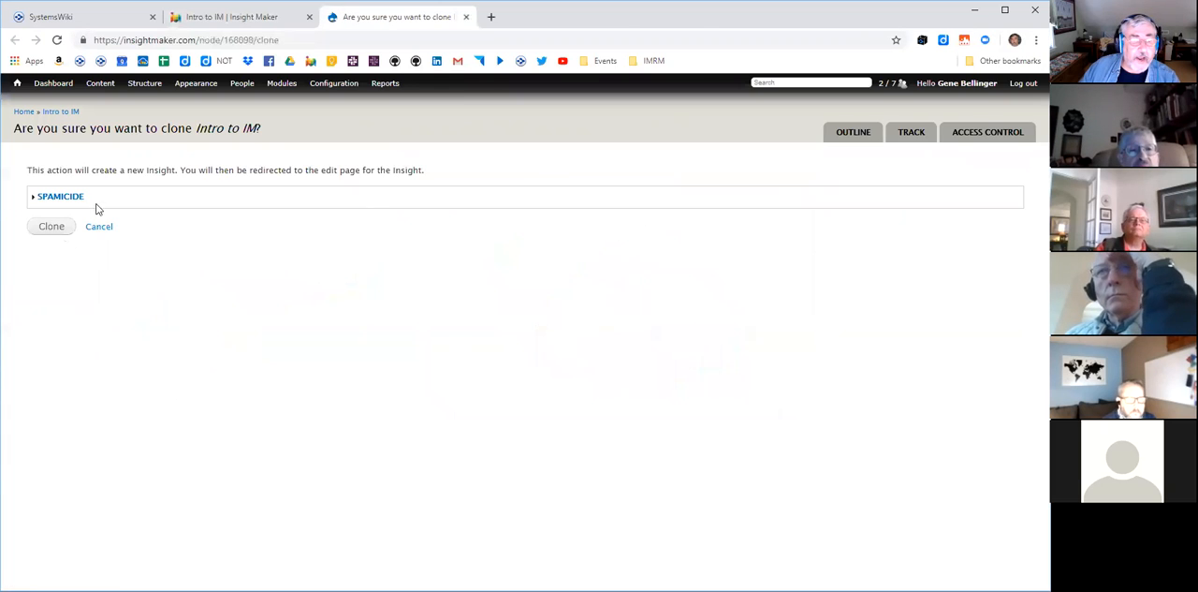
pyautogui.click(466, 16)
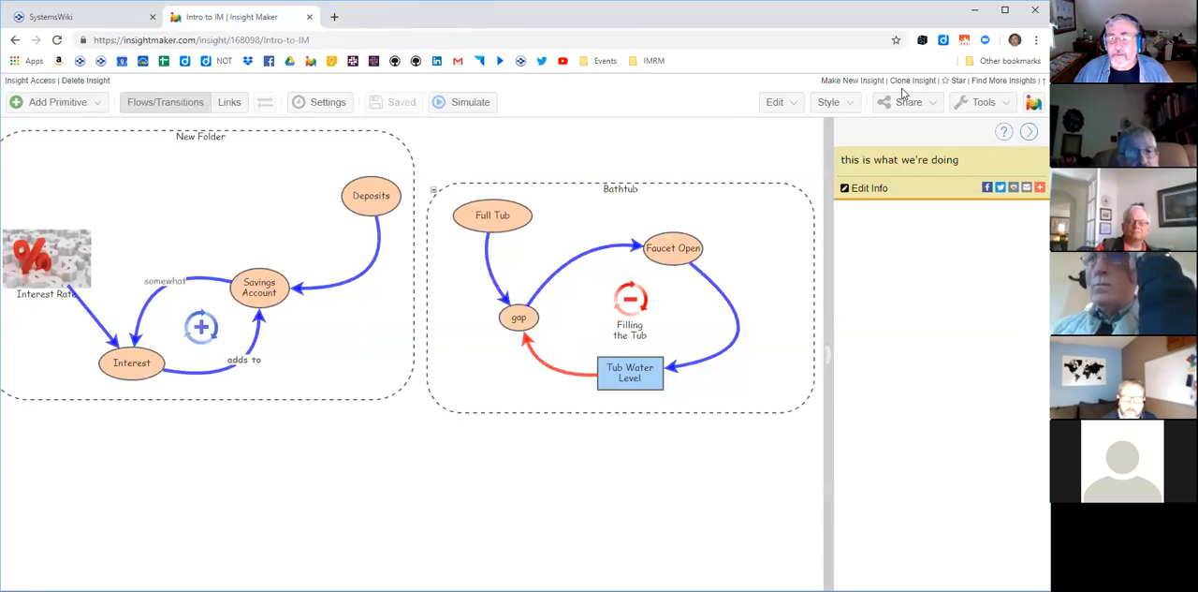
pyautogui.click(850, 105)
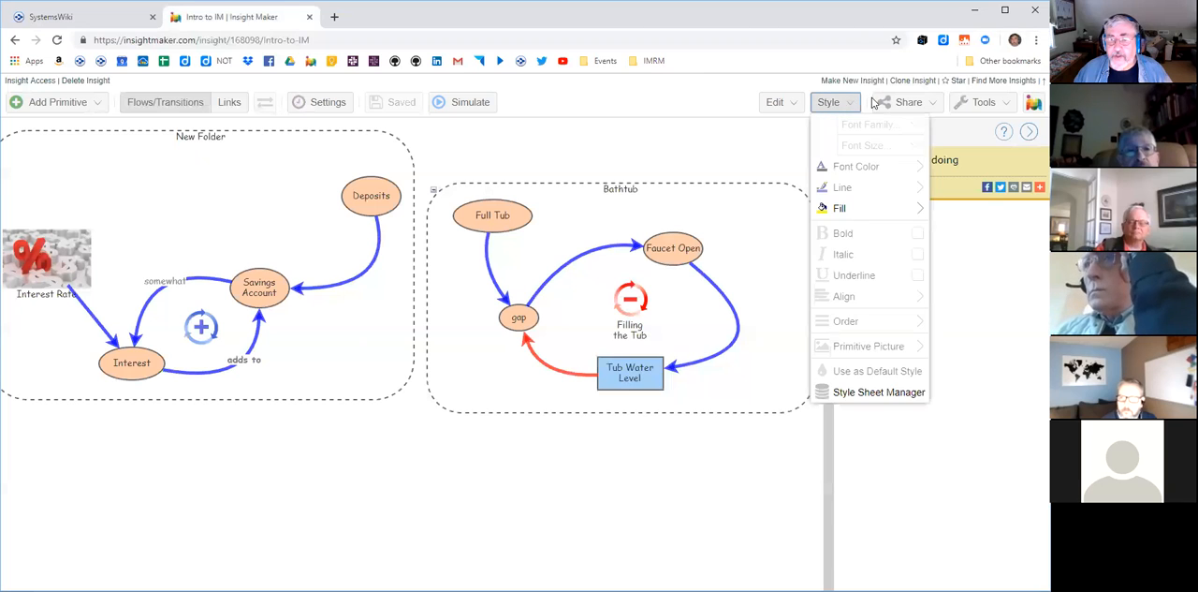
pyautogui.click(880, 103)
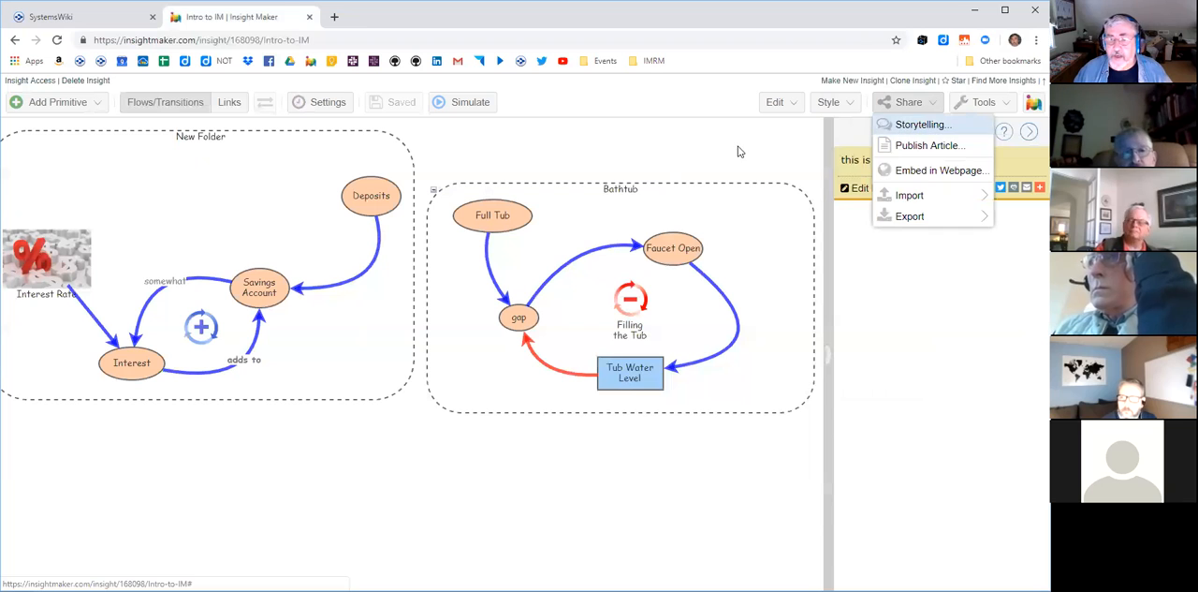
pyautogui.click(978, 105)
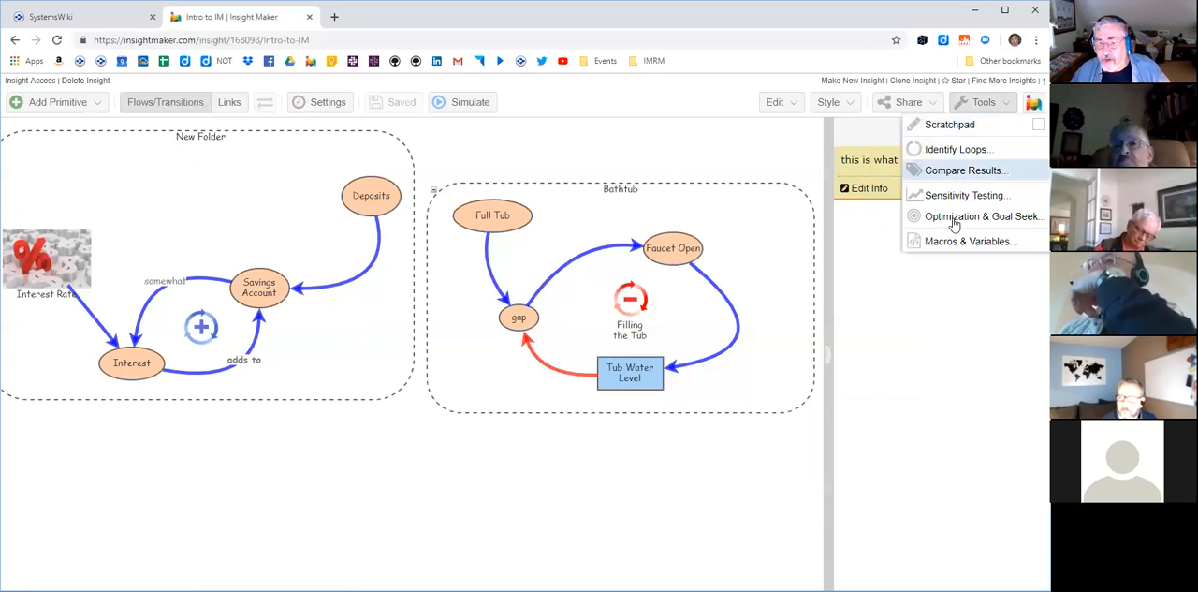
pyautogui.click(723, 147)
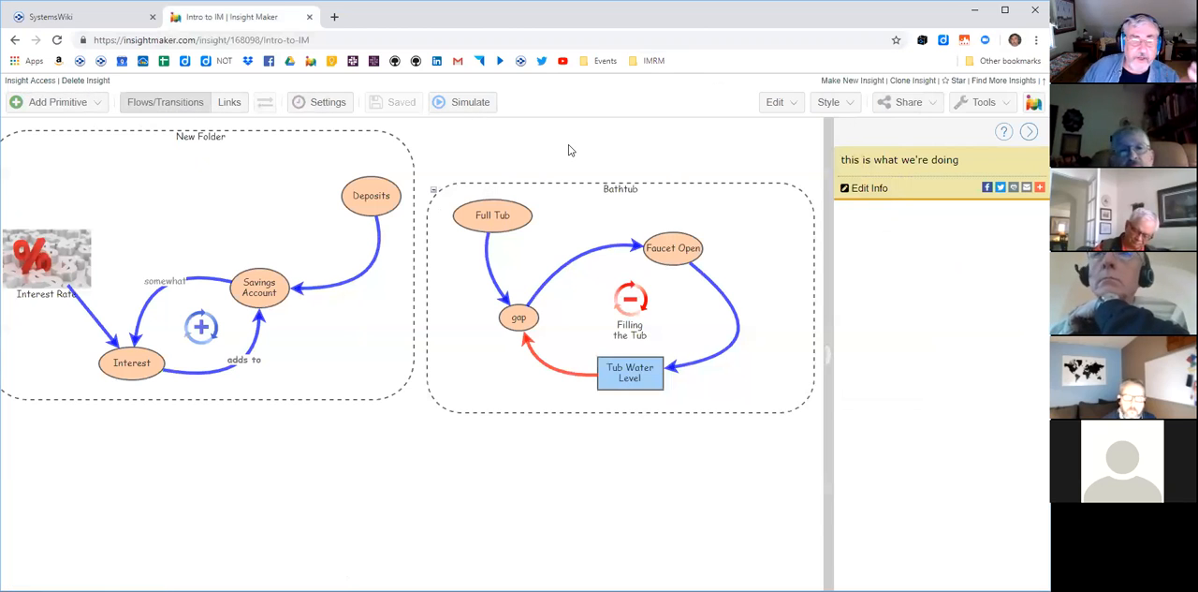
# - View the access control settings for granting view and update access to Intro to IM, and close them
pyautogui.click(32, 81)
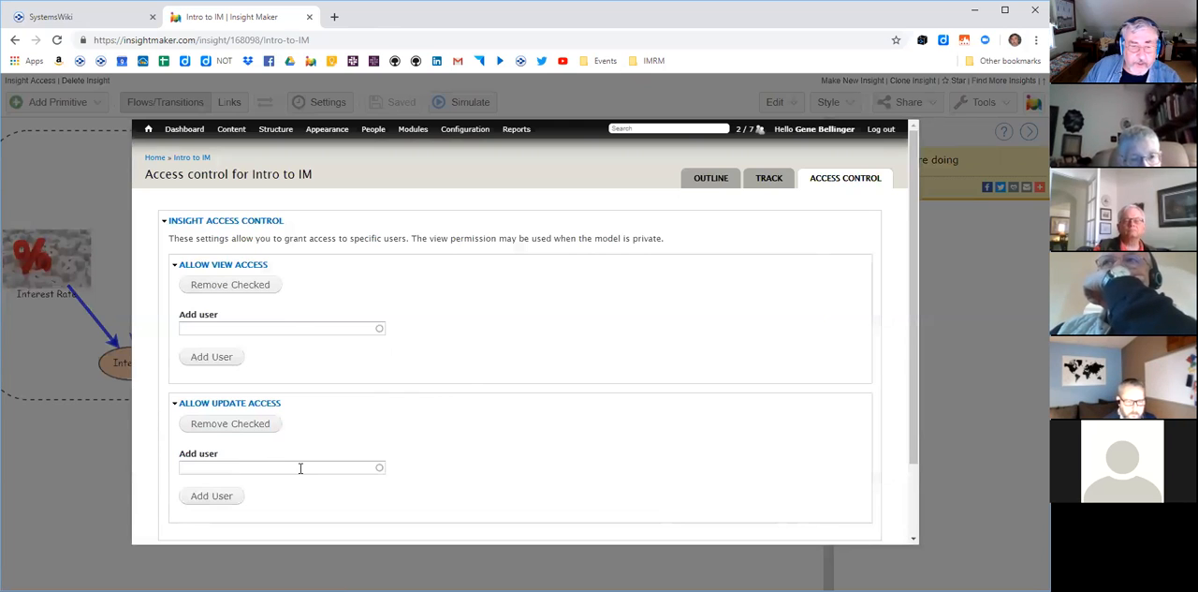
pyautogui.click(953, 301)
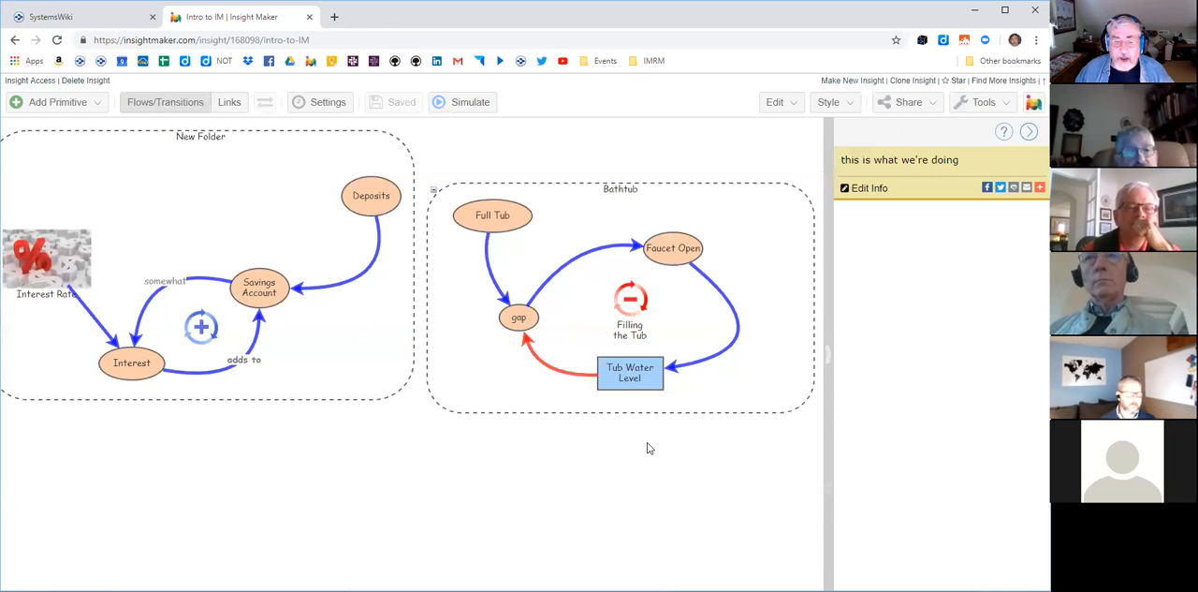
# - Open the bookmarked Assumptions insight from the IMRM collection in a new browser tab and switch to it
pyautogui.click(652, 60)
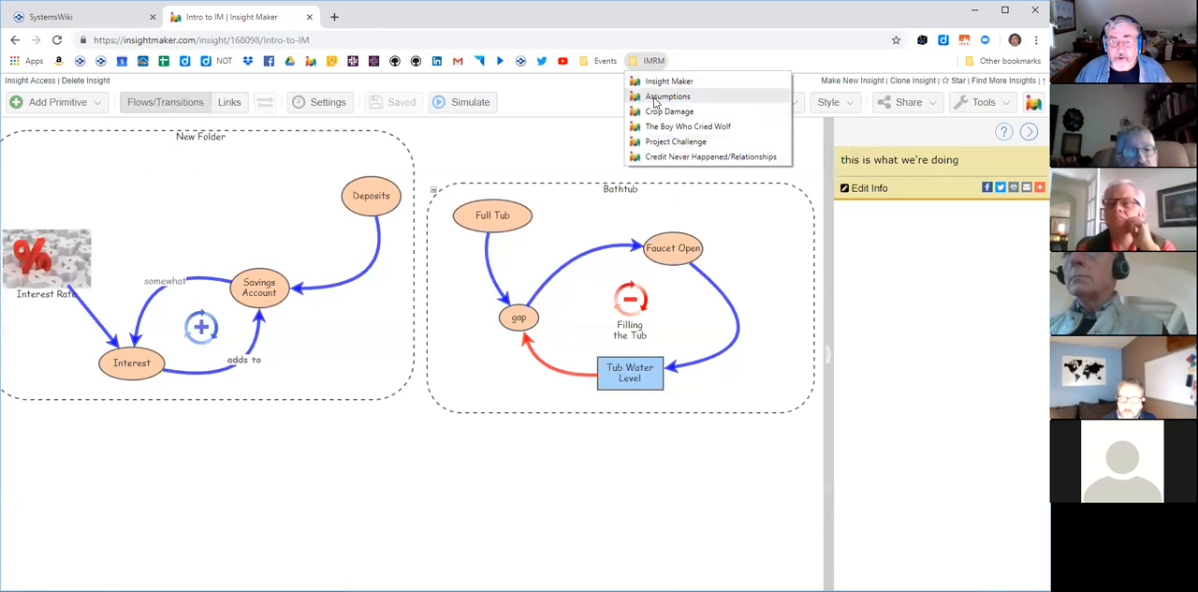
pyautogui.rightClick(655, 98)
pyautogui.click(675, 108)
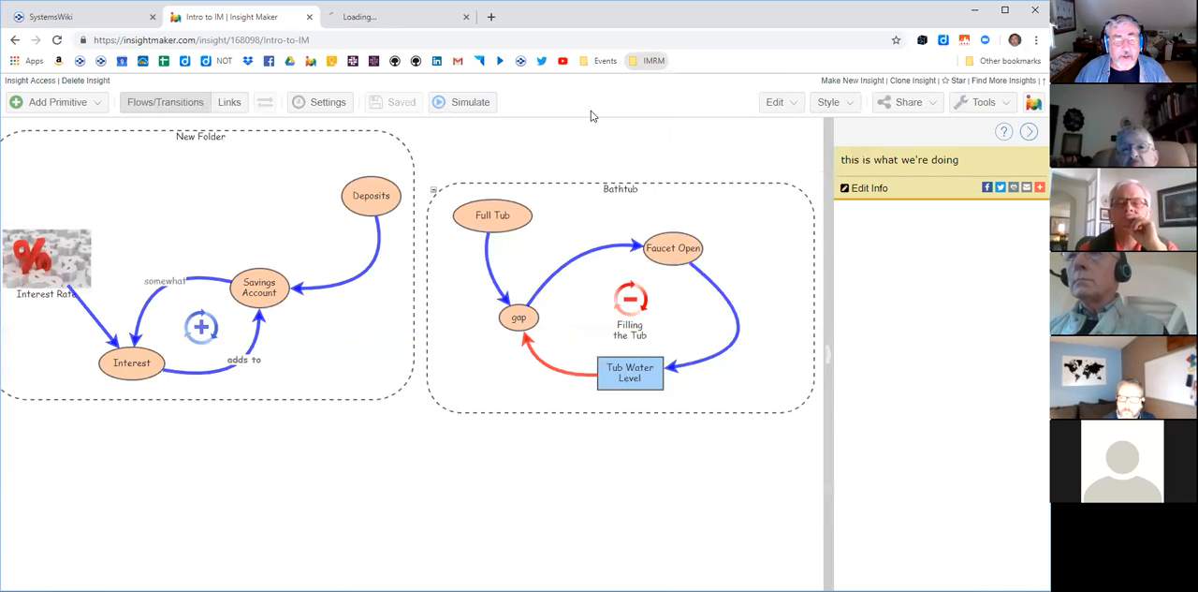
pyautogui.click(397, 16)
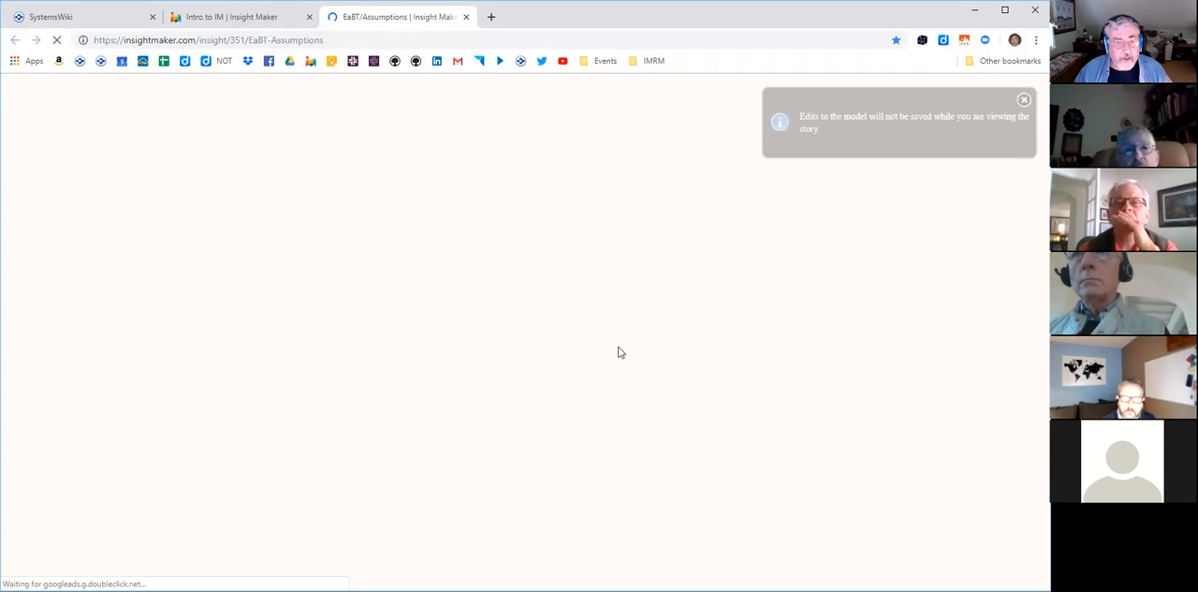
pyautogui.click(116, 562)
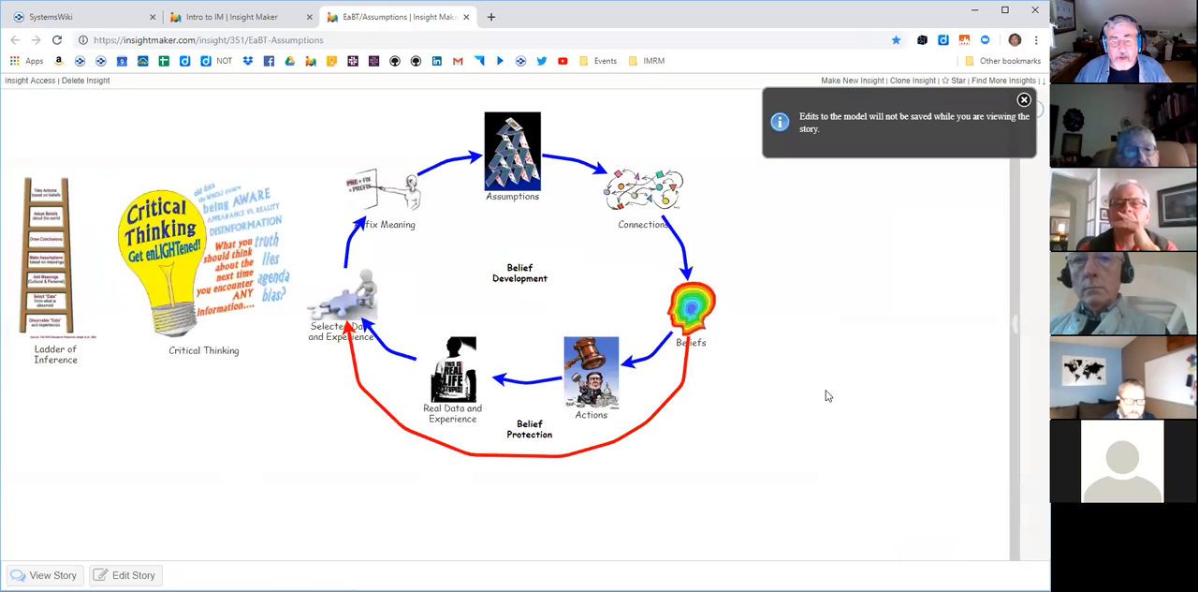
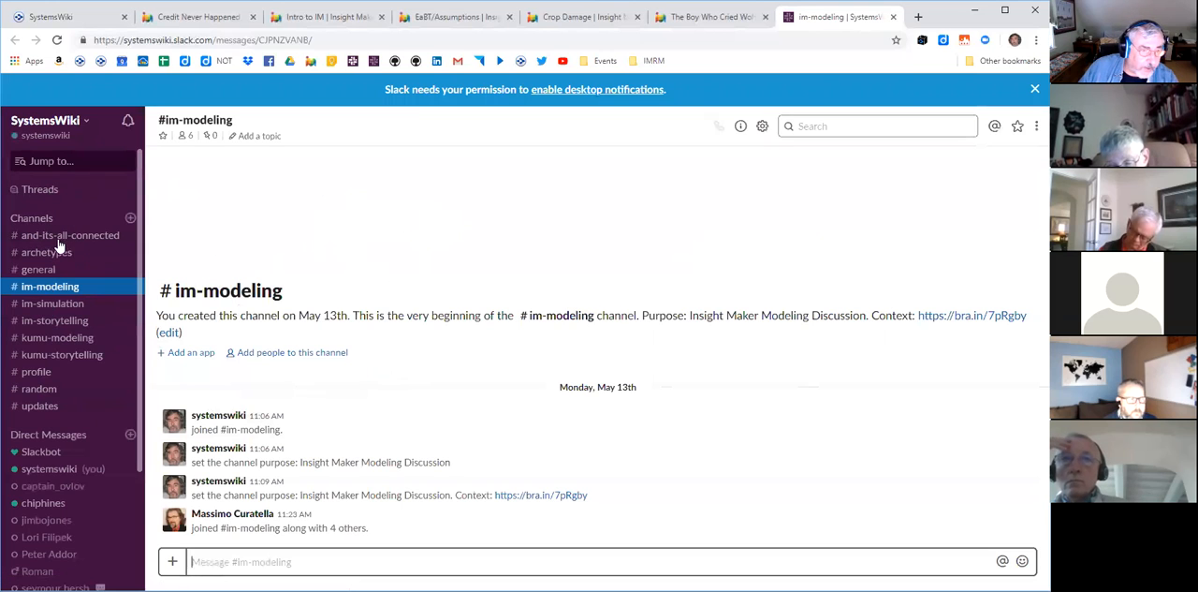
# - Read the recent posts in the general channel of the SystemsWiki Slack workspace, and return to the SystemsWiki brain in its browser tab
pyautogui.click(42, 269)
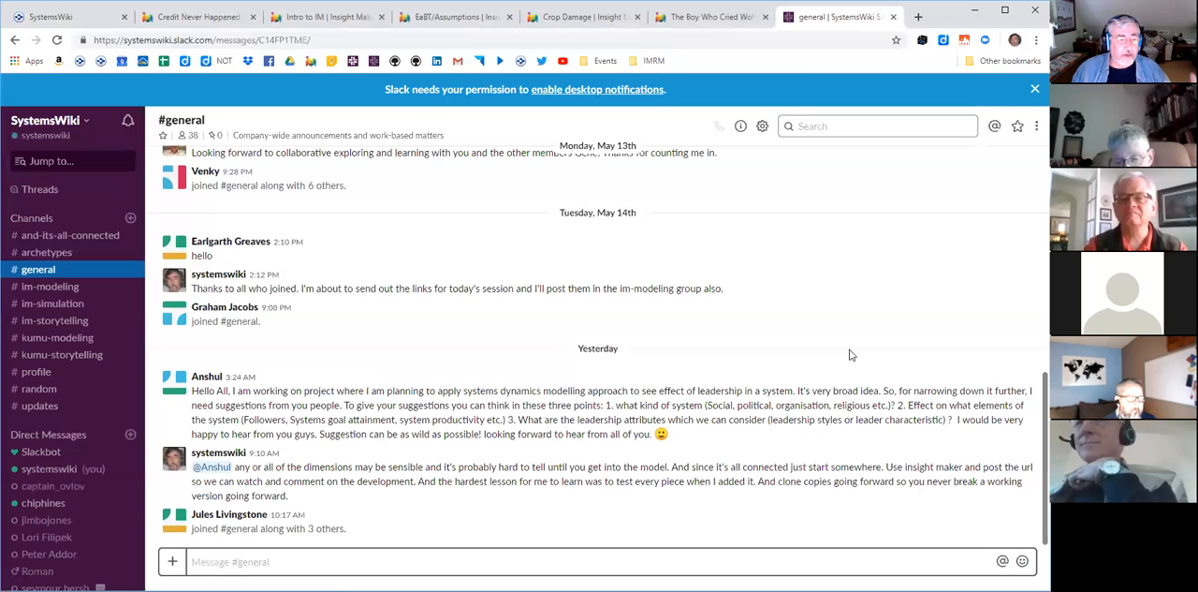
pyautogui.click(71, 19)
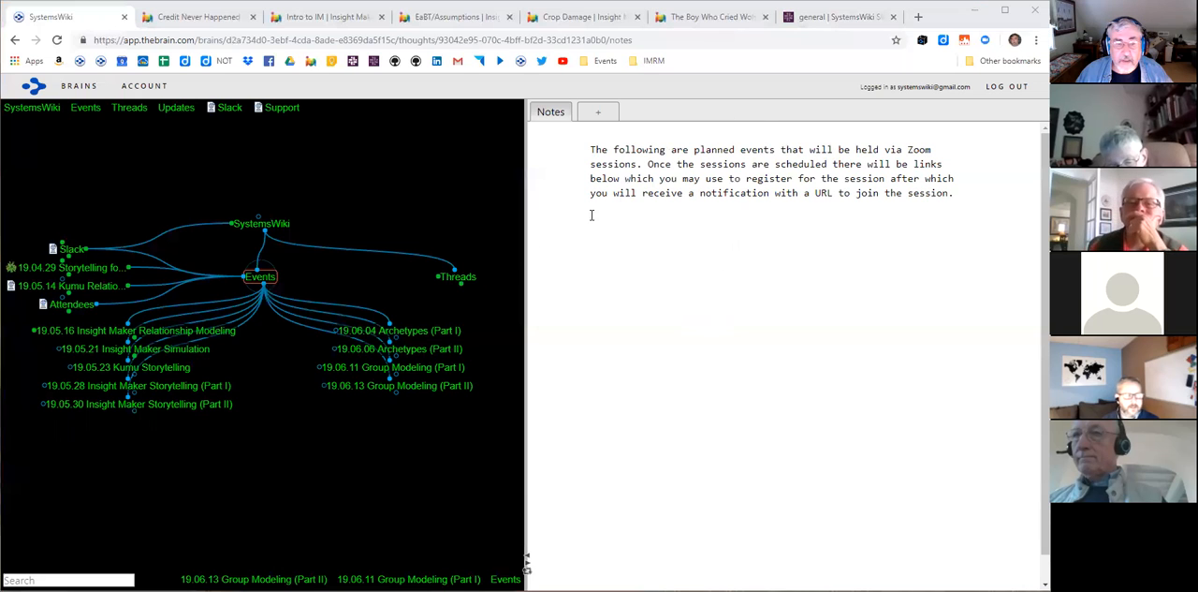
# - Search the SystemsWiki brain for "post", select the Postscript thought, and open its linked Kumu project
pyautogui.click(352, 195)
pyautogui.write('post')
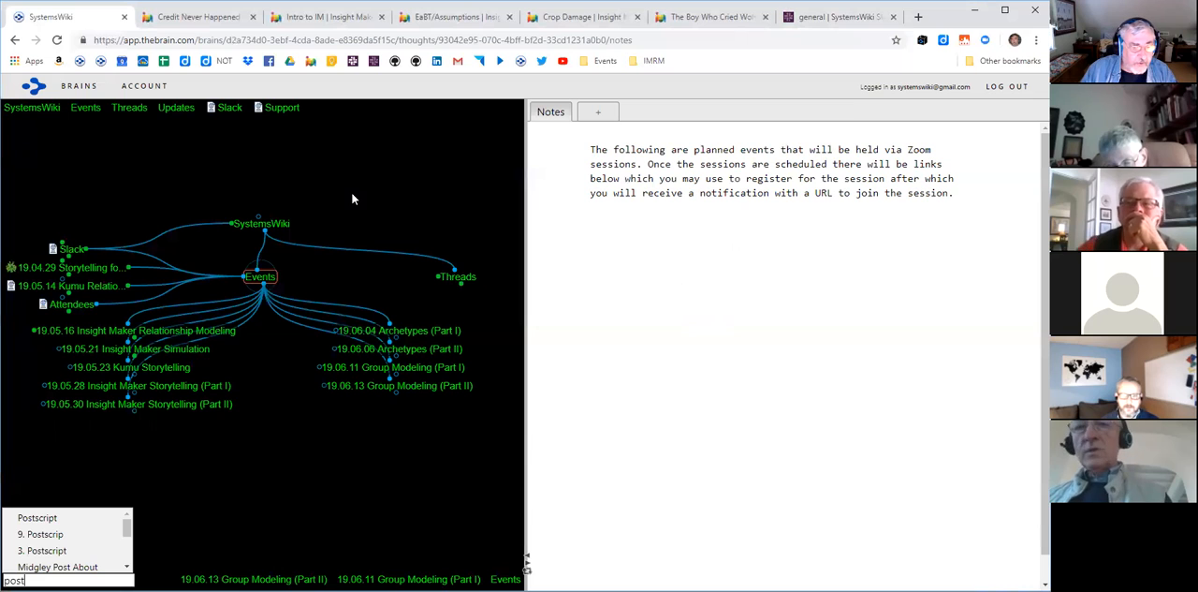
pyautogui.click(42, 518)
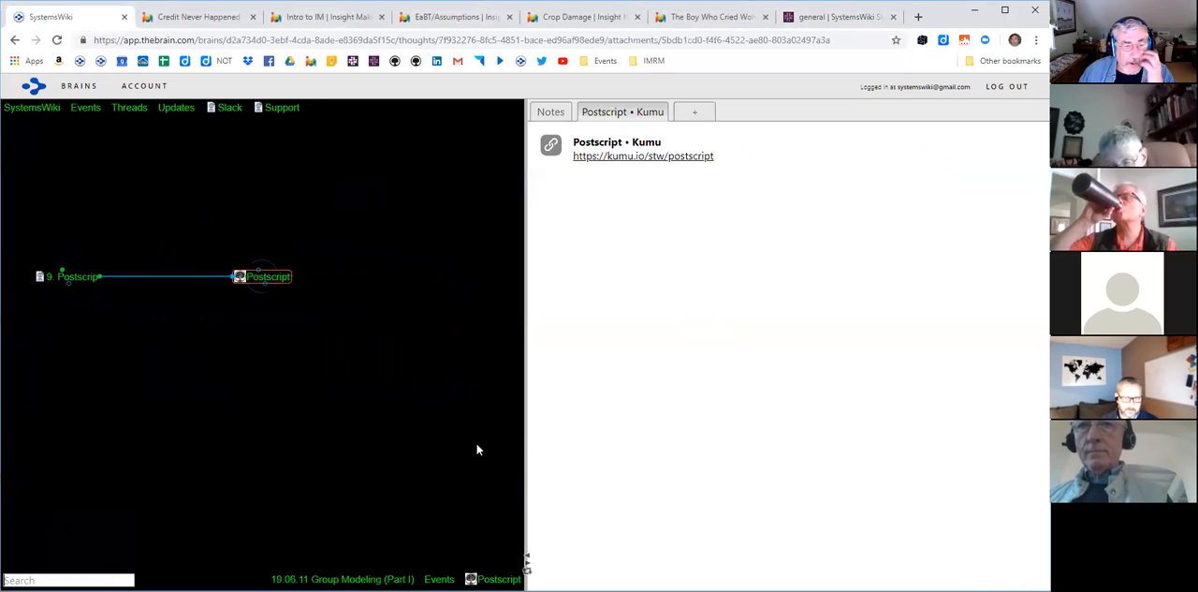
pyautogui.click(627, 158)
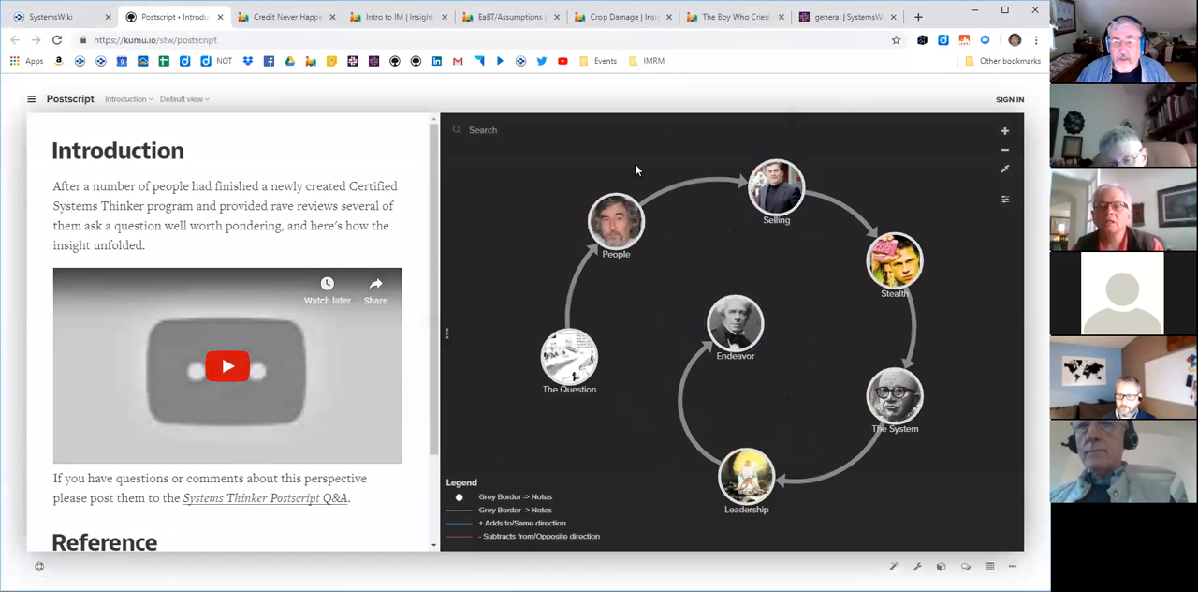
# - Go back to the SystemsWiki brain, open the Insight Maker model attached to 9. Postscrip, and step through its story to the Lao Tzu quote
pyautogui.click(54, 22)
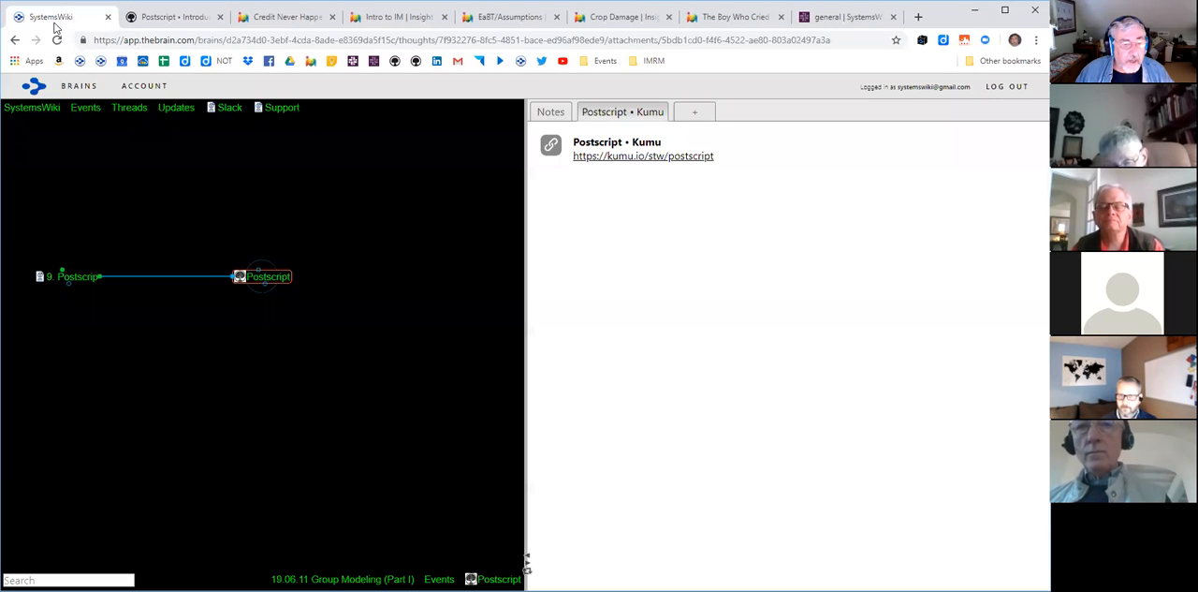
pyautogui.click(87, 279)
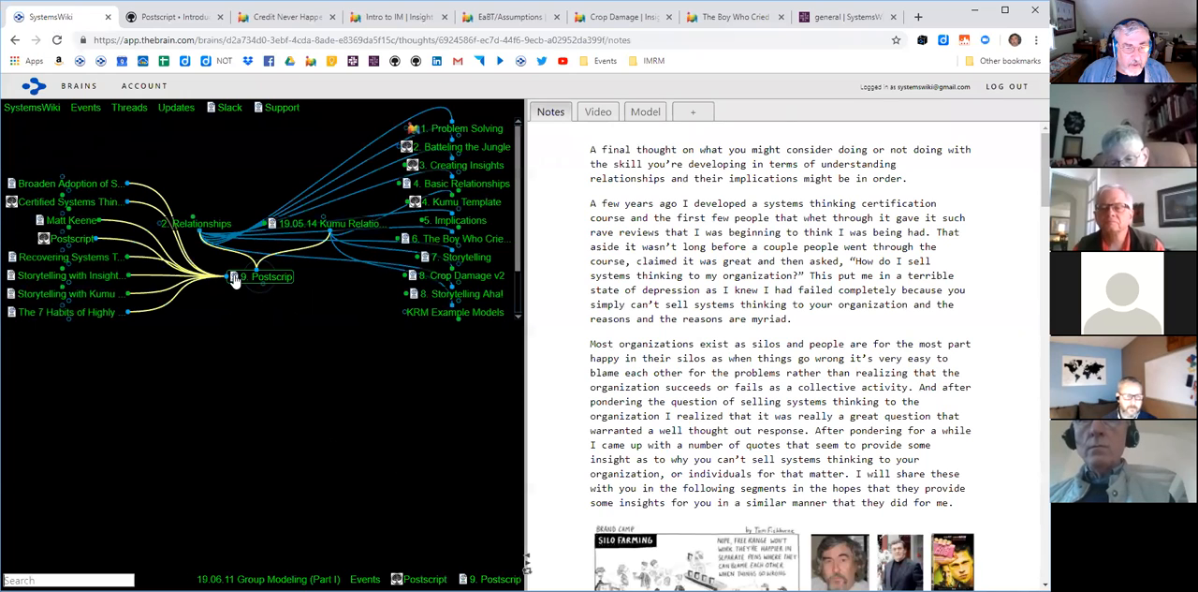
pyautogui.click(637, 112)
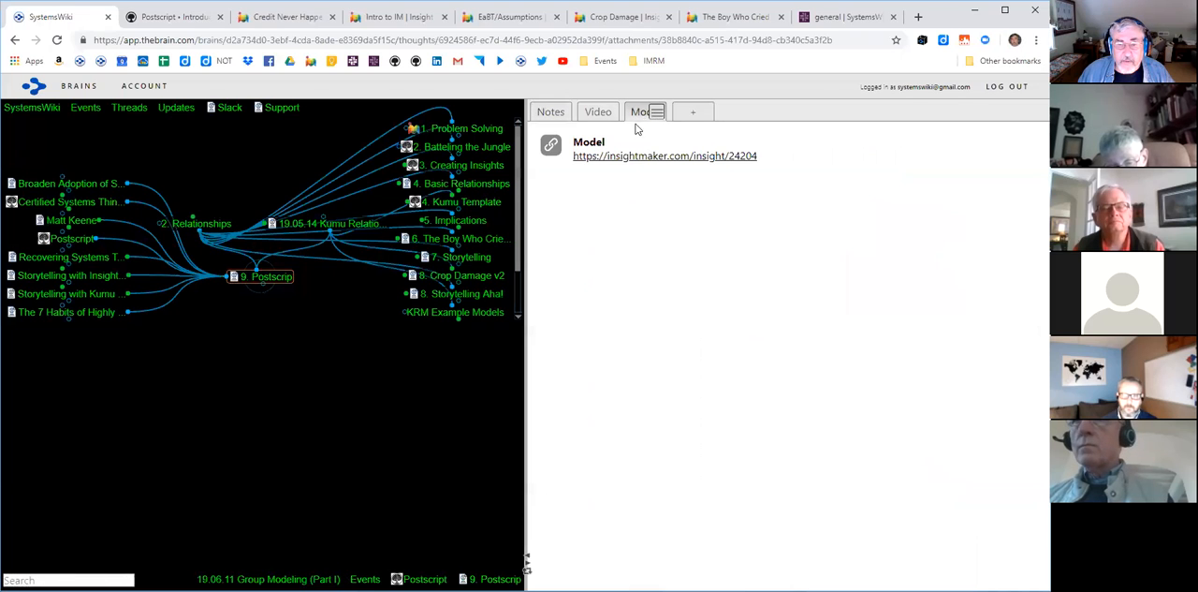
pyautogui.click(651, 158)
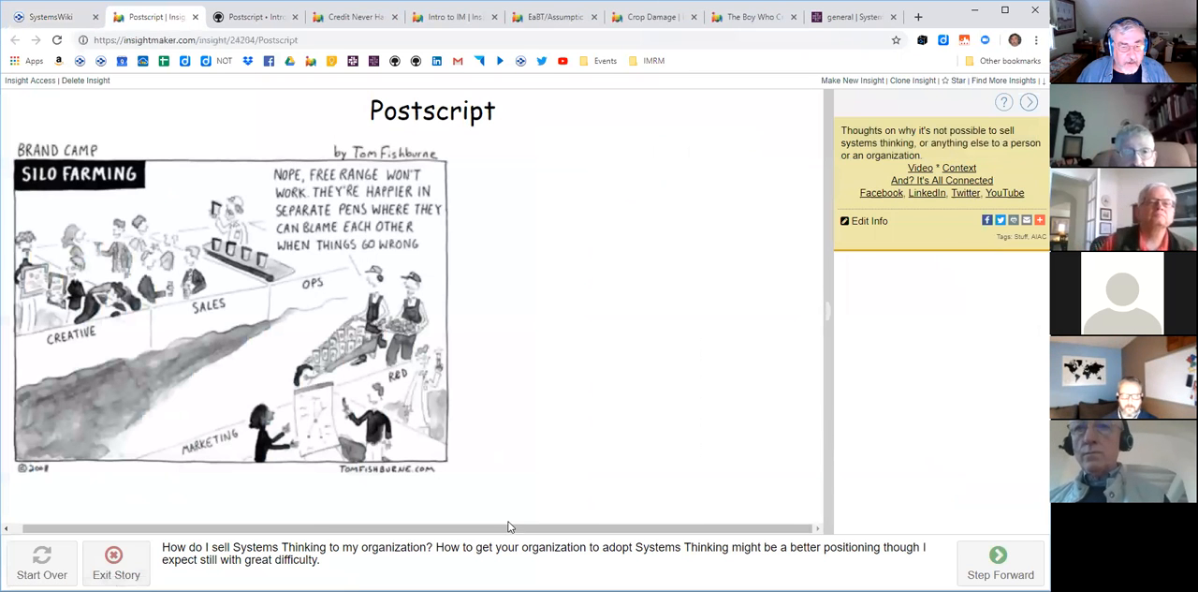
pyautogui.click(999, 559)
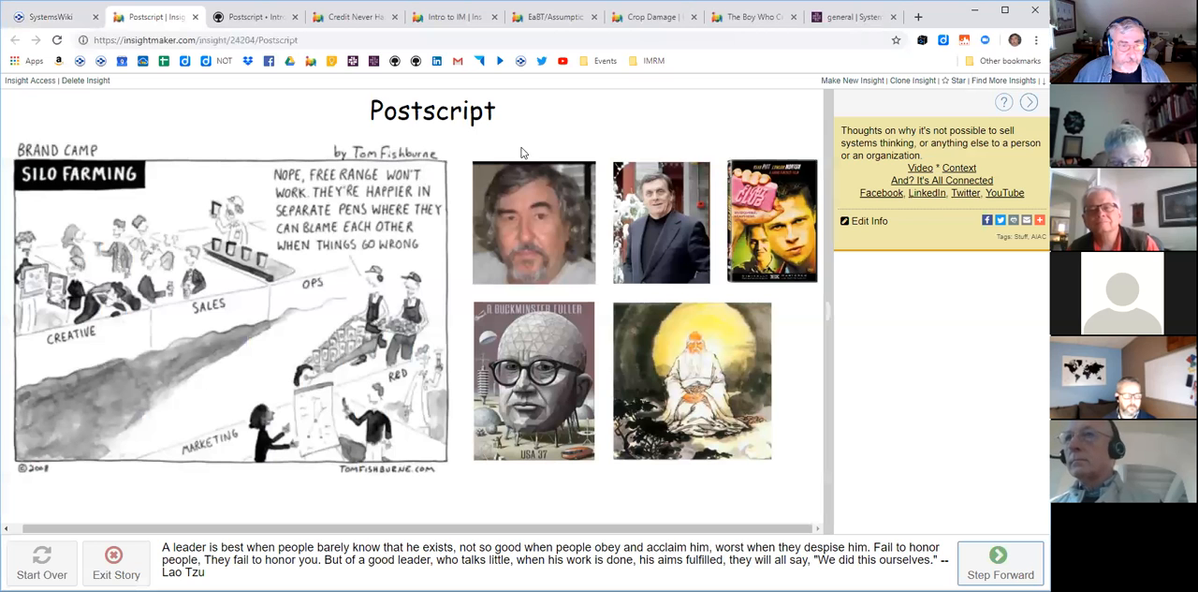
# - From the brain's Events, open the presentation attached to the 19.04.29 Storytelling for Understanding event and start it
pyautogui.click(69, 17)
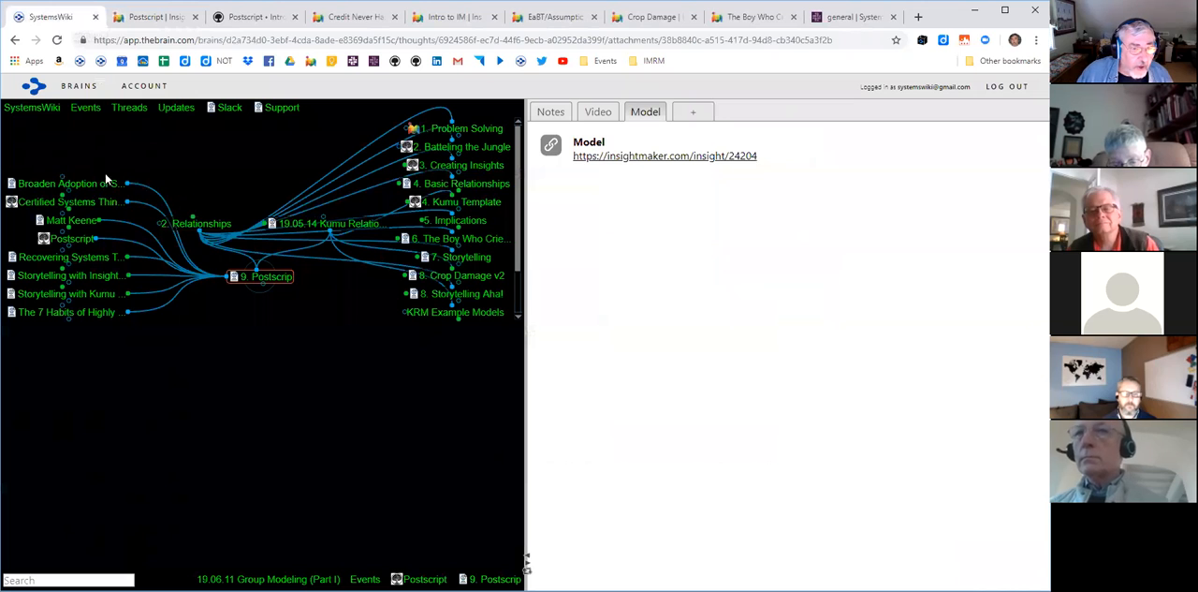
pyautogui.click(88, 109)
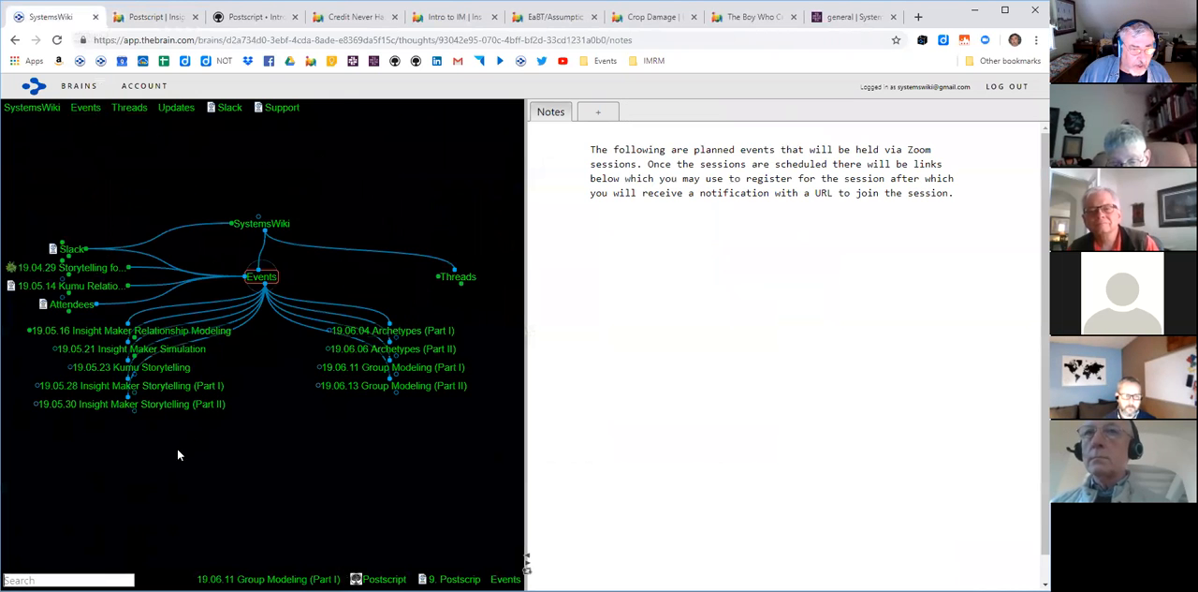
pyautogui.click(91, 271)
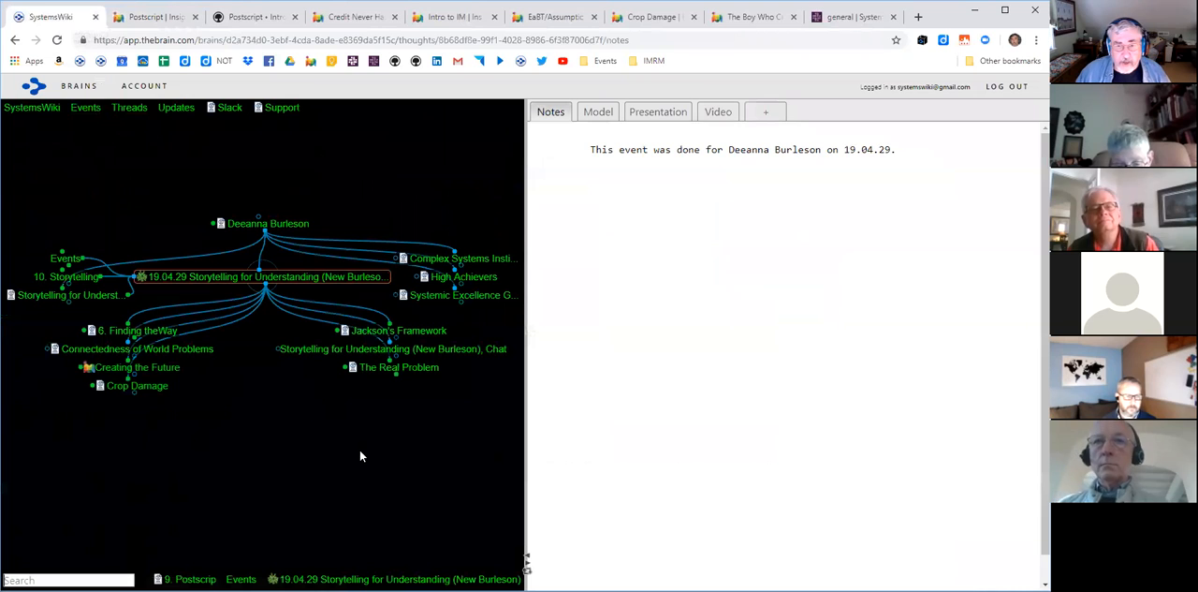
pyautogui.click(657, 113)
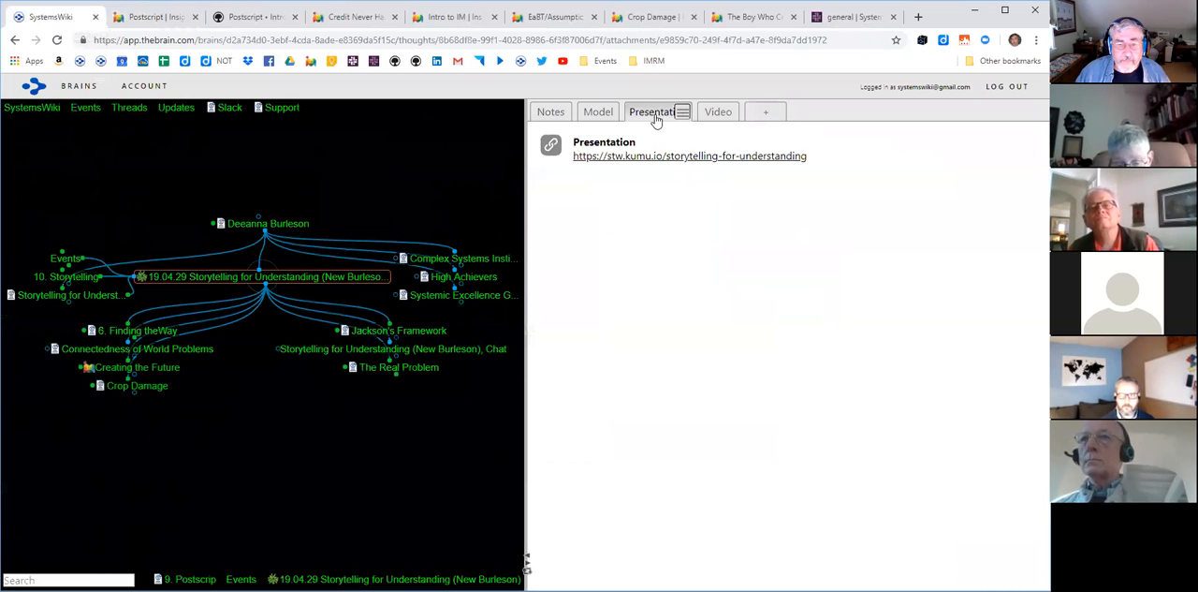
pyautogui.click(644, 158)
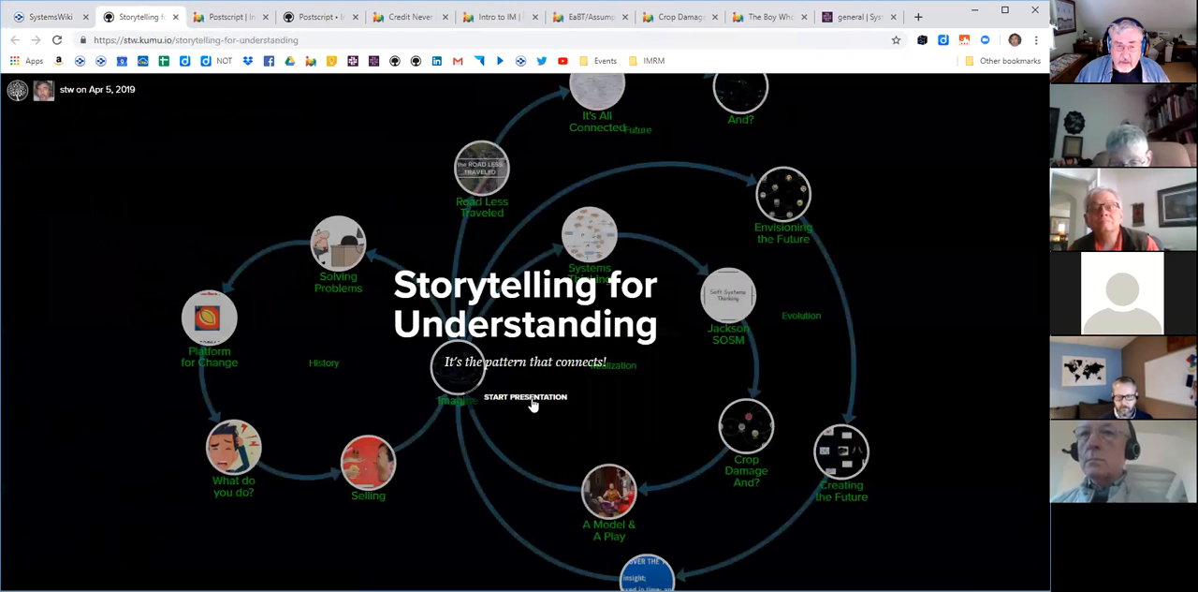
pyautogui.click(531, 402)
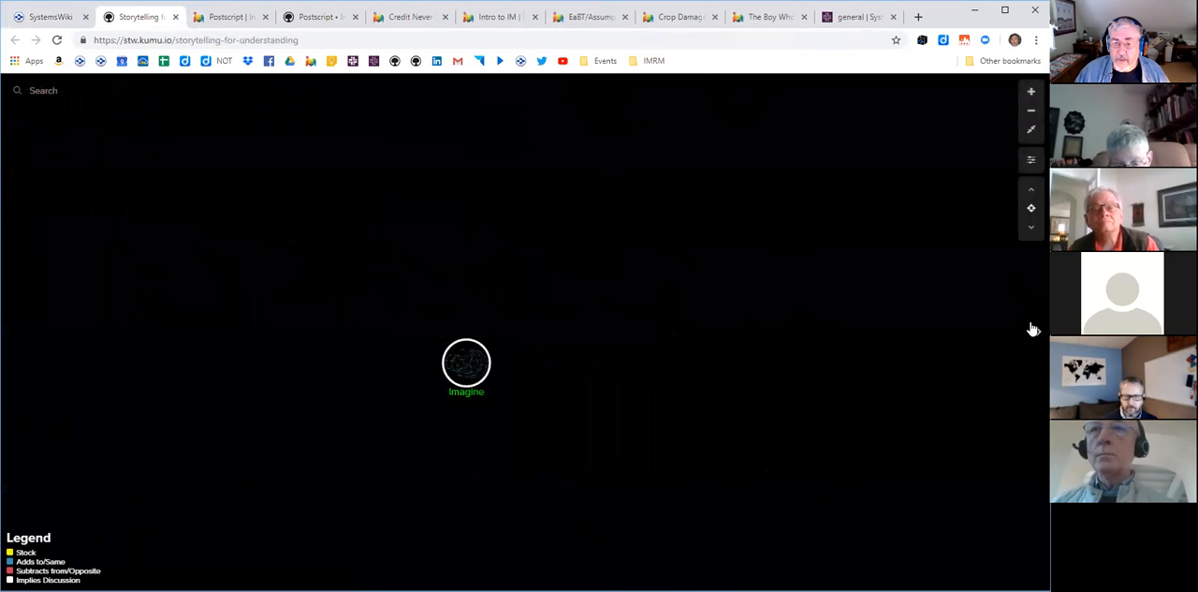
# - Advance the Storytelling for Understanding presentation from Imagine through the history loop and Systems Thinking to the embedded Jackson SOSM story
pyautogui.press('Right')
pyautogui.press('Right')
pyautogui.press('Right')
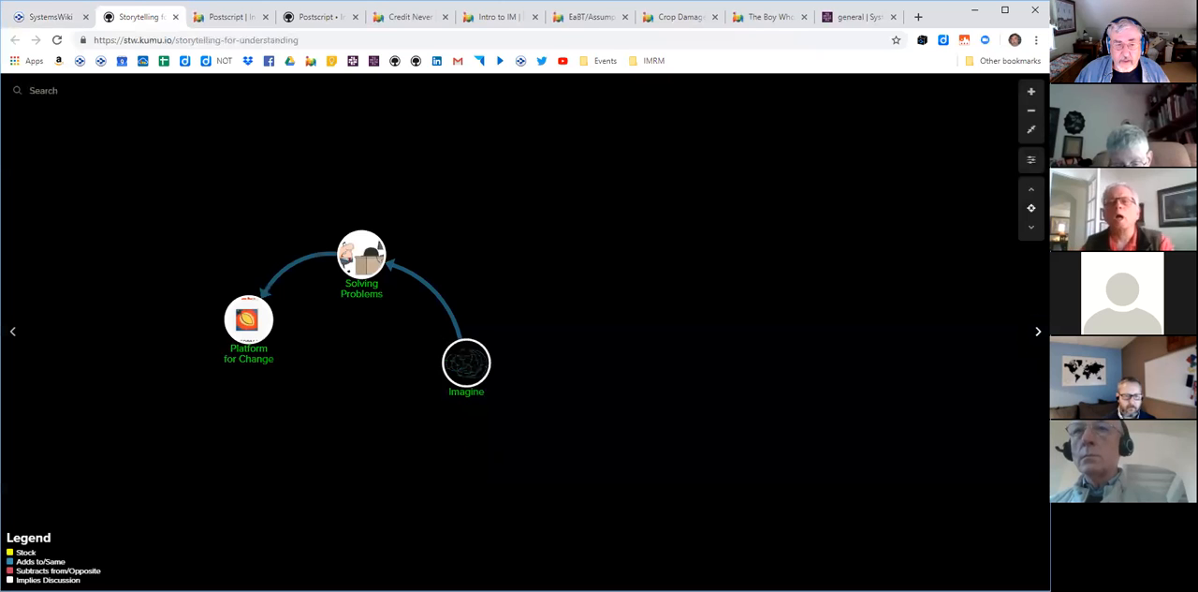
pyautogui.press('Right')
pyautogui.press('Right')
pyautogui.press('Right')
pyautogui.press('Right')
pyautogui.press('Right')
pyautogui.press('Right')
pyautogui.click(1038, 332)
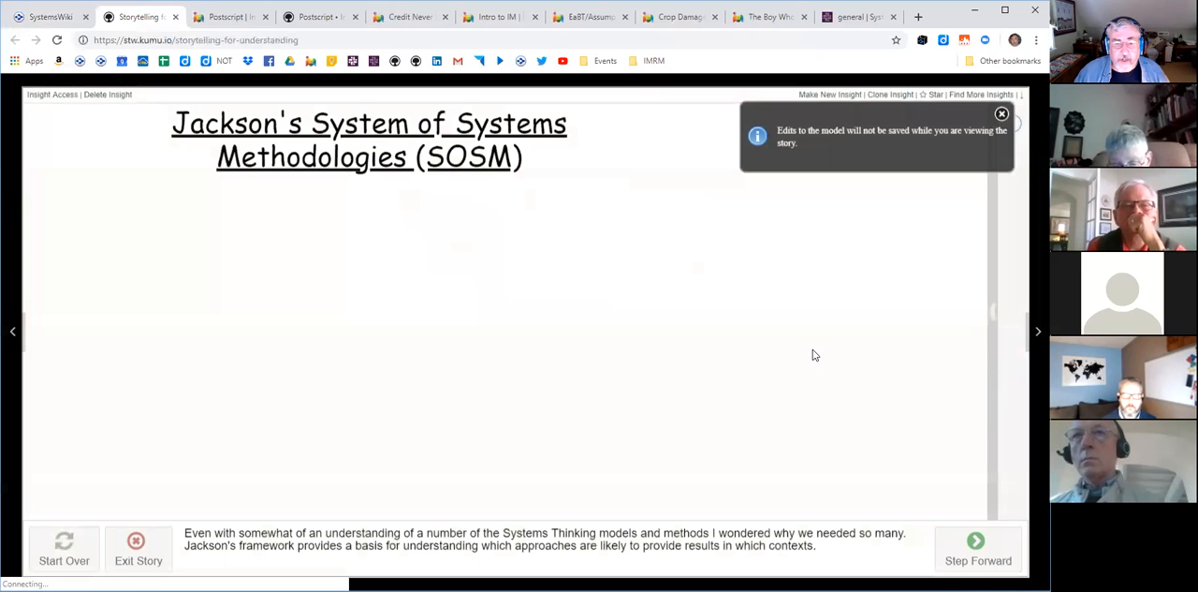
# - Step through the Jackson's System of Systems Methodologies story up to Critical Systems Thinking, and continue to Crop Damage And? on the main map
pyautogui.click(976, 543)
pyautogui.click(975, 543)
pyautogui.click(975, 543)
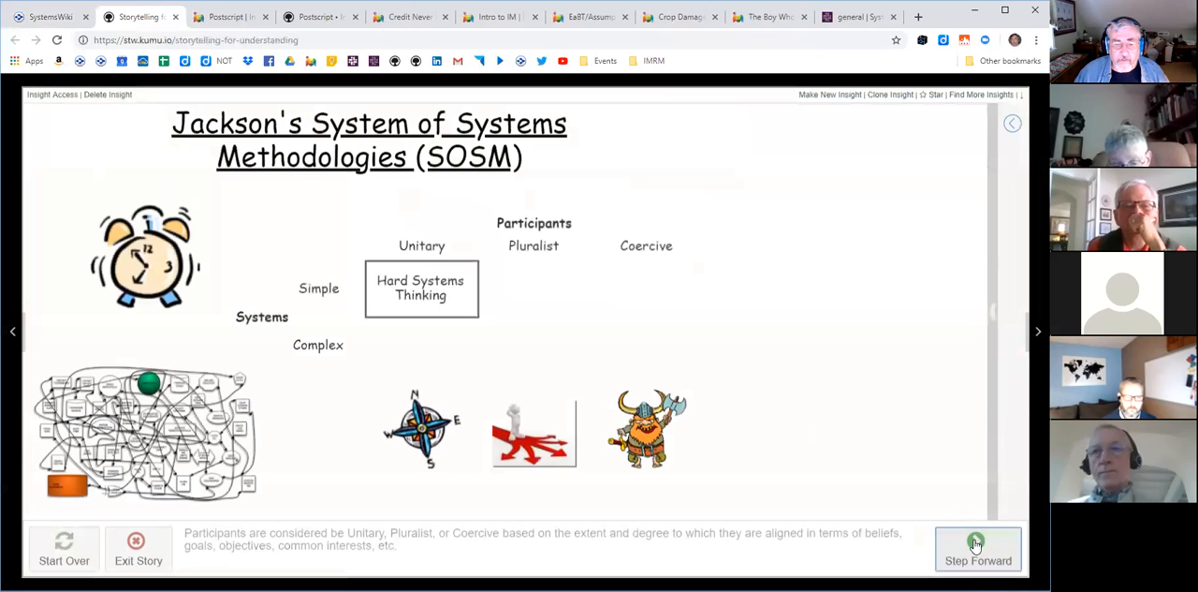
pyautogui.click(975, 543)
pyautogui.click(975, 543)
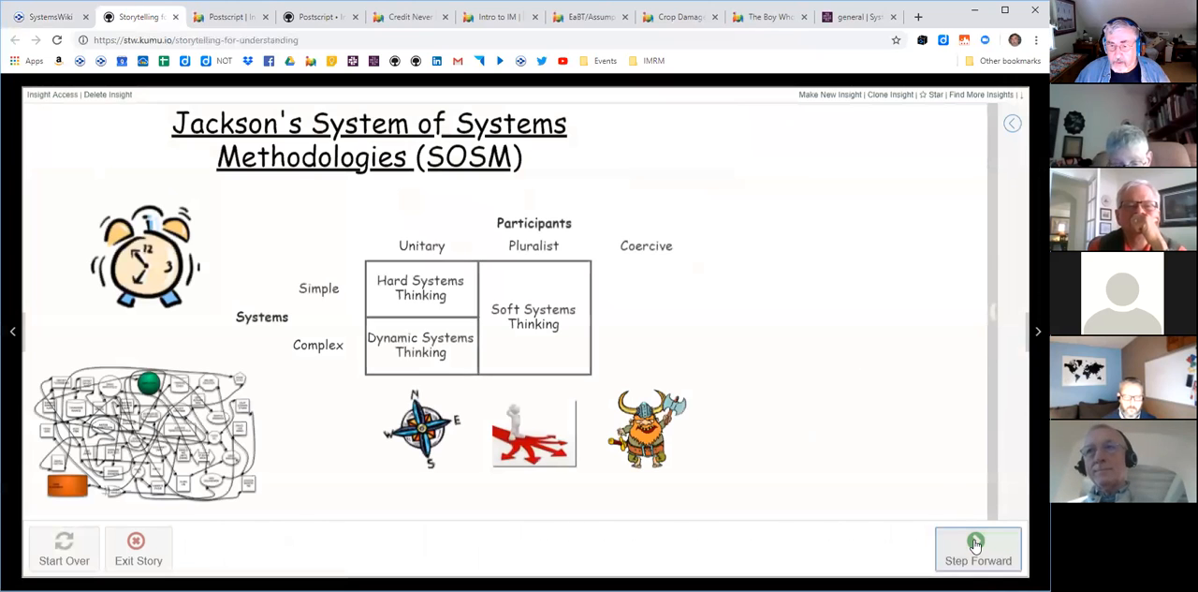
pyautogui.click(975, 542)
pyautogui.click(975, 543)
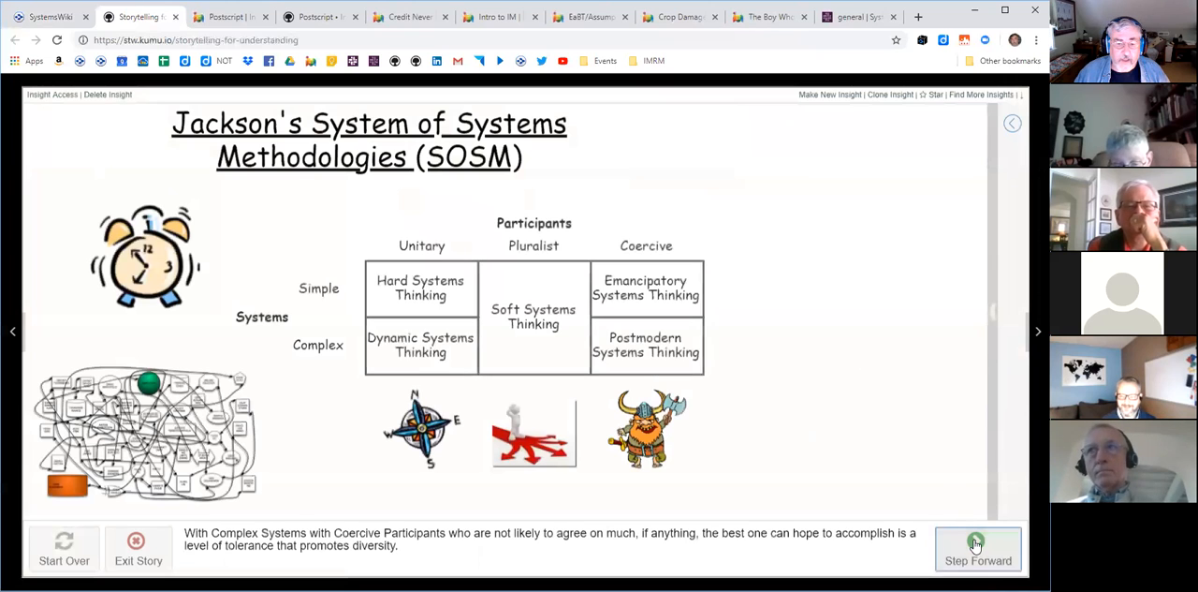
pyautogui.click(975, 543)
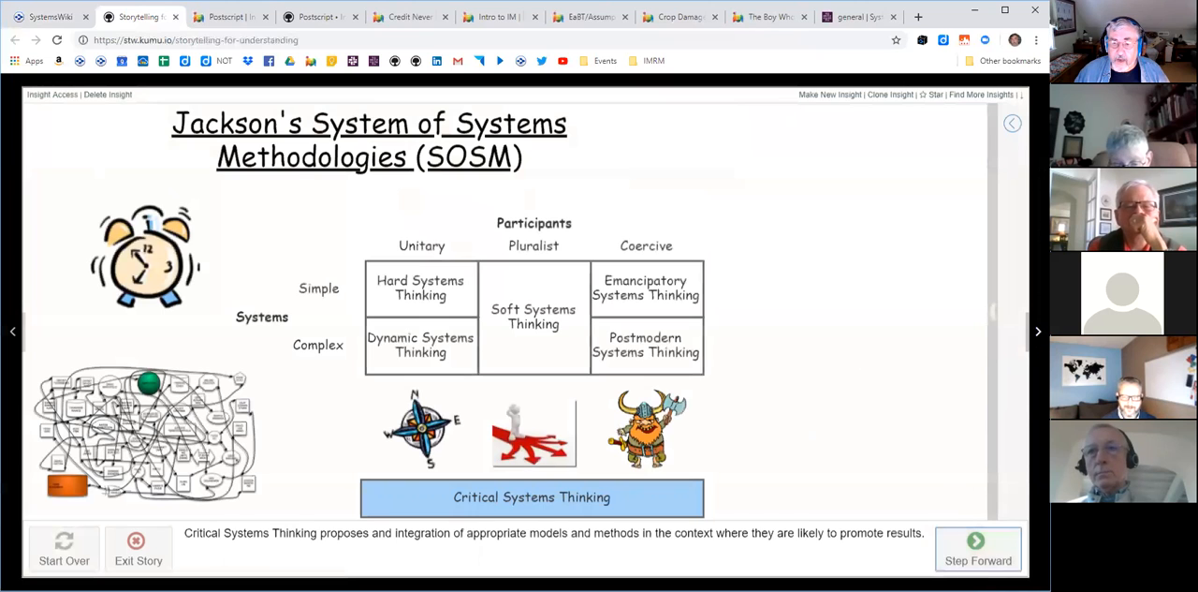
pyautogui.click(975, 543)
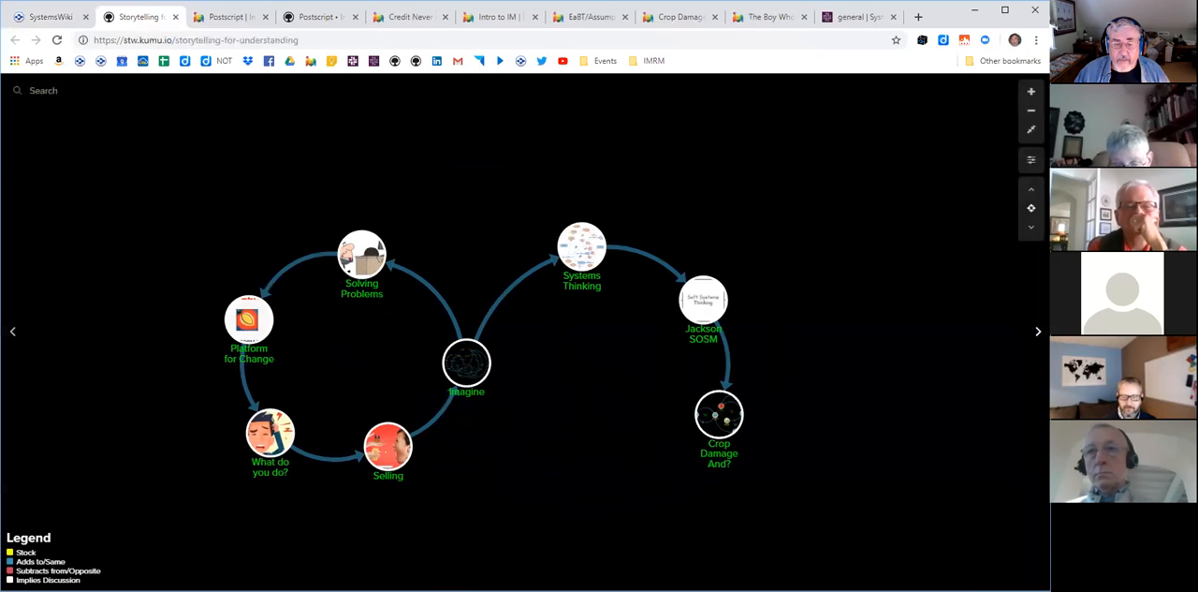
# - Open the embedded Crop Damage map, step through its pest control loop to Pest Births, and move on to A Model & A Play
pyautogui.click(1038, 332)
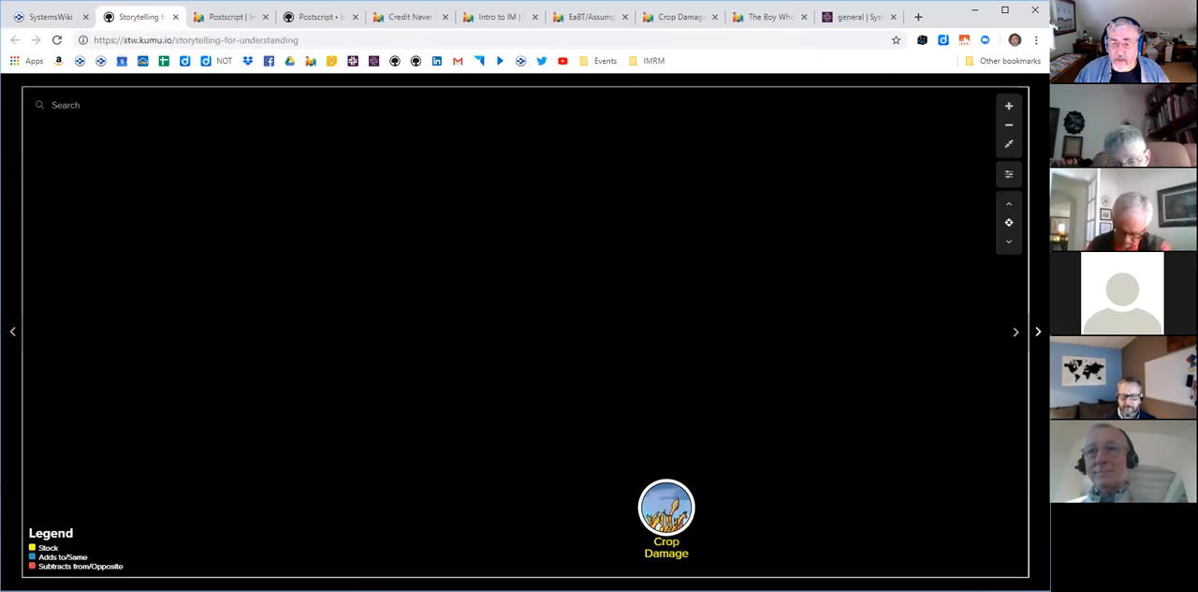
pyautogui.click(1016, 334)
pyautogui.click(1018, 335)
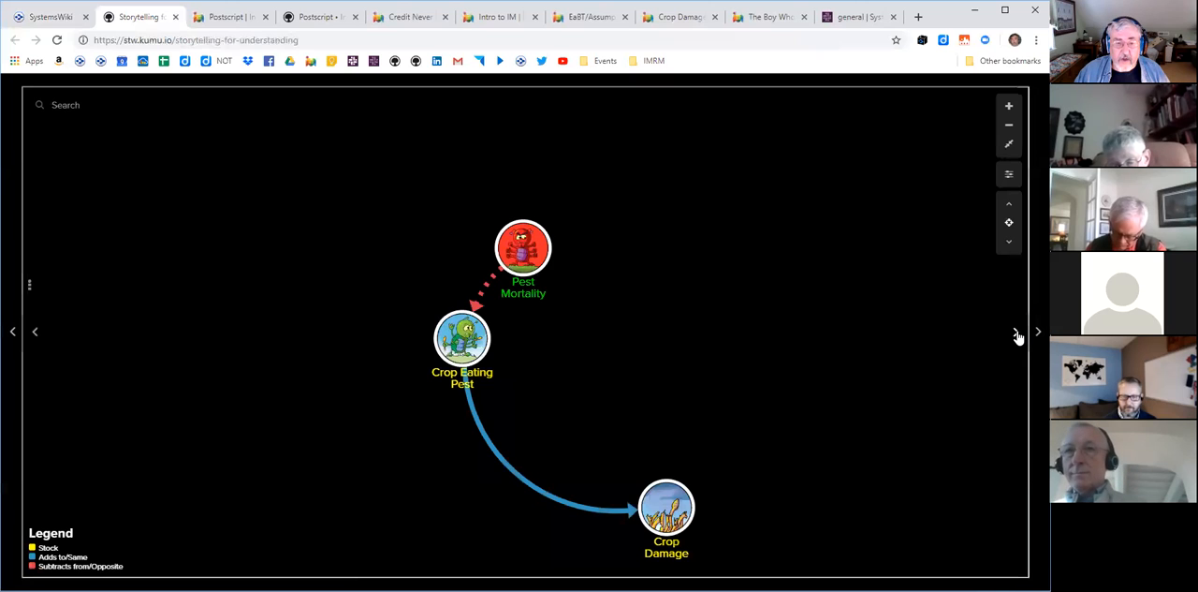
pyautogui.click(1018, 335)
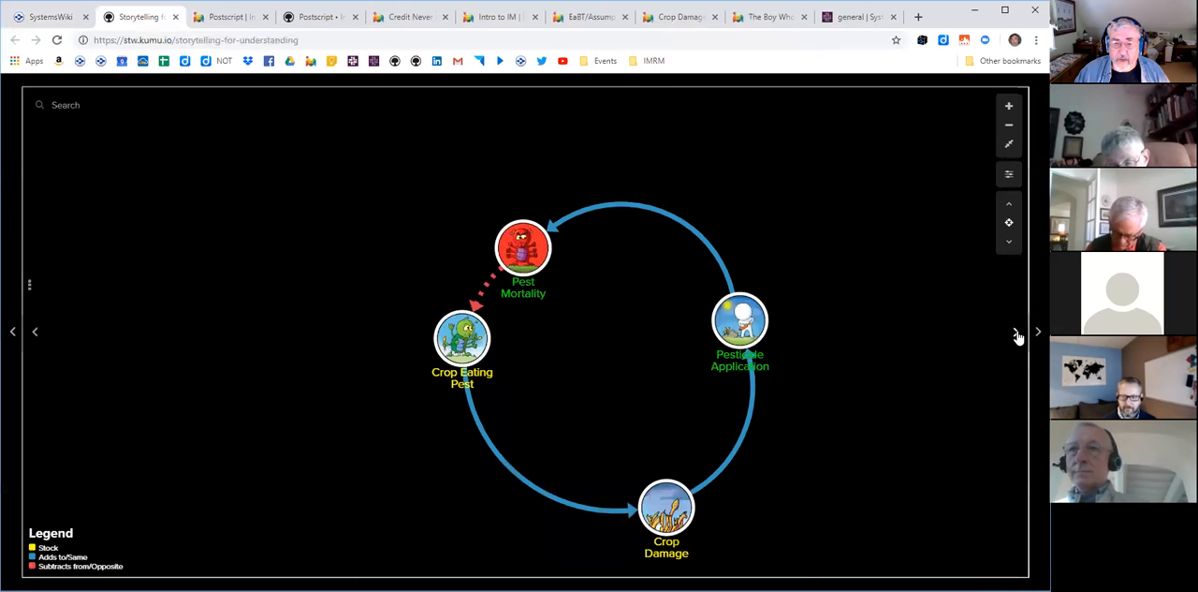
pyautogui.click(1017, 335)
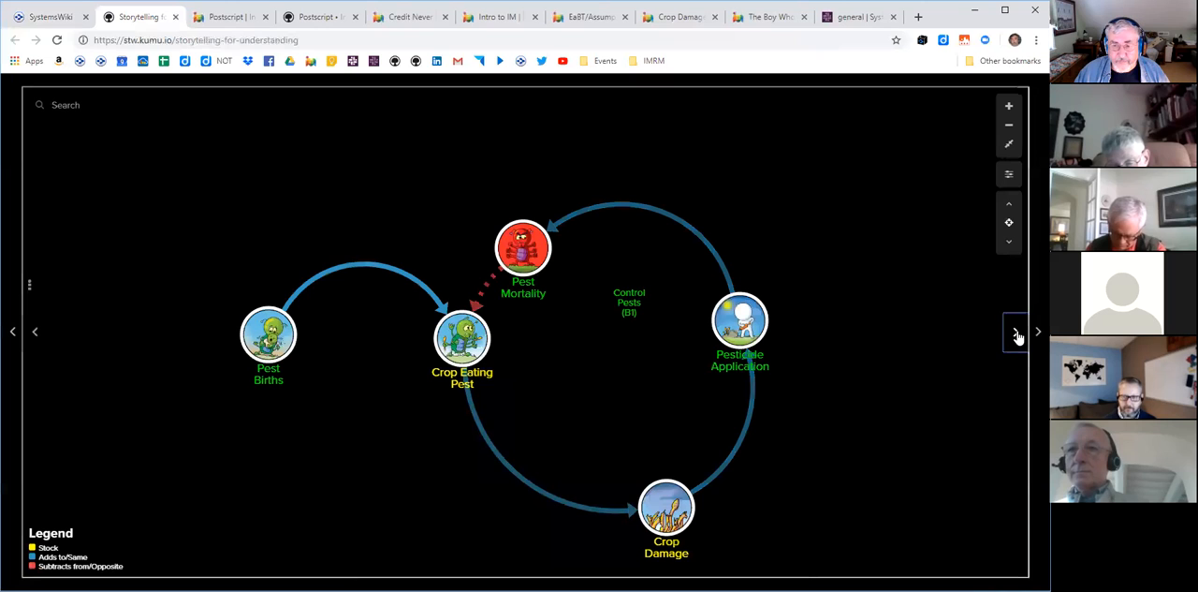
pyautogui.click(1018, 335)
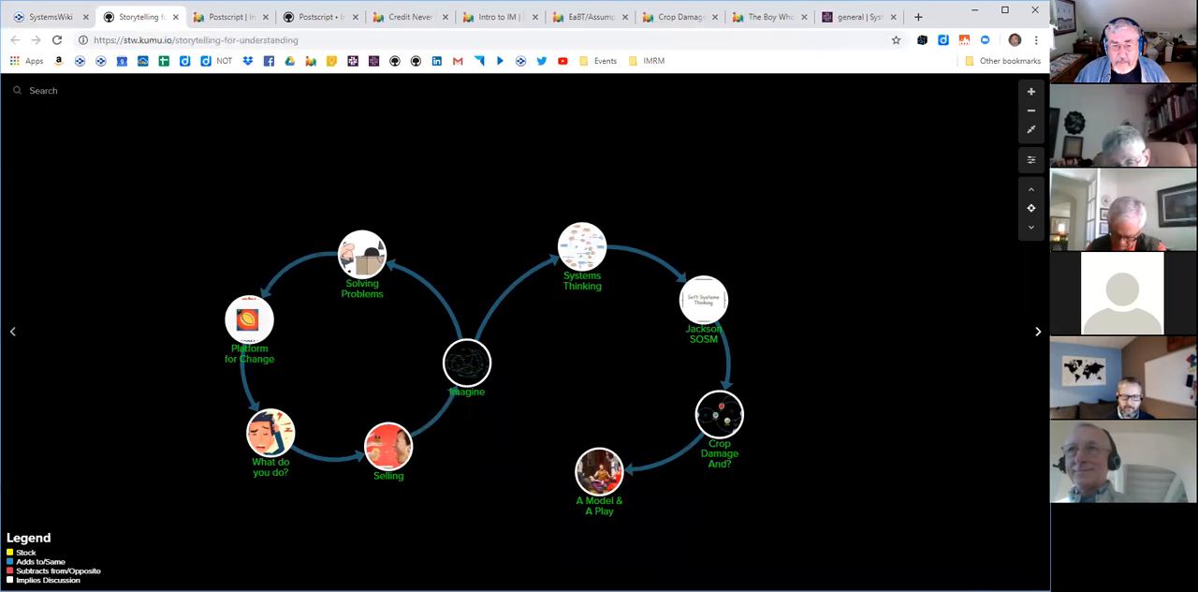
# - Step through the embedded Pleasant Breakfast map's frustration and bird feeder loops, and move on to Envisioning the Future
pyautogui.click(1032, 337)
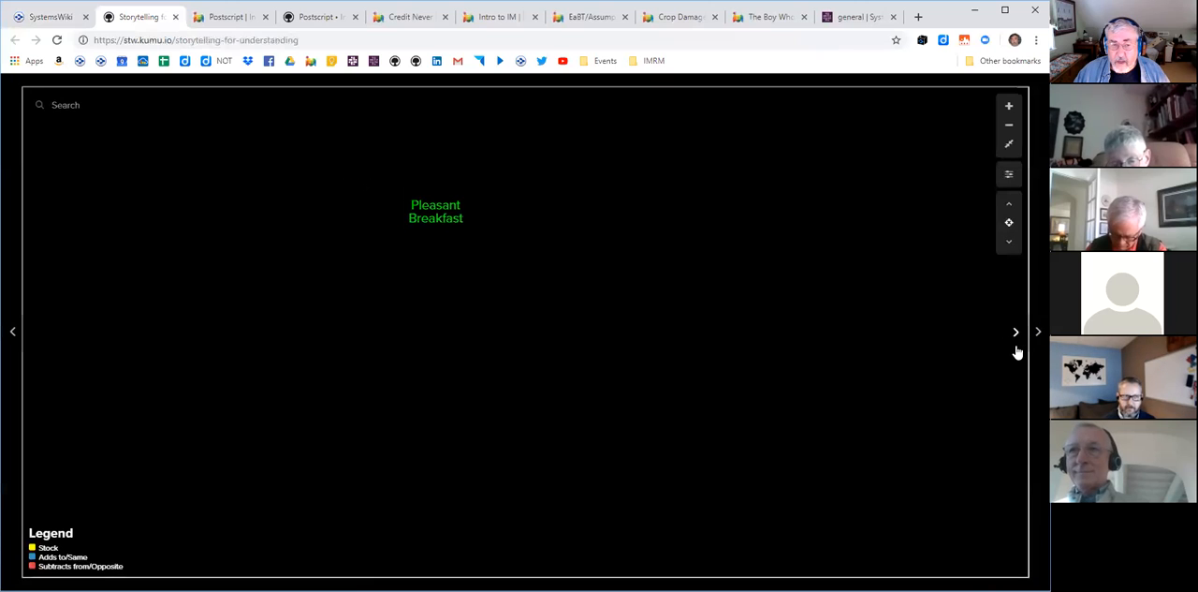
pyautogui.click(1017, 337)
pyautogui.click(1016, 337)
pyautogui.click(1016, 337)
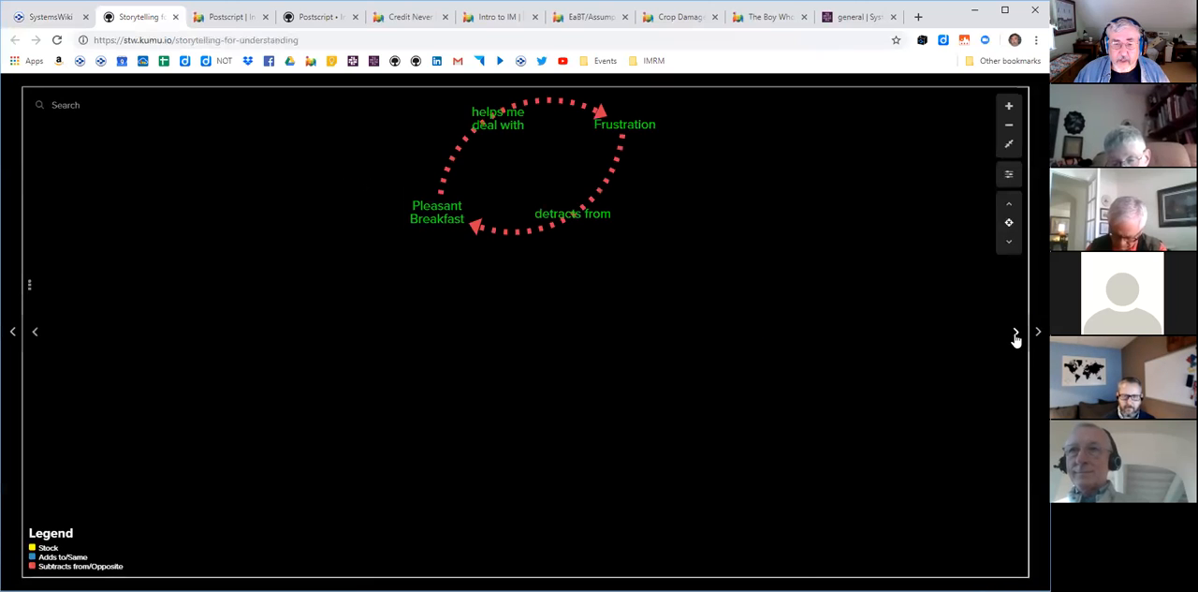
pyautogui.click(1016, 337)
pyautogui.click(1016, 337)
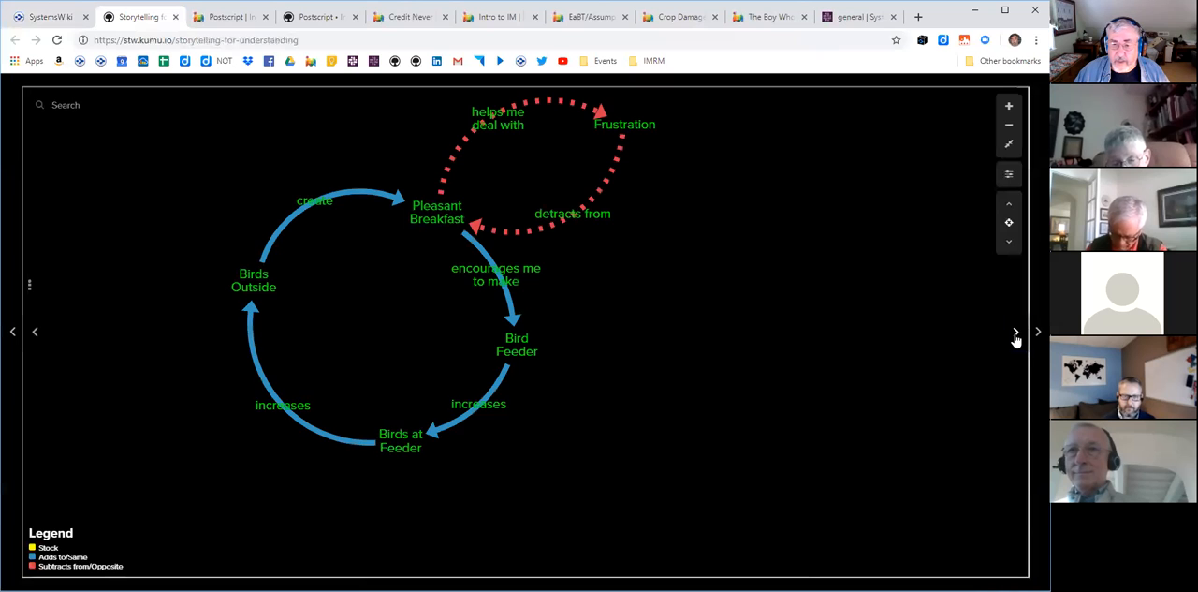
pyautogui.click(1016, 337)
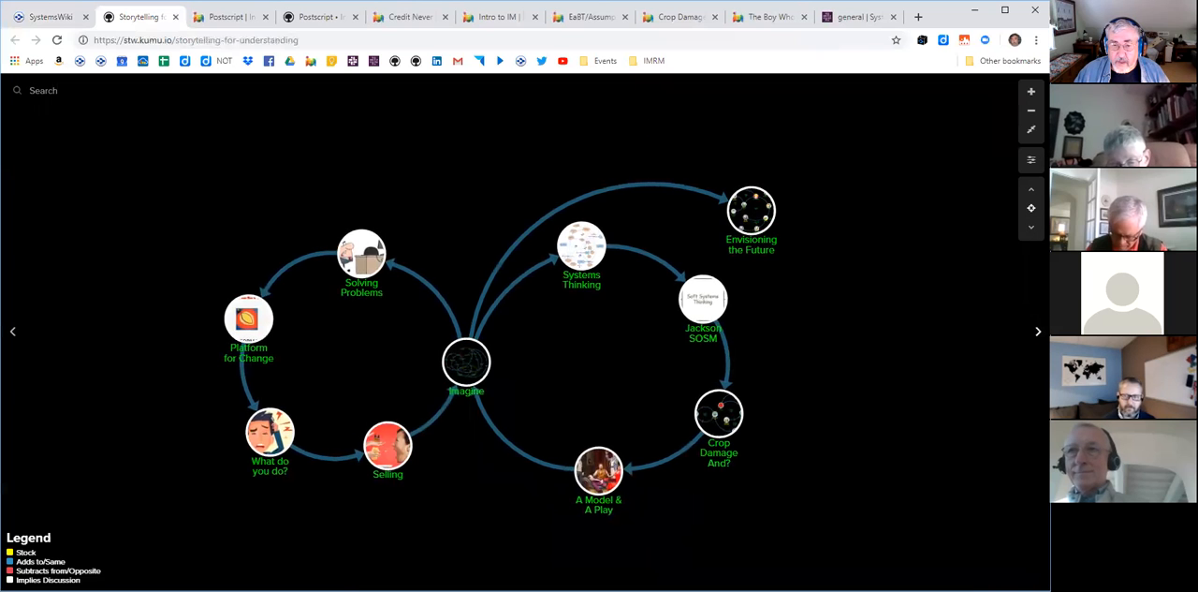
# - View the opening of Envisioning the Future, skip the rest, and advance to the embedded theWay/Introduction story under Creating the Future
pyautogui.click(1038, 331)
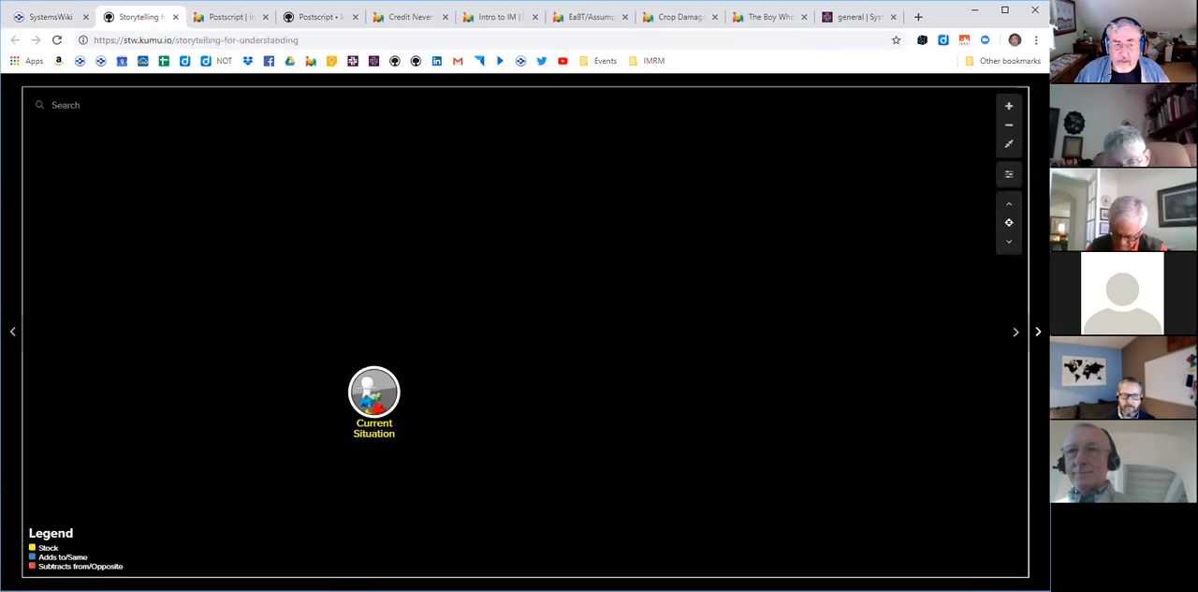
pyautogui.click(1038, 331)
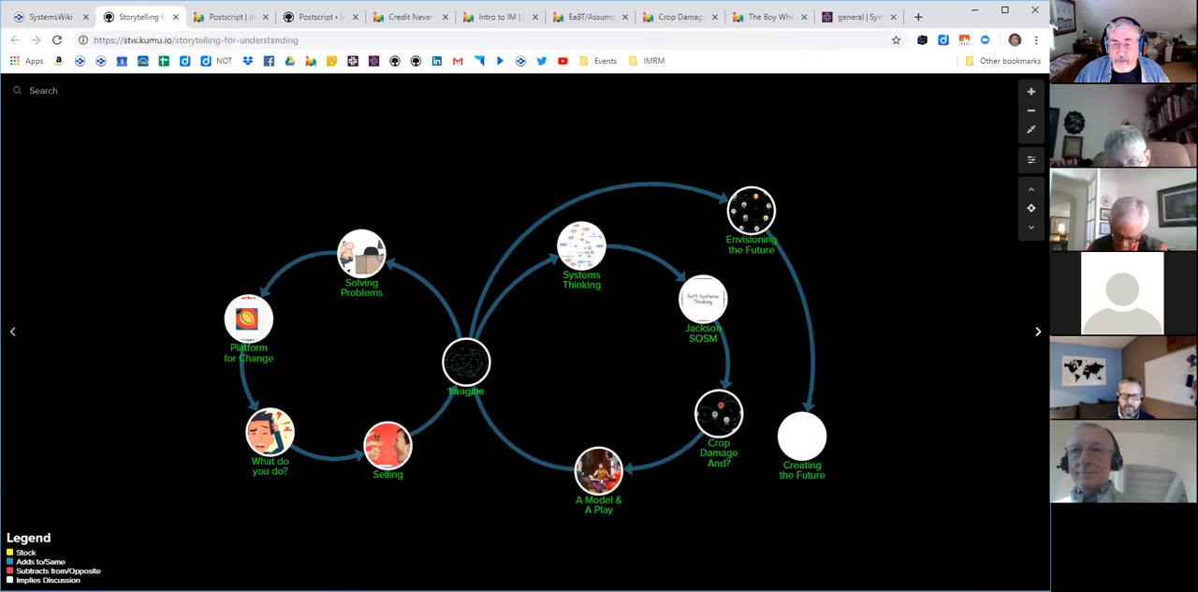
pyautogui.click(1038, 331)
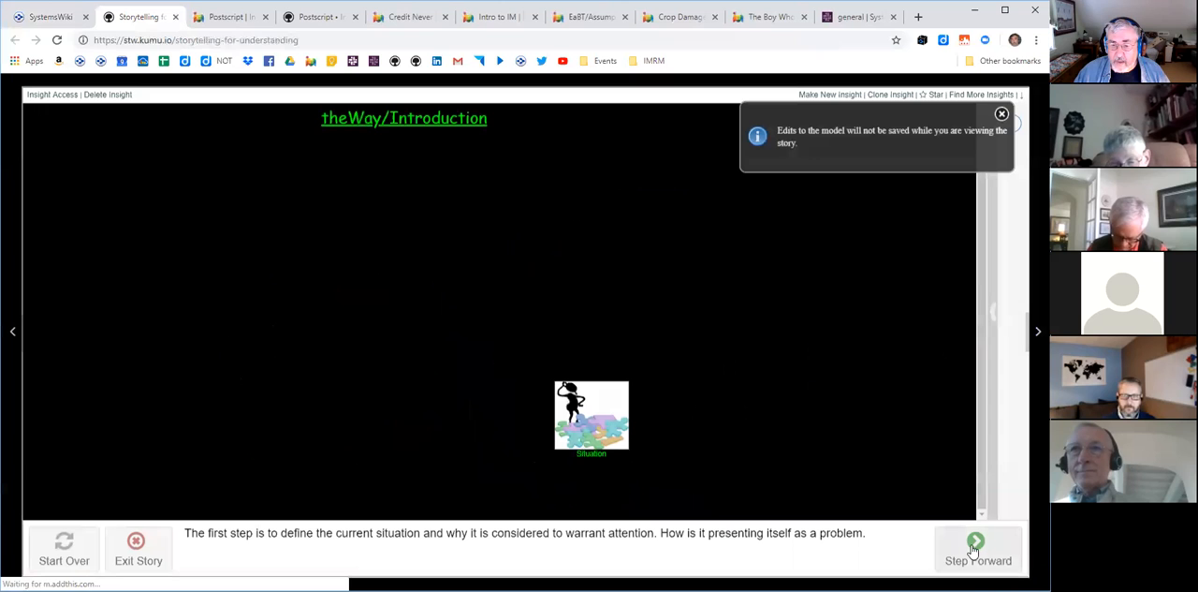
# - Step through the embedded theWay/Introduction story from the situation to the gap between the current situation and the ideal alternative
pyautogui.click(973, 546)
pyautogui.click(973, 546)
pyautogui.click(973, 546)
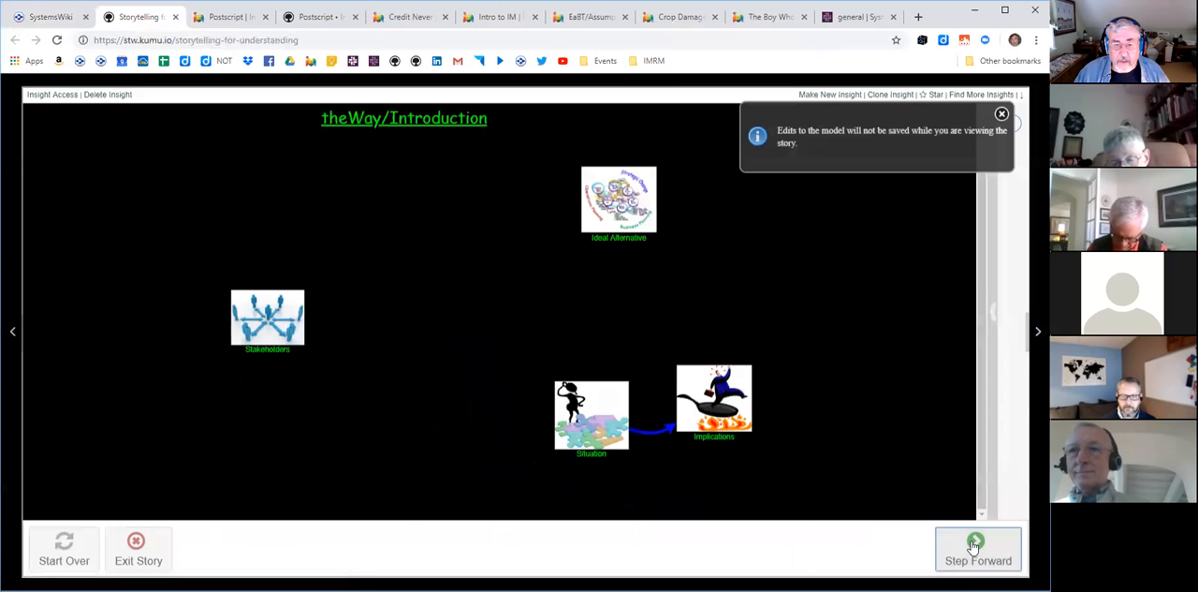
pyautogui.click(974, 546)
pyautogui.click(973, 546)
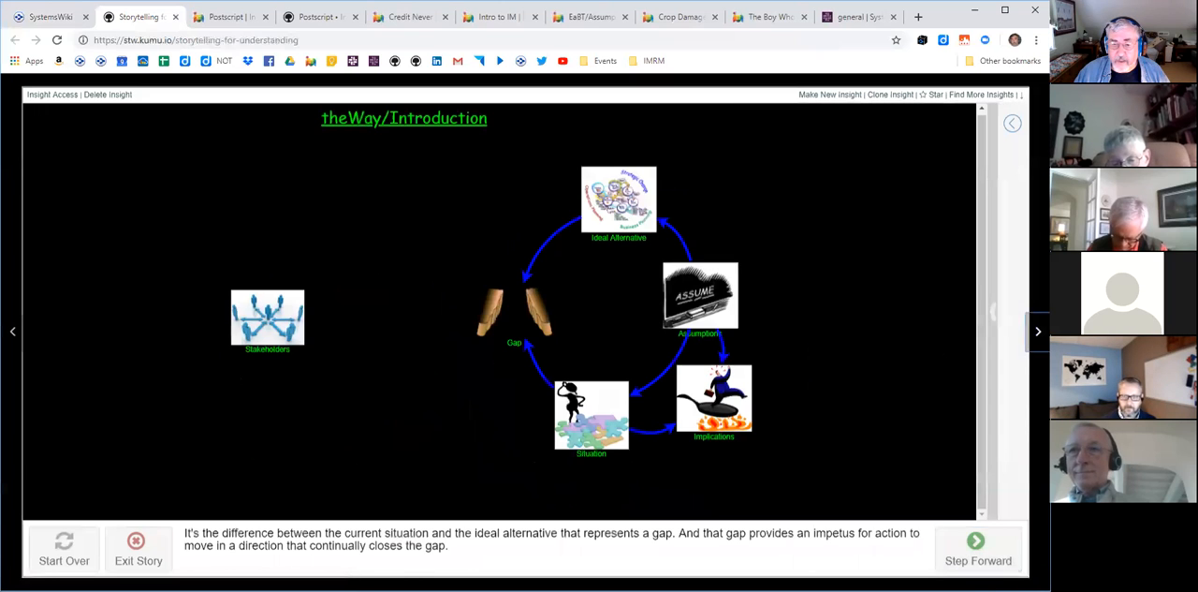
pyautogui.click(973, 546)
# - Move on through Where's The Real Problem? and the Tripping! and Road Less Traveled part of the main map to It's All Connected
pyautogui.click(1038, 331)
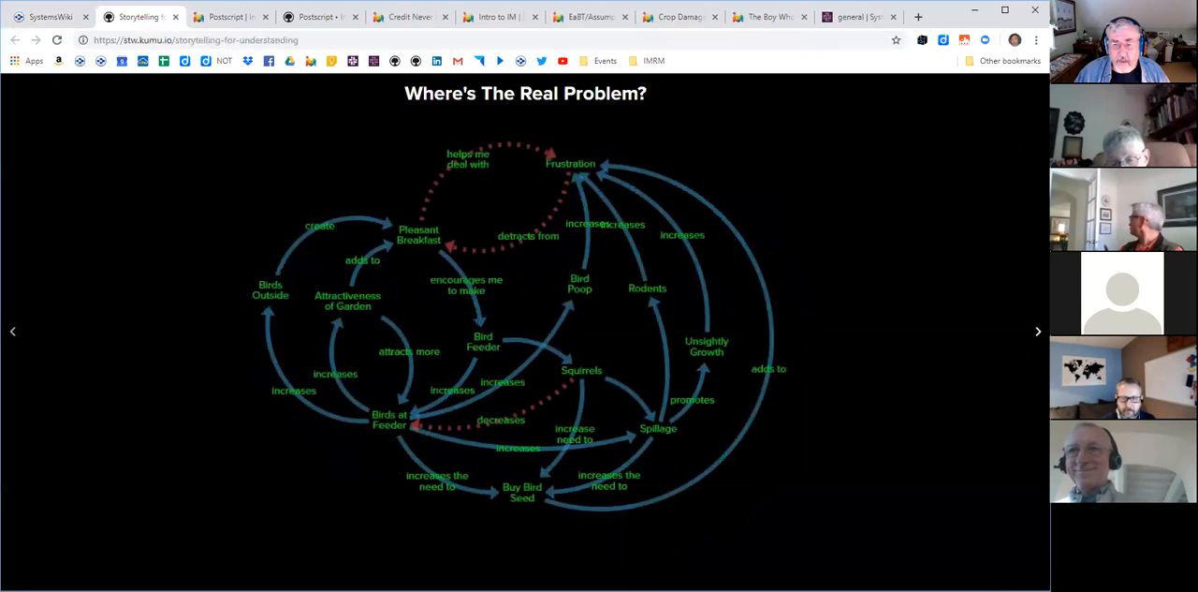
pyautogui.click(1038, 331)
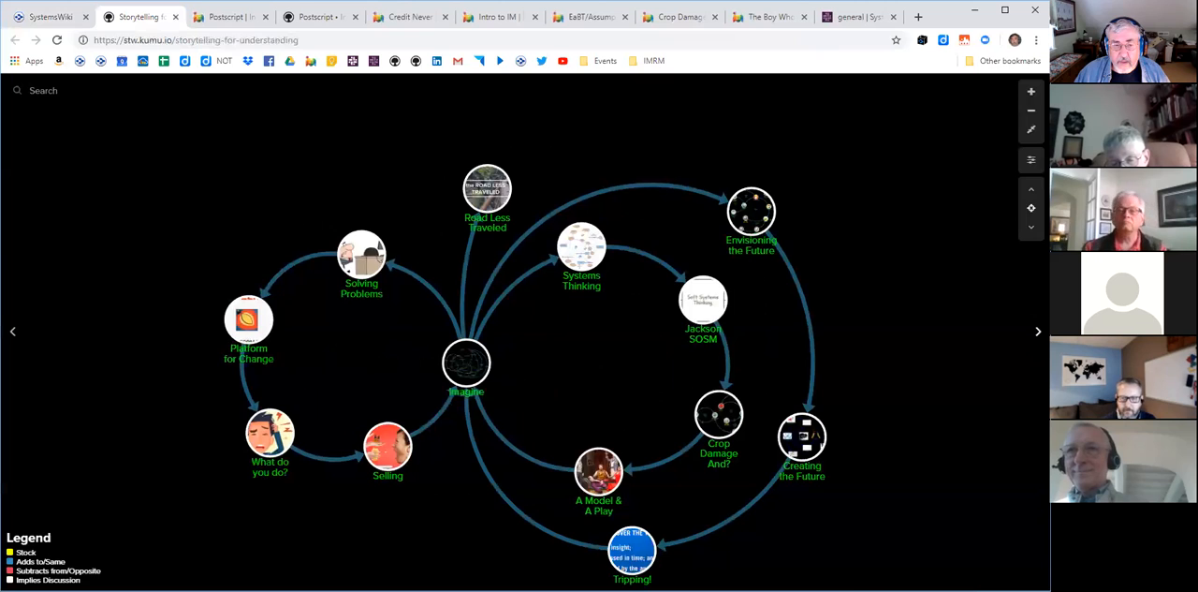
pyautogui.click(1038, 331)
pyautogui.click(1038, 331)
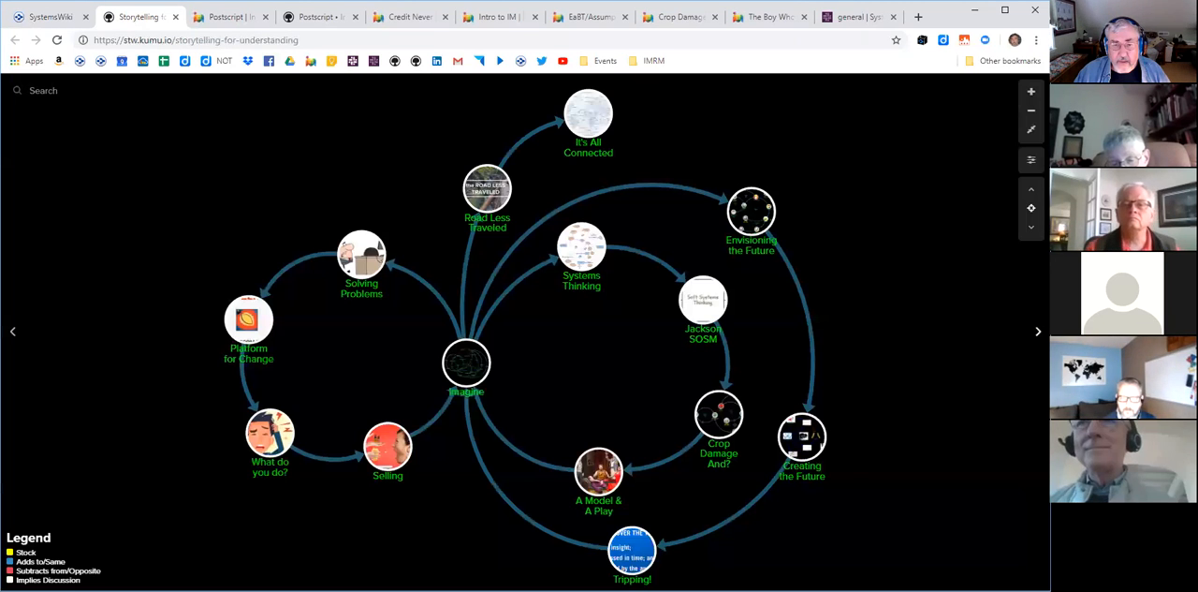
# - View the full It's All Connected diagram and continue past the main map to the embedded And? brain
pyautogui.click(1038, 331)
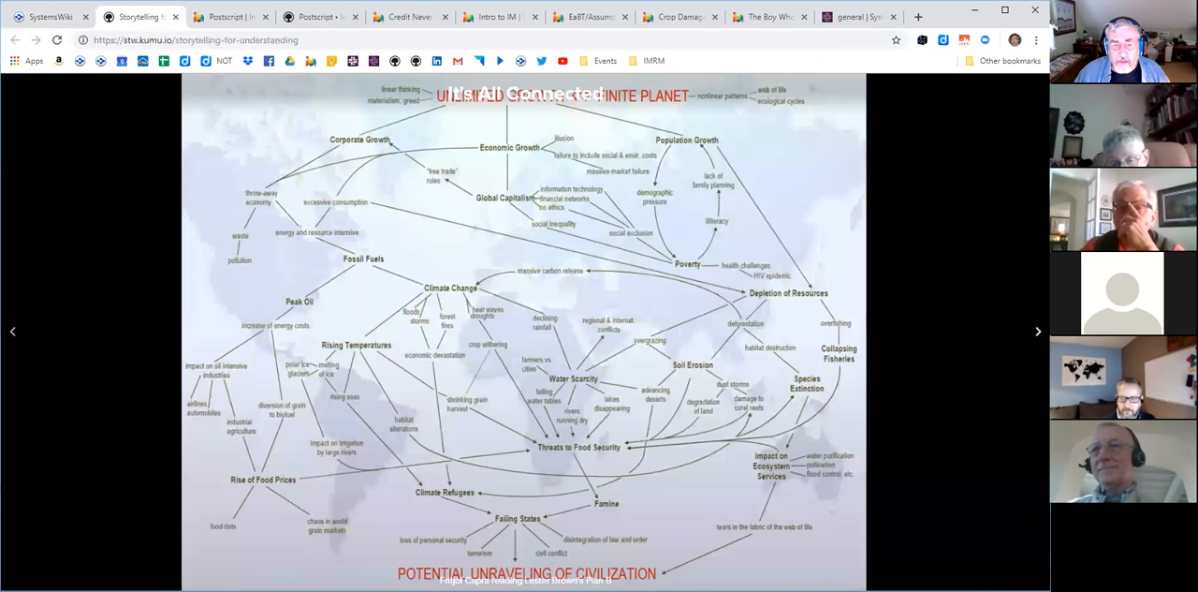
pyautogui.click(1038, 332)
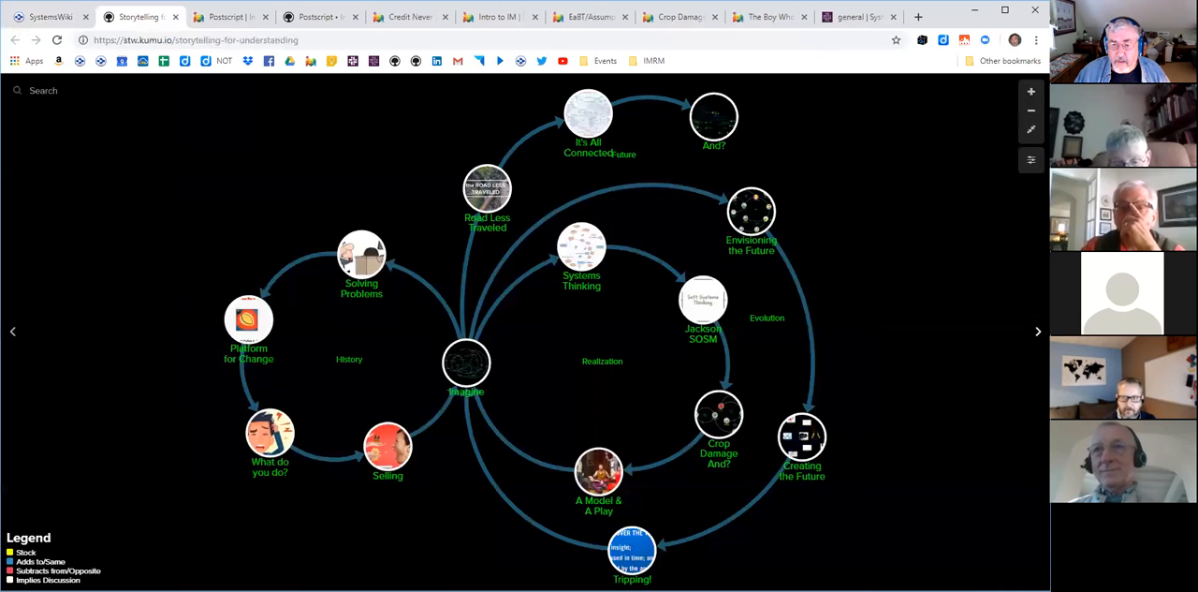
pyautogui.click(1038, 331)
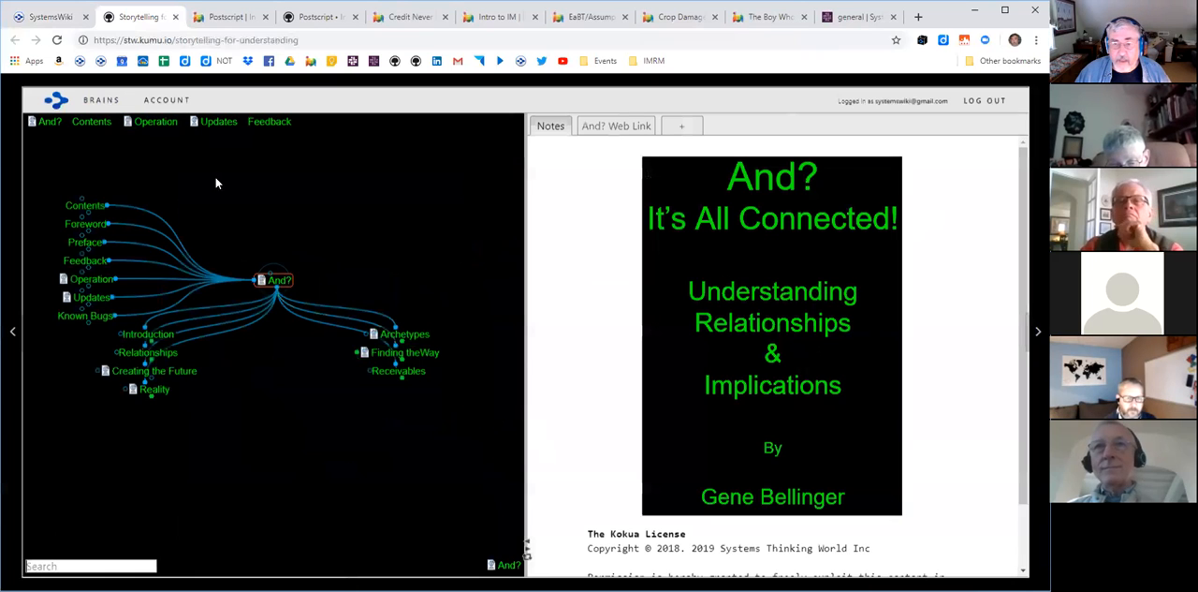
# - Check the presentation link in the SystemsWiki brain, return to the Storytelling for Understanding presentation, and advance to its closing map
pyautogui.click(52, 15)
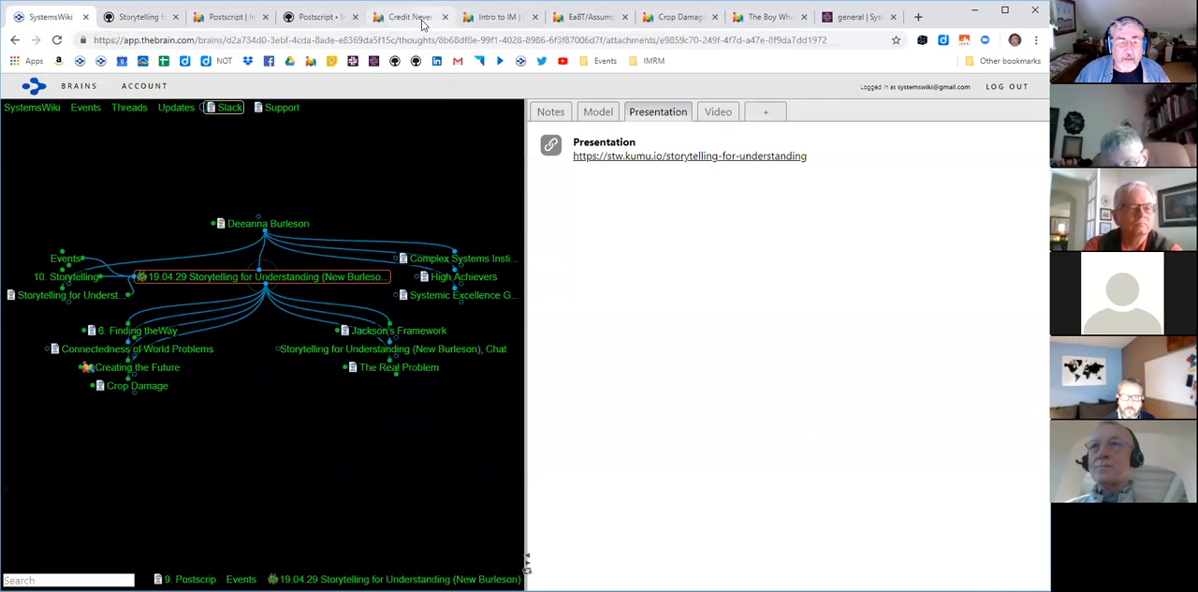
pyautogui.click(142, 17)
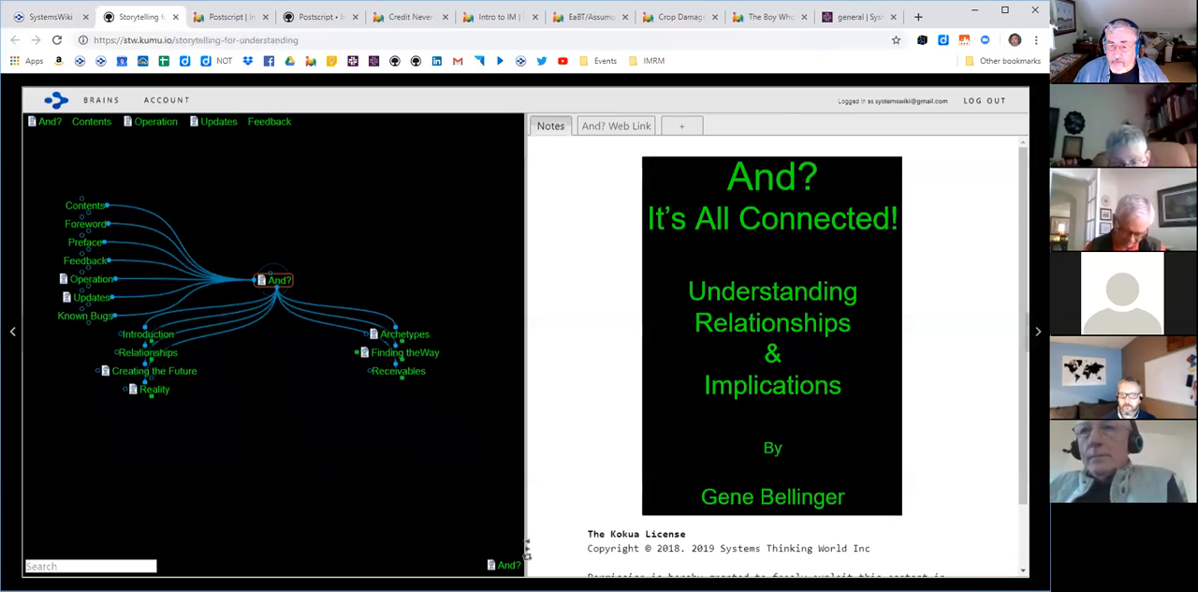
pyautogui.click(1038, 331)
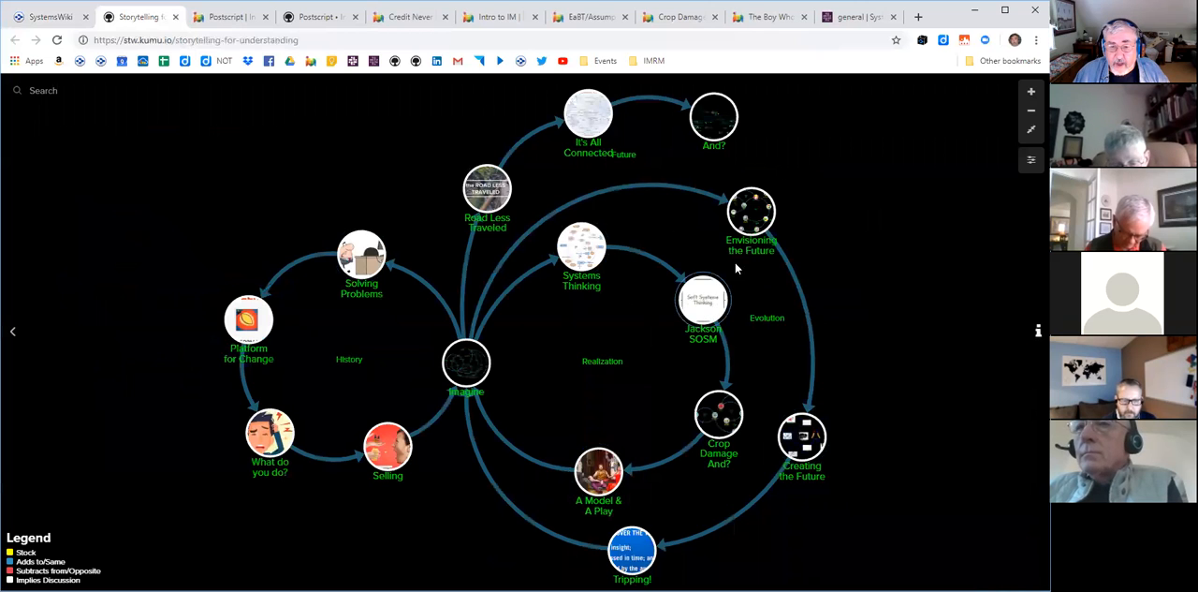
# - Preview the images of Envisioning the Future and Creating the Future on the closing map
pyautogui.click(751, 211)
pyautogui.click(668, 244)
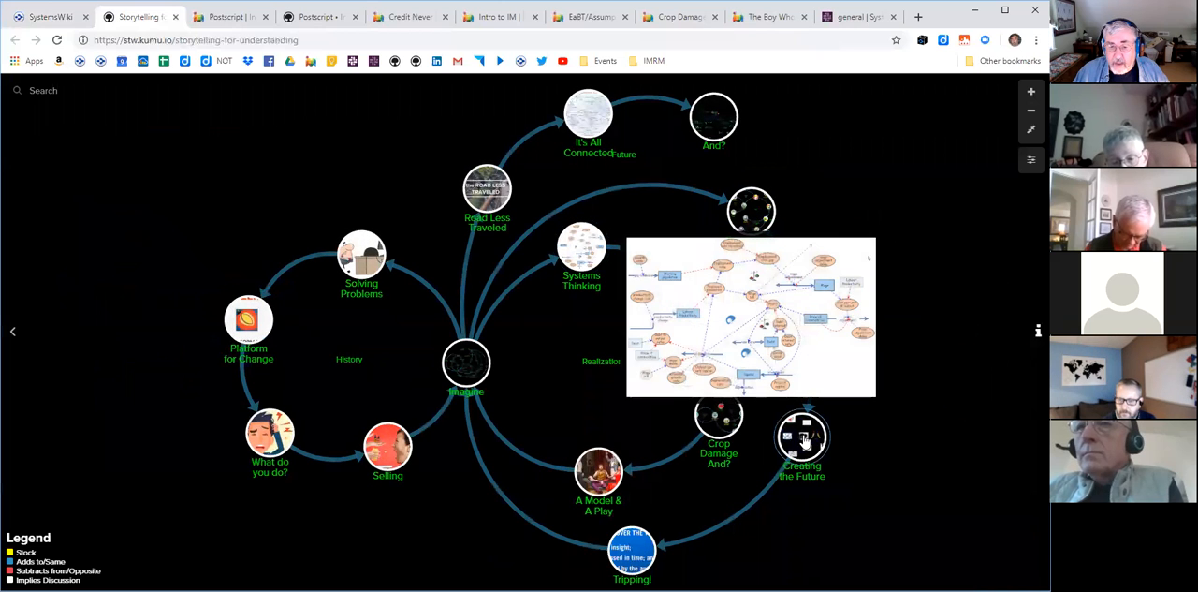
pyautogui.click(803, 438)
pyautogui.click(831, 316)
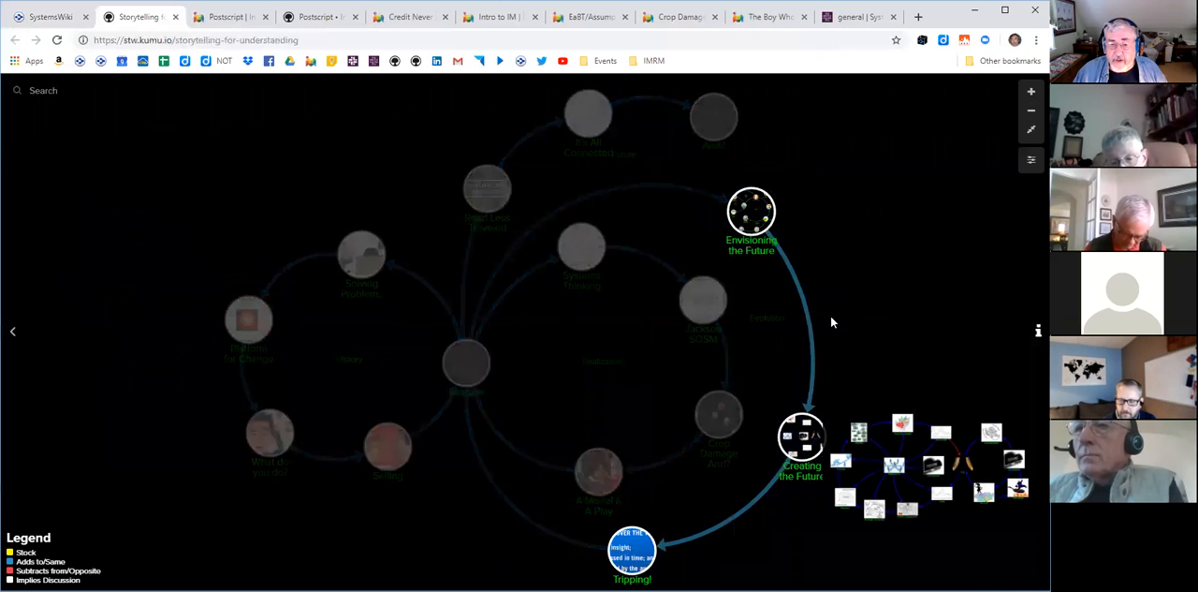